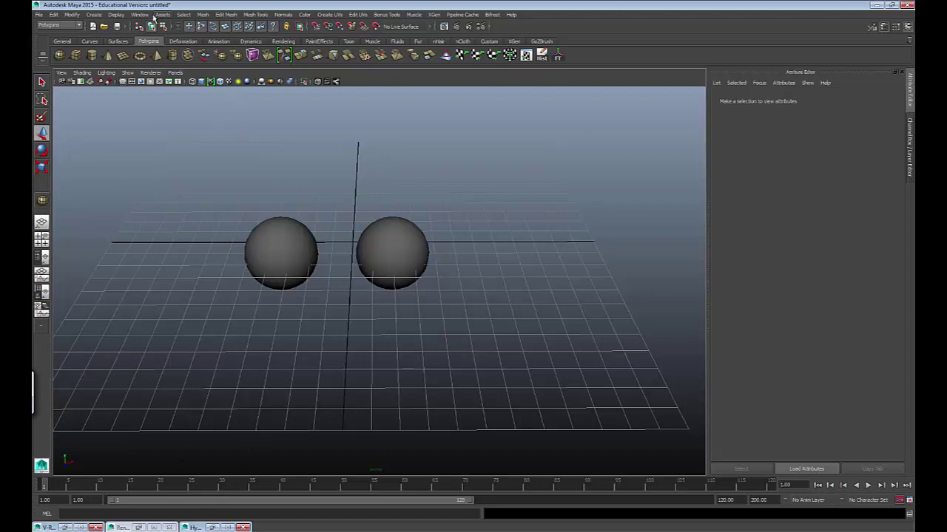
# Step: Open the Outliner and place it clear of the two spheres
pyautogui.click(139, 15)
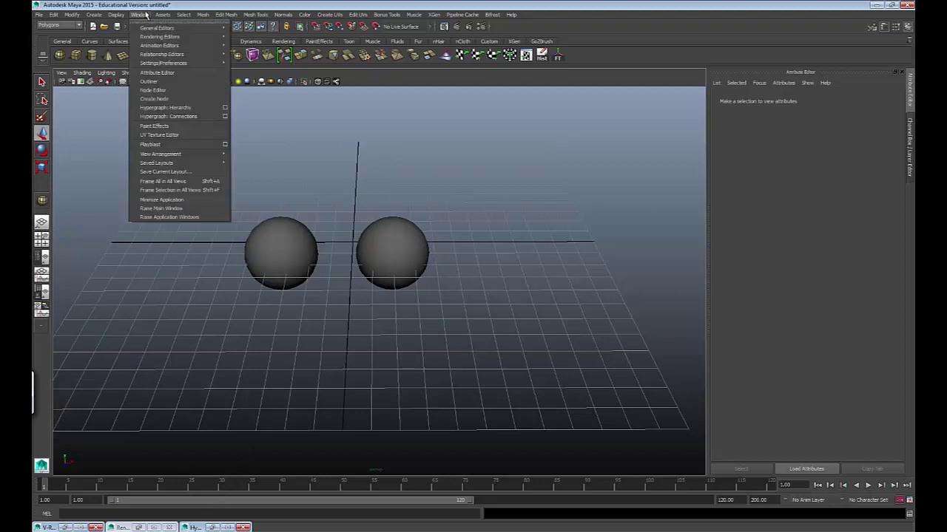
pyautogui.click(179, 82)
pyautogui.moveTo(161, 111); pyautogui.dragTo(599, 87)
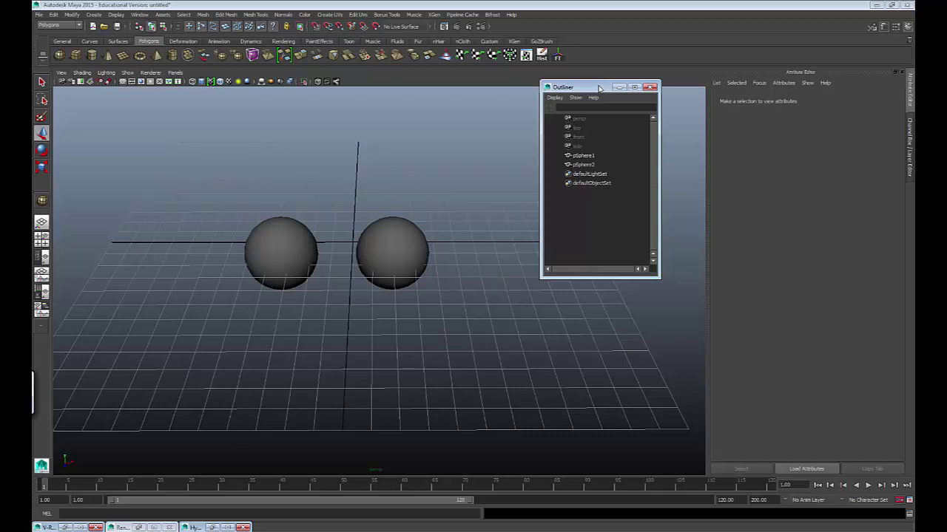
# Step: Duplicate both spheres together and raise the copies directly above the originals
pyautogui.moveTo(209, 154); pyautogui.dragTo(452, 314)
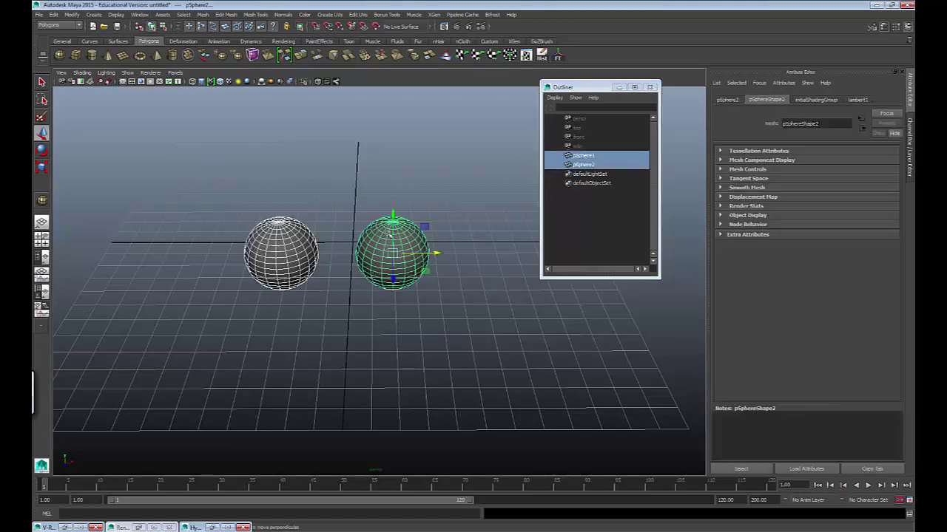
pyautogui.hotkey('ctrl', 'd')
pyautogui.moveTo(392, 217); pyautogui.dragTo(415, 117)
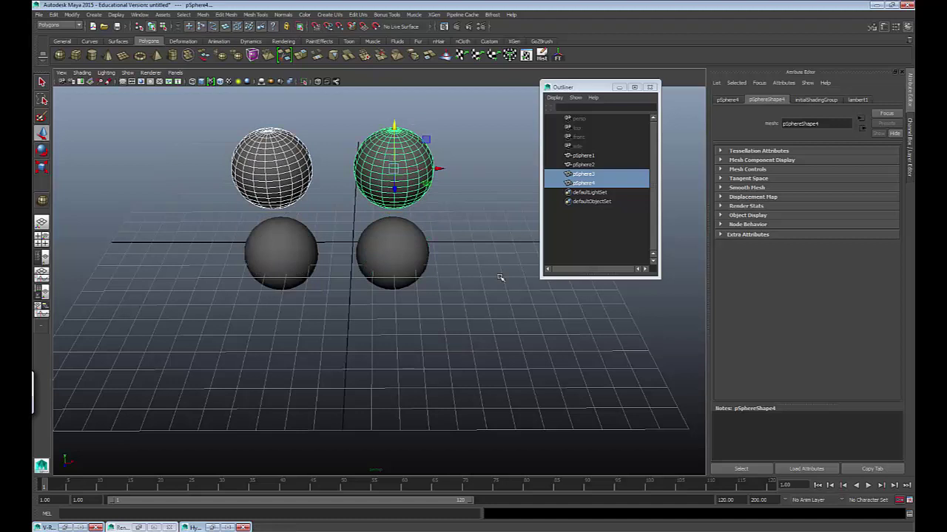
pyautogui.click(412, 356)
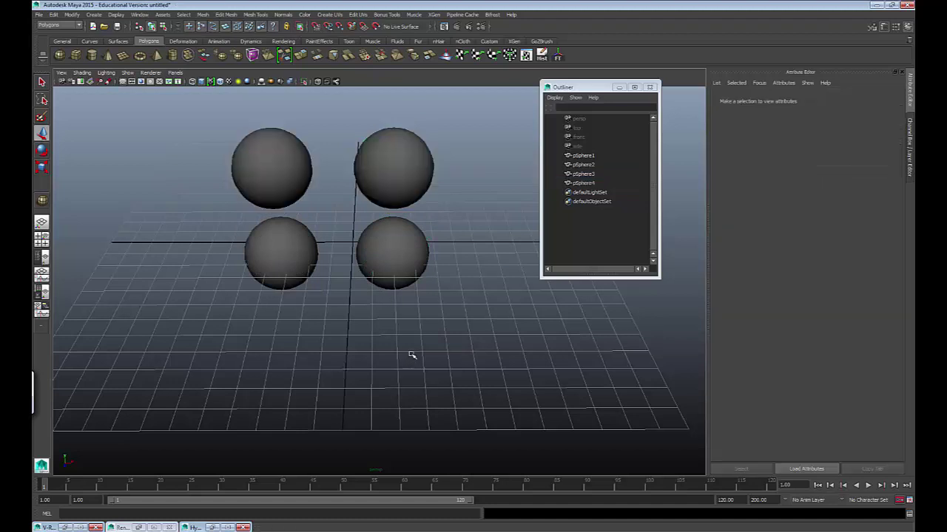
# Step: Parent pSphere4 under pSphere3 to link the two upper spheres in a direct hierarchy
pyautogui.click(388, 148)
pyautogui.keyDown('shift'); pyautogui.click(272, 157); pyautogui.keyUp('shift')
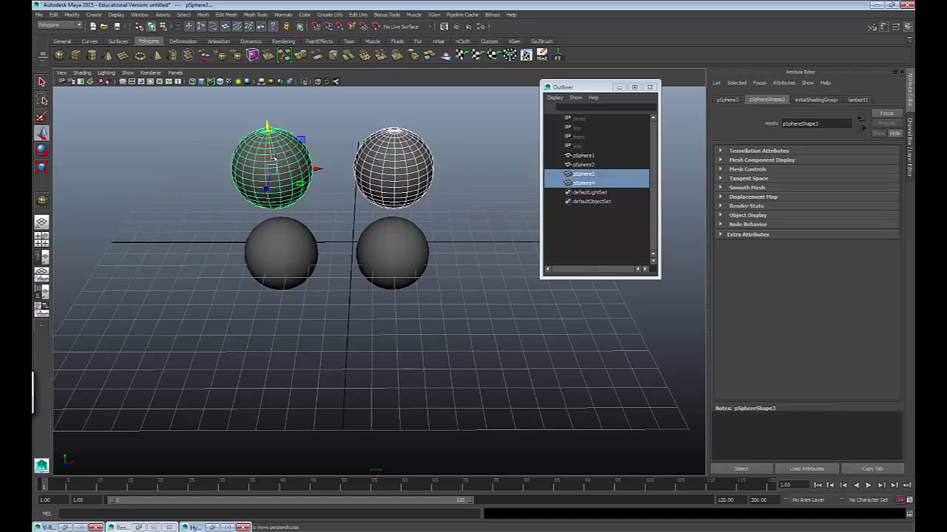
pyautogui.press('p')
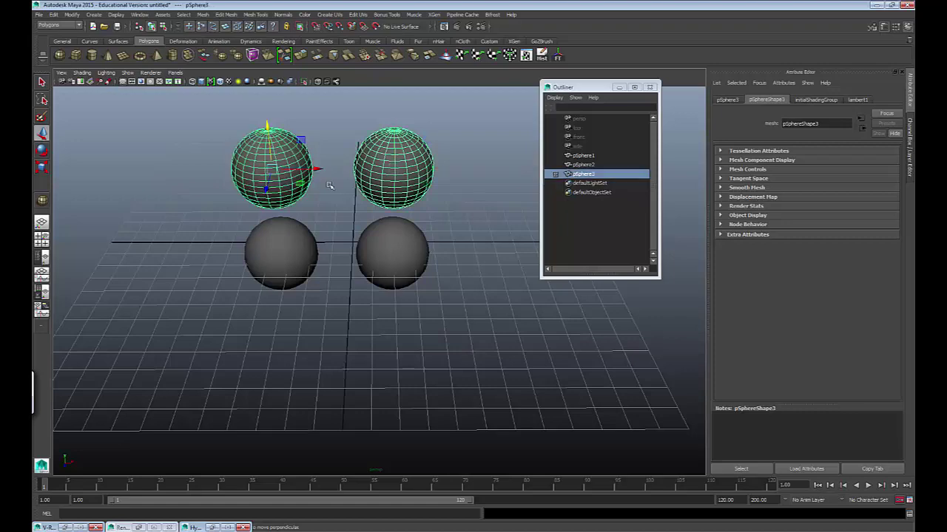
# Step: Try rotating and moving the parent sphere pSphere3 to test its child, and undo both transformations
pyautogui.press('e')
pyautogui.moveTo(308, 148); pyautogui.dragTo(186, 142)
pyautogui.hotkey('ctrl', 'z')
pyautogui.press('w')
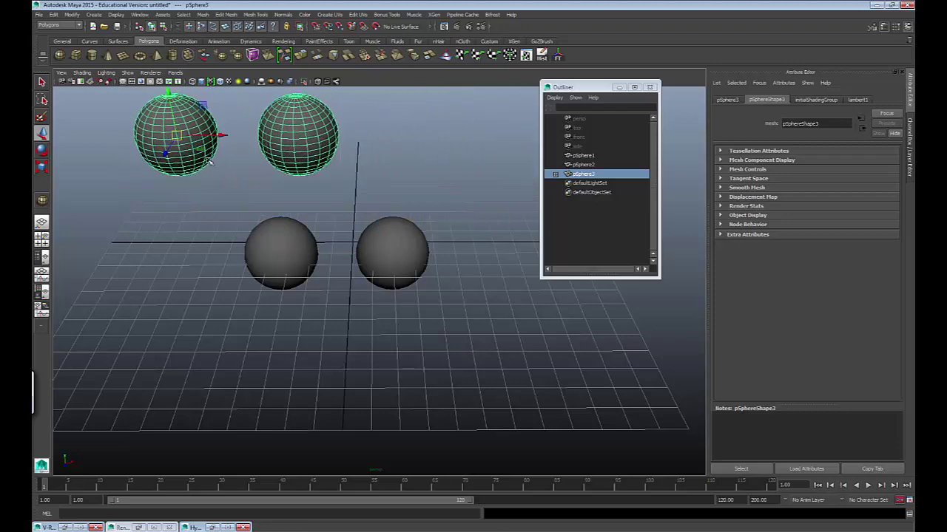
pyautogui.hotkey('ctrl', 'z')
# Step: Keep the Constrain commands in a floating window and apply a Parent constraint with pSphere1 driving pSphere2
pyautogui.click(336, 252)
pyautogui.click(269, 250)
pyautogui.keyDown('shift'); pyautogui.click(393, 254); pyautogui.keyUp('shift')
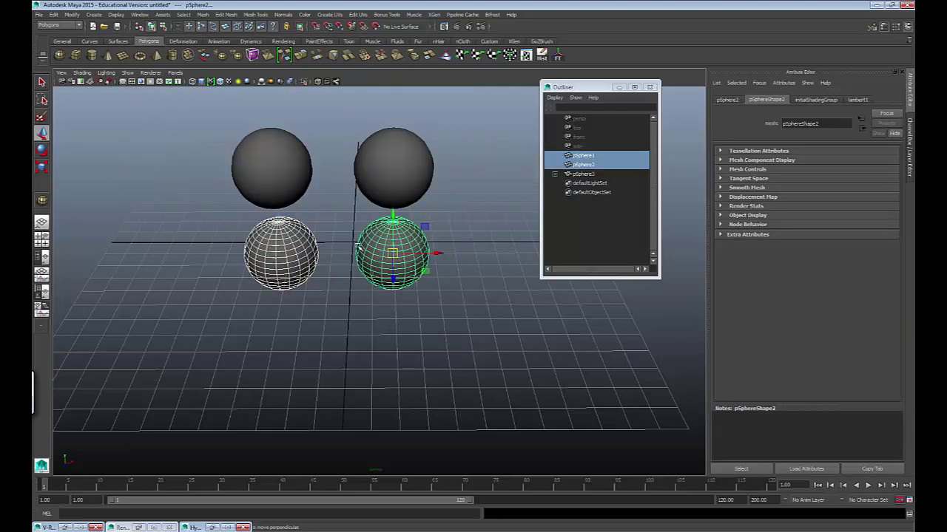
pyautogui.press('space')
pyautogui.click(455, 264)
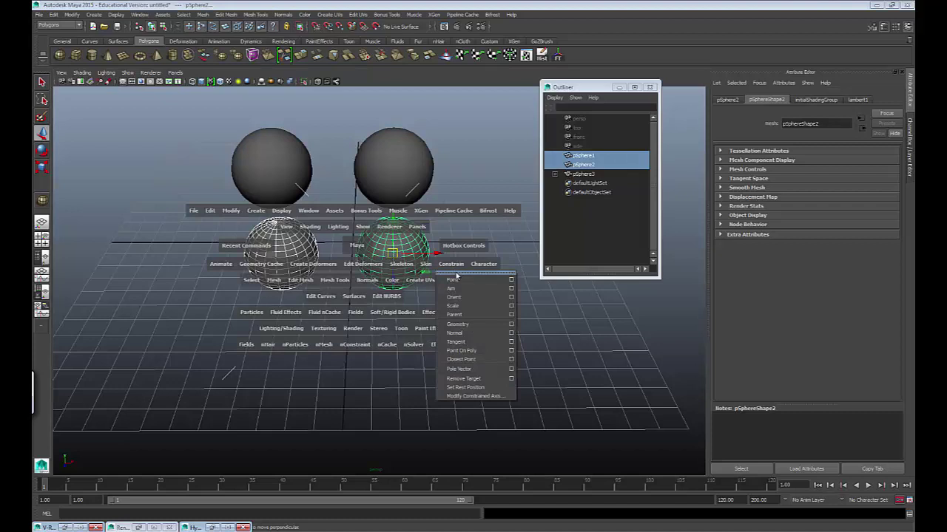
pyautogui.click(457, 273)
pyautogui.moveTo(459, 271); pyautogui.dragTo(578, 297)
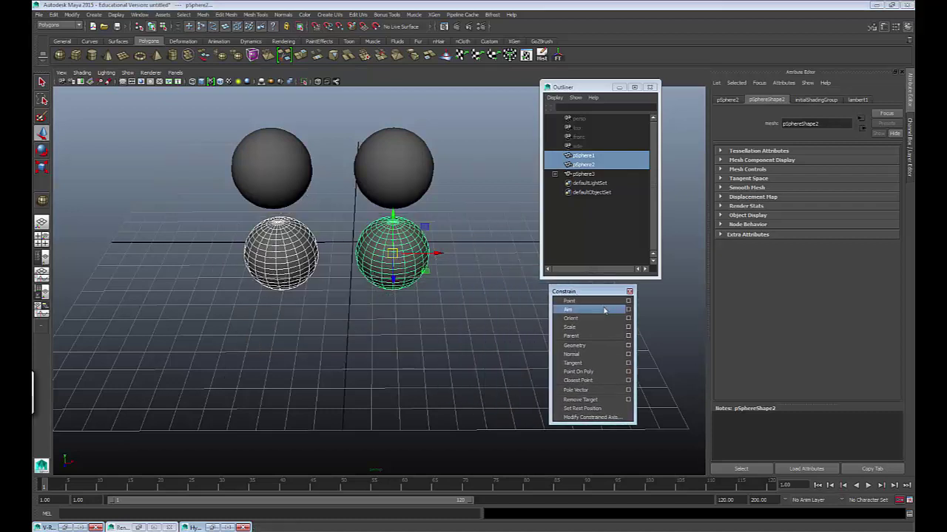
pyautogui.click(597, 336)
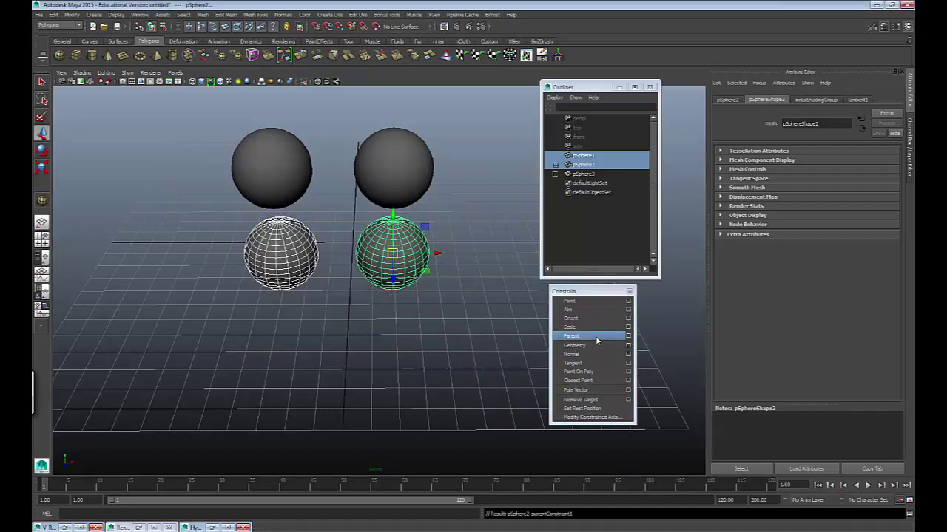
# Step: Try moving pSphere1 to test the parent constraint on pSphere2, and undo the move
pyautogui.click(412, 336)
pyautogui.click(288, 264)
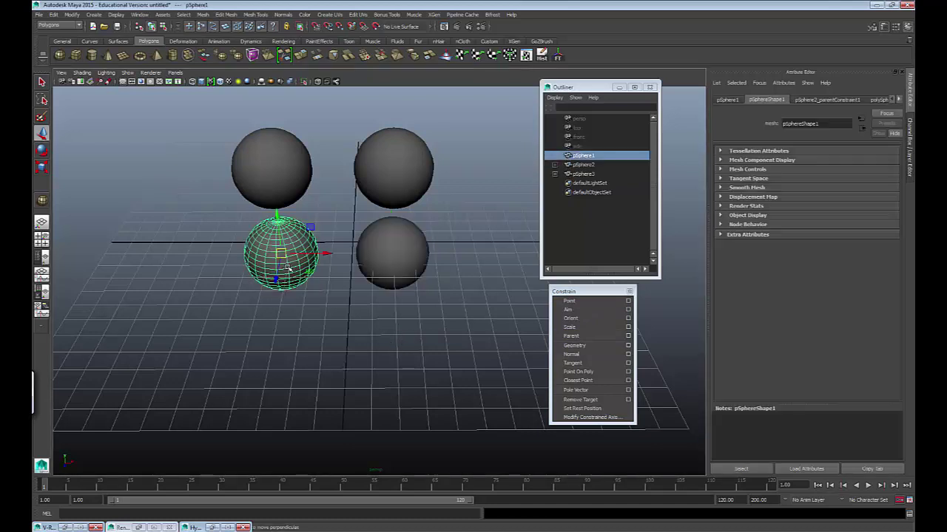
pyautogui.moveTo(285, 253); pyautogui.dragTo(326, 261)
# Step: Examine how the constrained spheres pSphere1 and pSphere2 are listed in the Outliner, selecting each alternately
pyautogui.click(584, 164)
pyautogui.click(586, 173)
pyautogui.click(589, 156)
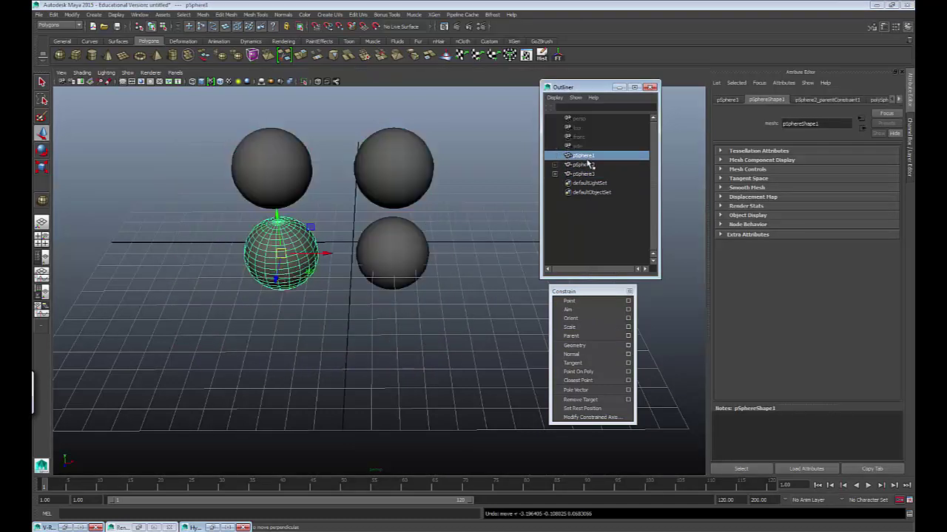
pyautogui.click(589, 163)
pyautogui.click(587, 156)
pyautogui.click(589, 164)
pyautogui.click(586, 156)
pyautogui.click(585, 165)
pyautogui.click(587, 157)
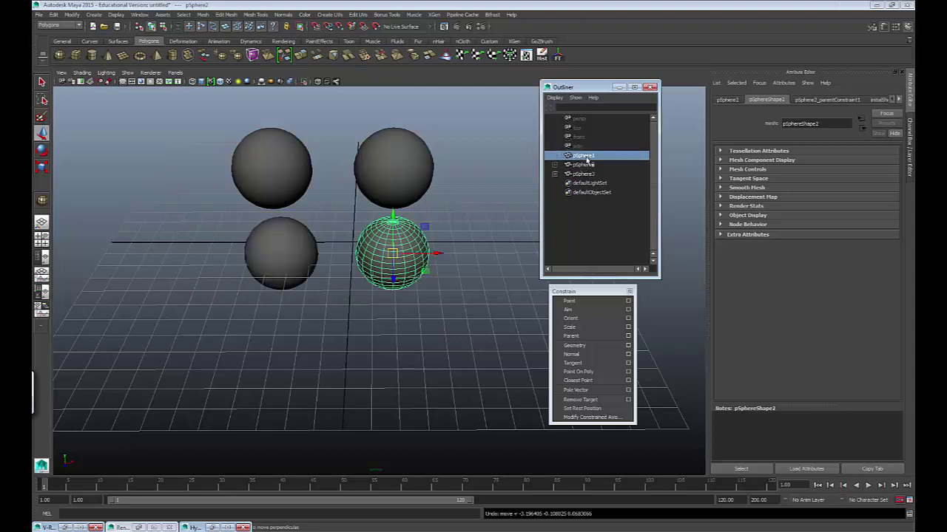
pyautogui.click(587, 165)
pyautogui.click(587, 156)
pyautogui.click(586, 166)
pyautogui.click(587, 156)
pyautogui.click(586, 164)
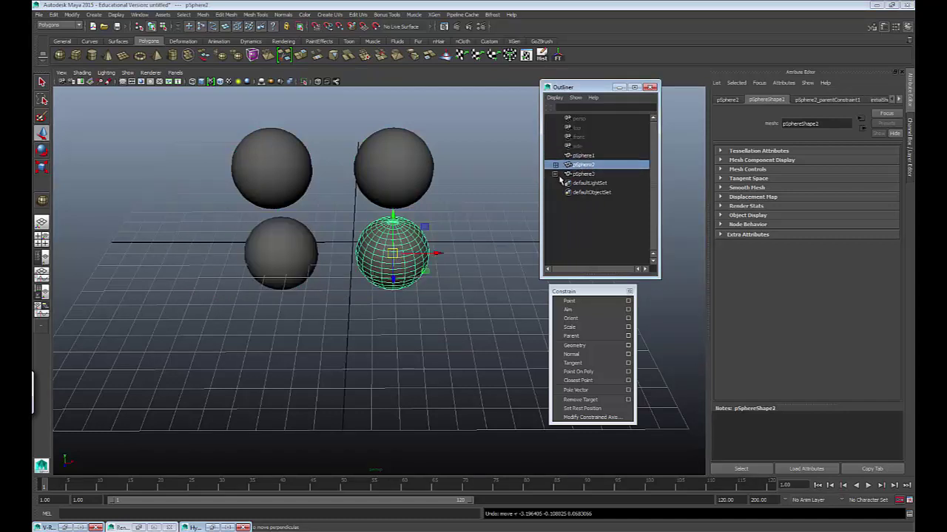
# Step: Expand pSphere3 in the Outliner and compare its child hierarchy with the constrained pSphere1 and pSphere2
pyautogui.click(556, 174)
pyautogui.click(584, 174)
pyautogui.click(588, 183)
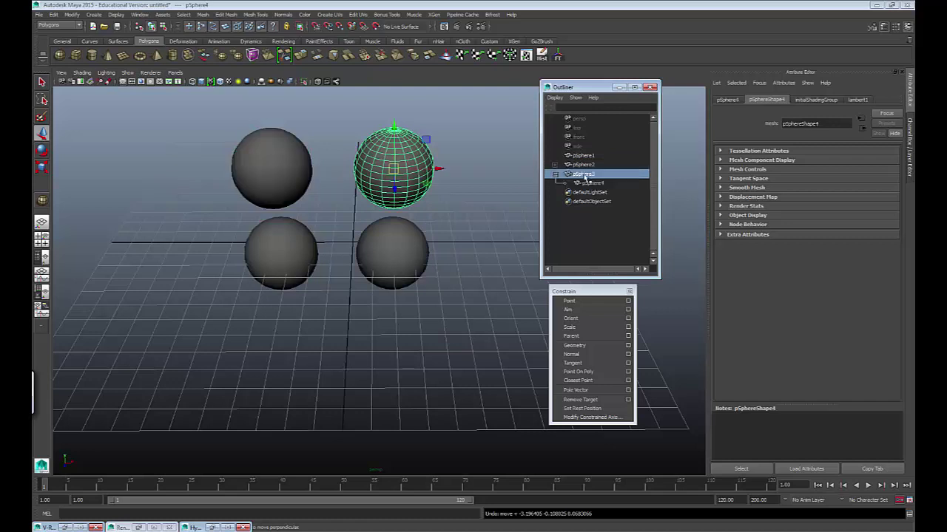
pyautogui.click(588, 174)
pyautogui.click(588, 183)
pyautogui.click(589, 173)
pyautogui.click(586, 164)
pyautogui.click(586, 156)
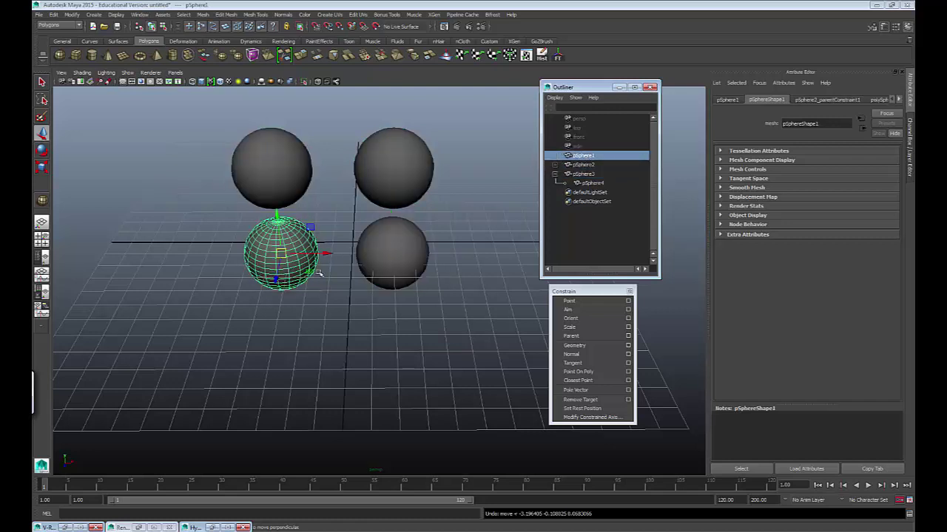
# Step: Try moving and rotating pSphere1 to drive the constrained sphere, undo the transformations, and clear the selection
pyautogui.click(313, 286)
pyautogui.click(302, 267)
pyautogui.moveTo(281, 255); pyautogui.dragTo(305, 338)
pyautogui.press('e')
pyautogui.hotkey('ctrl', 'z')
pyautogui.hotkey('ctrl', 'z')
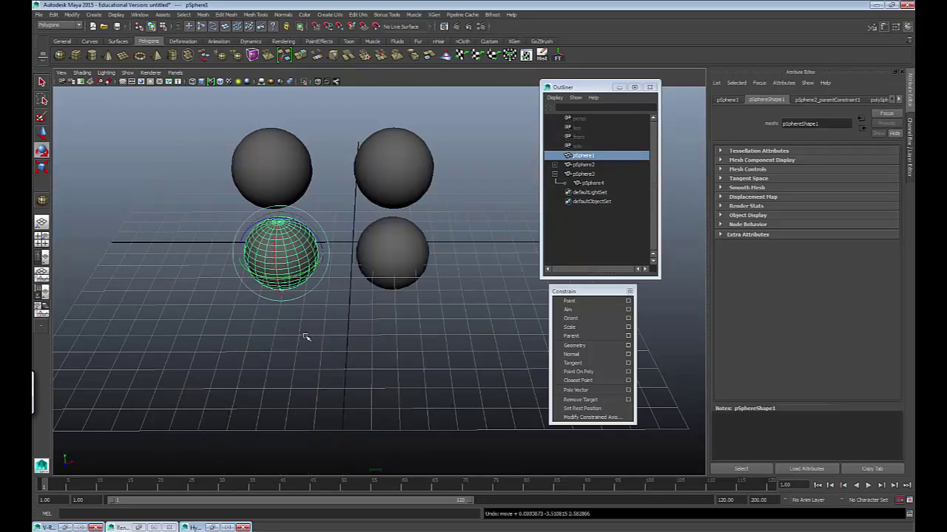
pyautogui.click(320, 337)
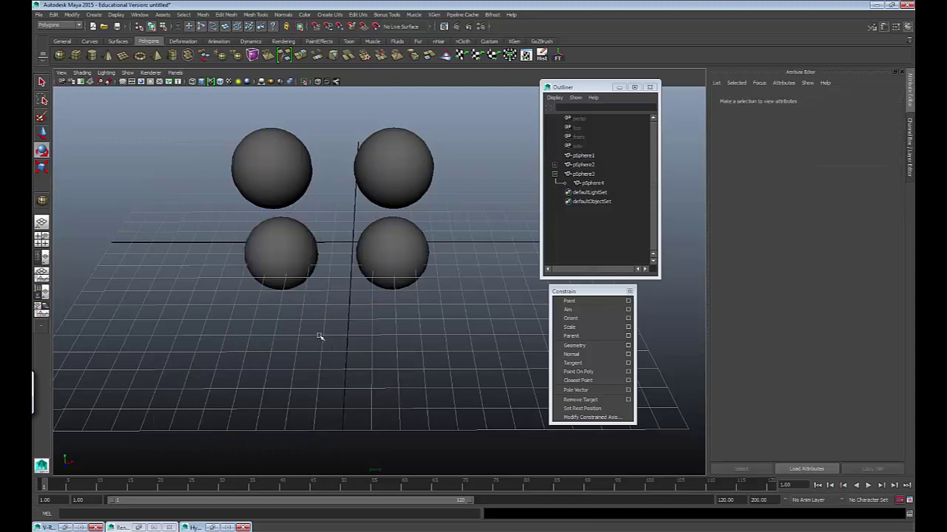
# Step: Show the Channel Box for pSphere2 and examine its constrained translate and rotate channels
pyautogui.click(309, 233)
pyautogui.click(363, 344)
pyautogui.hotkey('ctrl', 'a')
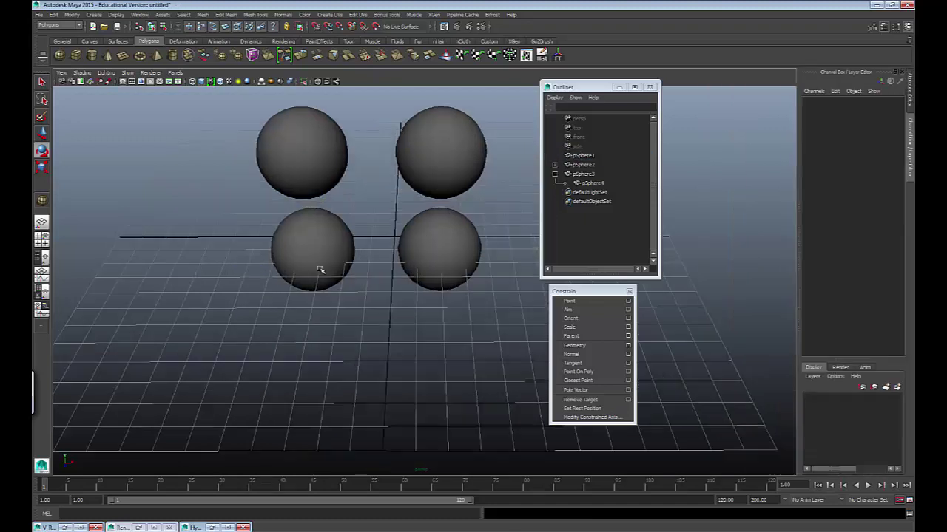
pyautogui.click(441, 259)
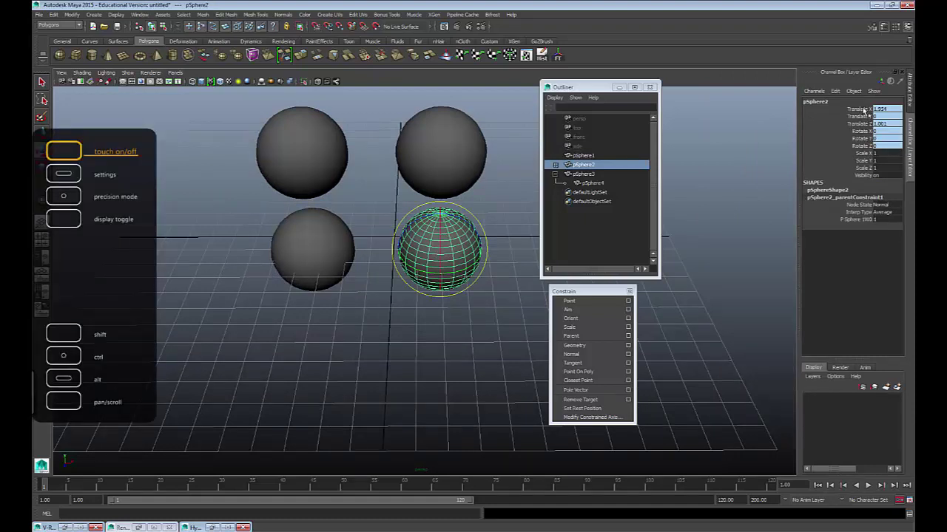
pyautogui.moveTo(864, 111); pyautogui.dragTo(854, 148)
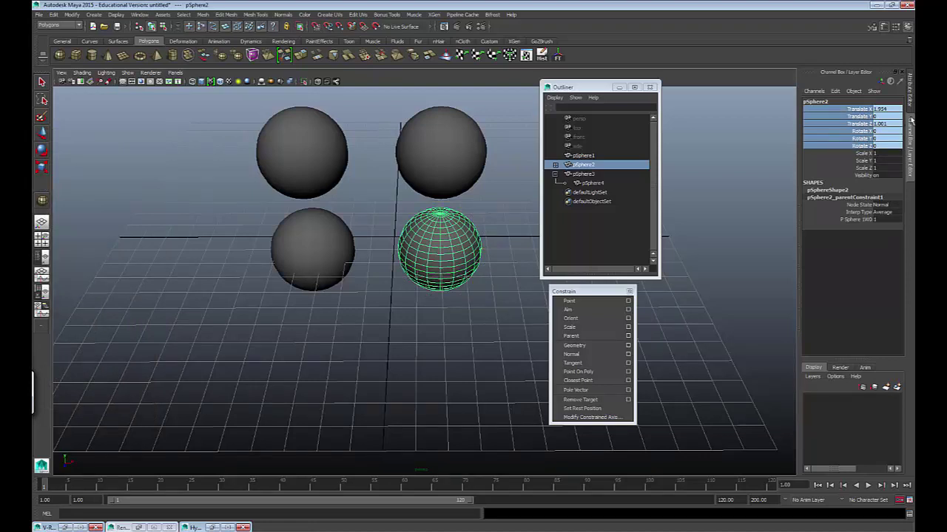
pyautogui.click(886, 123)
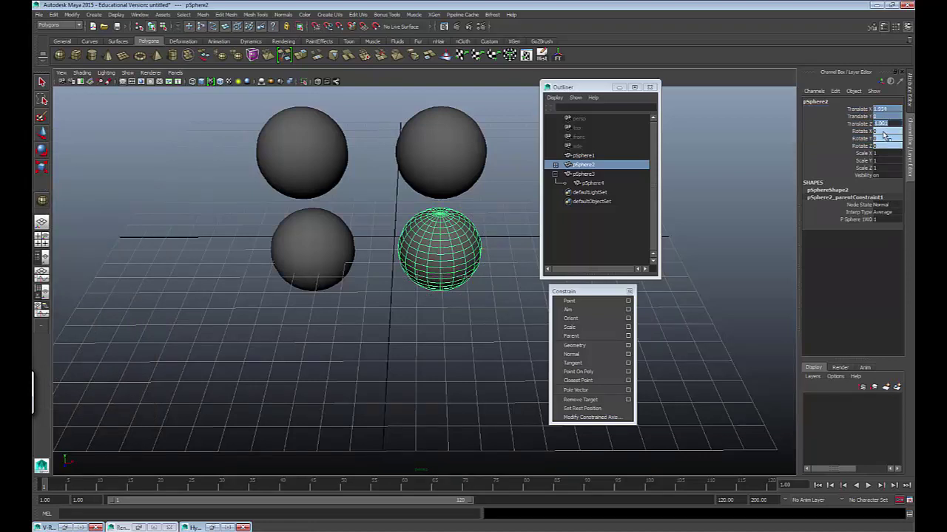
pyautogui.moveTo(883, 133); pyautogui.dragTo(883, 146)
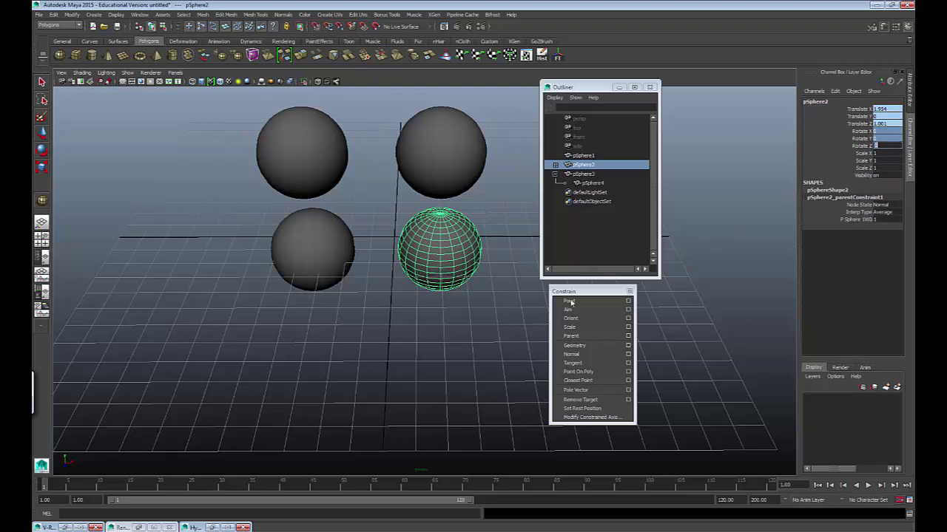
# Step: Move the floating Constrain window beside the Outliner and delete all four spheres from the scene
pyautogui.moveTo(562, 292); pyautogui.dragTo(702, 111)
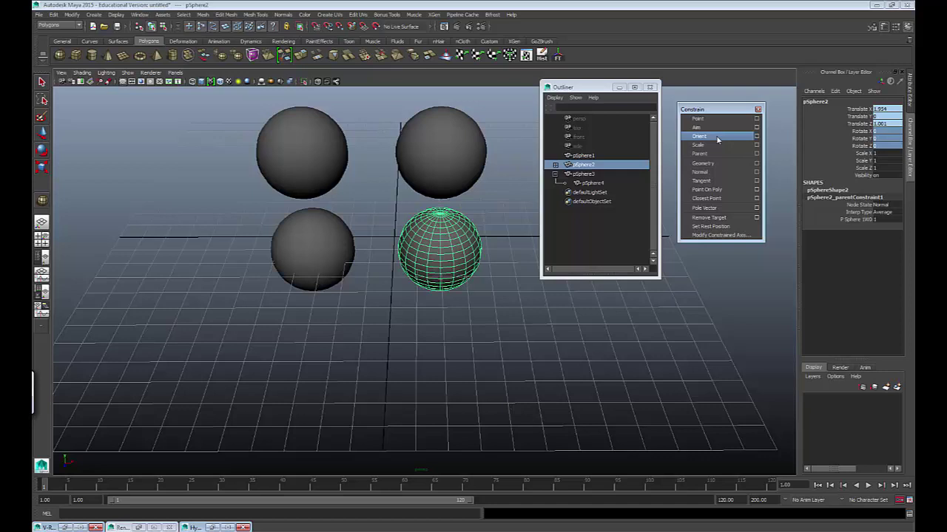
pyautogui.click(511, 309)
pyautogui.keyDown('alt'); pyautogui.moveTo(527, 317); pyautogui.dragTo(577, 372, button='middle'); pyautogui.keyUp('alt')
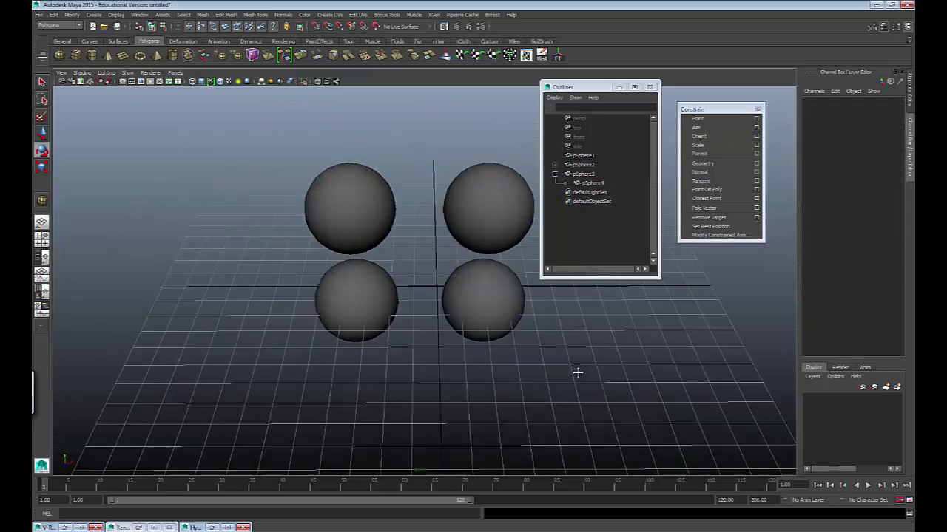
pyautogui.keyDown('alt'); pyautogui.moveTo(577, 372); pyautogui.dragTo(481, 337, button='right'); pyautogui.keyUp('alt')
pyautogui.keyDown('alt'); pyautogui.moveTo(481, 337); pyautogui.dragTo(450, 311); pyautogui.keyUp('alt')
pyautogui.keyDown('alt'); pyautogui.moveTo(450, 311); pyautogui.dragTo(546, 260, button='middle'); pyautogui.keyUp('alt')
pyautogui.keyDown('alt'); pyautogui.moveTo(546, 261); pyautogui.dragTo(501, 261); pyautogui.keyUp('alt')
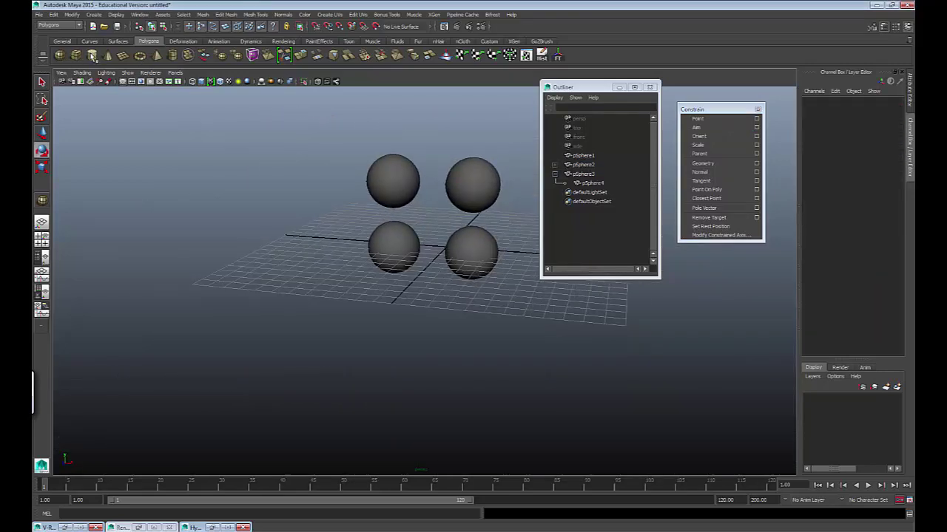
pyautogui.keyDown('alt'); pyautogui.moveTo(315, 232); pyautogui.dragTo(126, 253, button='middle'); pyautogui.keyUp('alt')
pyautogui.keyDown('alt'); pyautogui.moveTo(126, 253); pyautogui.dragTo(152, 219); pyautogui.keyUp('alt')
pyautogui.moveTo(156, 161); pyautogui.dragTo(433, 386)
pyautogui.press('Delete')
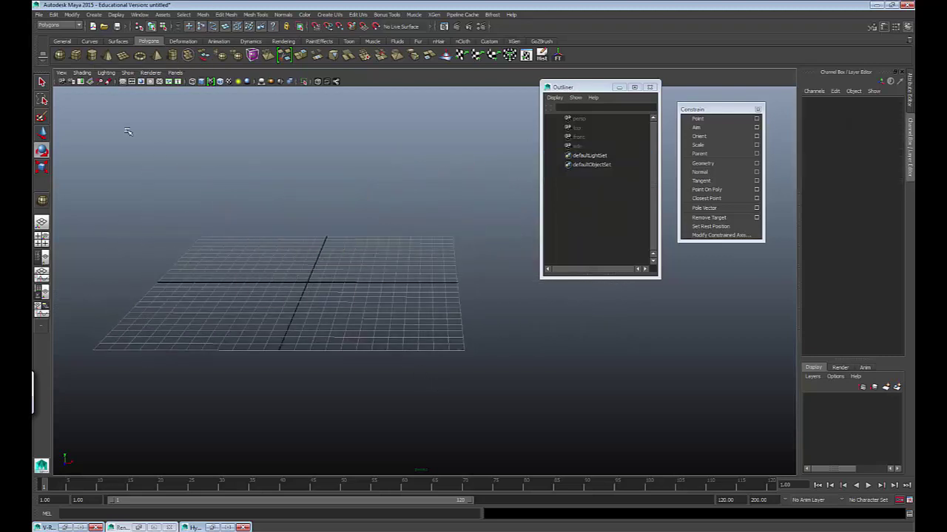
# Step: Start opening a scene and browse to the RIGGING_SEMINAR folder on the U: drive
pyautogui.click(37, 15)
pyautogui.click(57, 37)
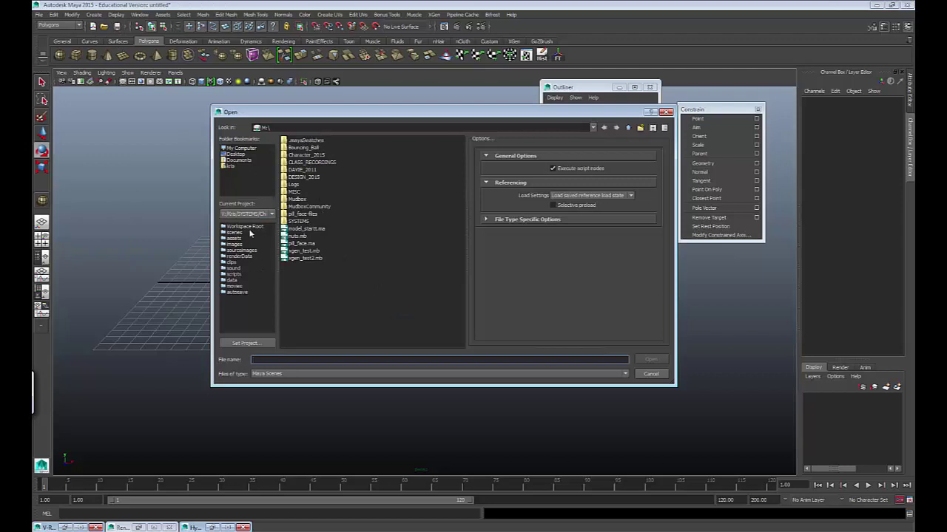
pyautogui.click(231, 166)
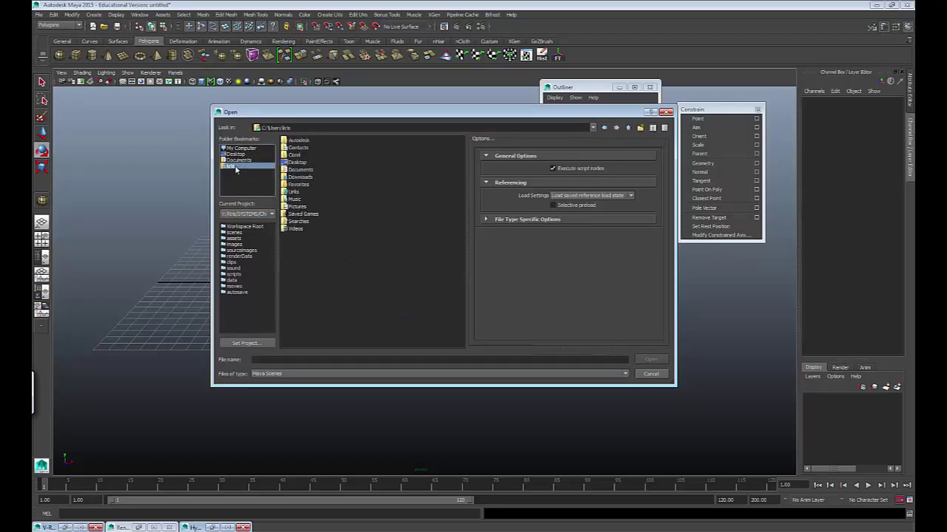
pyautogui.click(237, 148)
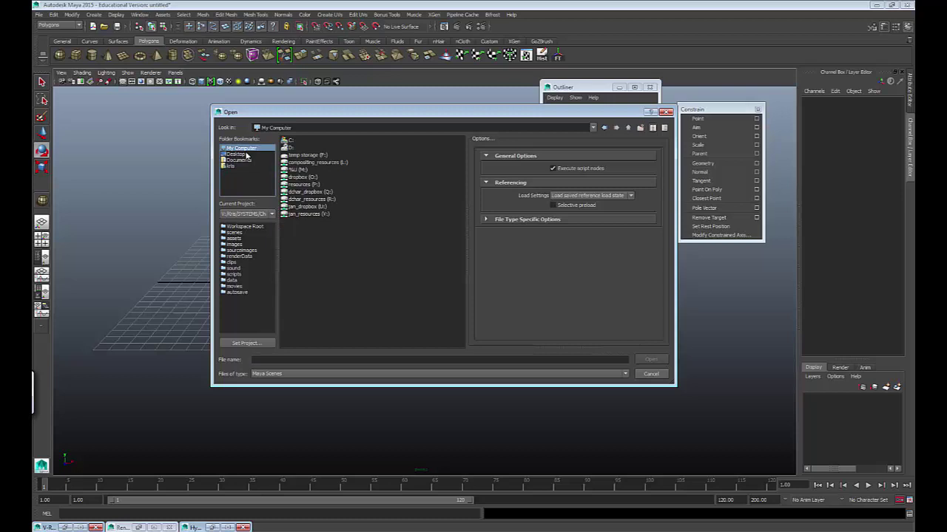
pyautogui.doubleClick(311, 207)
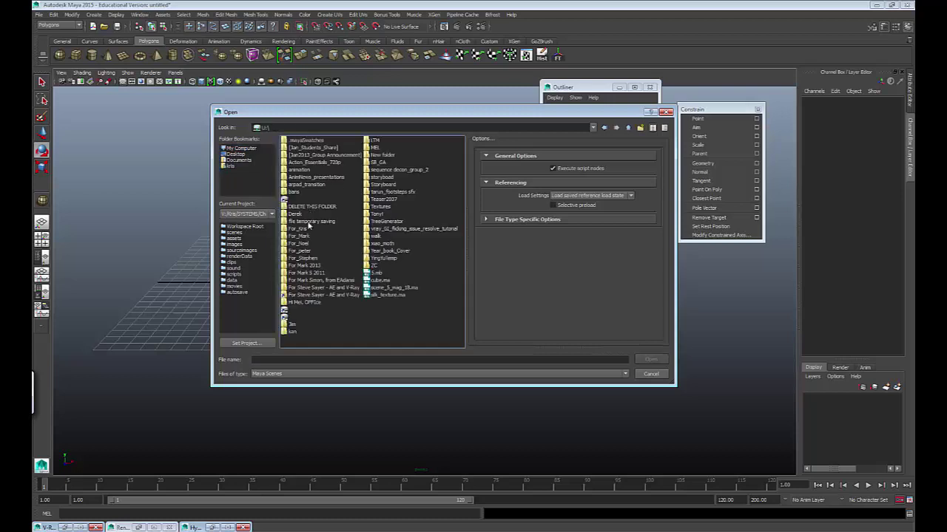
pyautogui.doubleClick(306, 228)
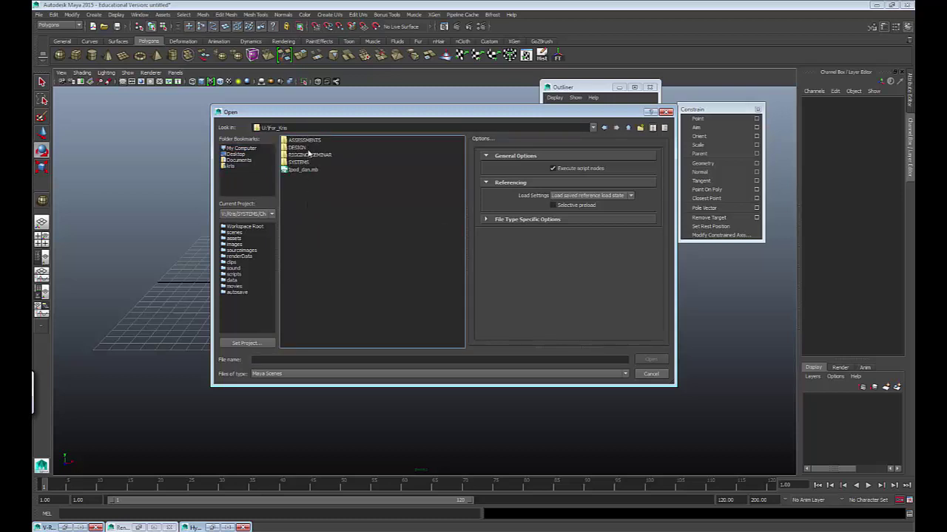
pyautogui.doubleClick(309, 154)
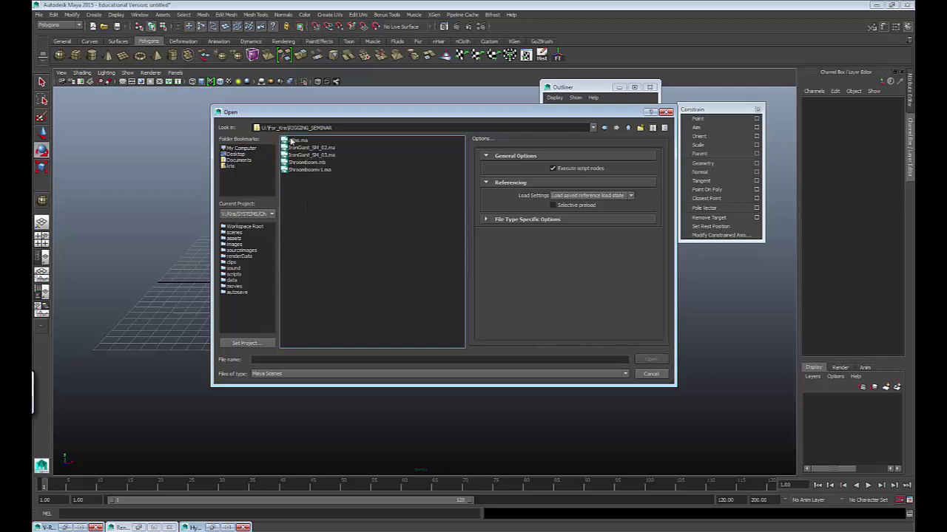
# Step: Open atlas.ma without saving the untitled scene, and continue past the student version notice
pyautogui.click(293, 141)
pyautogui.click(651, 360)
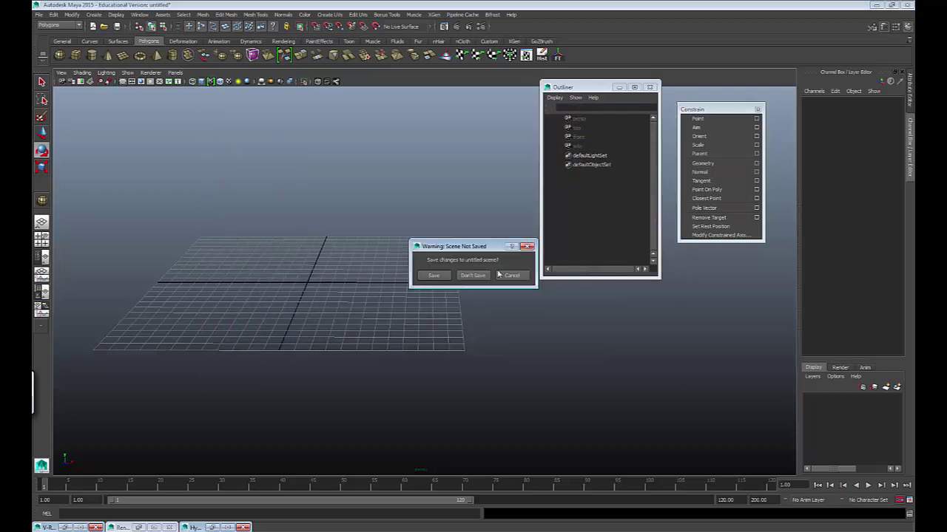
pyautogui.click(473, 275)
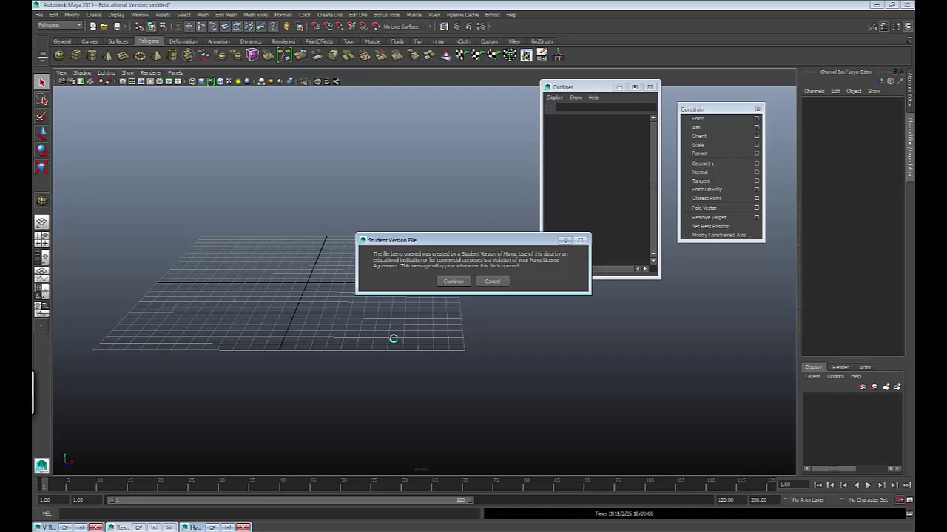
pyautogui.click(449, 281)
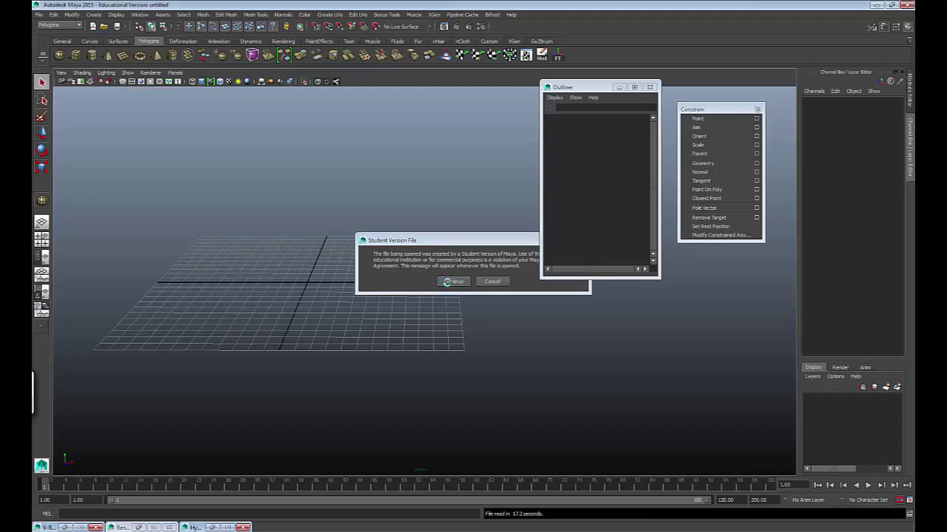
# Step: Examine the rig's pistons by selecting the lower piston parts one after another, including UL_lower_piston
pyautogui.keyDown('alt'); pyautogui.moveTo(450, 275); pyautogui.dragTo(480, 307, button='middle'); pyautogui.keyUp('alt')
pyautogui.keyDown('alt'); pyautogui.moveTo(481, 307); pyautogui.dragTo(471, 314); pyautogui.keyUp('alt')
pyautogui.keyDown('alt'); pyautogui.moveTo(471, 314); pyautogui.dragTo(498, 324, button='right'); pyautogui.keyUp('alt')
pyautogui.keyDown('alt'); pyautogui.moveTo(499, 323); pyautogui.dragTo(542, 366); pyautogui.keyUp('alt')
pyautogui.keyDown('alt'); pyautogui.moveTo(543, 366); pyautogui.dragTo(588, 369, button='right'); pyautogui.keyUp('alt')
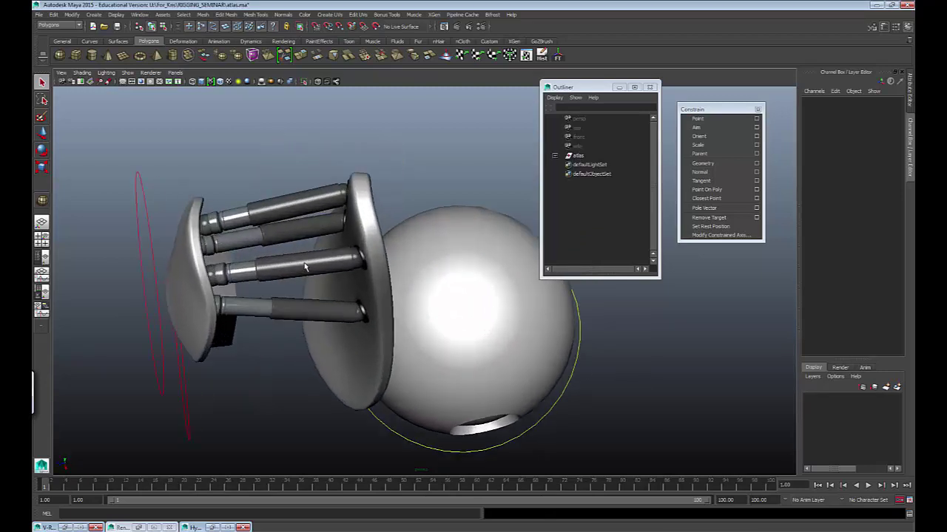
pyautogui.click(304, 267)
pyautogui.click(293, 215)
pyautogui.click(296, 231)
pyautogui.click(311, 312)
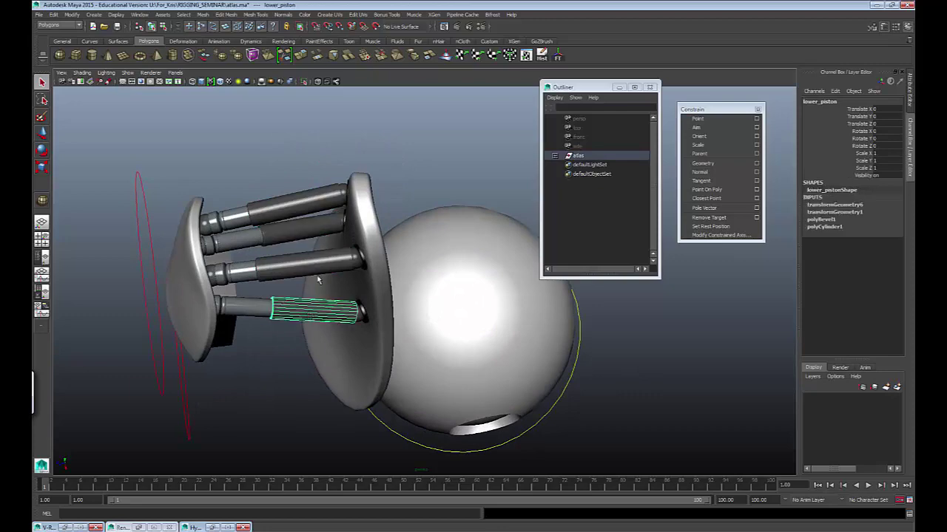
pyautogui.click(318, 275)
pyautogui.keyDown('alt'); pyautogui.moveTo(355, 286); pyautogui.dragTo(335, 260); pyautogui.keyUp('alt')
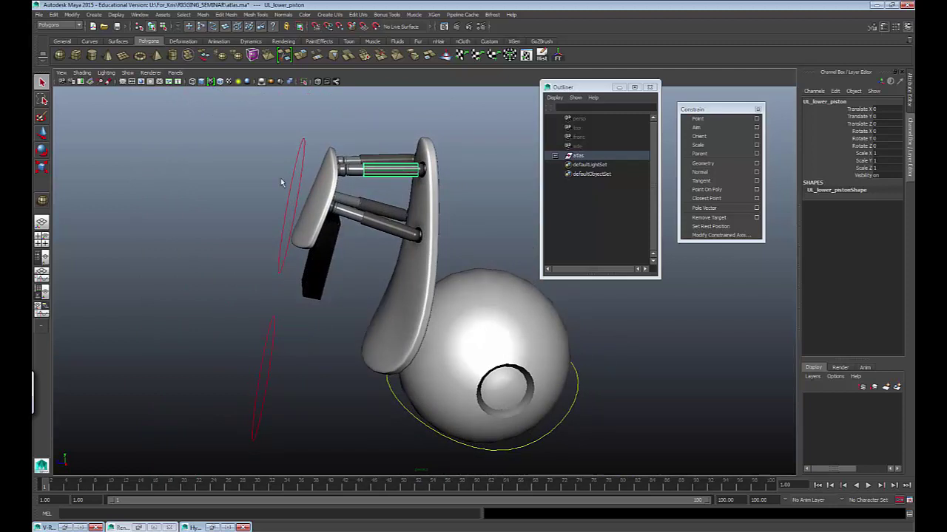
# Step: Select shoulder_ctrl and move it to about X 1.3, Y -0.1, Z -2.5, rotating it to test the pistons
pyautogui.moveTo(304, 150); pyautogui.dragTo(305, 153)
pyautogui.press('e')
pyautogui.press('w')
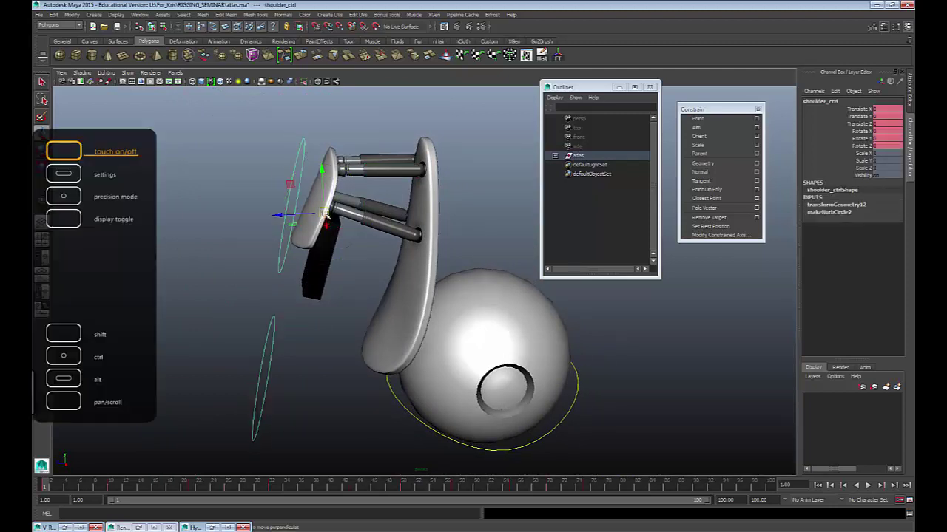
pyautogui.moveTo(325, 214)
pyautogui.mouseDown()
pyautogui.moveTo(322, 205)
pyautogui.moveTo(338, 253)
pyautogui.moveTo(334, 205)
pyautogui.moveTo(293, 219)
pyautogui.moveTo(307, 217)
pyautogui.mouseUp()
pyautogui.press('e')
pyautogui.press('w')
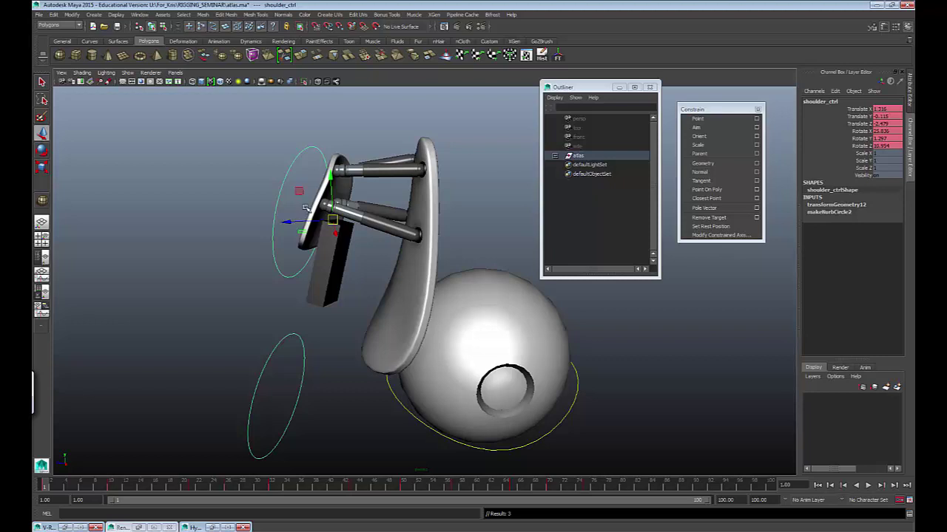
# Step: Rotate shoulder_ctrl to about X -12.6, Y 7.3, Z 0.4 to show the pistons following the shoulder plate
pyautogui.press('e')
pyautogui.moveTo(332, 214); pyautogui.dragTo(490, 332)
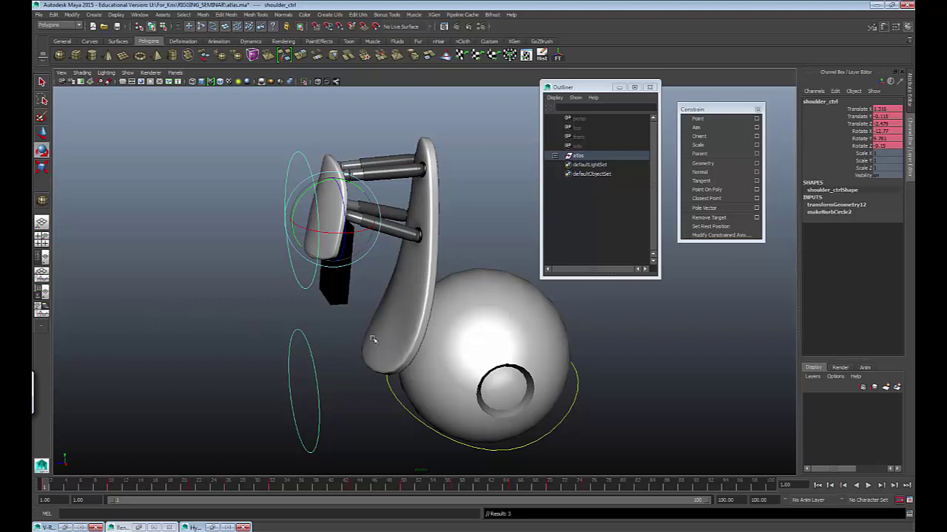
pyautogui.keyDown('alt'); pyautogui.moveTo(388, 330); pyautogui.dragTo(306, 332, button='middle'); pyautogui.keyUp('alt')
pyautogui.keyDown('alt'); pyautogui.moveTo(306, 332); pyautogui.dragTo(321, 346, button='right'); pyautogui.keyUp('alt')
pyautogui.keyDown('alt'); pyautogui.moveTo(321, 346); pyautogui.dragTo(355, 359, button='middle'); pyautogui.keyUp('alt')
pyautogui.keyDown('alt'); pyautogui.moveTo(355, 359); pyautogui.dragTo(379, 359, button='right'); pyautogui.keyUp('alt')
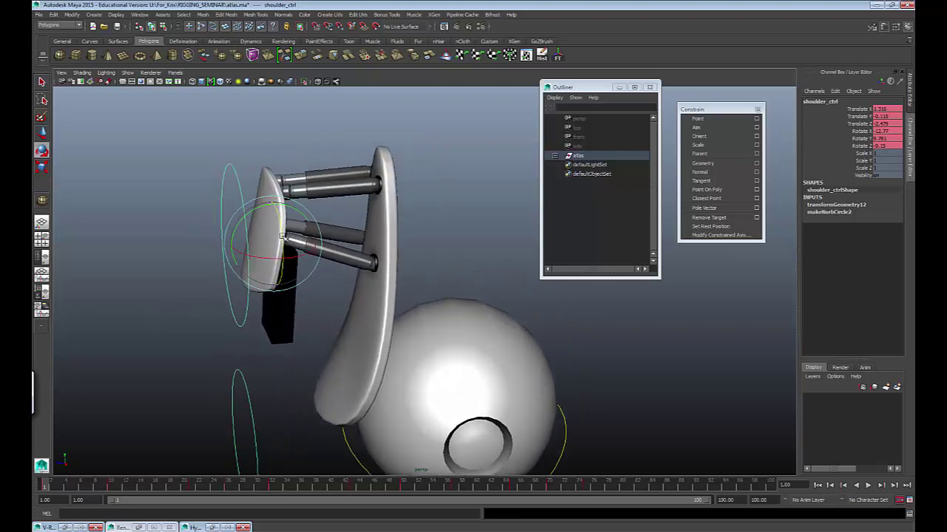
pyautogui.moveTo(299, 217); pyautogui.dragTo(345, 279)
# Step: Select the upper pistons in turn, including UL_upper_piston and LR_upper_piston, and examine their parent constraints in the Channel Box
pyautogui.press('w')
pyautogui.click(345, 279)
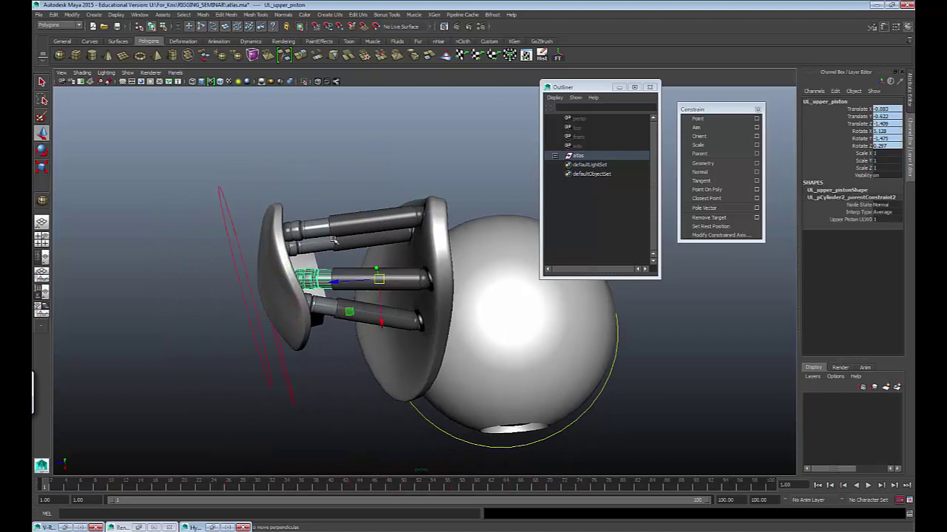
pyautogui.click(349, 216)
pyautogui.click(315, 227)
pyautogui.click(311, 247)
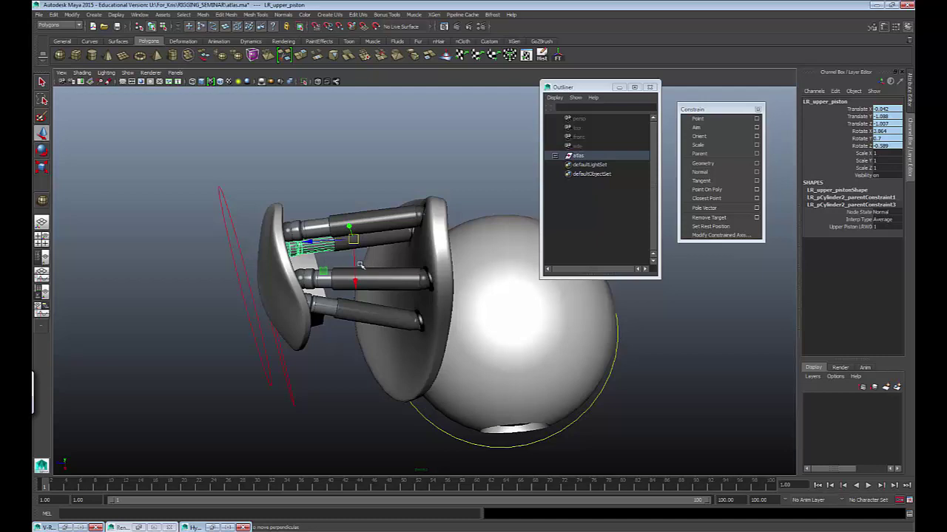
# Step: Try moving shoulder_ctrl to drive the constrained pistons, undo the move, and clear the selection
pyautogui.keyDown('alt'); pyautogui.moveTo(362, 266); pyautogui.dragTo(370, 281); pyautogui.keyUp('alt')
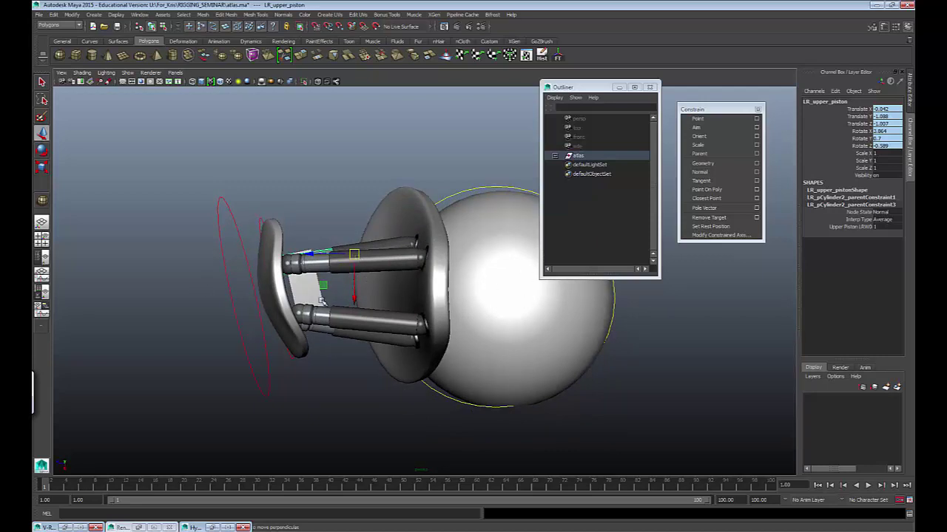
pyautogui.moveTo(220, 321); pyautogui.dragTo(248, 327)
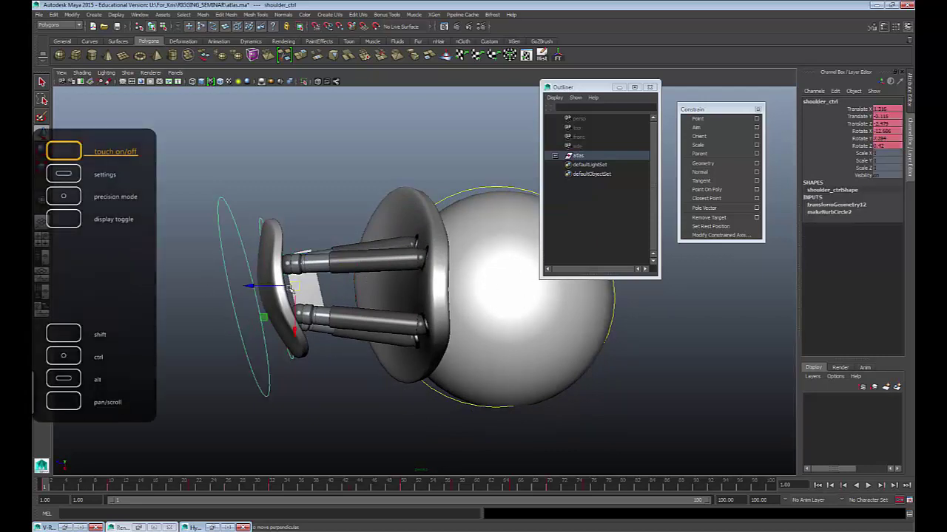
pyautogui.moveTo(296, 287); pyautogui.dragTo(260, 327)
pyautogui.hotkey('ctrl', 'z')
pyautogui.click(723, 379)
# Step: Create a polygon cylinder beside the large sphere, about 6.6 in radius and 18 high, and show its creation settings
pyautogui.keyDown('alt'); pyautogui.moveTo(724, 379); pyautogui.dragTo(368, 241); pyautogui.keyUp('alt')
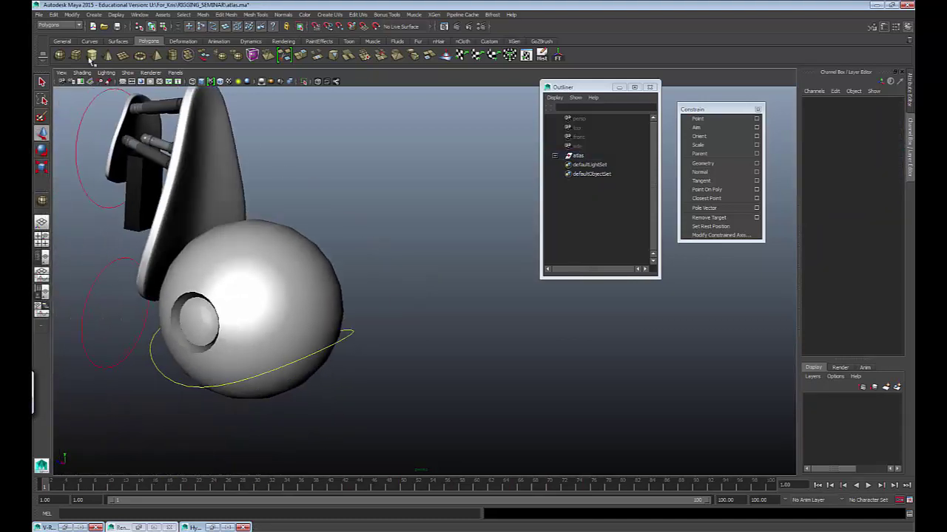
pyautogui.click(79, 57)
pyautogui.click(93, 57)
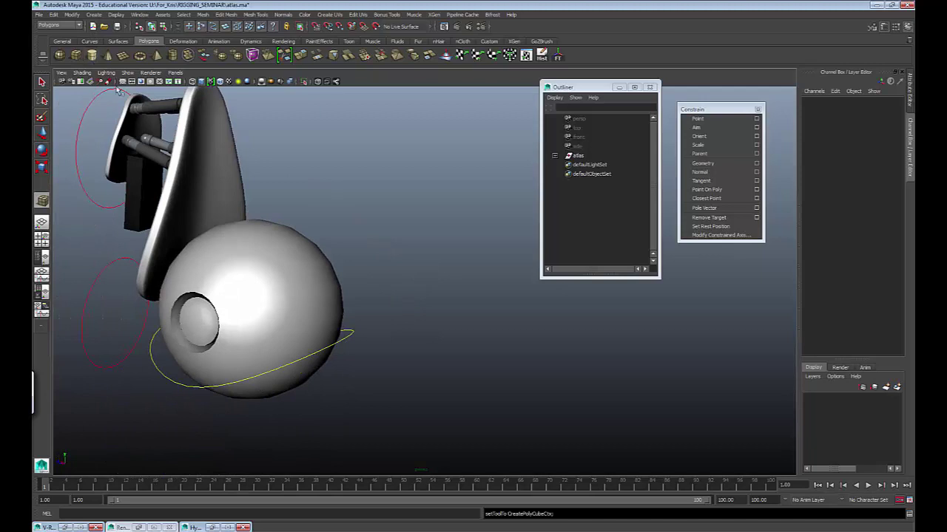
pyautogui.moveTo(425, 336)
pyautogui.mouseDown()
pyautogui.moveTo(448, 351)
pyautogui.moveTo(444, 248)
pyautogui.mouseUp()
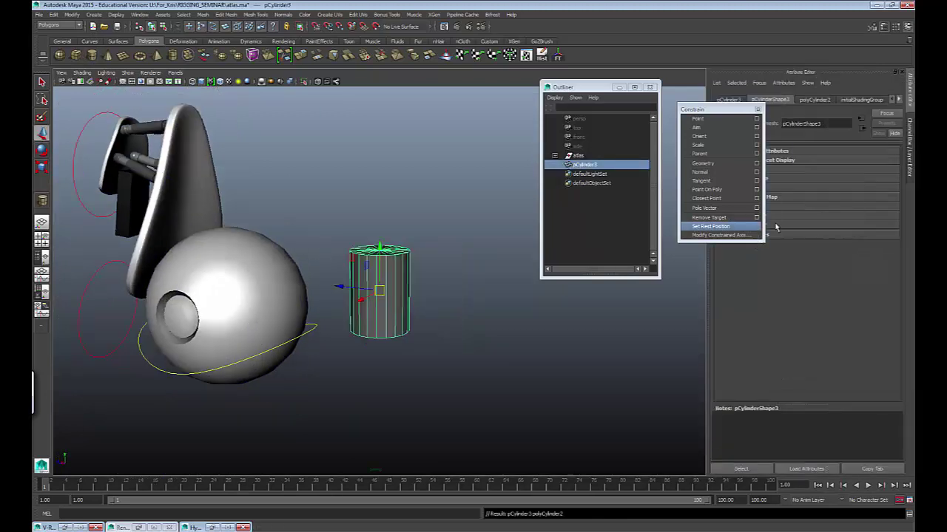
pyautogui.click(831, 207)
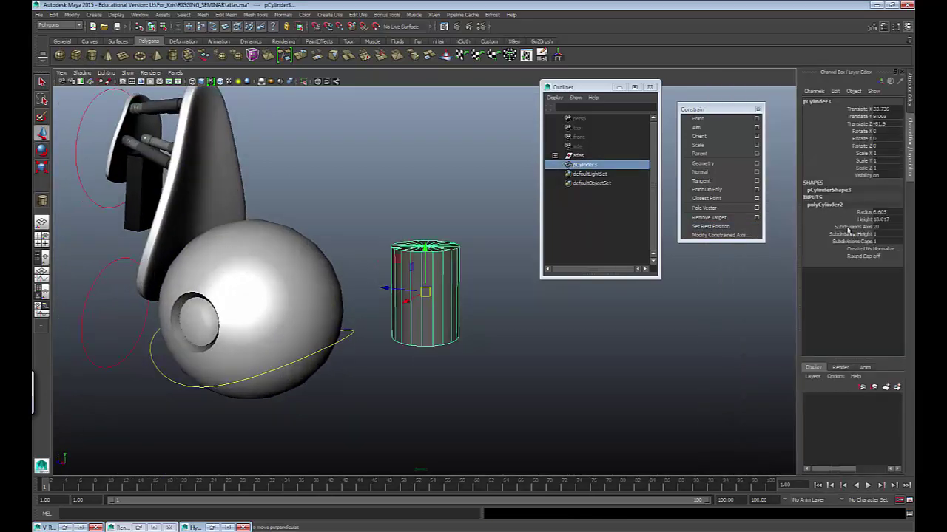
# Step: Set the cylinder's Subdivisions Axis to 10 and reduce its Subdivisions Caps
pyautogui.click(851, 226)
pyautogui.moveTo(584, 406)
pyautogui.mouseDown(button='middle')
pyautogui.moveTo(523, 405)
pyautogui.moveTo(572, 401)
pyautogui.mouseUp(button='middle')
pyautogui.keyDown('alt'); pyautogui.moveTo(549, 391); pyautogui.dragTo(559, 363); pyautogui.keyUp('alt')
pyautogui.click(855, 242)
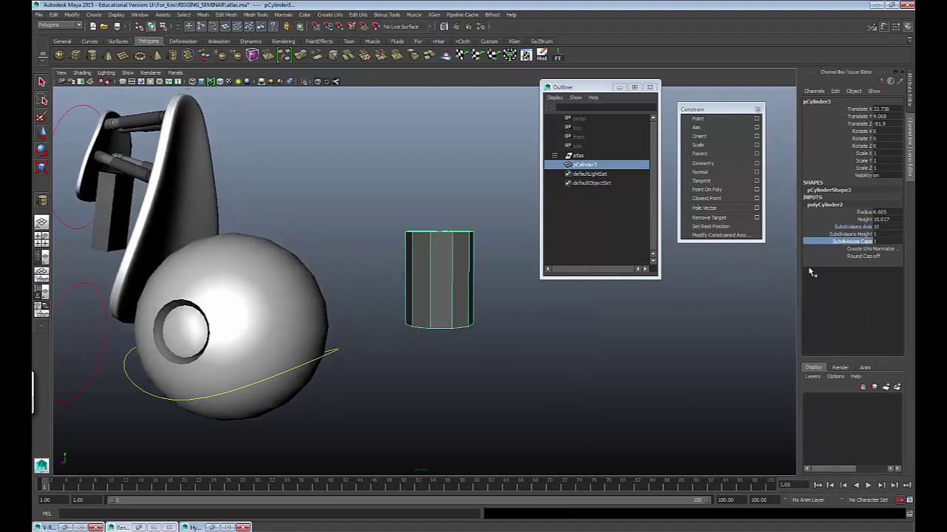
pyautogui.moveTo(580, 368); pyautogui.dragTo(549, 366, button='middle')
# Step: Scale down the cylinder's top vertices to taper it into a cone-like shape, and return to object selection
pyautogui.press('F9')
pyautogui.moveTo(367, 203); pyautogui.dragTo(407, 235)
pyautogui.press('r')
pyautogui.moveTo(449, 289); pyautogui.dragTo(474, 282, button='right')
pyautogui.click(466, 303)
# Step: Lay the tapered cylinder on its side by setting Rotate X to -90
pyautogui.press('e')
pyautogui.moveTo(478, 260); pyautogui.dragTo(469, 333)
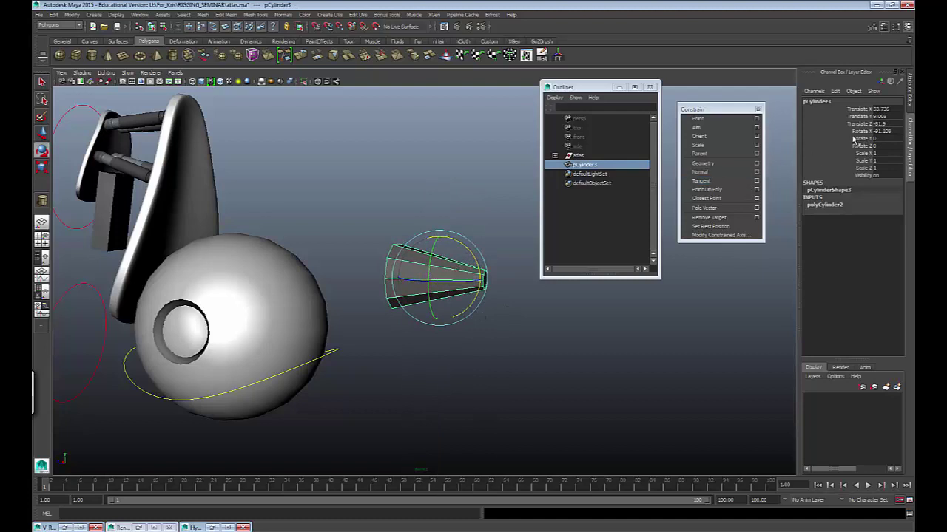
pyautogui.click(880, 131)
pyautogui.write('0')
pyautogui.press('Tab')
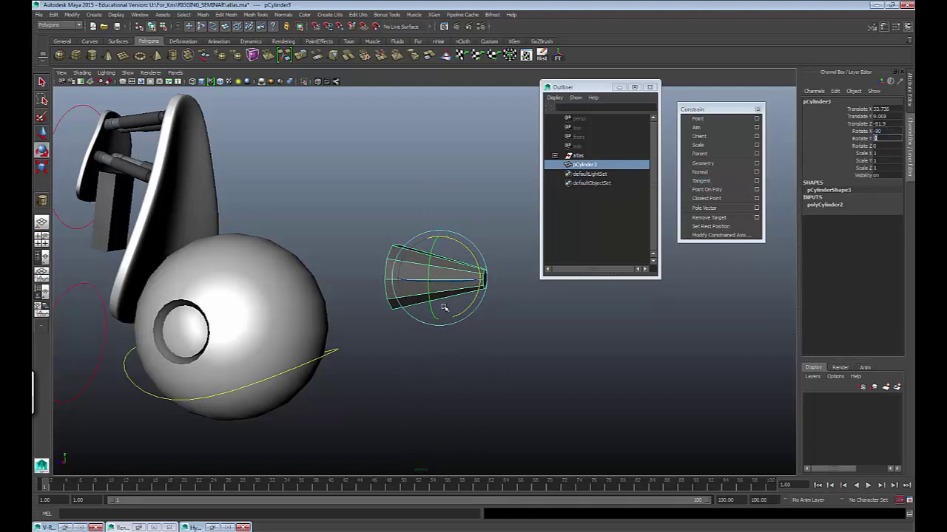
# Step: Move the tapered cylinder's pivot to the centre of its wide end and reselect the cylinder
pyautogui.moveTo(409, 328)
pyautogui.keyDown('alt'); pyautogui.mouseDown()
pyautogui.moveTo(488, 342)
pyautogui.moveTo(411, 316)
pyautogui.mouseUp(); pyautogui.keyUp('alt')
pyautogui.press('w')
pyautogui.press('Insert')
pyautogui.press('Insert')
pyautogui.click(554, 371)
pyautogui.click(444, 304)
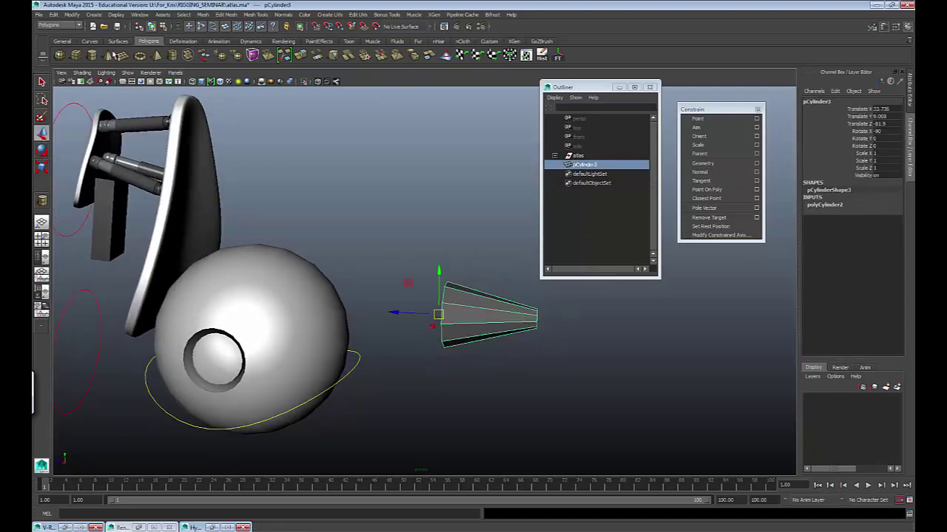
# Step: Freeze the tapered cylinder's transformations, delete its construction history, and clear the selection
pyautogui.click(557, 55)
pyautogui.click(543, 56)
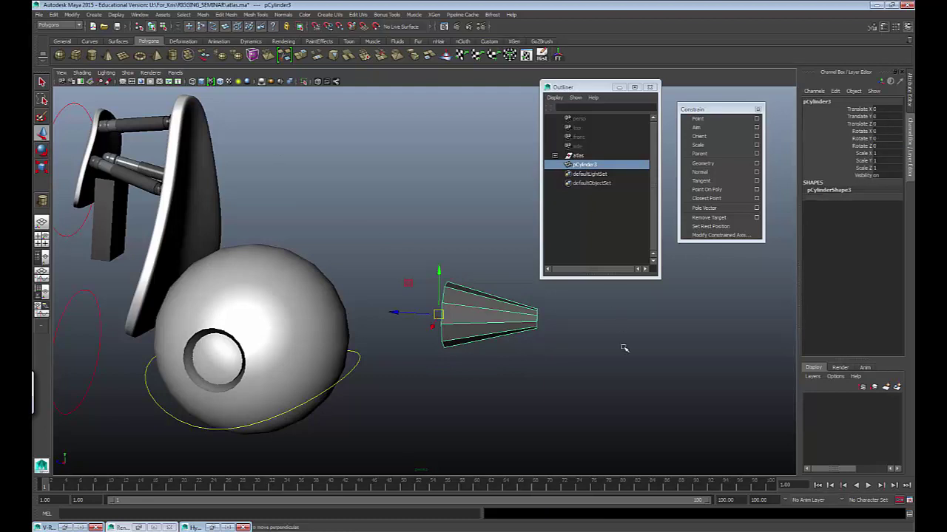
pyautogui.click(625, 348)
# Step: Duplicate the tapered cylinder and move the copy along Z to about -32.5
pyautogui.keyDown('alt'); pyautogui.moveTo(510, 334); pyautogui.dragTo(466, 318); pyautogui.keyUp('alt')
pyautogui.click(451, 318)
pyautogui.hotkey('ctrl', 'd')
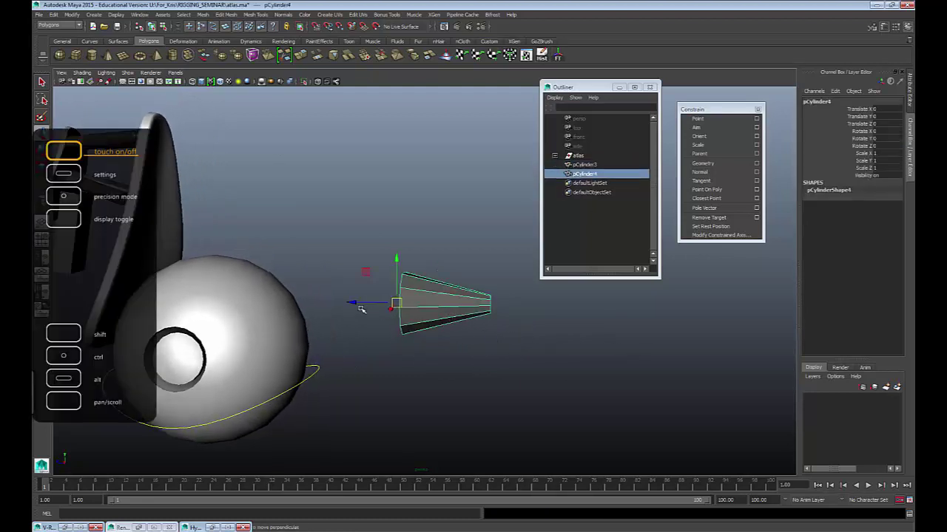
pyautogui.moveTo(360, 303); pyautogui.dragTo(510, 305)
# Step: Turn the copied cylinder to face the original by setting its Rotate X to 180
pyautogui.keyDown('alt'); pyautogui.moveTo(563, 326); pyautogui.dragTo(512, 317); pyautogui.keyUp('alt')
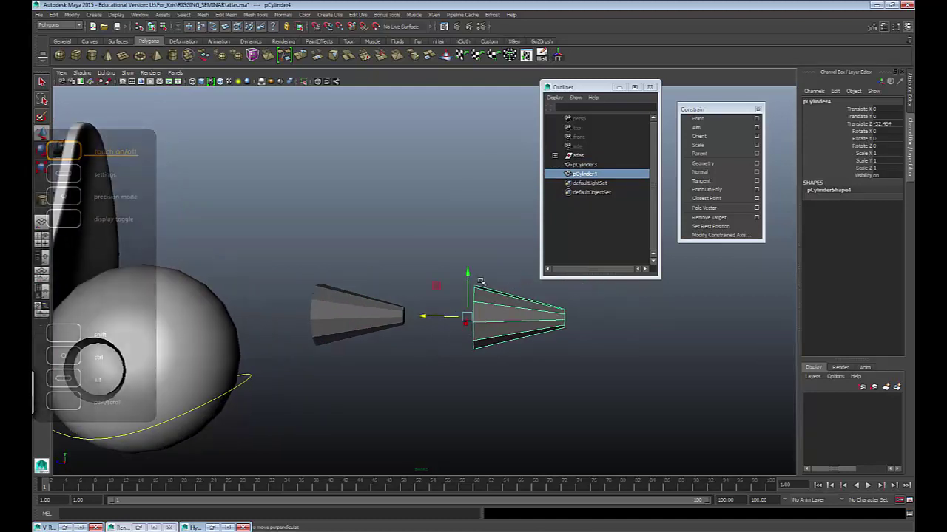
pyautogui.press('e')
pyautogui.moveTo(488, 283)
pyautogui.mouseDown()
pyautogui.moveTo(419, 287)
pyautogui.moveTo(368, 360)
pyautogui.moveTo(380, 431)
pyautogui.moveTo(398, 437)
pyautogui.mouseUp()
pyautogui.doubleClick(878, 131)
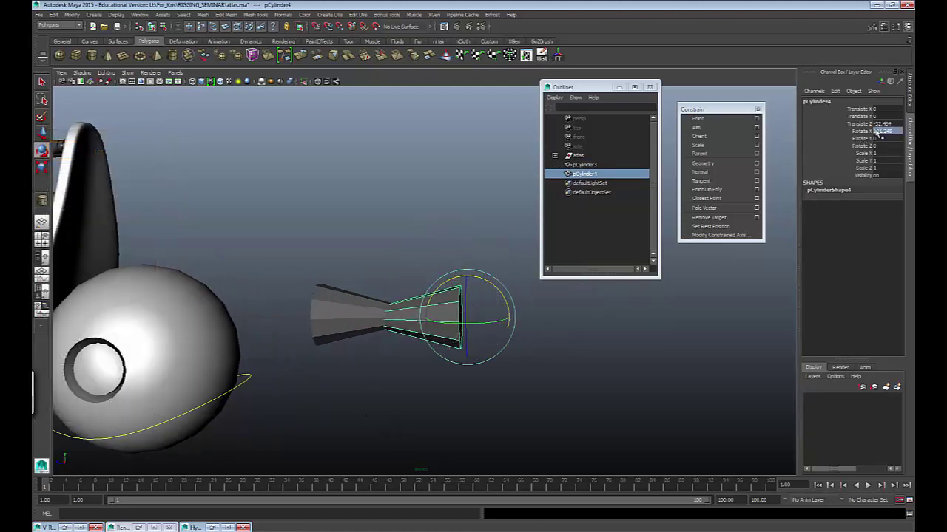
pyautogui.write('180')
pyautogui.press('Return')
# Step: Slide the copied cylinder away to about Translate Z -45.1, leaving a gap between the narrow ends, and clear the selection
pyautogui.press('w')
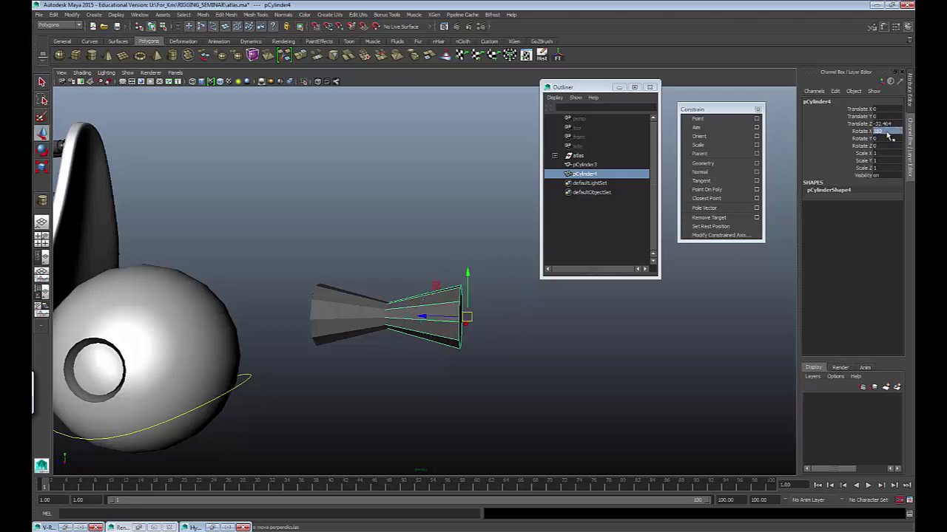
pyautogui.moveTo(426, 319); pyautogui.dragTo(488, 323)
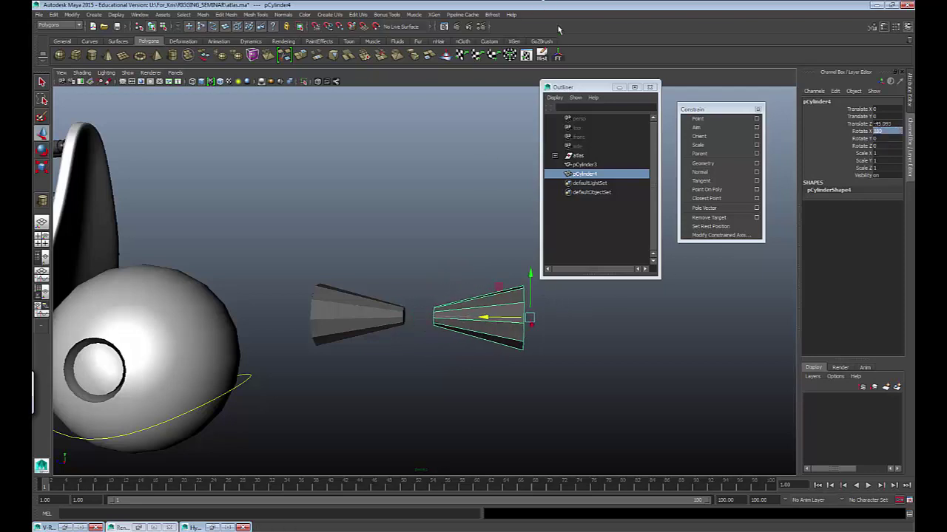
pyautogui.click(454, 222)
pyautogui.keyDown('alt'); pyautogui.moveTo(581, 436); pyautogui.dragTo(582, 426); pyautogui.keyUp('alt')
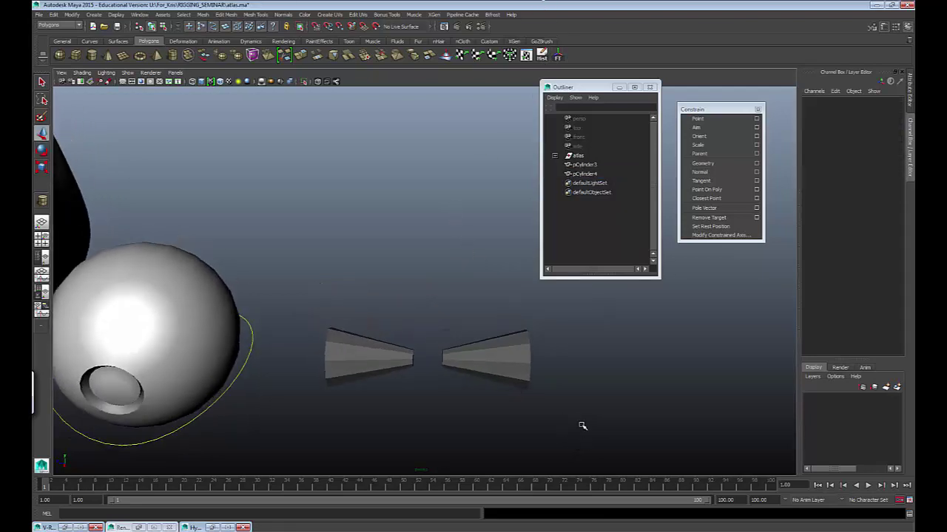
# Step: Duplicate both tapered cylinders and move the copied pair along Z to form a second facing pair beside the first
pyautogui.keyDown('alt'); pyautogui.moveTo(582, 426); pyautogui.dragTo(500, 318, button='middle'); pyautogui.keyUp('alt')
pyautogui.click(313, 288)
pyautogui.click(433, 259)
pyautogui.click(395, 358)
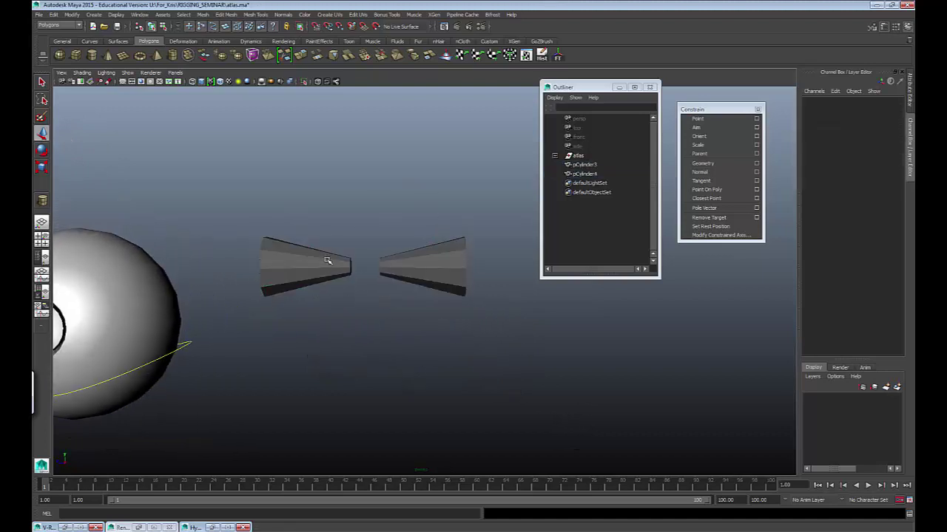
pyautogui.keyDown('alt'); pyautogui.moveTo(325, 258); pyautogui.dragTo(329, 307, button='middle'); pyautogui.keyUp('alt')
pyautogui.keyDown('alt'); pyautogui.moveTo(329, 308); pyautogui.dragTo(422, 328, button='right'); pyautogui.keyUp('alt')
pyautogui.keyDown('alt'); pyautogui.moveTo(423, 328); pyautogui.dragTo(411, 334); pyautogui.keyUp('alt')
pyautogui.click(300, 295)
pyautogui.moveTo(225, 229); pyautogui.dragTo(449, 416)
pyautogui.keyDown('alt'); pyautogui.moveTo(421, 340); pyautogui.dragTo(325, 325, button='right'); pyautogui.keyUp('alt')
pyautogui.keyDown('alt'); pyautogui.moveTo(498, 311); pyautogui.dragTo(424, 289, button='middle'); pyautogui.keyUp('alt')
pyautogui.hotkey('ctrl', 'd')
pyautogui.moveTo(351, 289); pyautogui.dragTo(533, 306)
# Step: Duplicate the second pair, move the copies along Z to about -109.8 as a third pair, and clear the selection
pyautogui.moveTo(565, 329)
pyautogui.keyDown('alt'); pyautogui.mouseDown(button='middle')
pyautogui.moveTo(476, 369)
pyautogui.moveTo(436, 371)
pyautogui.mouseUp(button='middle'); pyautogui.keyUp('alt')
pyautogui.hotkey('ctrl', 'd')
pyautogui.moveTo(404, 333); pyautogui.dragTo(601, 336)
pyautogui.hotkey('ctrl', 'z')
pyautogui.click(488, 368)
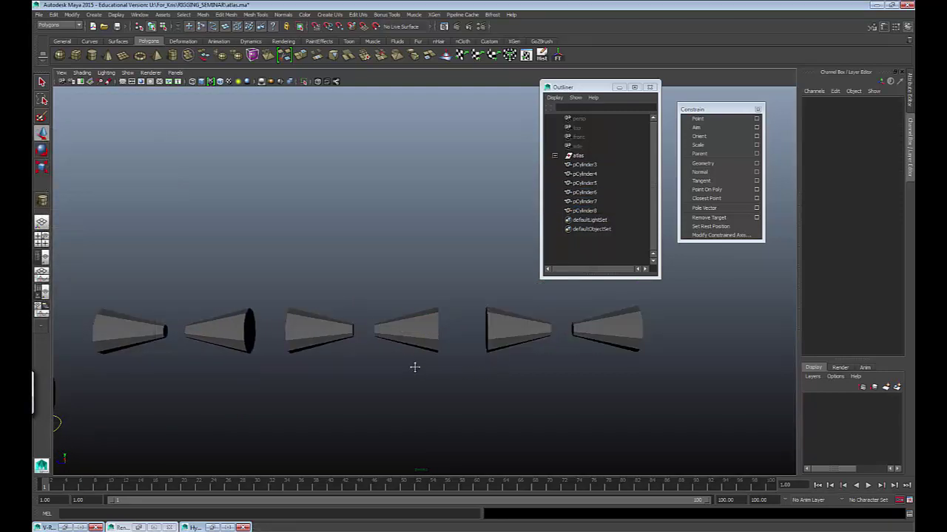
# Step: Parent-constrain pCylinder8 to its partner pCylinder7 in the third pair, using pCylinder7 as the driver
pyautogui.keyDown('alt'); pyautogui.moveTo(415, 368); pyautogui.dragTo(404, 370, button='right'); pyautogui.keyUp('alt')
pyautogui.keyDown('alt'); pyautogui.moveTo(404, 370); pyautogui.dragTo(441, 370, button='middle'); pyautogui.keyUp('alt')
pyautogui.keyDown('alt'); pyautogui.moveTo(441, 370); pyautogui.dragTo(545, 370, button='right'); pyautogui.keyUp('alt')
pyautogui.keyDown('alt'); pyautogui.moveTo(518, 373); pyautogui.dragTo(543, 359, button='middle'); pyautogui.keyUp('alt')
pyautogui.keyDown('alt'); pyautogui.moveTo(543, 360); pyautogui.dragTo(505, 337, button='right'); pyautogui.keyUp('alt')
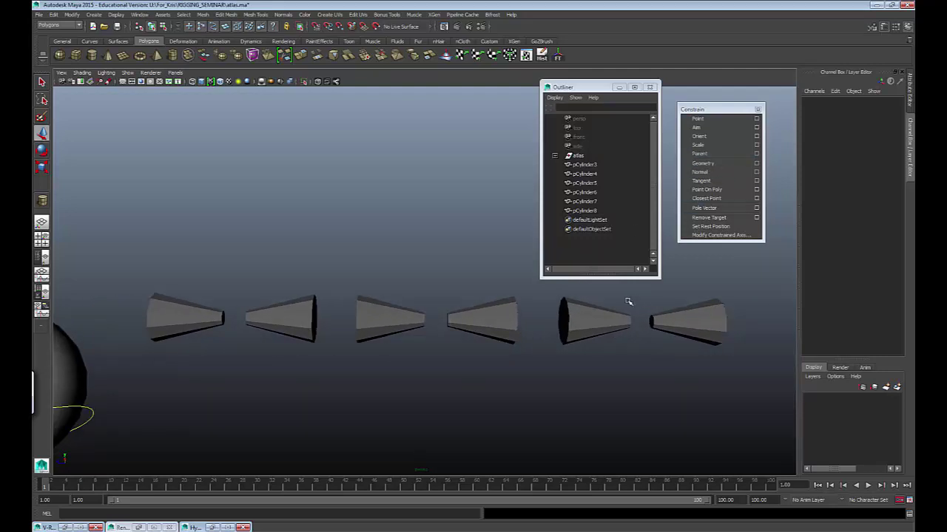
pyautogui.click(613, 325)
pyautogui.keyDown('shift'); pyautogui.click(691, 329); pyautogui.keyUp('shift')
pyautogui.click(715, 154)
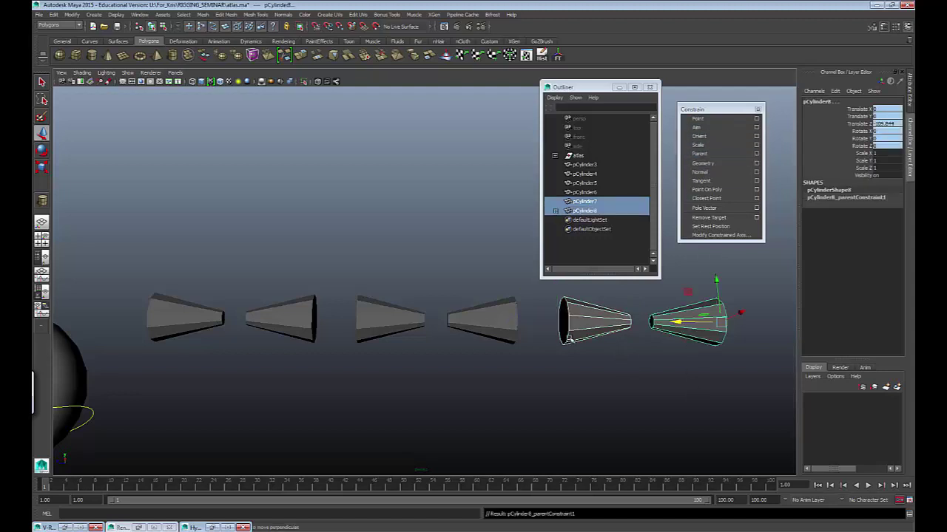
# Step: Test the parent constraint by moving and rotating the driver pCylinder7, undoing each transformation
pyautogui.click(614, 335)
pyautogui.press('e')
pyautogui.press('w')
pyautogui.moveTo(559, 324); pyautogui.dragTo(579, 307)
pyautogui.hotkey('ctrl', 'z')
pyautogui.press('e')
pyautogui.moveTo(562, 359); pyautogui.dragTo(564, 382)
pyautogui.hotkey('ctrl', 'z')
# Step: Try scaling the driver pCylinder7 uniformly under the parent constraint and undo the scale
pyautogui.keyDown('alt'); pyautogui.moveTo(564, 383); pyautogui.dragTo(470, 369, button='right'); pyautogui.keyUp('alt')
pyautogui.press('r')
pyautogui.moveTo(448, 365); pyautogui.dragTo(523, 382)
pyautogui.hotkey('ctrl', 'z')
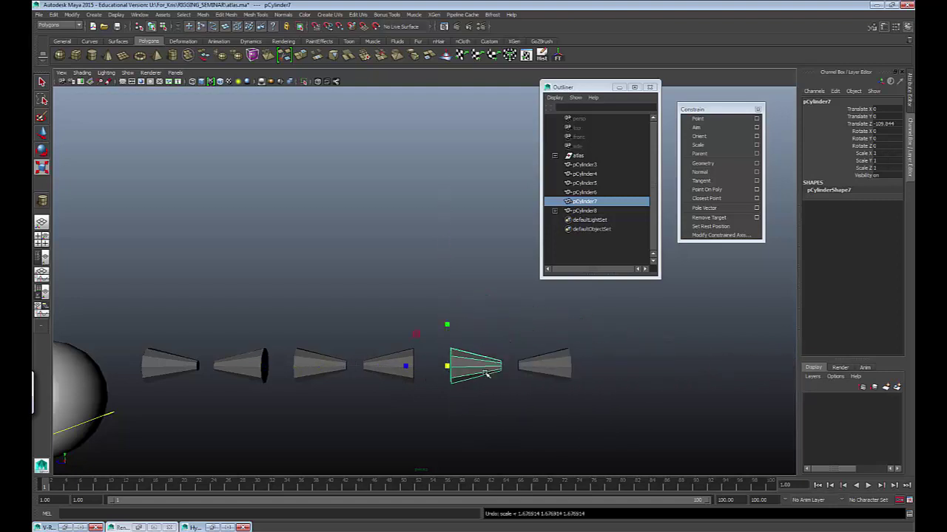
# Step: Add a scale constraint from pCylinder7 to pCylinder8 and clear the selection
pyautogui.keyDown('shift'); pyautogui.click(544, 368); pyautogui.keyUp('shift')
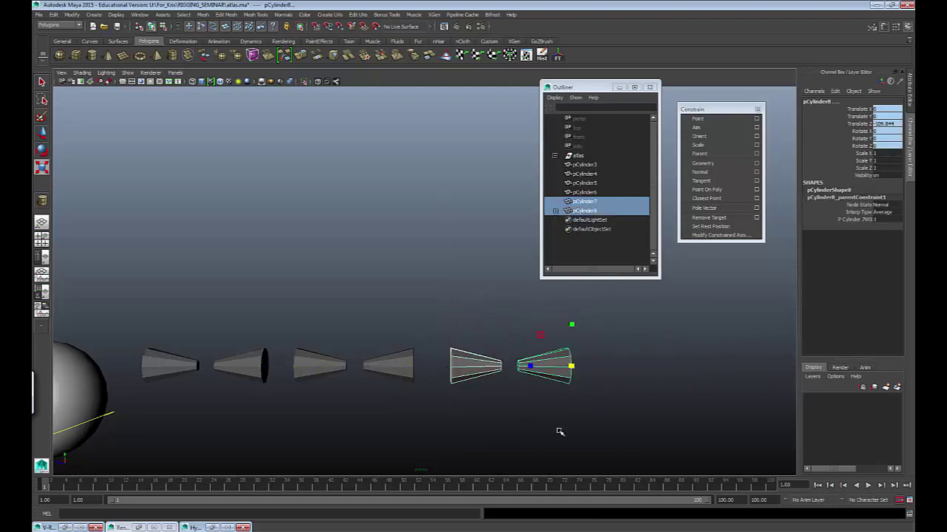
pyautogui.click(740, 145)
pyautogui.click(672, 338)
# Step: Scale pCylinder7 uniformly to about 1.428, and try rotating it before undoing the rotation
pyautogui.click(475, 375)
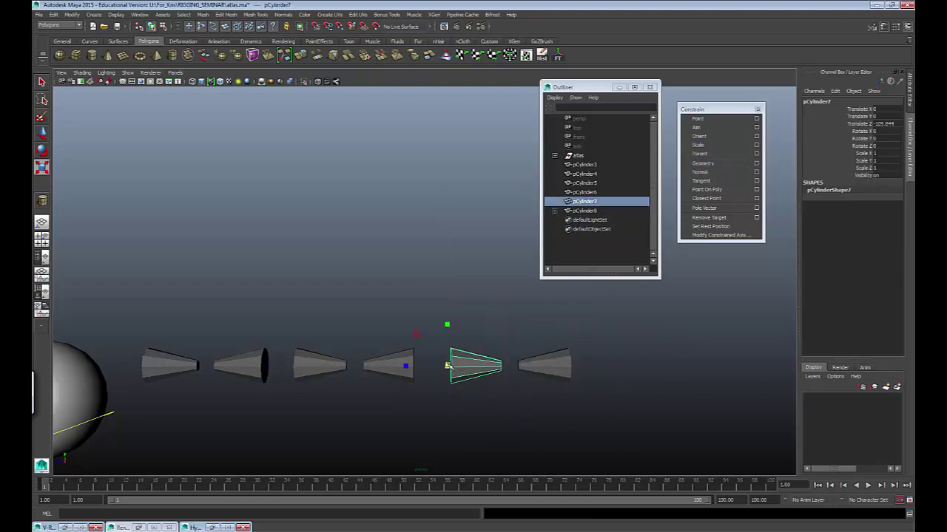
pyautogui.moveTo(447, 365); pyautogui.dragTo(477, 379)
pyautogui.press('e')
pyautogui.moveTo(481, 341)
pyautogui.mouseDown()
pyautogui.moveTo(435, 326)
pyautogui.moveTo(456, 389)
pyautogui.moveTo(491, 389)
pyautogui.moveTo(488, 332)
pyautogui.mouseUp()
pyautogui.hotkey('ctrl', 'z')
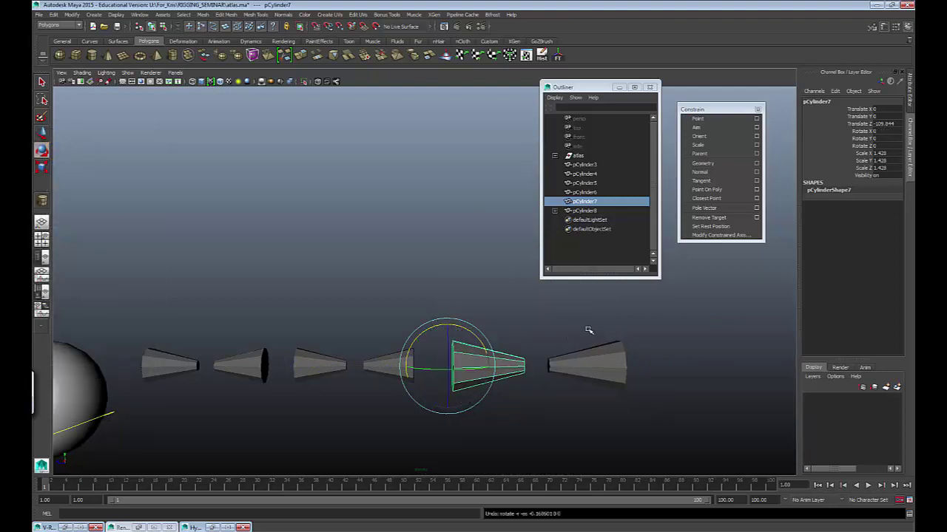
# Step: Undo the scaling of pCylinder7 and the scale constraint on pCylinder8, and clear the selection
pyautogui.hotkey('ctrl', 'z')
pyautogui.hotkey('ctrl', 'z')
pyautogui.hotkey('ctrl', 'z')
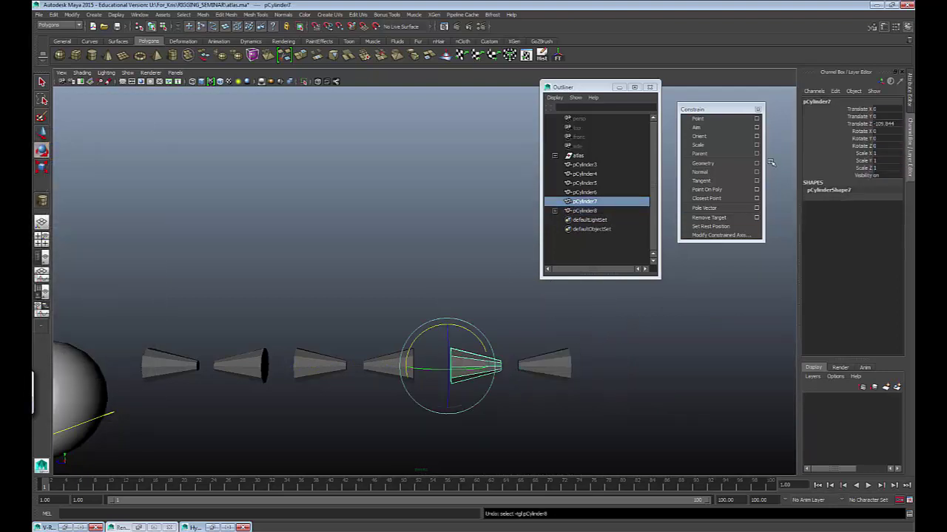
pyautogui.click(356, 293)
# Step: Compare the unconstrained first pair with the parent-constrained third pair by selecting their cylinders in turn
pyautogui.keyDown('alt'); pyautogui.moveTo(356, 294); pyautogui.dragTo(474, 255, button='right'); pyautogui.keyUp('alt')
pyautogui.keyDown('alt'); pyautogui.moveTo(430, 292); pyautogui.dragTo(501, 256, button='middle'); pyautogui.keyUp('alt')
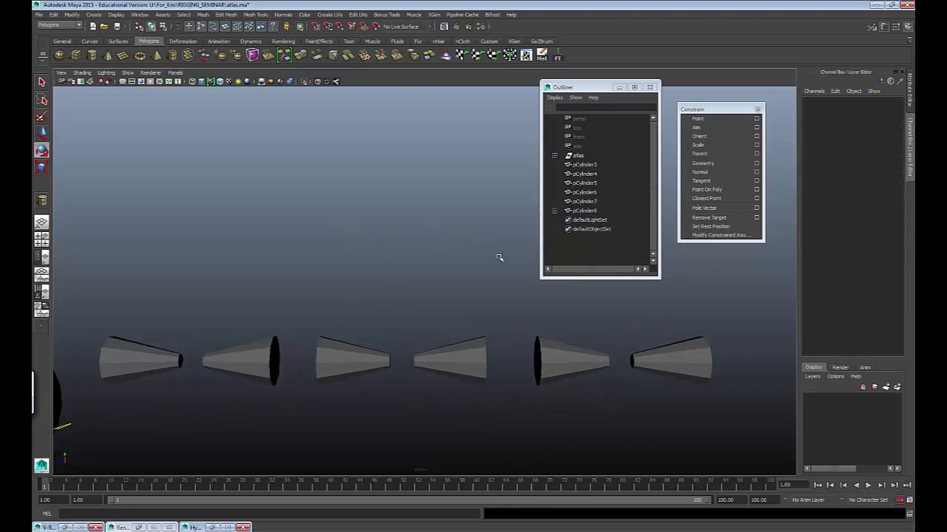
pyautogui.keyDown('alt'); pyautogui.moveTo(377, 309); pyautogui.dragTo(491, 278, button='middle'); pyautogui.keyUp('alt')
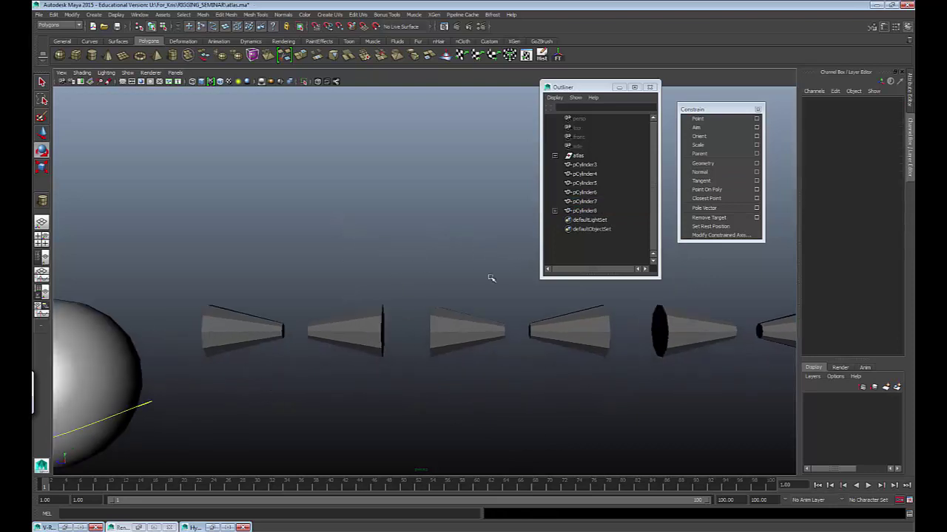
pyautogui.click(238, 324)
pyautogui.keyDown('shift'); pyautogui.click(328, 335); pyautogui.keyUp('shift')
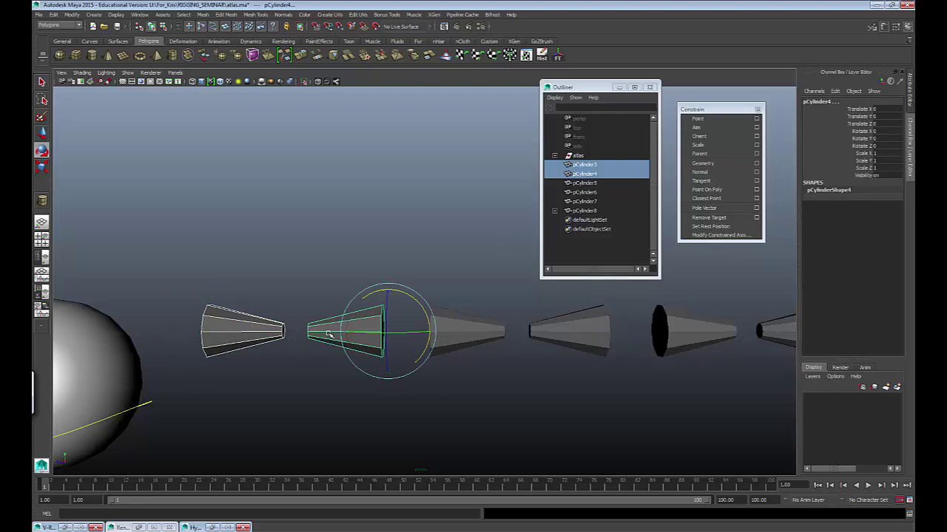
pyautogui.keyDown('alt'); pyautogui.moveTo(525, 431); pyautogui.dragTo(318, 432, button='middle'); pyautogui.keyUp('alt')
pyautogui.click(616, 380)
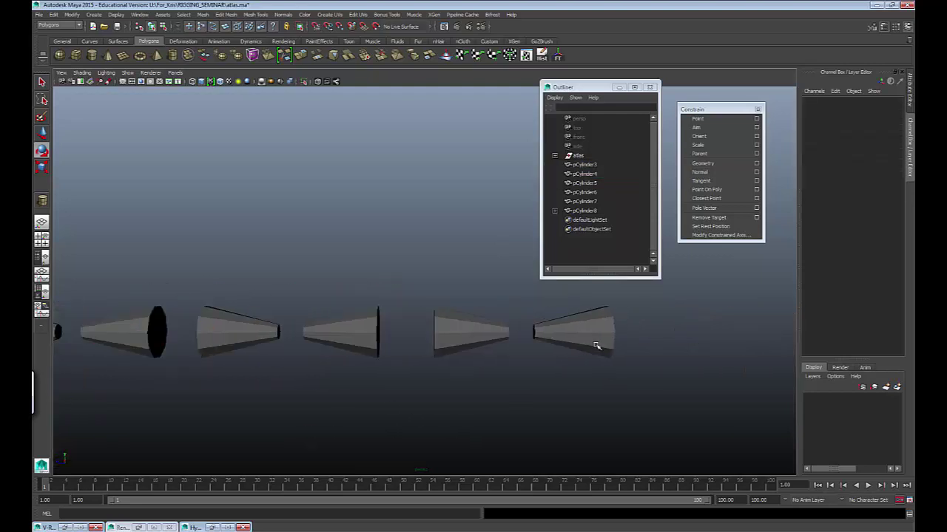
pyautogui.click(596, 345)
pyautogui.click(477, 336)
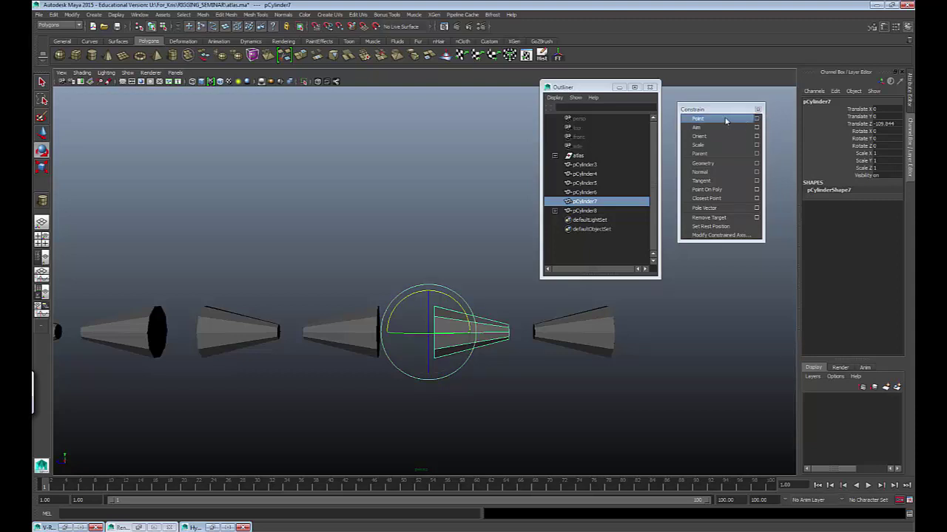
pyautogui.click(256, 189)
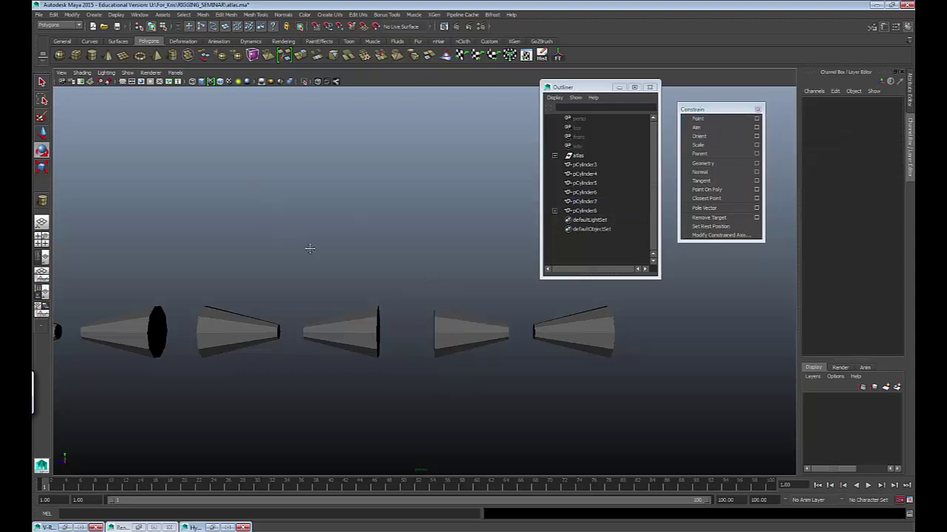
# Step: Try a point constraint without offset from pCylinder3 to pCylinder4 twice, undoing it each time
pyautogui.keyDown('alt'); pyautogui.moveTo(308, 247); pyautogui.dragTo(369, 250, button='middle'); pyautogui.keyUp('alt')
pyautogui.keyDown('alt'); pyautogui.moveTo(238, 235); pyautogui.dragTo(380, 260, button='middle'); pyautogui.keyUp('alt')
pyautogui.keyDown('alt'); pyautogui.moveTo(380, 260); pyautogui.dragTo(389, 285, button='right'); pyautogui.keyUp('alt')
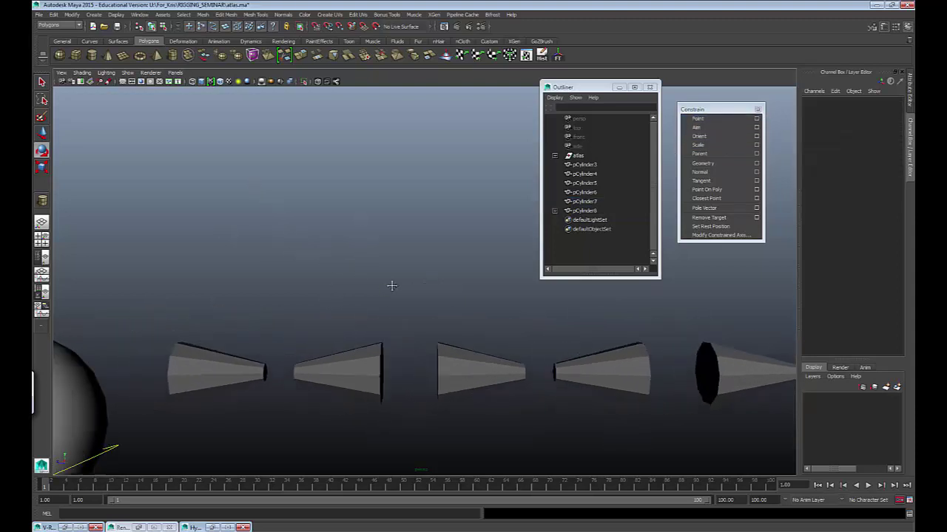
pyautogui.keyDown('alt'); pyautogui.moveTo(389, 286); pyautogui.dragTo(390, 256, button='middle'); pyautogui.keyUp('alt')
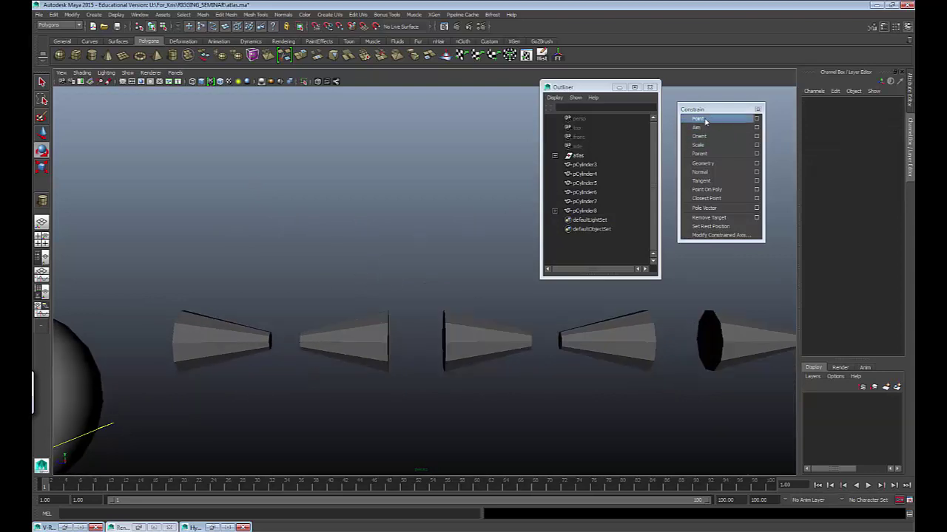
pyautogui.click(210, 345)
pyautogui.keyDown('shift'); pyautogui.click(341, 342); pyautogui.keyUp('shift')
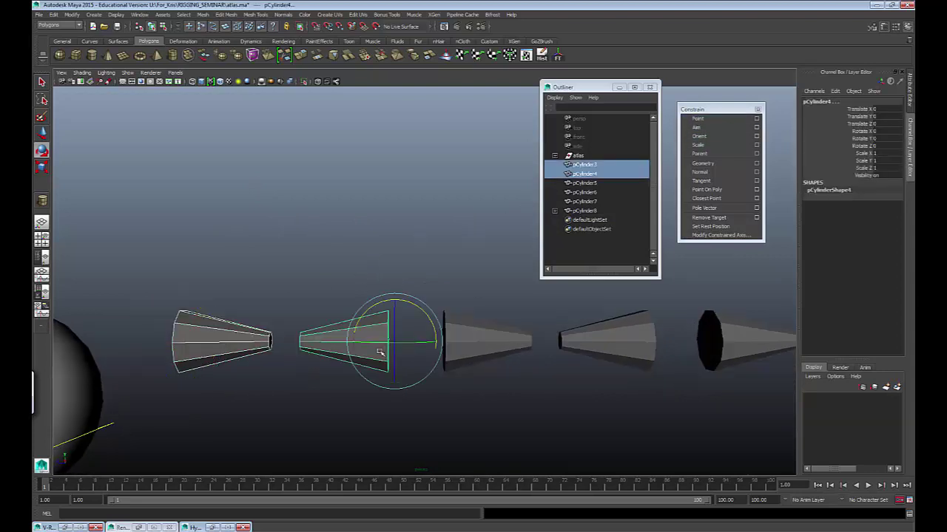
pyautogui.click(697, 120)
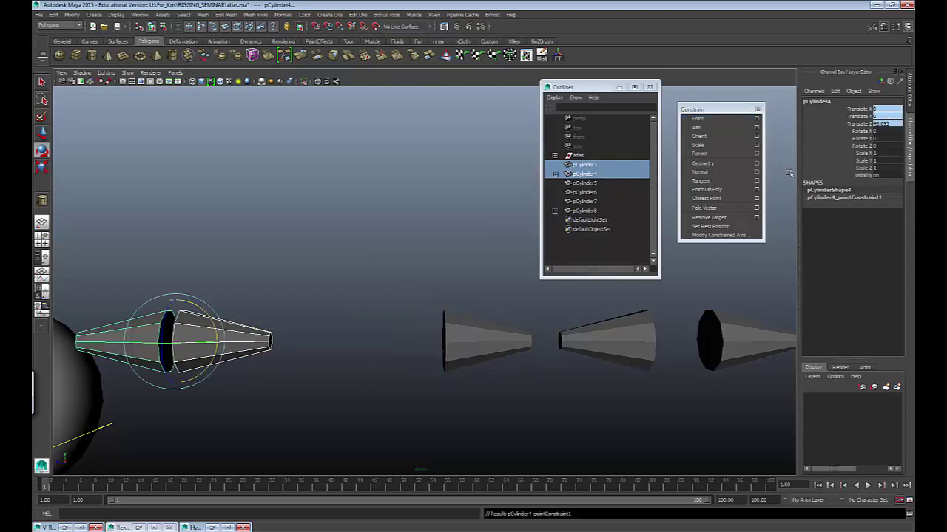
pyautogui.hotkey('ctrl', 'z')
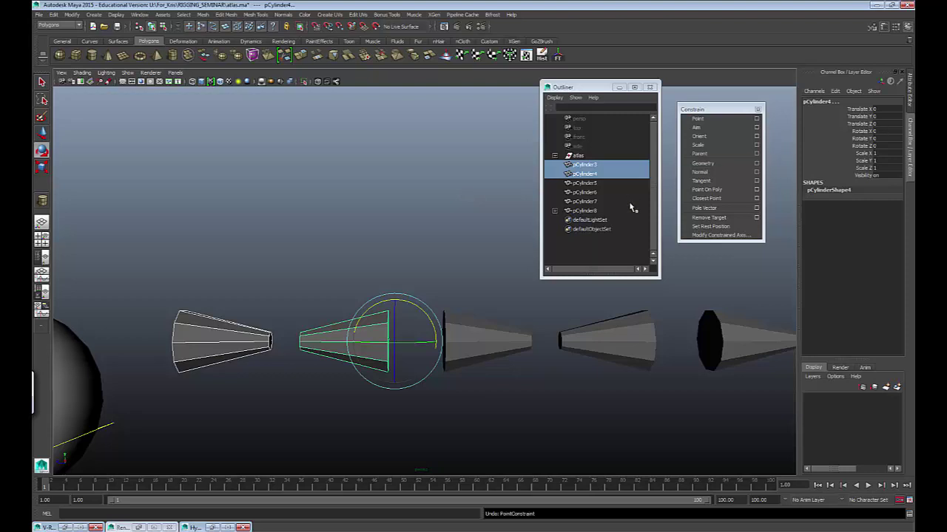
pyautogui.click(717, 121)
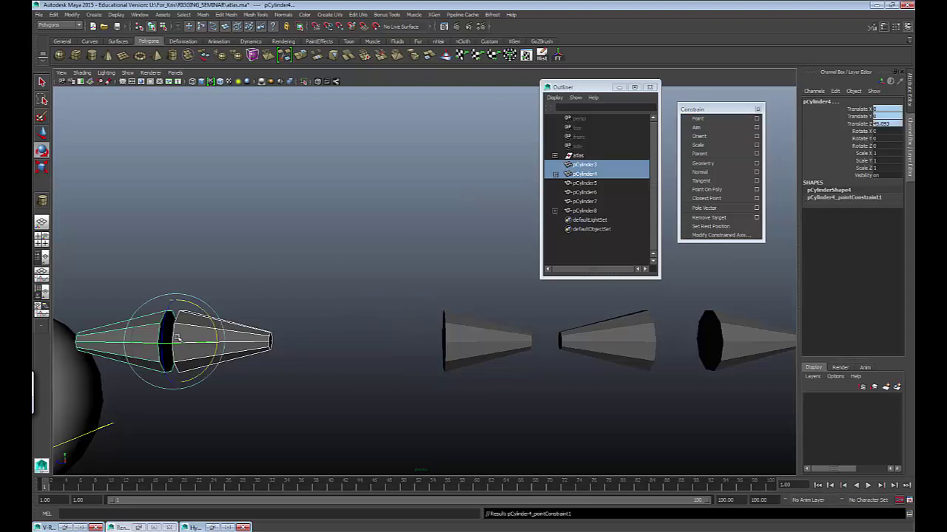
pyautogui.hotkey('ctrl', 'z')
# Step: Point-constrain pCylinder4 to pCylinder3 on all axes with Maintain offset enabled, and clear the selection
pyautogui.click(345, 227)
pyautogui.moveTo(182, 325); pyautogui.dragTo(220, 382)
pyautogui.keyDown('shift'); pyautogui.moveTo(362, 285); pyautogui.dragTo(375, 385); pyautogui.keyUp('shift')
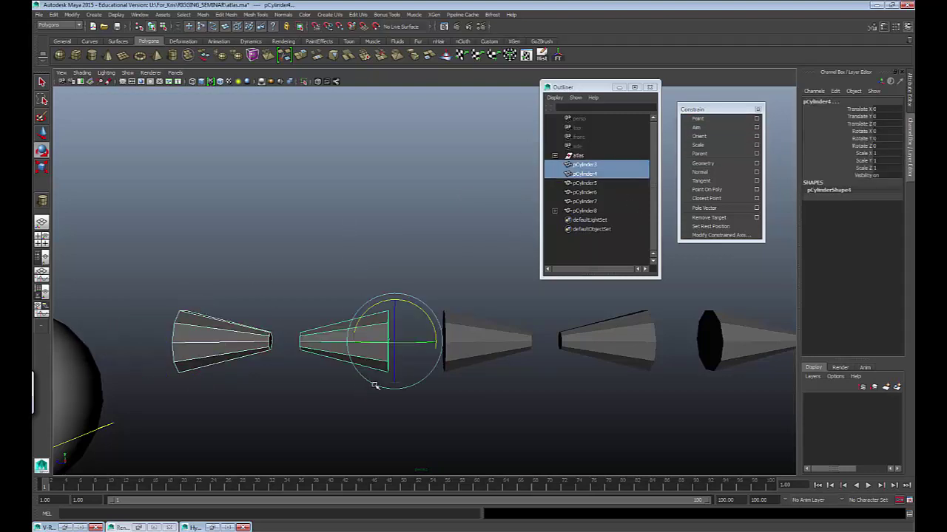
pyautogui.click(755, 118)
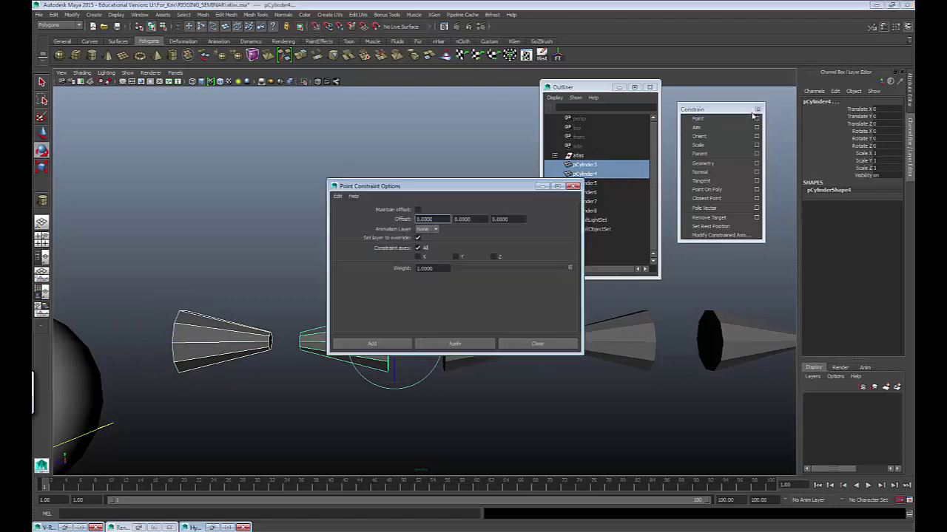
pyautogui.moveTo(494, 186); pyautogui.dragTo(371, 78)
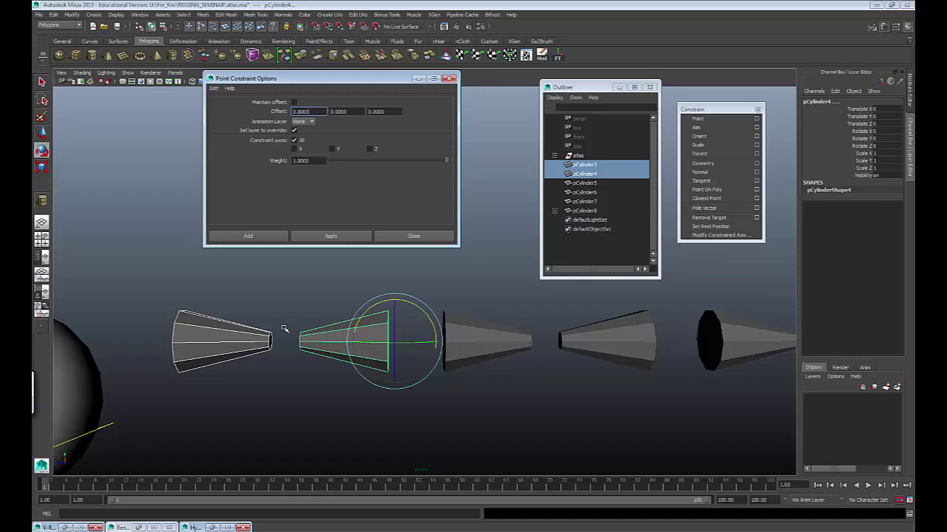
pyautogui.click(294, 102)
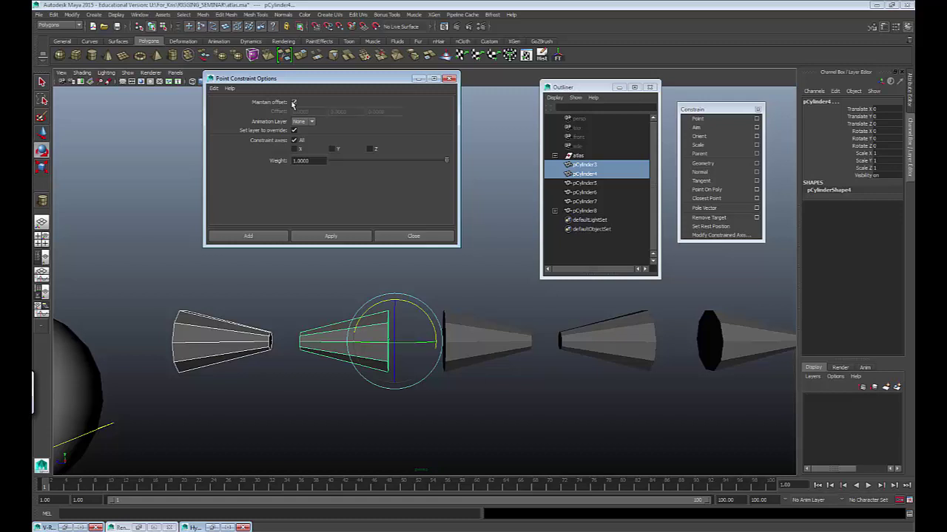
pyautogui.click(330, 236)
pyautogui.click(285, 299)
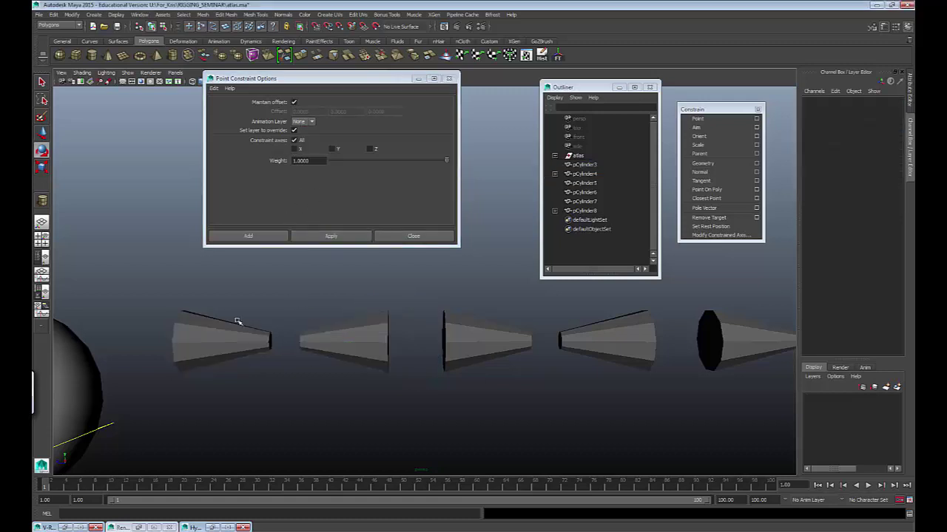
# Step: Select pCylinder4 and inspect its constrained Translate X, Y and Z channels
pyautogui.click(239, 323)
pyautogui.moveTo(327, 305); pyautogui.dragTo(335, 383)
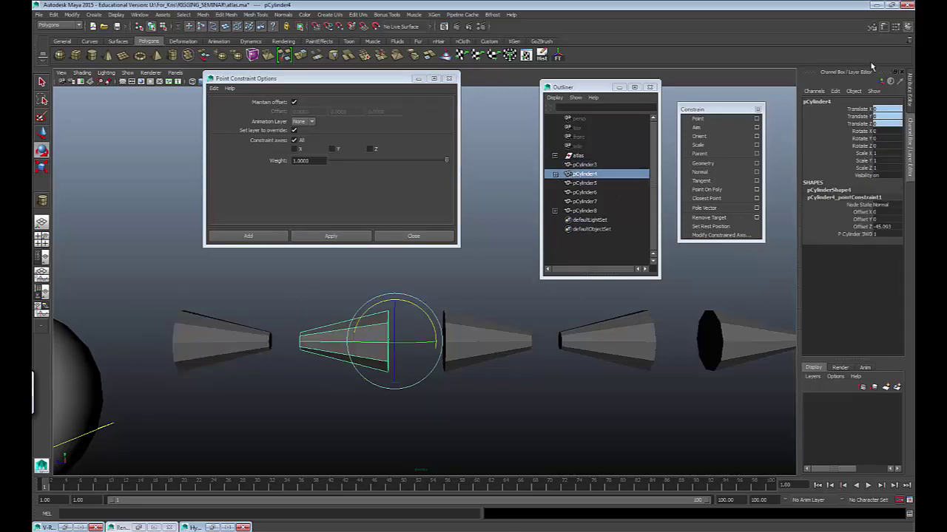
pyautogui.moveTo(887, 110); pyautogui.dragTo(888, 133)
pyautogui.click(140, 15)
pyautogui.click(193, 80)
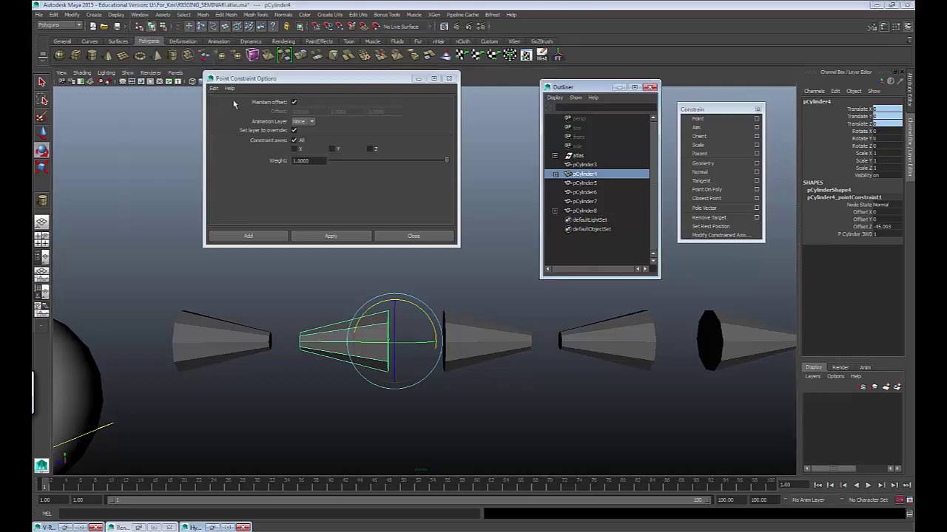
# Step: Reveal the point constraint node under pCylinder4, delete it, and undo the deletion
pyautogui.click(554, 175)
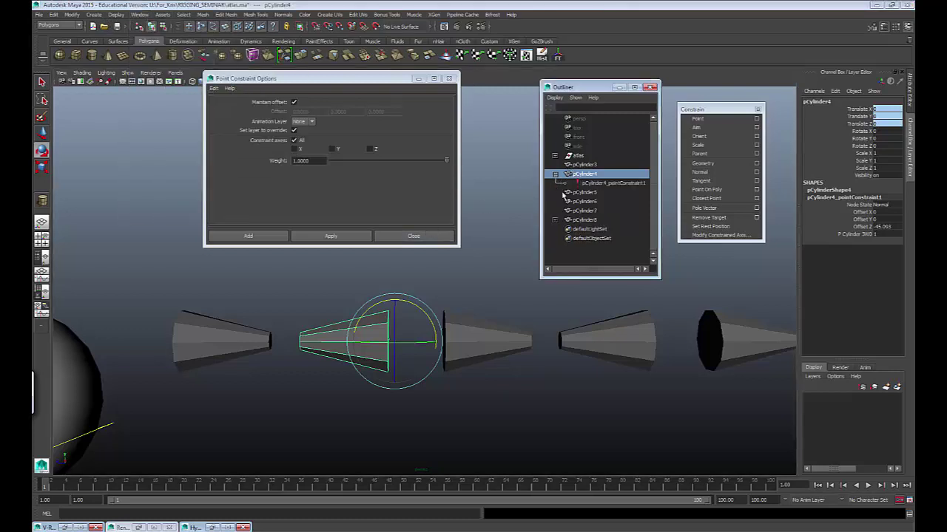
pyautogui.click(594, 184)
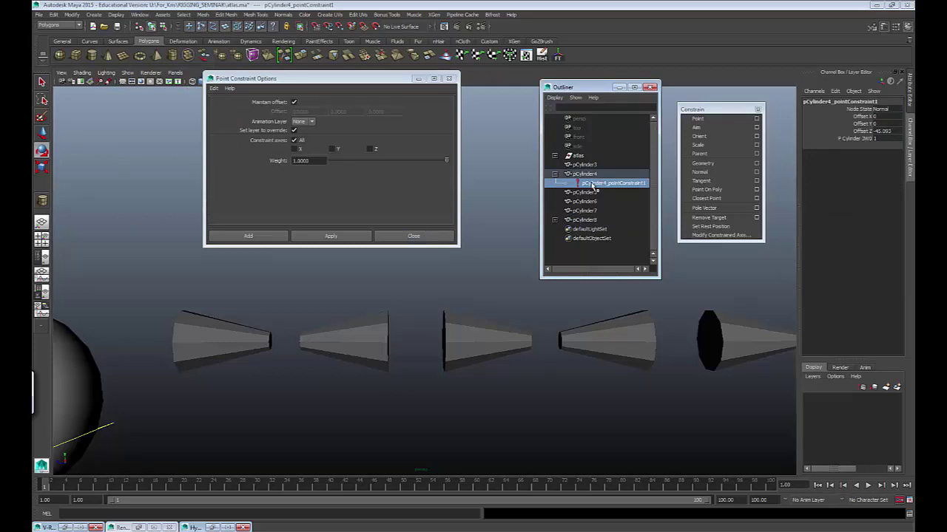
pyautogui.press('Delete')
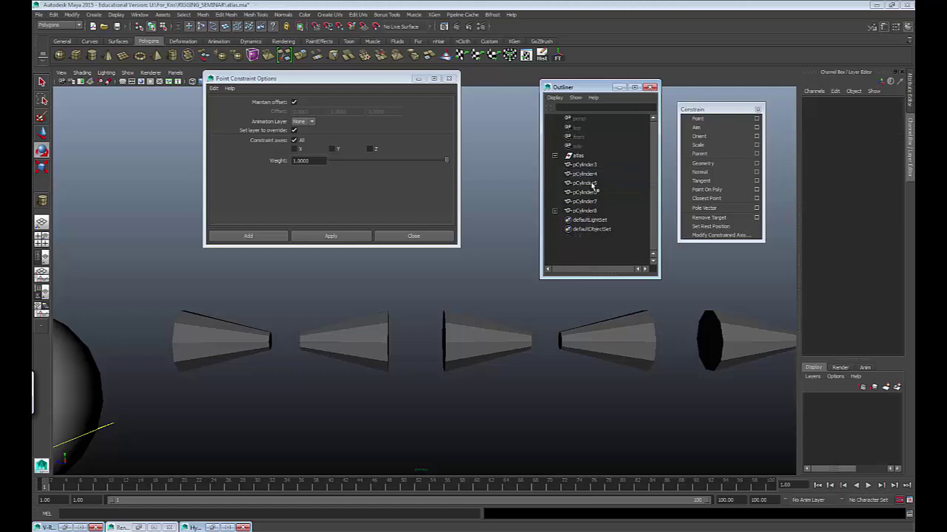
pyautogui.hotkey('ctrl', 'z')
# Step: Break the connections on pCylinder4's Translate X, Y and Z channels
pyautogui.click(581, 174)
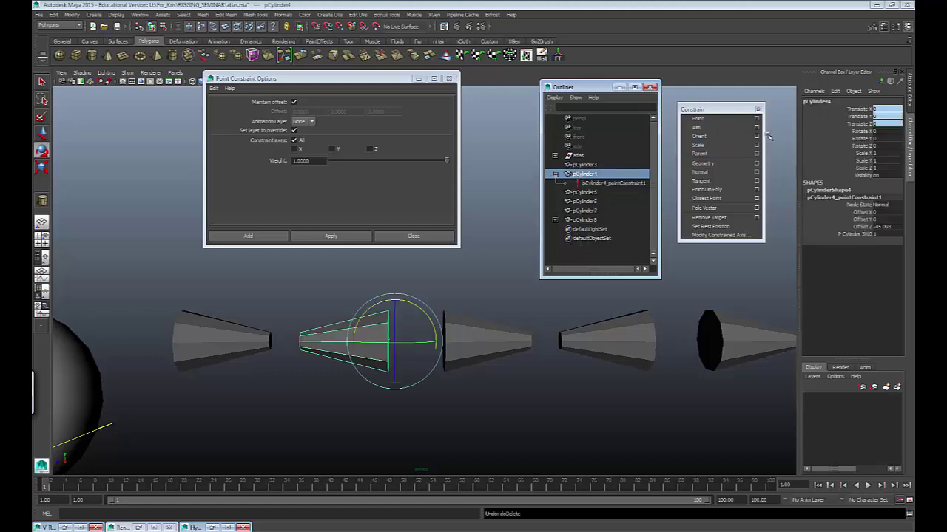
pyautogui.moveTo(840, 110); pyautogui.dragTo(842, 124)
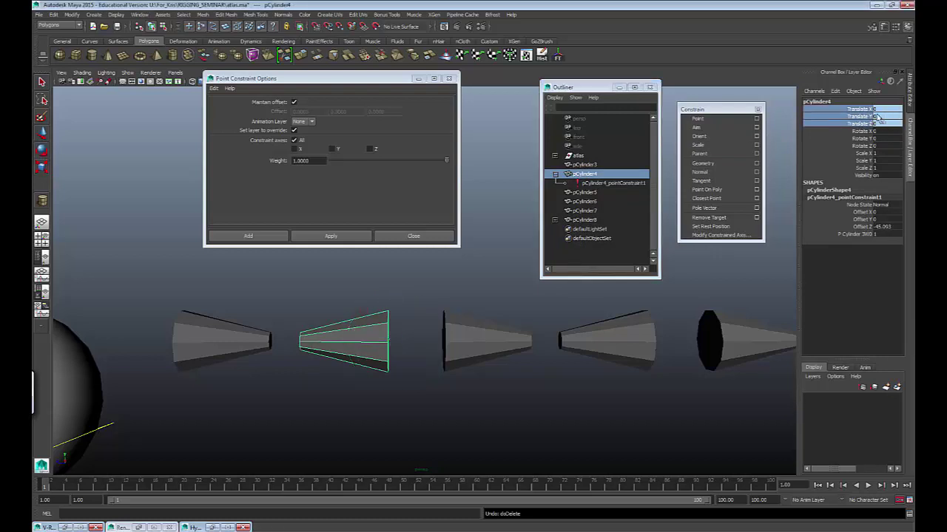
pyautogui.rightClick(862, 115)
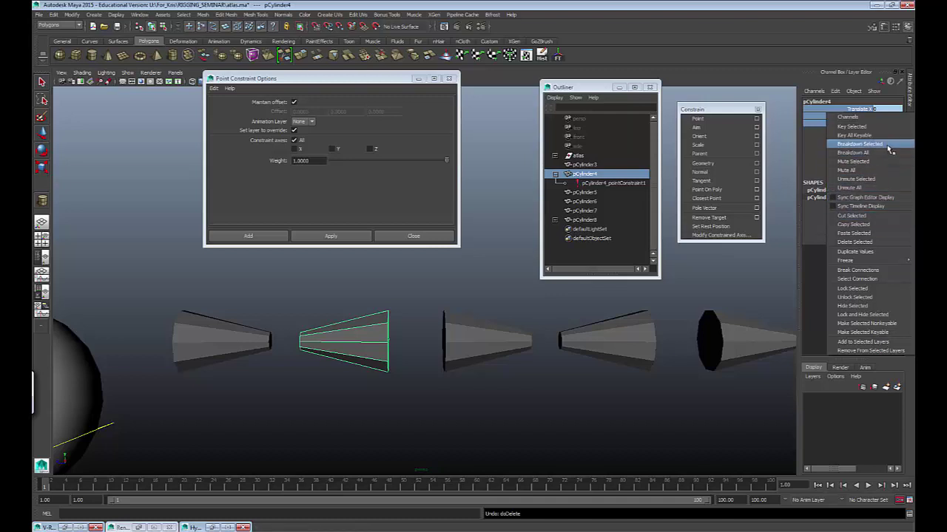
pyautogui.click(867, 270)
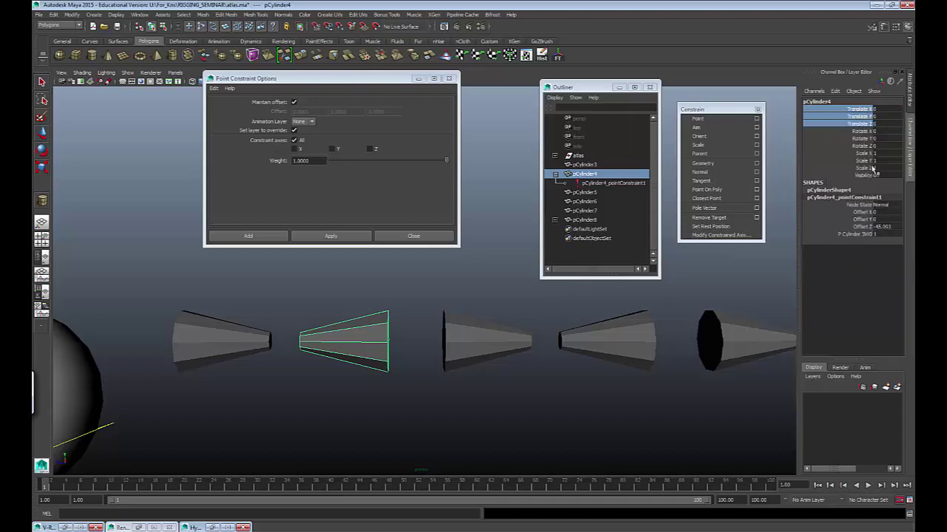
# Step: Move pCylinder3 freely to test the broken connections, undo the move, and check pCylinder4's point constraint node
pyautogui.moveTo(135, 321); pyautogui.dragTo(211, 369)
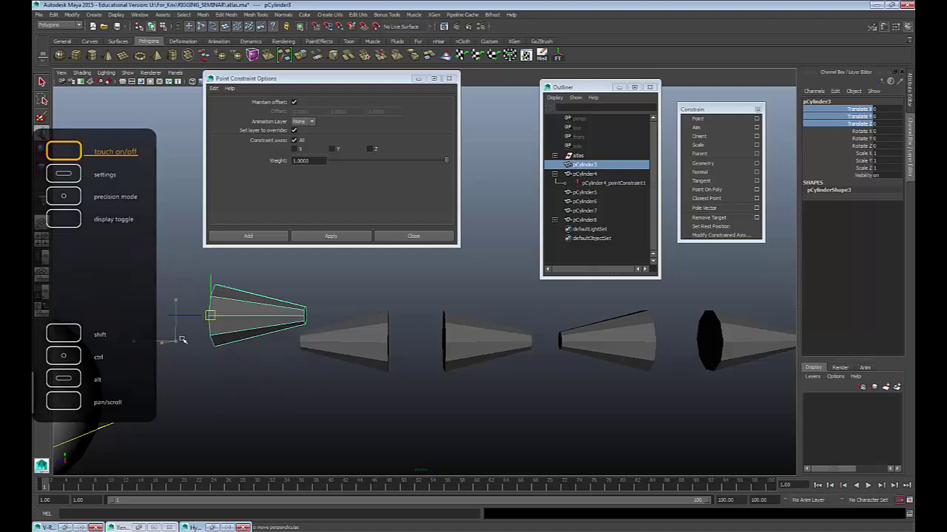
pyautogui.click(607, 185)
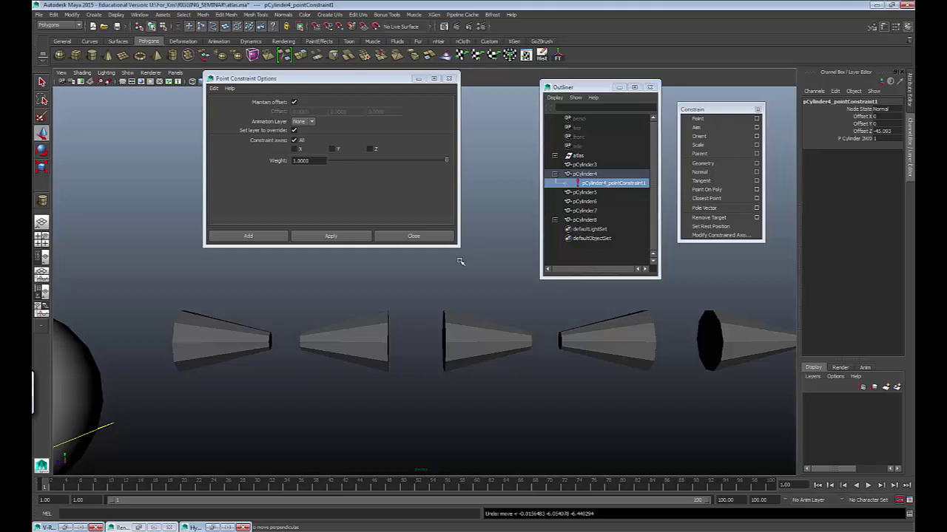
pyautogui.press('Up')
pyautogui.click(434, 294)
pyautogui.click(354, 337)
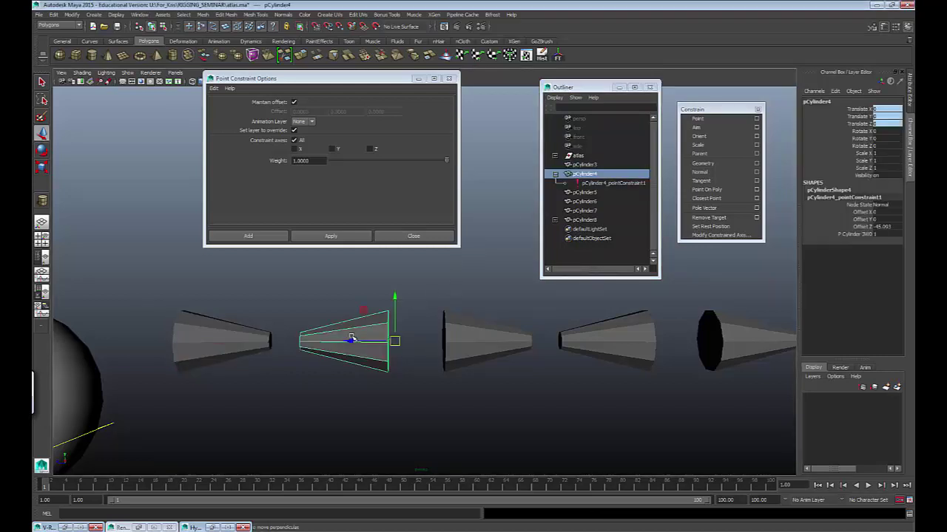
# Step: Delete the point constraint node under pCylinder4 and undo the deletion, twice
pyautogui.click(620, 185)
pyautogui.press('Delete')
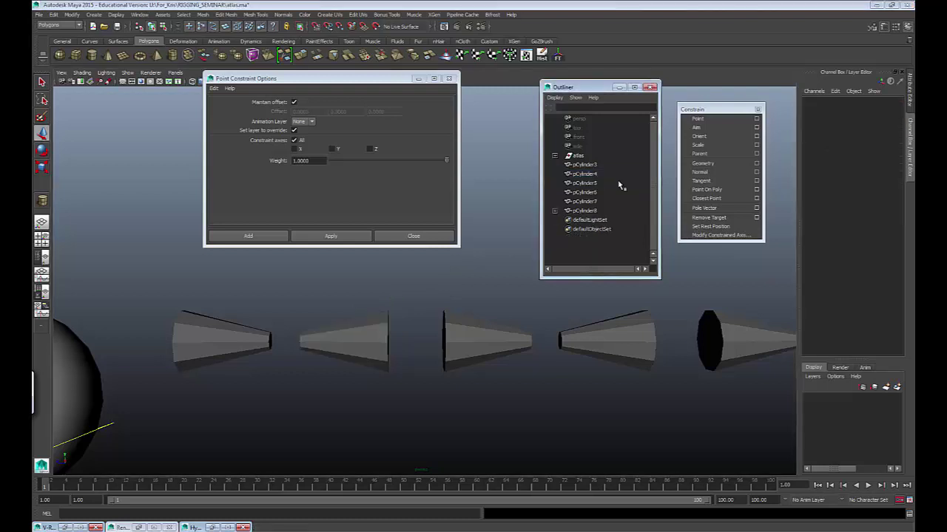
pyautogui.hotkey('ctrl', 'z')
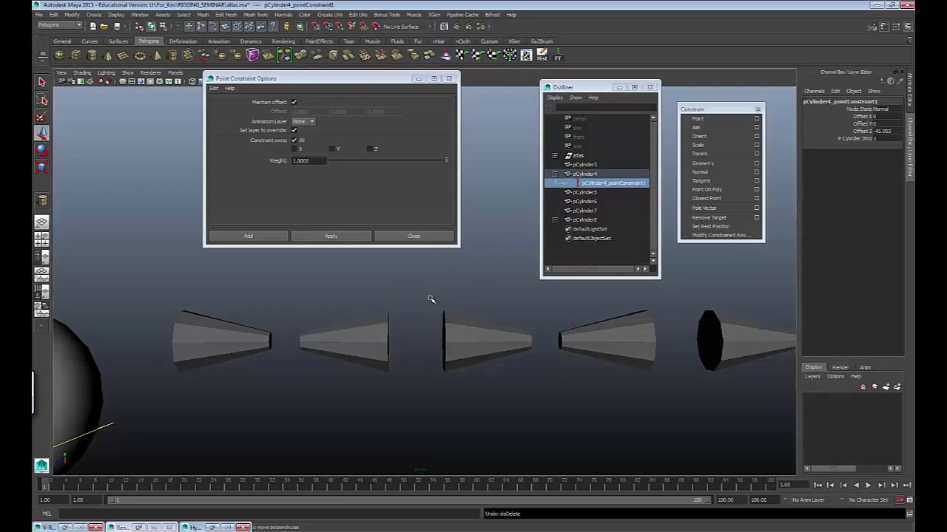
pyautogui.click(331, 338)
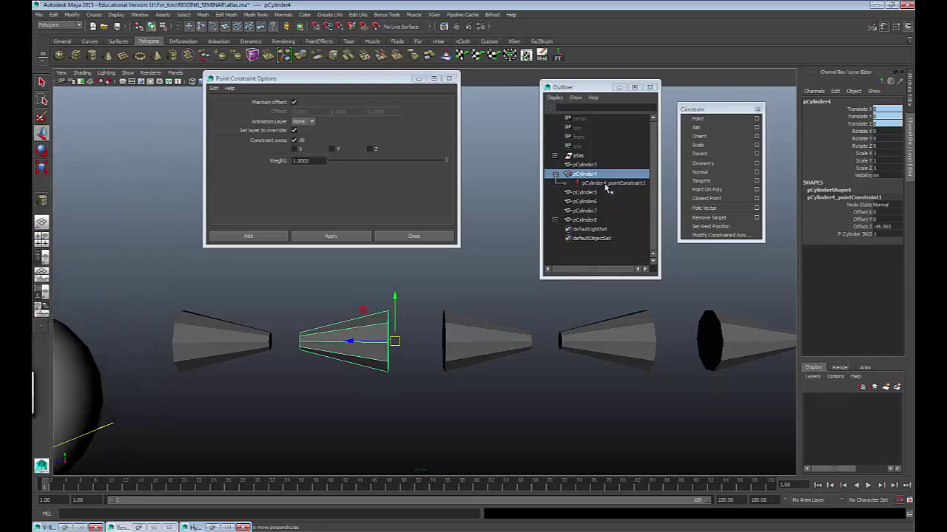
pyautogui.click(444, 290)
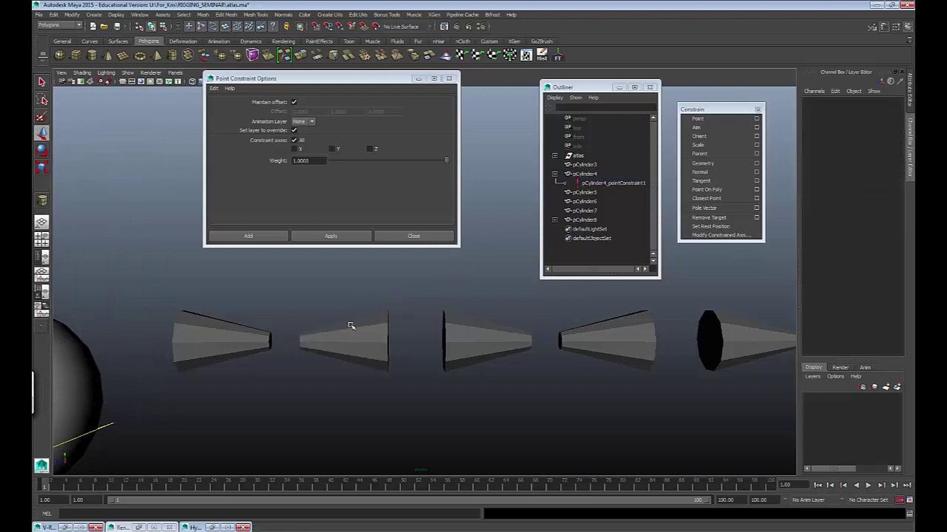
pyautogui.click(361, 333)
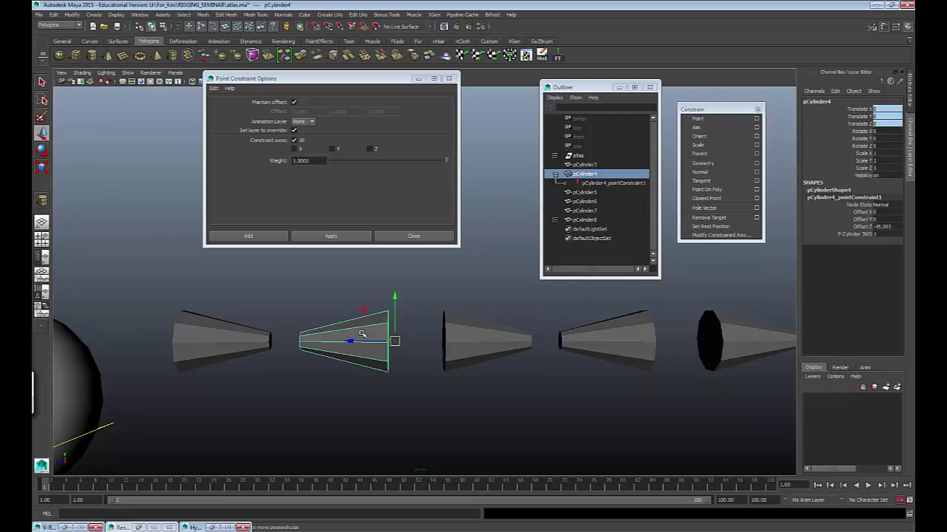
pyautogui.press('Down')
pyautogui.press('Right')
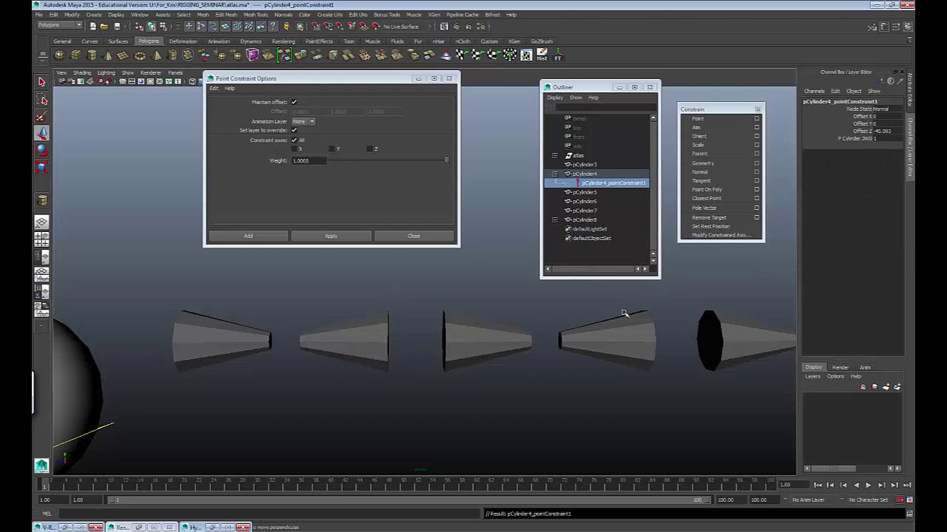
pyautogui.press('Delete')
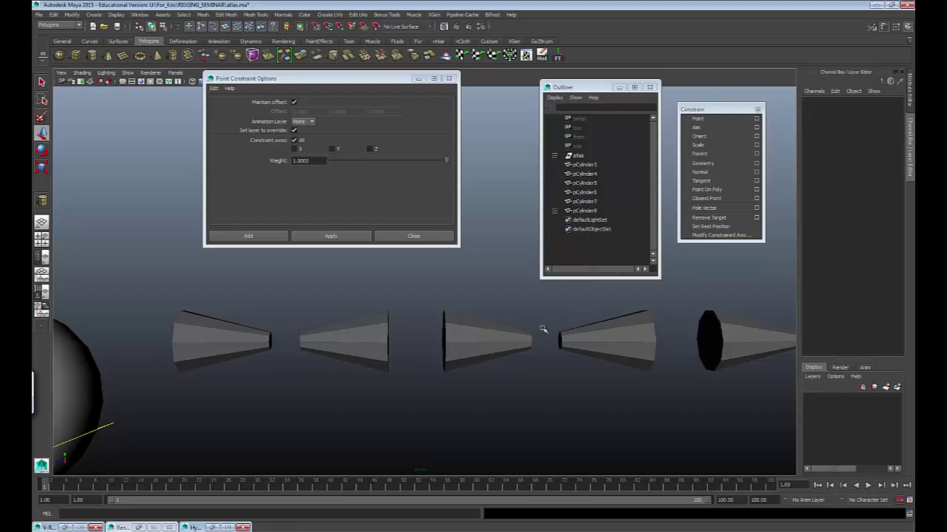
pyautogui.hotkey('ctrl', 'z')
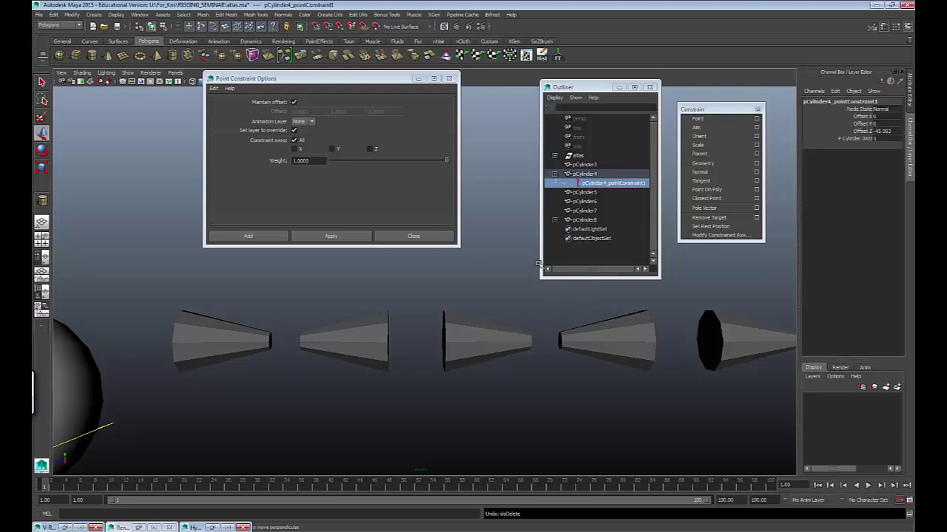
# Step: Rotate pCylinder3 to test whether its point-constrained partner follows the rotation, and undo the rotation
pyautogui.click(254, 320)
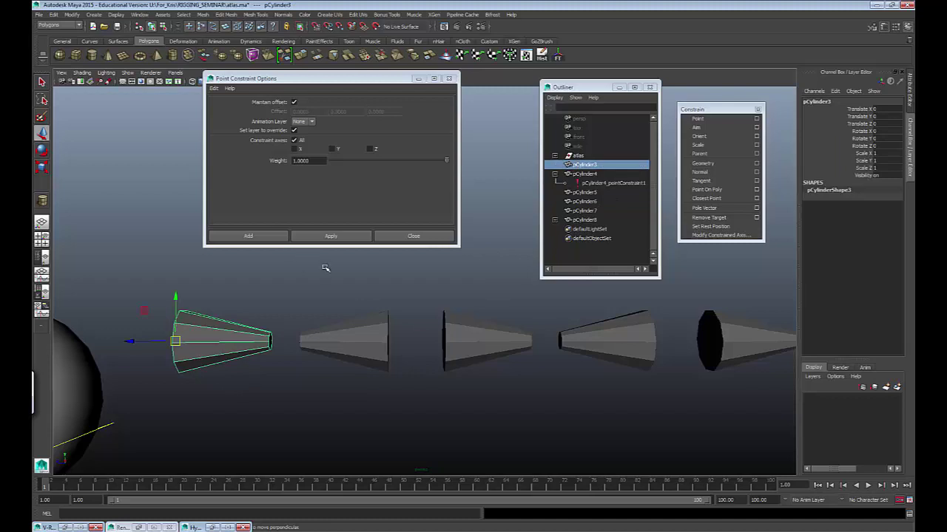
pyautogui.keyDown('alt'); pyautogui.moveTo(326, 268); pyautogui.dragTo(207, 325); pyautogui.keyUp('alt')
pyautogui.hotkey('ctrl', 'z')
pyautogui.press('e')
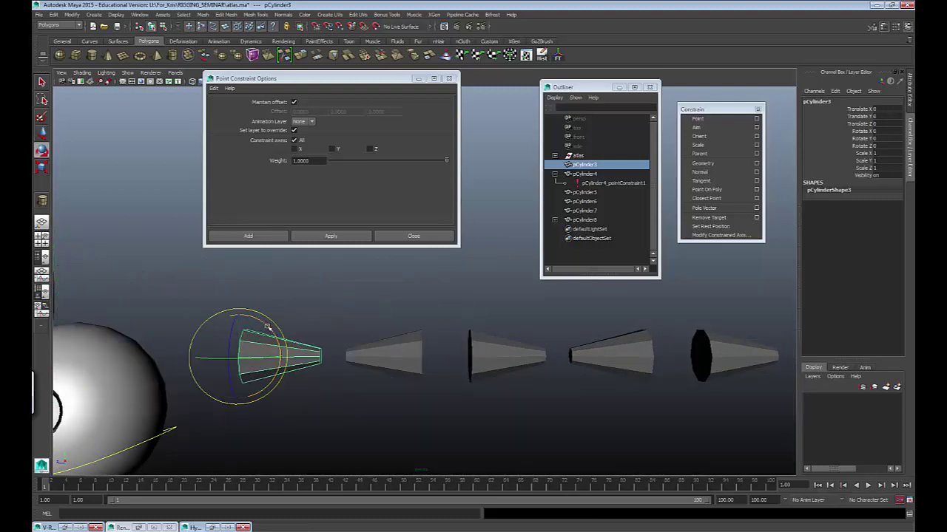
pyautogui.moveTo(267, 326); pyautogui.dragTo(247, 318)
pyautogui.hotkey('ctrl', 'z')
# Step: Move pCylinder3 freely to test whether pCylinder4 follows its position, and undo the move
pyautogui.press('w')
pyautogui.moveTo(239, 356); pyautogui.dragTo(202, 305)
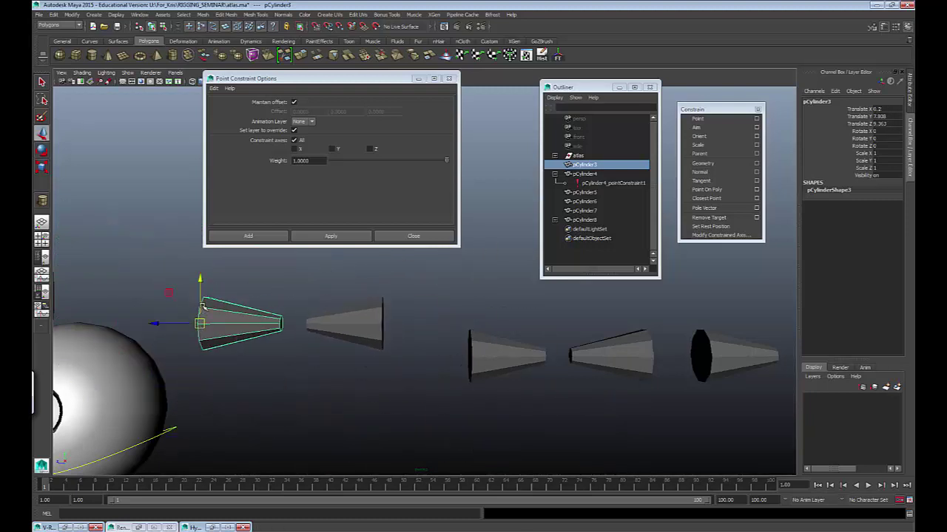
pyautogui.press('e')
pyautogui.hotkey('ctrl', 'z')
pyautogui.hotkey('ctrl', 'z')
pyautogui.hotkey('ctrl', 'z')
pyautogui.hotkey('ctrl', 'z')
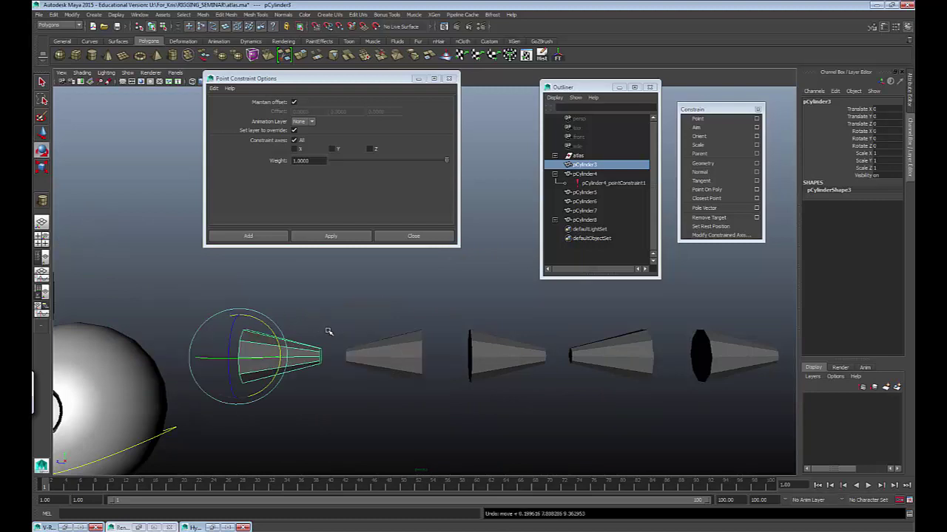
# Step: Orient-constrain pCylinder6 to pCylinder5 with the current orient settings, and clear the selection
pyautogui.click(477, 335)
pyautogui.keyDown('shift'); pyautogui.click(610, 358); pyautogui.keyUp('shift')
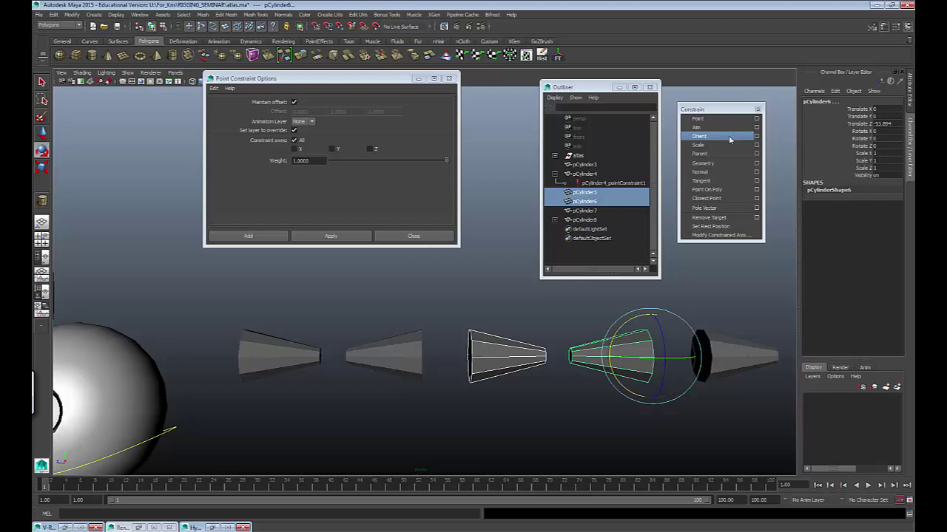
pyautogui.click(699, 136)
pyautogui.click(553, 310)
pyautogui.keyDown('alt'); pyautogui.moveTo(552, 311); pyautogui.dragTo(440, 325, button='middle'); pyautogui.keyUp('alt')
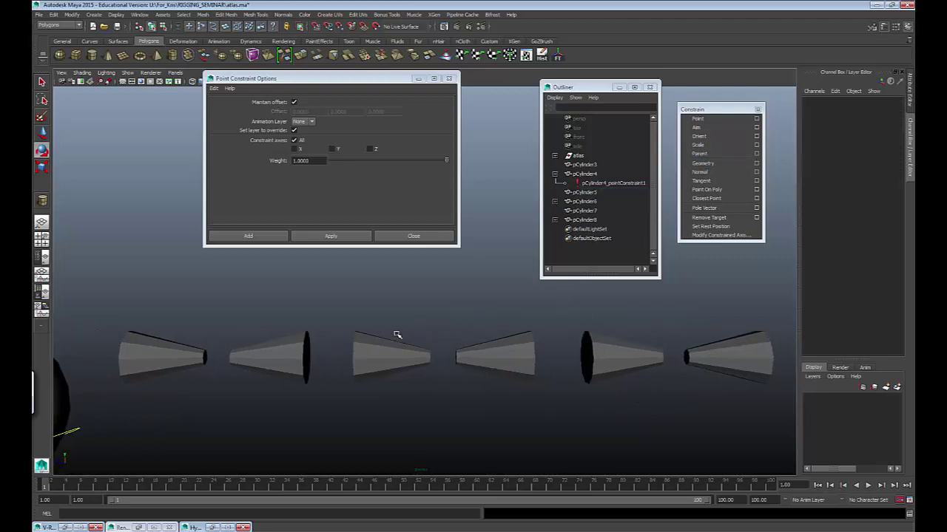
# Step: Move and rotate pCylinder5 to test the orient constraint on pCylinder6, and undo both changes
pyautogui.click(418, 361)
pyautogui.press('w')
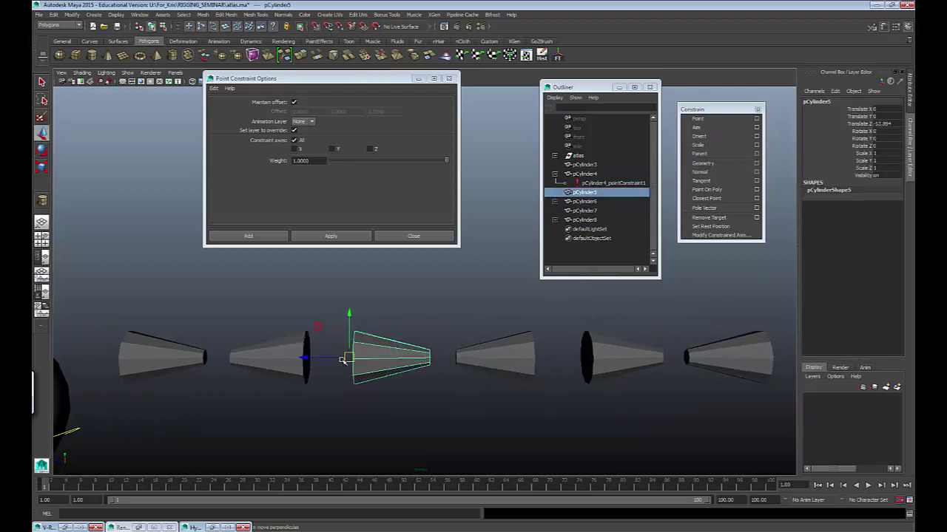
pyautogui.moveTo(342, 359); pyautogui.dragTo(346, 310)
pyautogui.press('e')
pyautogui.hotkey('ctrl', 'z')
pyautogui.hotkey('ctrl', 'z')
pyautogui.hotkey('ctrl', 'z')
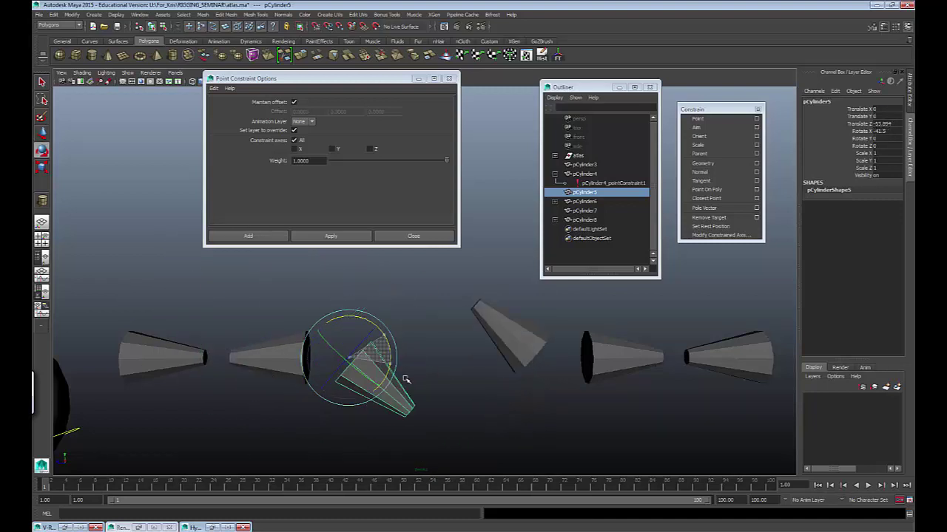
# Step: Inspect pCylinder6's constrained Rotate channels, with a test rotation of pCylinder5 that is undone
pyautogui.click(503, 329)
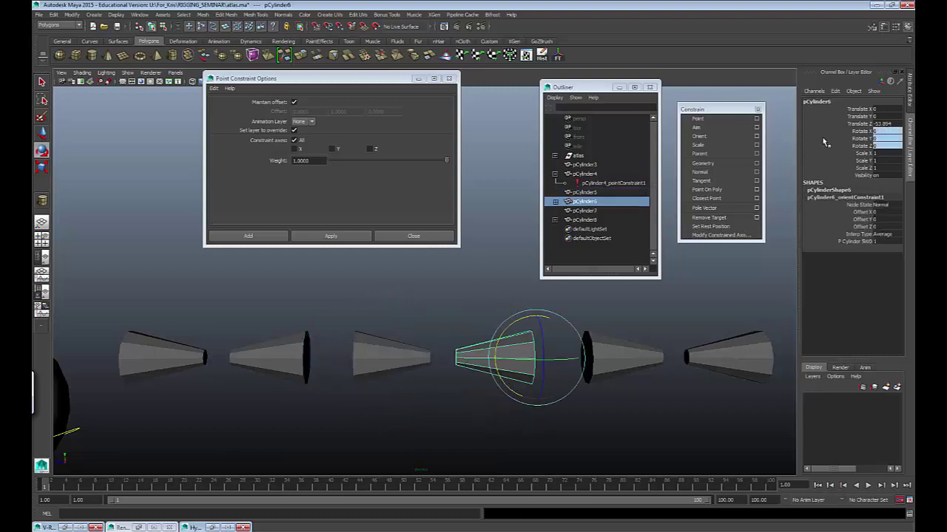
pyautogui.click(403, 377)
pyautogui.moveTo(372, 327); pyautogui.dragTo(358, 343)
pyautogui.hotkey('ctrl', 'z')
pyautogui.hotkey('ctrl', 'z')
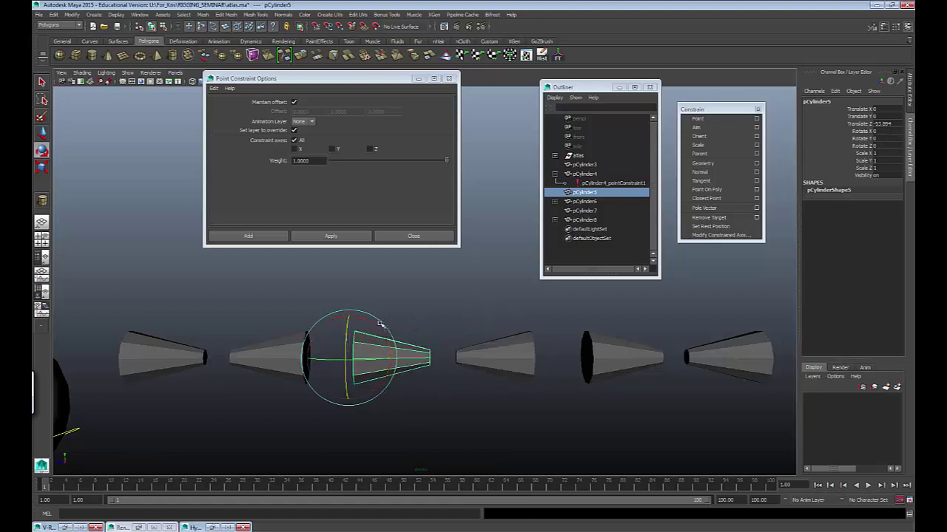
pyautogui.click(469, 370)
pyautogui.click(479, 360)
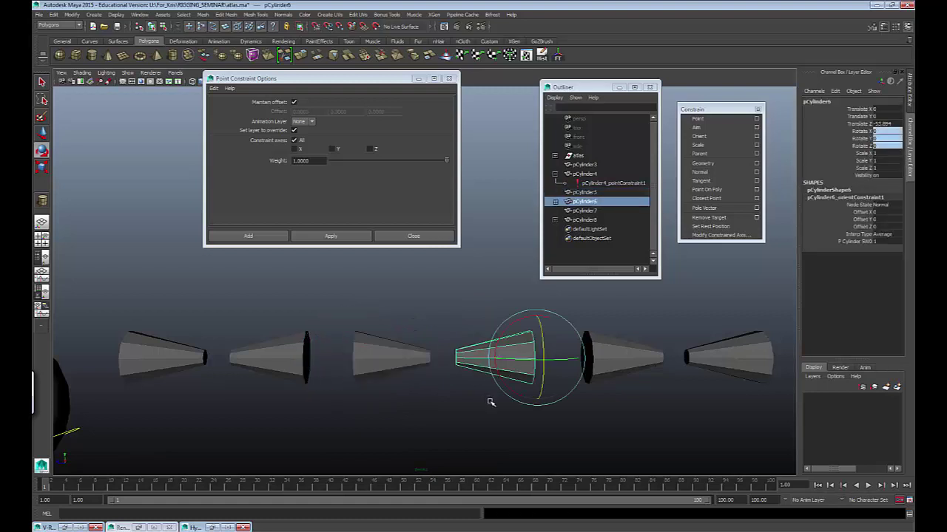
# Step: Rotate pCylinder5 again, first about its X axis, to test how pCylinder6 follows, and undo the rotations
pyautogui.click(403, 342)
pyautogui.moveTo(374, 328); pyautogui.dragTo(358, 315)
pyautogui.hotkey('ctrl', 'z')
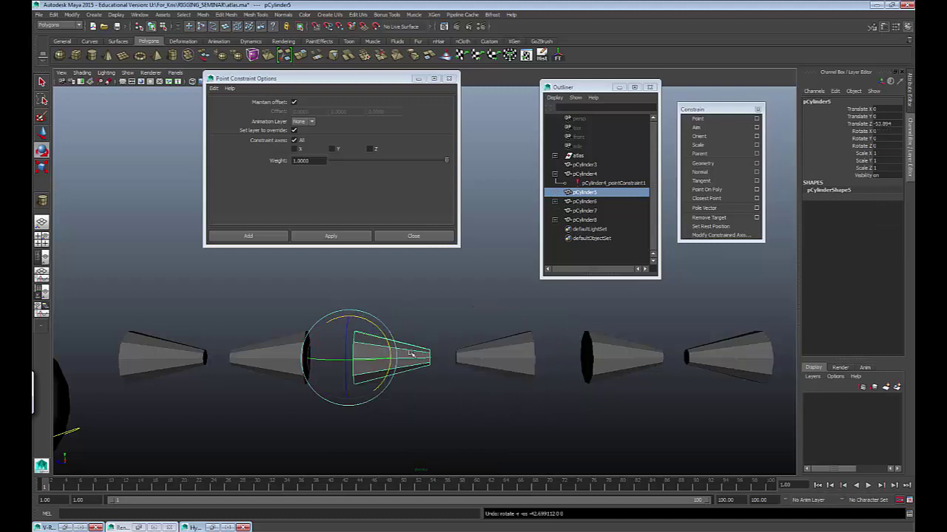
pyautogui.moveTo(374, 358); pyautogui.dragTo(385, 322)
pyautogui.hotkey('ctrl', 'z')
pyautogui.hotkey('ctrl', 'z')
# Step: Select pCylinder5 and pCylinder6 together and examine the orient-constrained pair from an angled view
pyautogui.press('q')
pyautogui.moveTo(461, 324); pyautogui.dragTo(427, 398)
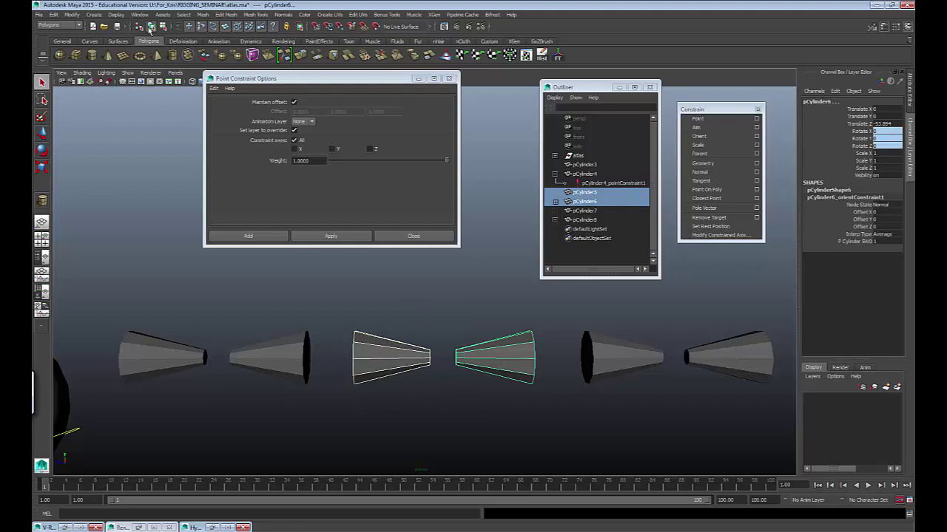
pyautogui.press('w')
pyautogui.keyDown('alt'); pyautogui.moveTo(393, 353); pyautogui.dragTo(414, 355, button='right'); pyautogui.keyUp('alt')
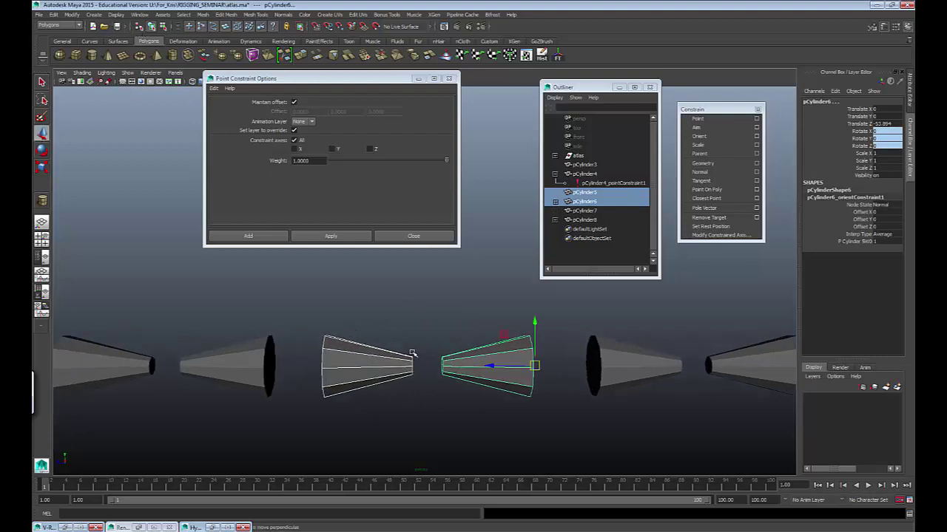
pyautogui.press('w')
pyautogui.moveTo(414, 334); pyautogui.dragTo(387, 396)
pyautogui.keyDown('shift'); pyautogui.moveTo(457, 331); pyautogui.dragTo(509, 439); pyautogui.keyUp('shift')
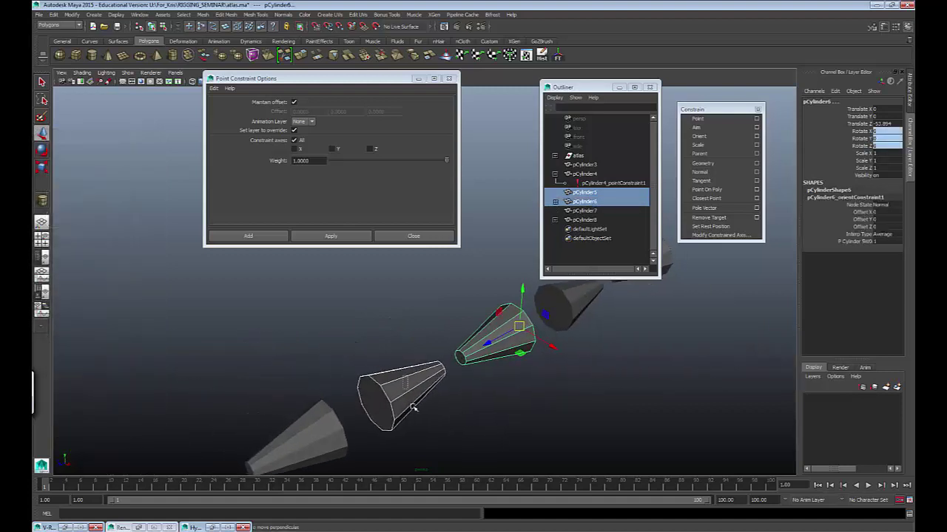
pyautogui.keyDown('shift'); pyautogui.moveTo(413, 407); pyautogui.dragTo(440, 391); pyautogui.keyUp('shift')
# Step: Compare the pivot and axis directions of pCylinder5 and pCylinder6, and clear the selection
pyautogui.click(388, 390)
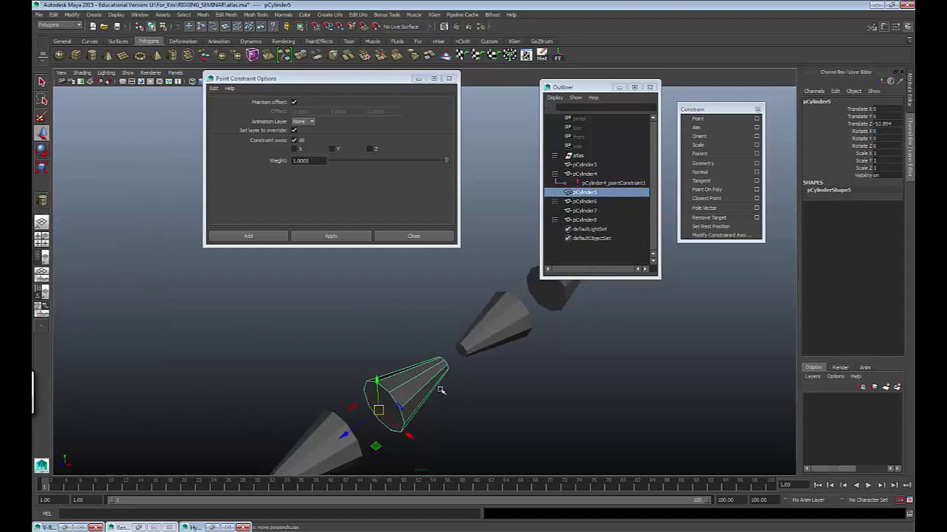
pyautogui.keyDown('shift'); pyautogui.click(476, 342); pyautogui.keyUp('shift')
pyautogui.keyDown('shift'); pyautogui.click(402, 392); pyautogui.keyUp('shift')
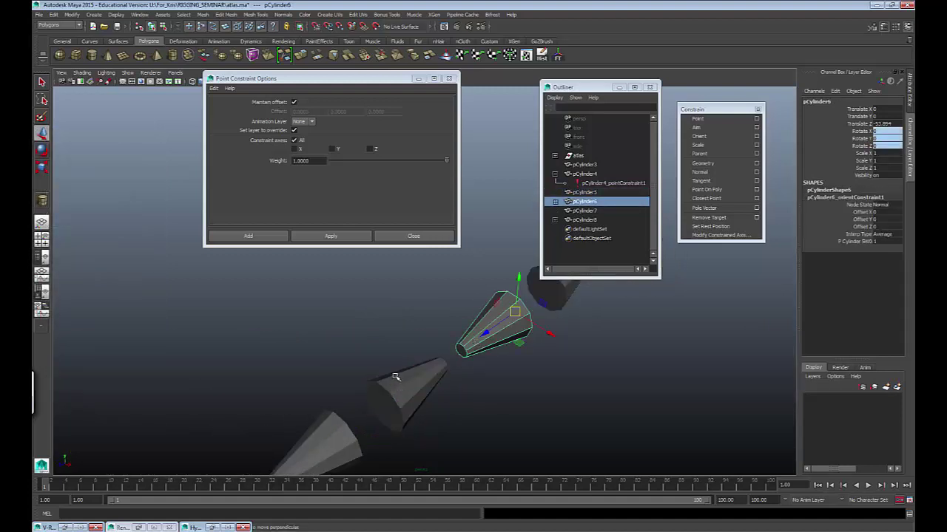
pyautogui.click(395, 377)
pyautogui.keyDown('shift'); pyautogui.click(473, 334); pyautogui.keyUp('shift')
pyautogui.press('e')
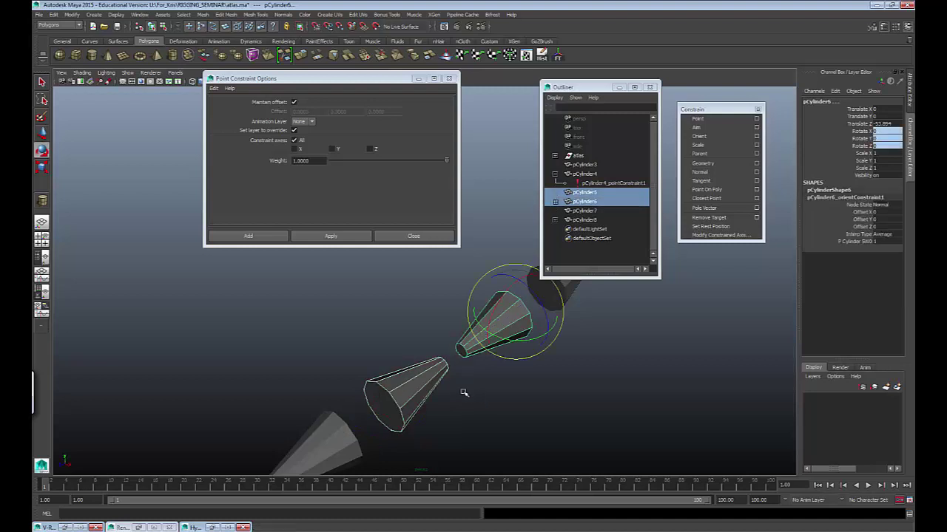
pyautogui.keyDown('alt'); pyautogui.moveTo(463, 393); pyautogui.dragTo(423, 367); pyautogui.keyUp('alt')
pyautogui.click(458, 322)
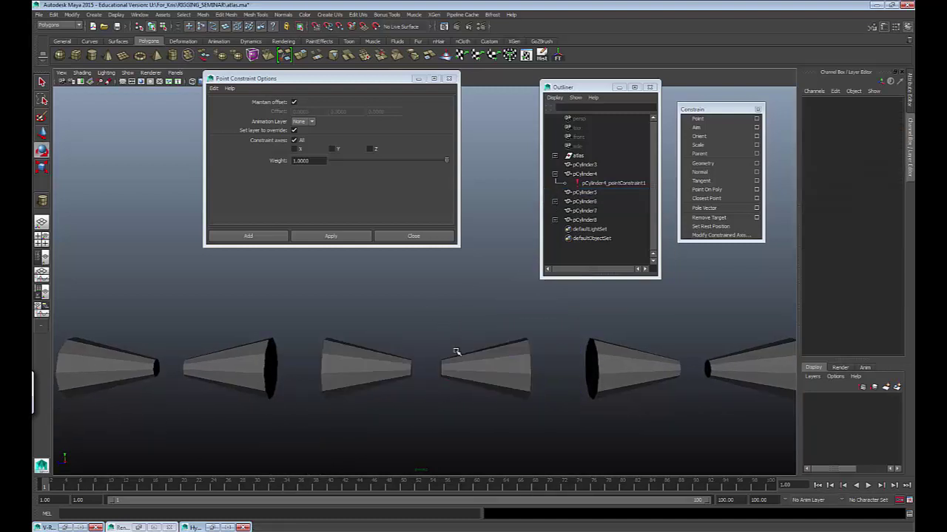
# Step: Select pCylinder6 and open the Orient Constraint options
pyautogui.click(464, 364)
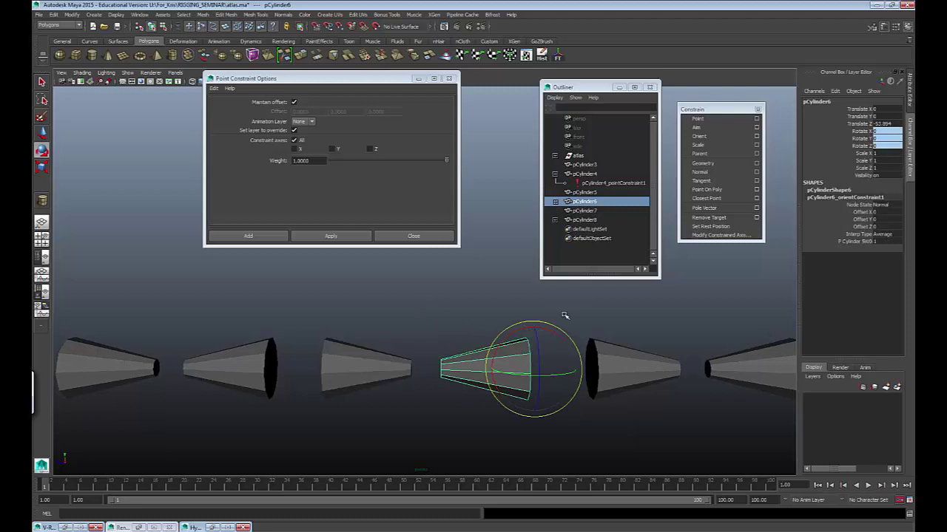
pyautogui.click(454, 397)
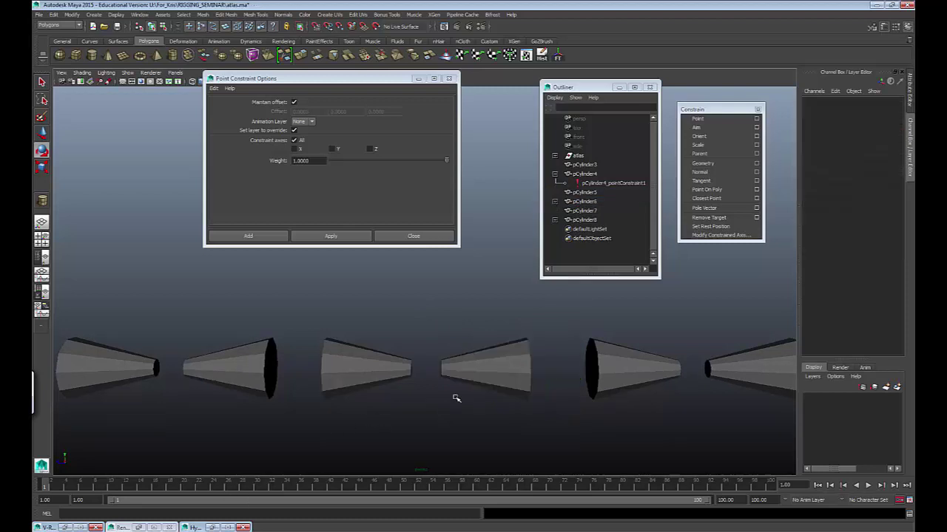
pyautogui.click(471, 375)
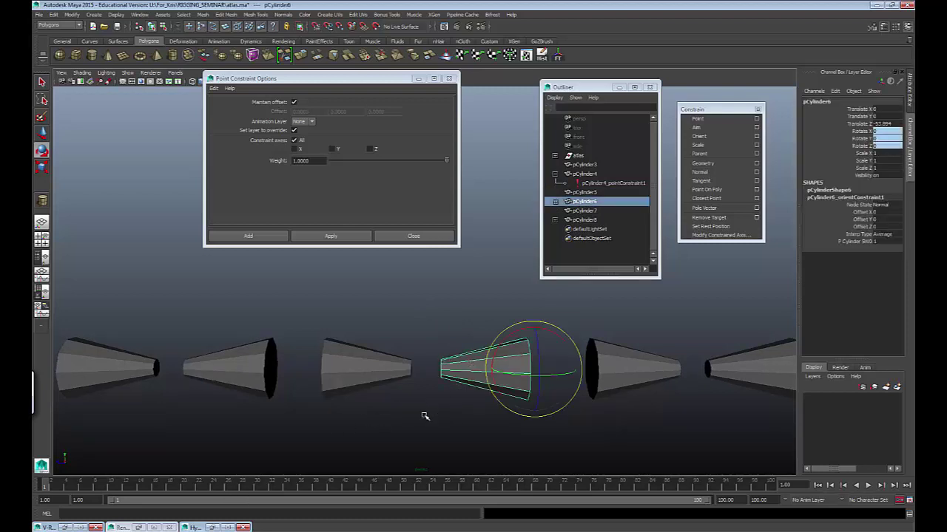
pyautogui.keyDown('alt'); pyautogui.moveTo(425, 416); pyautogui.dragTo(397, 402); pyautogui.keyUp('alt')
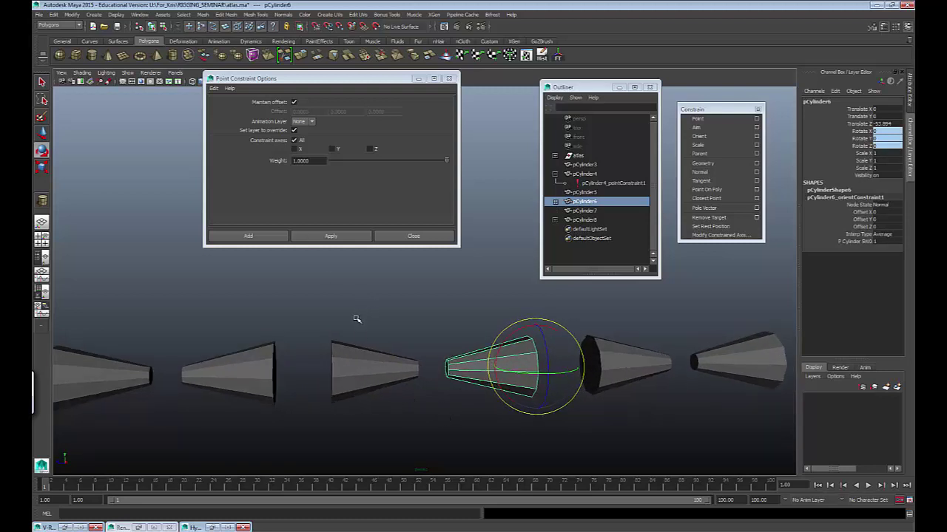
pyautogui.click(757, 137)
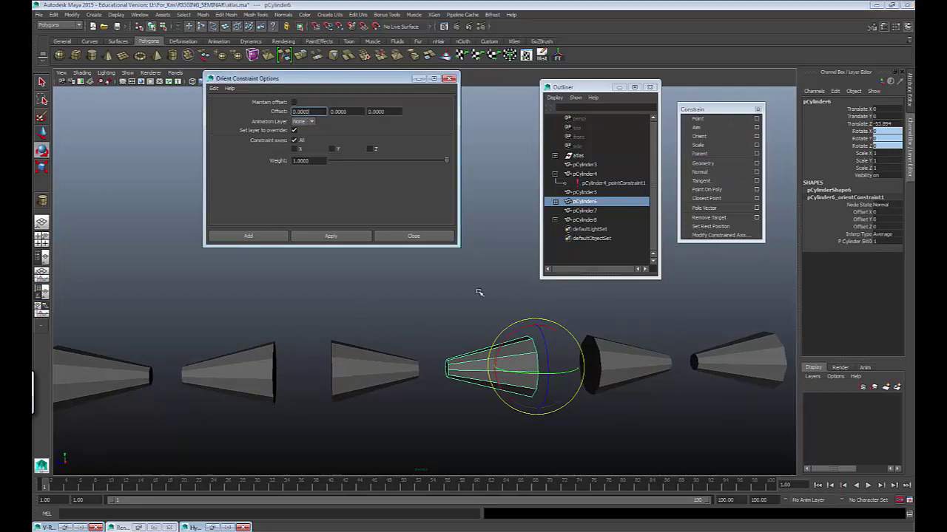
# Step: Delete the existing orient constraint from pCylinder6
pyautogui.click(484, 316)
pyautogui.click(495, 389)
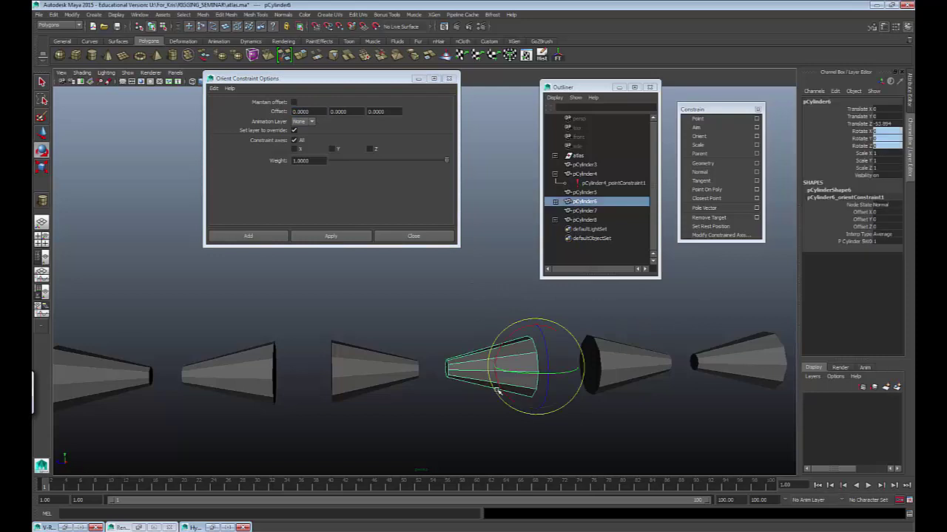
pyautogui.press('Down')
# Step: Orient-constrain pCylinder6 to pCylinder5 with Maintain offset enabled
pyautogui.click(387, 317)
pyautogui.click(378, 384)
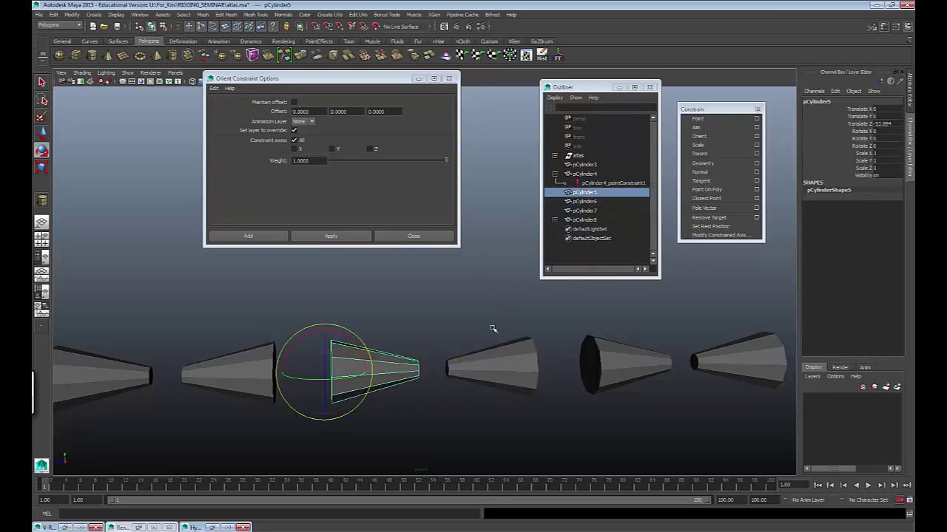
pyautogui.keyDown('shift'); pyautogui.click(491, 363); pyautogui.keyUp('shift')
pyautogui.click(294, 102)
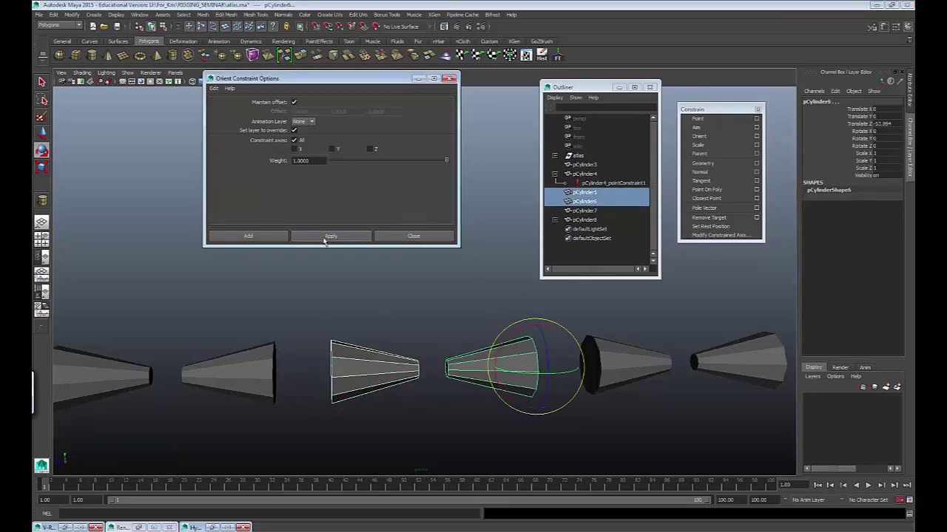
pyautogui.click(330, 236)
# Step: Rotate pCylinder5 to test how pCylinder6 follows with the maintained offset, and undo the rotations
pyautogui.click(374, 360)
pyautogui.moveTo(373, 360)
pyautogui.mouseDown()
pyautogui.moveTo(356, 323)
pyautogui.moveTo(378, 348)
pyautogui.mouseUp()
pyautogui.hotkey('ctrl', 'z')
pyautogui.click(502, 355)
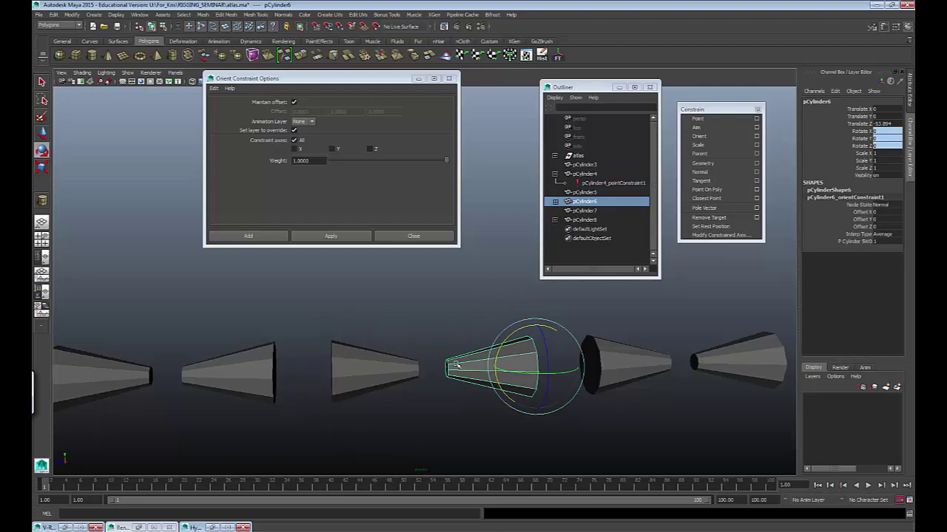
pyautogui.moveTo(383, 337); pyautogui.dragTo(382, 392)
pyautogui.moveTo(358, 338)
pyautogui.mouseDown()
pyautogui.moveTo(356, 366)
pyautogui.moveTo(358, 331)
pyautogui.moveTo(374, 370)
pyautogui.moveTo(361, 333)
pyautogui.mouseUp()
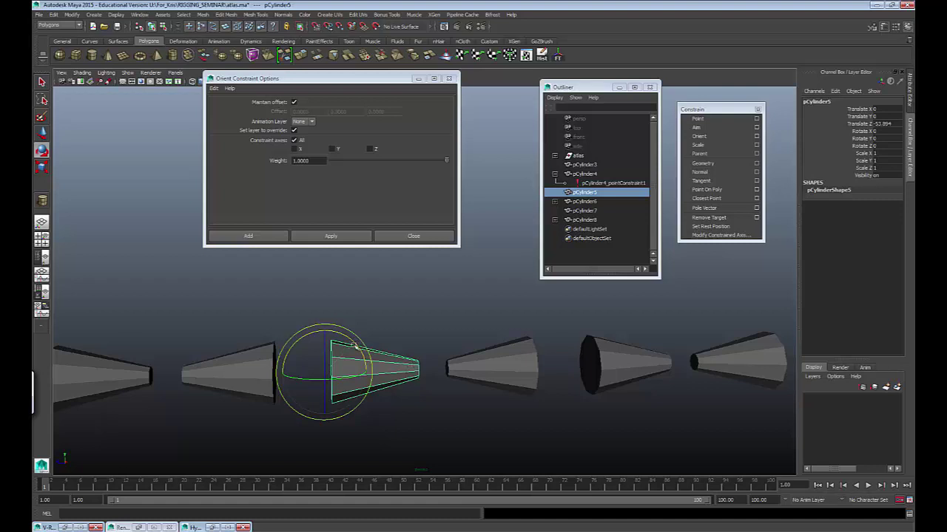
pyautogui.moveTo(353, 342); pyautogui.dragTo(384, 399)
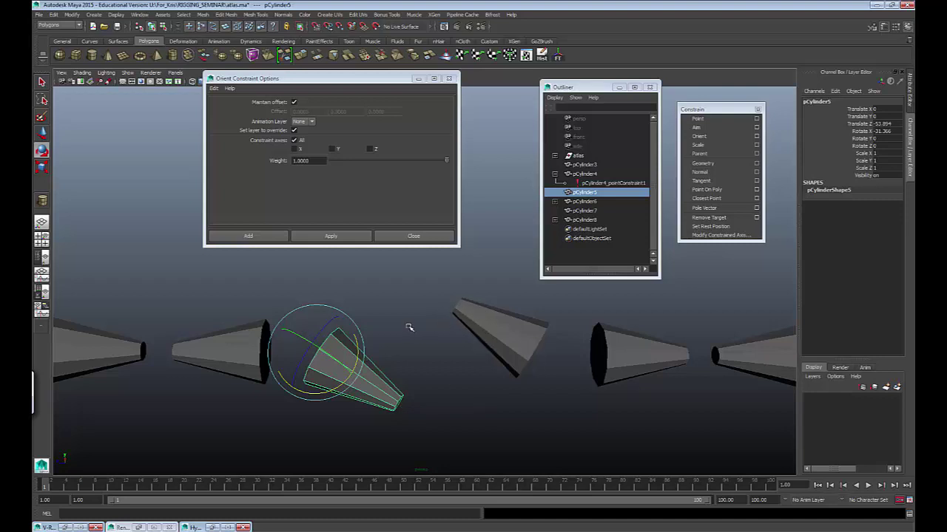
pyautogui.hotkey('ctrl', 'z')
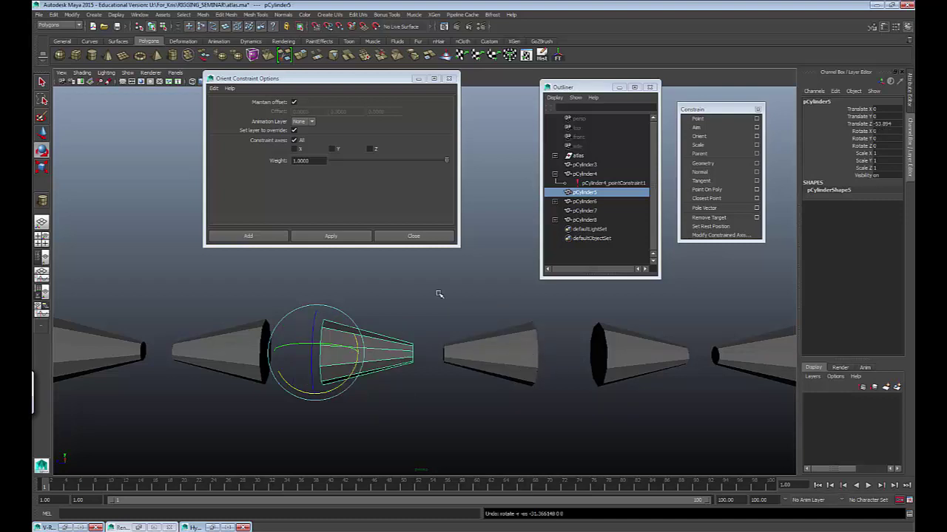
# Step: Create a polygon cube in the empty space below the cylinders and place a duplicate beside it along Z
pyautogui.keyDown('alt'); pyautogui.moveTo(433, 357); pyautogui.dragTo(450, 412); pyautogui.keyUp('alt')
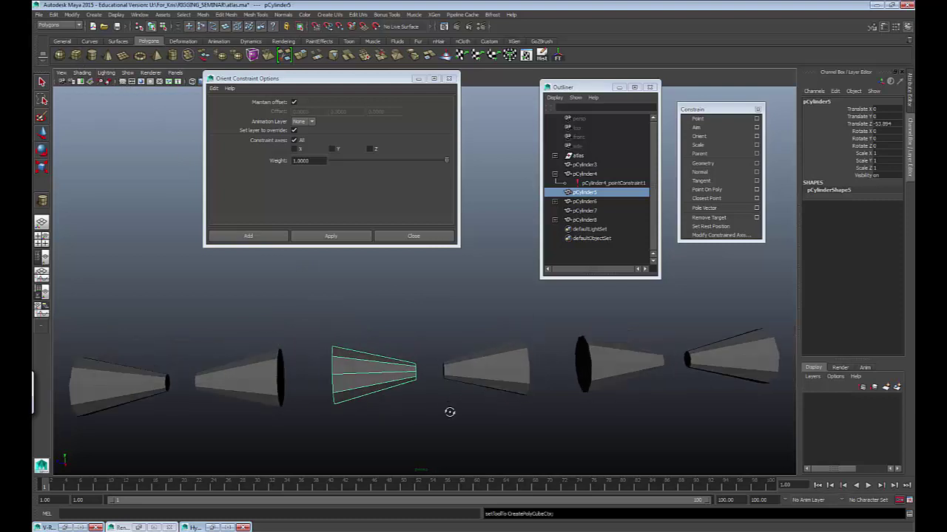
pyautogui.keyDown('alt'); pyautogui.moveTo(450, 411); pyautogui.dragTo(402, 404, button='right'); pyautogui.keyUp('alt')
pyautogui.keyDown('alt'); pyautogui.moveTo(402, 404); pyautogui.dragTo(370, 305, button='middle'); pyautogui.keyUp('alt')
pyautogui.moveTo(340, 360); pyautogui.dragTo(359, 321)
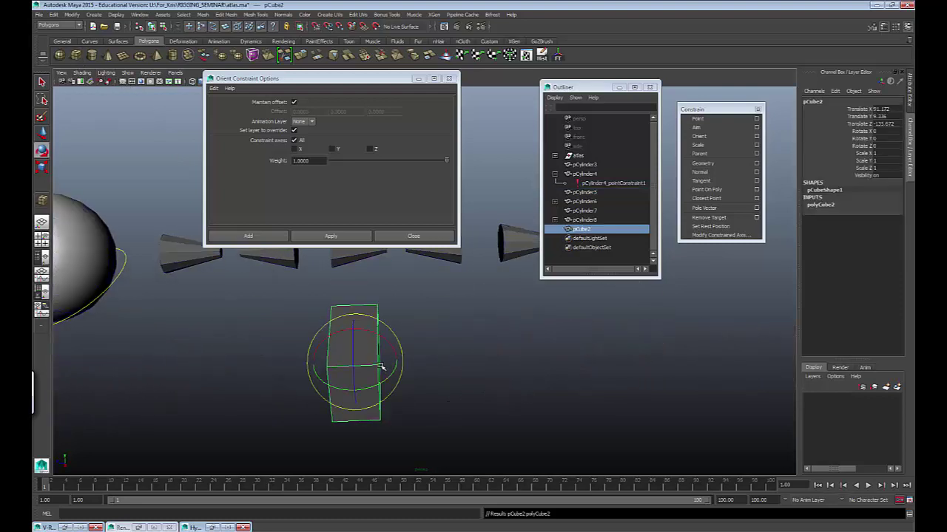
pyautogui.hotkey('ctrl', 'd')
pyautogui.press('w')
pyautogui.moveTo(325, 363); pyautogui.dragTo(447, 363)
# Step: Orient-constrain pCube2 to pCube3, rotate and move pCube3 to test the constraint, and undo the transforms
pyautogui.keyDown('shift'); pyautogui.click(384, 419); pyautogui.keyUp('shift')
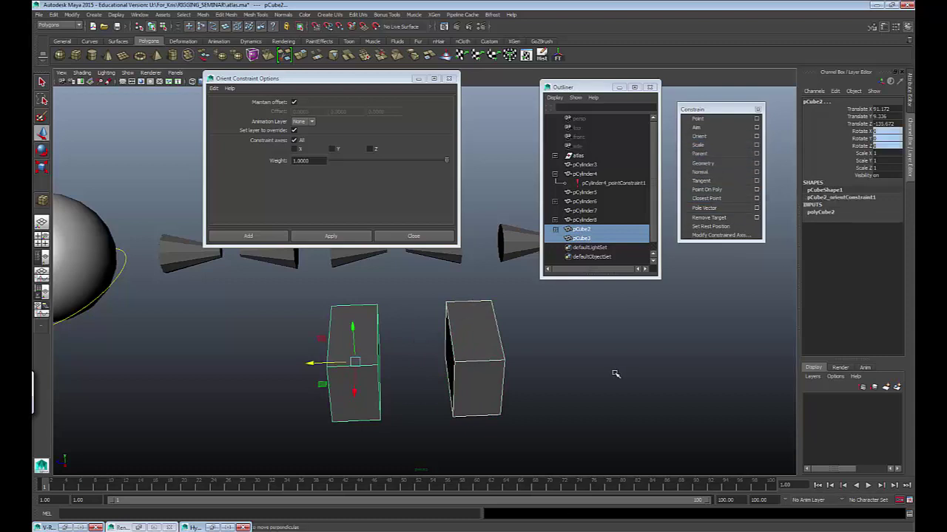
pyautogui.click(478, 365)
pyautogui.press('e')
pyautogui.moveTo(481, 333)
pyautogui.mouseDown()
pyautogui.moveTo(449, 330)
pyautogui.moveTo(469, 344)
pyautogui.moveTo(463, 322)
pyautogui.moveTo(474, 326)
pyautogui.moveTo(484, 344)
pyautogui.moveTo(484, 323)
pyautogui.mouseUp()
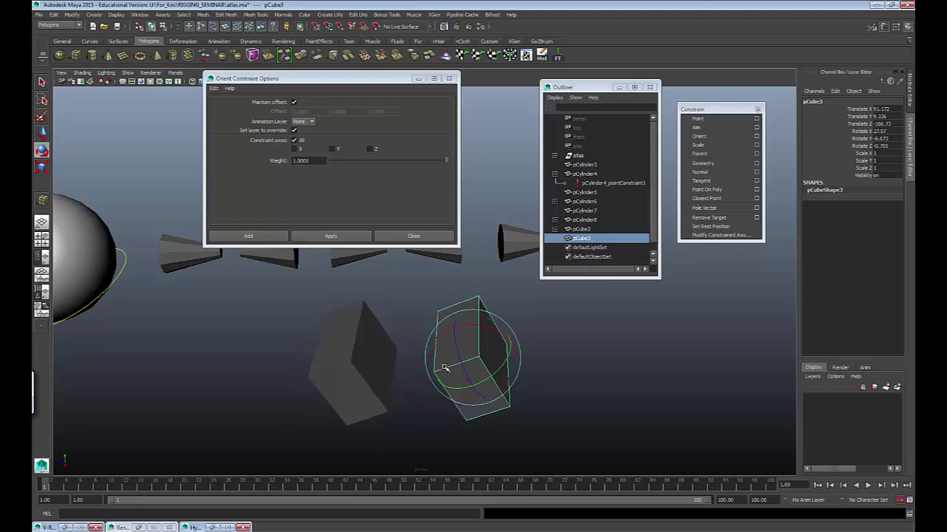
pyautogui.press('w')
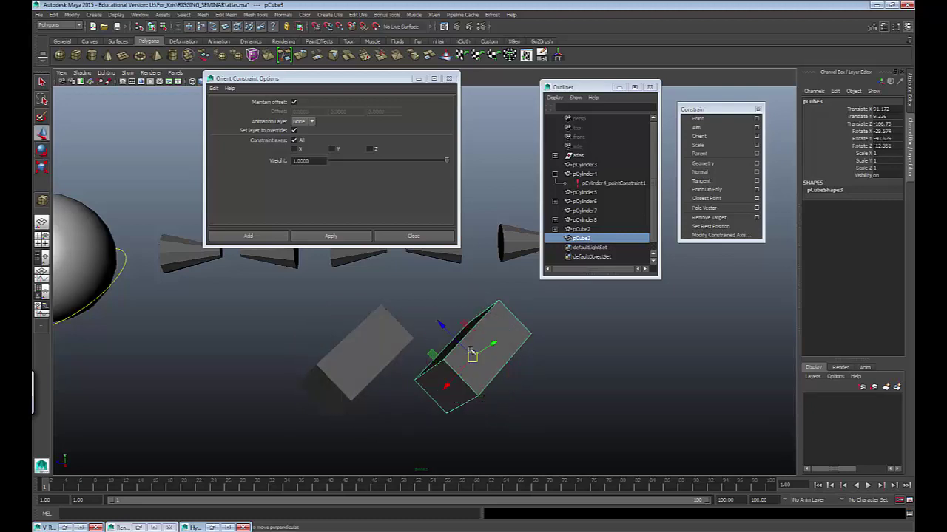
pyautogui.moveTo(464, 358); pyautogui.dragTo(566, 404)
pyautogui.hotkey('ctrl', 'z')
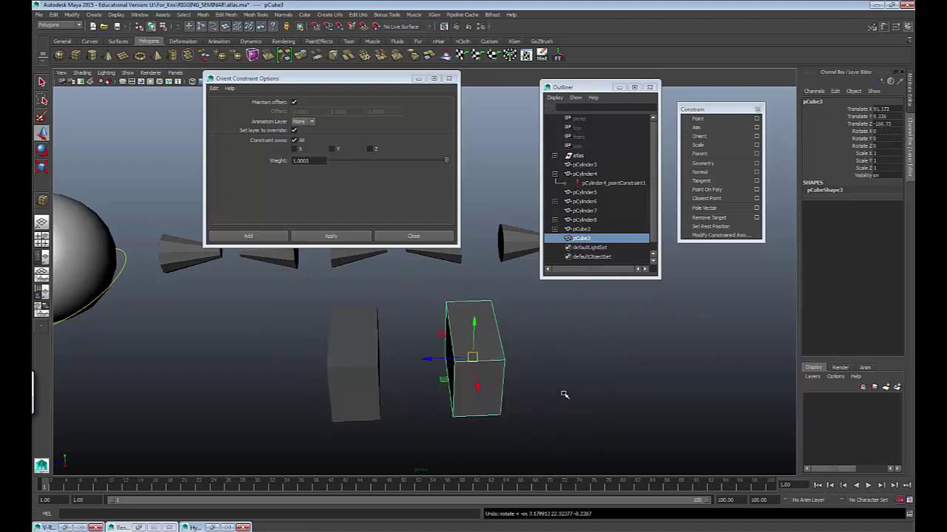
# Step: Constrain pCube2's position to pCube3 as well, and move and rotate pCube3 to test the combined constraints
pyautogui.keyDown('shift'); pyautogui.click(367, 353); pyautogui.keyUp('shift')
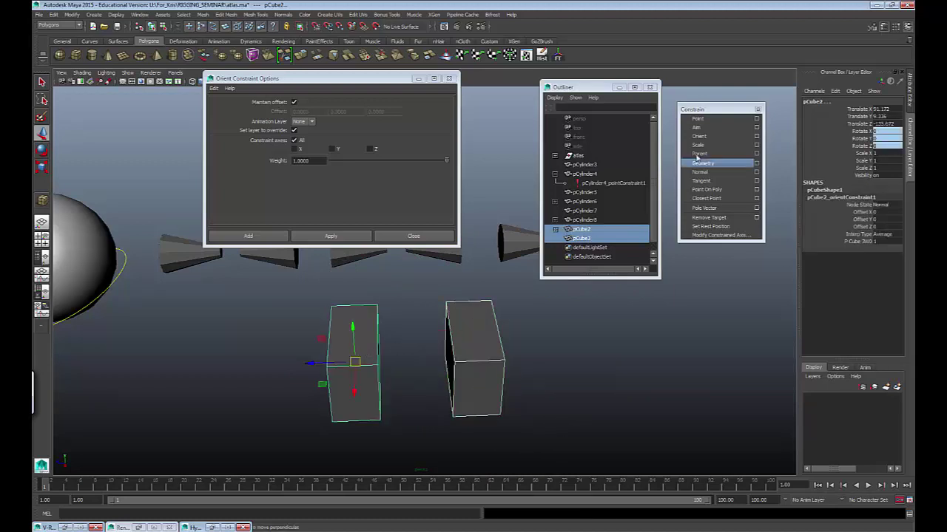
pyautogui.click(706, 126)
pyautogui.click(547, 362)
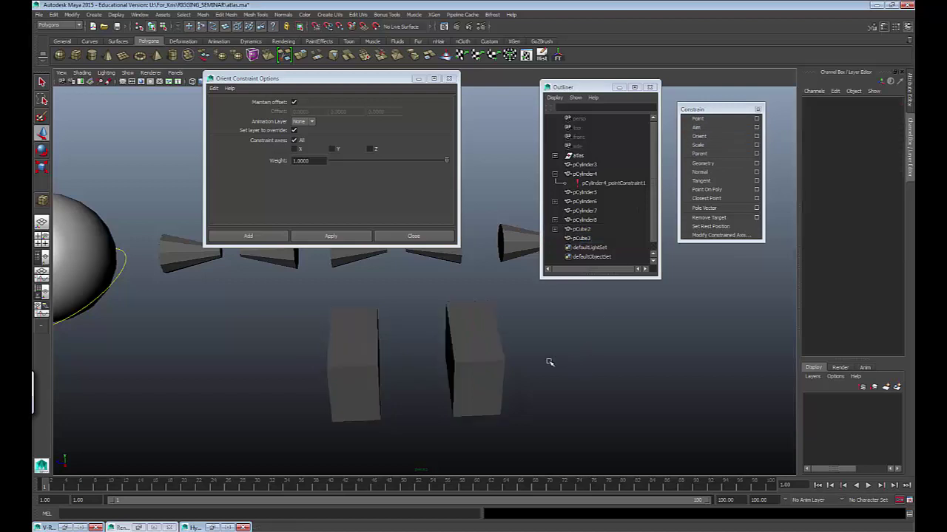
pyautogui.click(485, 375)
pyautogui.moveTo(472, 357); pyautogui.dragTo(433, 365)
pyautogui.press('e')
pyautogui.hotkey('ctrl', 'z')
pyautogui.hotkey('ctrl', 'z')
pyautogui.hotkey('ctrl', 'z')
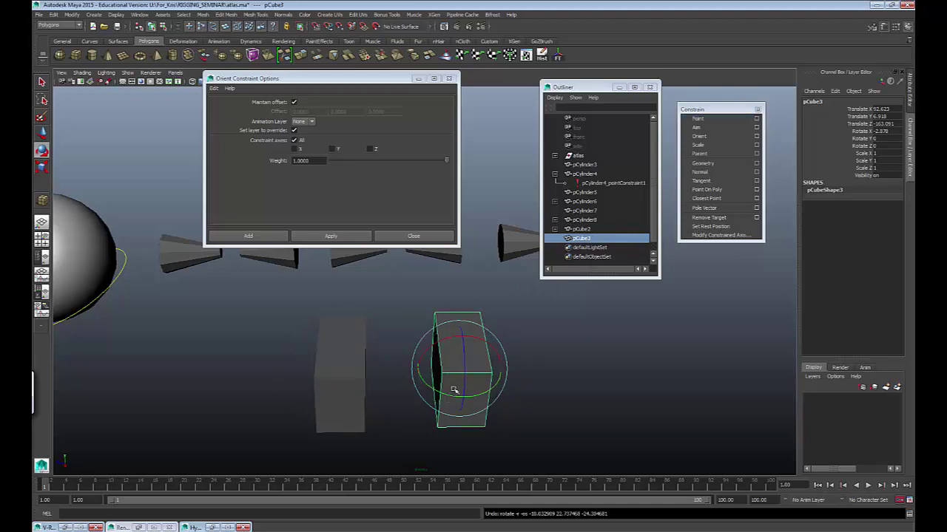
pyautogui.moveTo(454, 390)
pyautogui.mouseDown()
pyautogui.moveTo(458, 373)
pyautogui.moveTo(469, 396)
pyautogui.moveTo(472, 355)
pyautogui.moveTo(424, 383)
pyautogui.moveTo(450, 382)
pyautogui.mouseUp()
# Step: Rotate pCylinder7 to compare how the parent-constrained pCylinder8 follows, and undo the rotation
pyautogui.keyDown('alt'); pyautogui.moveTo(521, 332); pyautogui.dragTo(431, 409, button='middle'); pyautogui.keyUp('alt')
pyautogui.click(419, 272)
pyautogui.moveTo(400, 300); pyautogui.dragTo(444, 318)
pyautogui.click(488, 323)
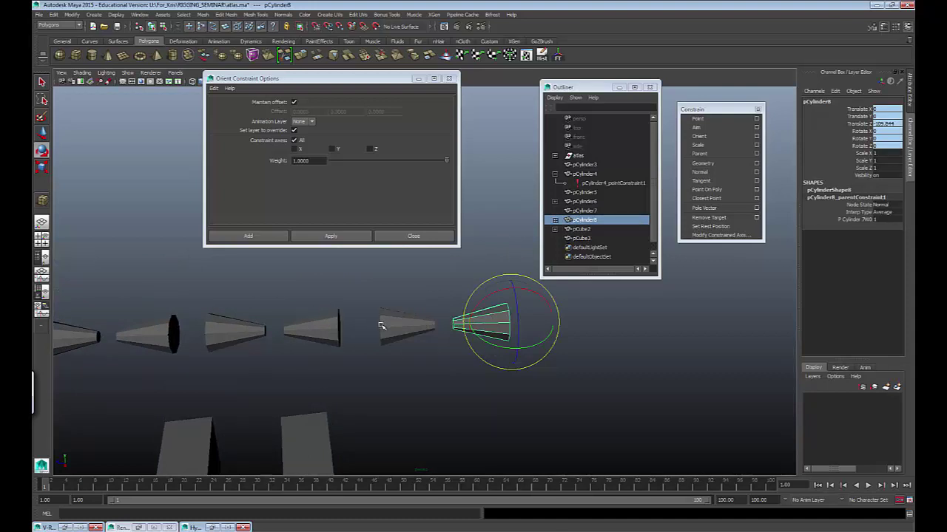
pyautogui.click(419, 314)
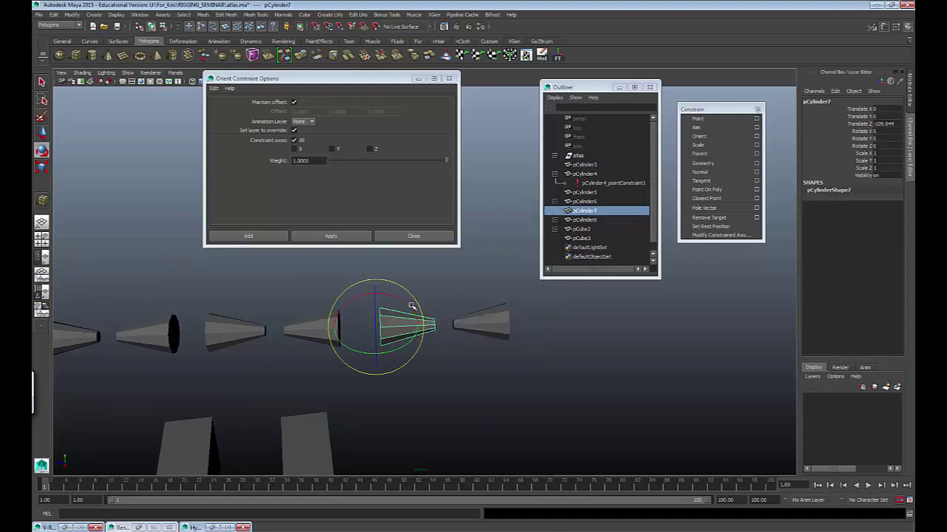
pyautogui.moveTo(411, 306)
pyautogui.mouseDown()
pyautogui.moveTo(418, 300)
pyautogui.moveTo(390, 328)
pyautogui.moveTo(365, 321)
pyautogui.moveTo(411, 307)
pyautogui.mouseUp()
pyautogui.hotkey('ctrl', 'z')
# Step: Delete the two test cubes and the cylinders pCylinder7 and pCylinder8
pyautogui.keyDown('alt'); pyautogui.moveTo(427, 410); pyautogui.dragTo(485, 378, button='middle'); pyautogui.keyUp('alt')
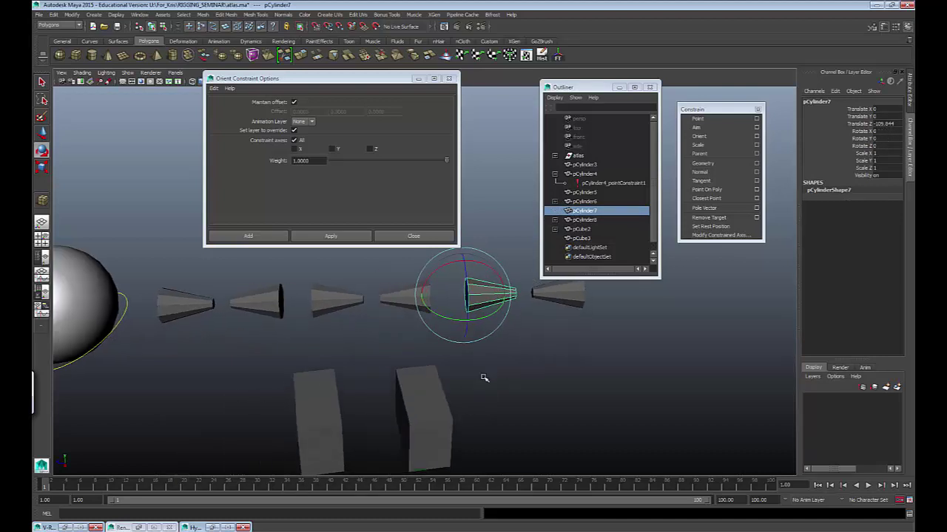
pyautogui.keyDown('alt'); pyautogui.moveTo(485, 378); pyautogui.dragTo(420, 401); pyautogui.keyUp('alt')
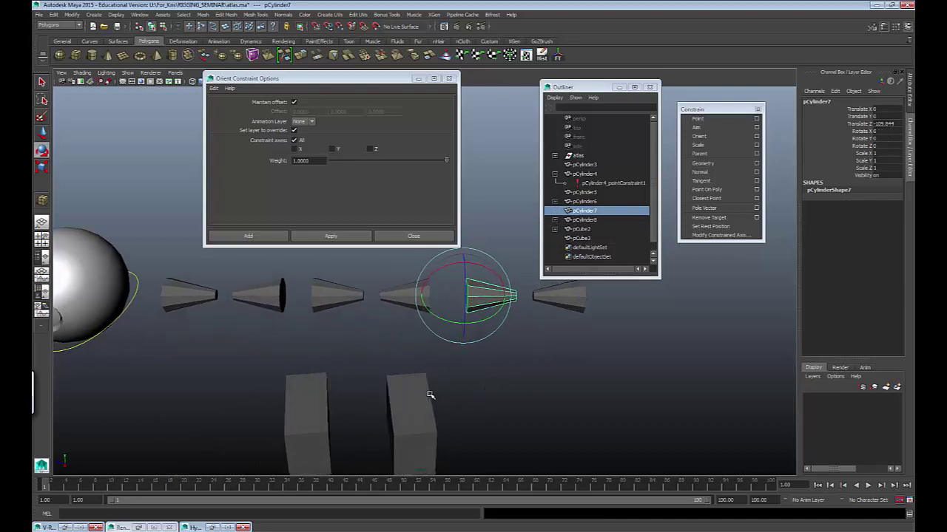
pyautogui.moveTo(586, 470); pyautogui.dragTo(584, 469)
pyautogui.press('Delete')
pyautogui.moveTo(484, 276); pyautogui.dragTo(482, 347)
pyautogui.press('Delete')
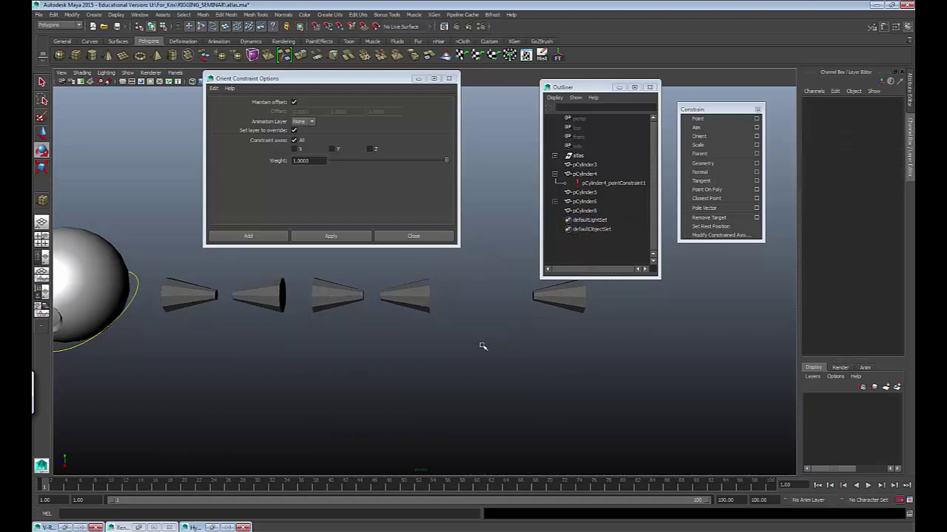
pyautogui.click(545, 301)
pyautogui.press('Delete')
# Step: Duplicate pCylinder5 and pCylinder6 and move the copies along Z to about -109.256, beyond the original pair
pyautogui.keyDown('alt'); pyautogui.moveTo(493, 349); pyautogui.dragTo(452, 389, button='middle'); pyautogui.keyUp('alt')
pyautogui.click(305, 337)
pyautogui.keyDown('shift'); pyautogui.click(349, 334); pyautogui.keyUp('shift')
pyautogui.press('g')
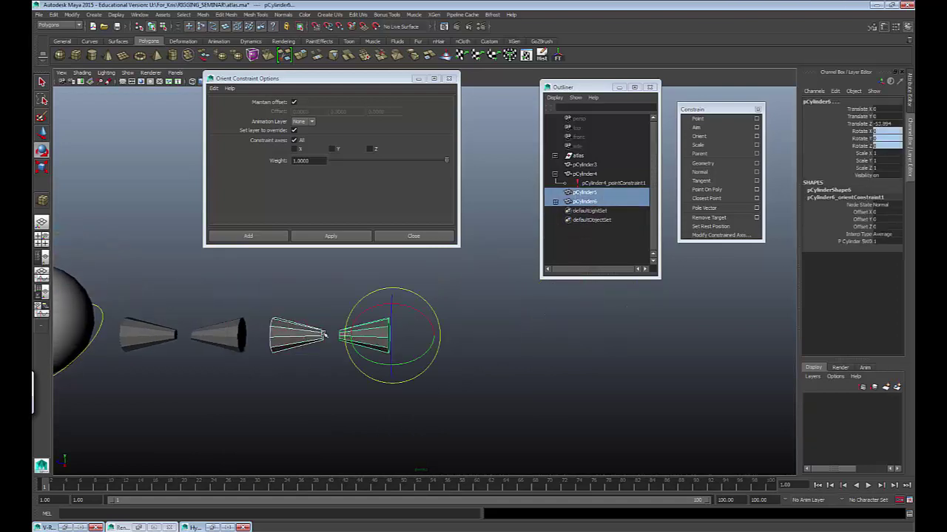
pyautogui.hotkey('ctrl', 'd')
pyautogui.press('w')
pyautogui.moveTo(361, 335); pyautogui.dragTo(512, 325)
# Step: Delete the copied orient constraint under pCylinder8
pyautogui.click(555, 222)
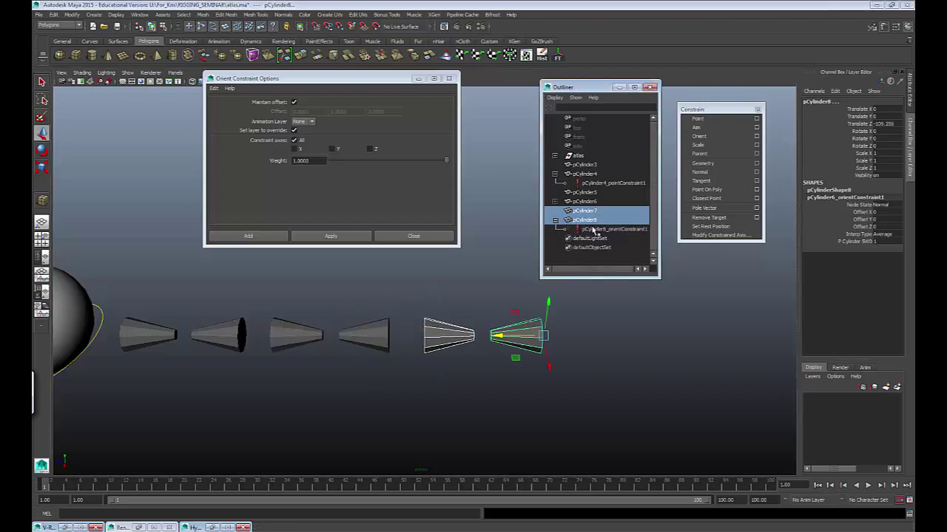
pyautogui.click(593, 229)
pyautogui.press('Delete')
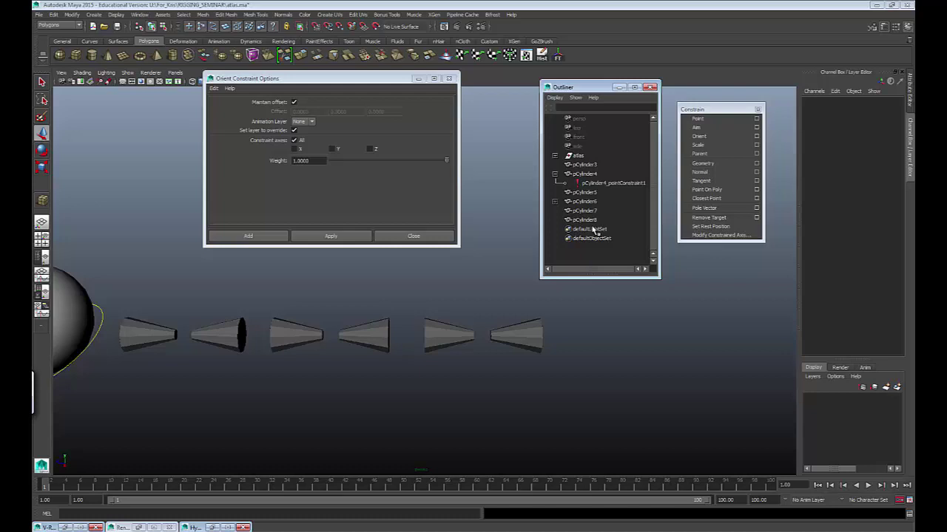
# Step: Examine the pistons between the atlas rig's shoulder plates, selecting shoulder_ctrl and clearing the selection
pyautogui.keyDown('alt'); pyautogui.moveTo(366, 336); pyautogui.dragTo(745, 382, button='middle'); pyautogui.keyUp('alt')
pyautogui.keyDown('alt'); pyautogui.moveTo(421, 377); pyautogui.dragTo(499, 389, button='right'); pyautogui.keyUp('alt')
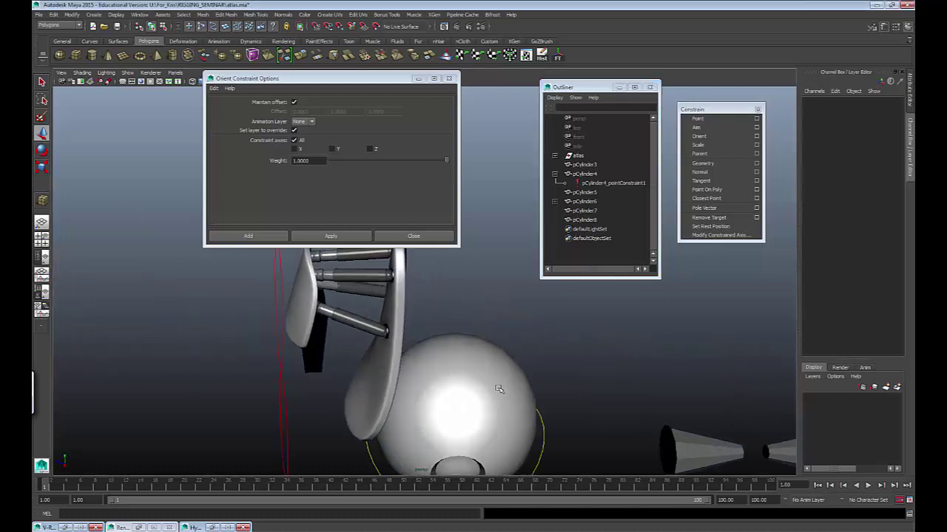
pyautogui.keyDown('alt'); pyautogui.moveTo(498, 389); pyautogui.dragTo(261, 373); pyautogui.keyUp('alt')
pyautogui.click(301, 317)
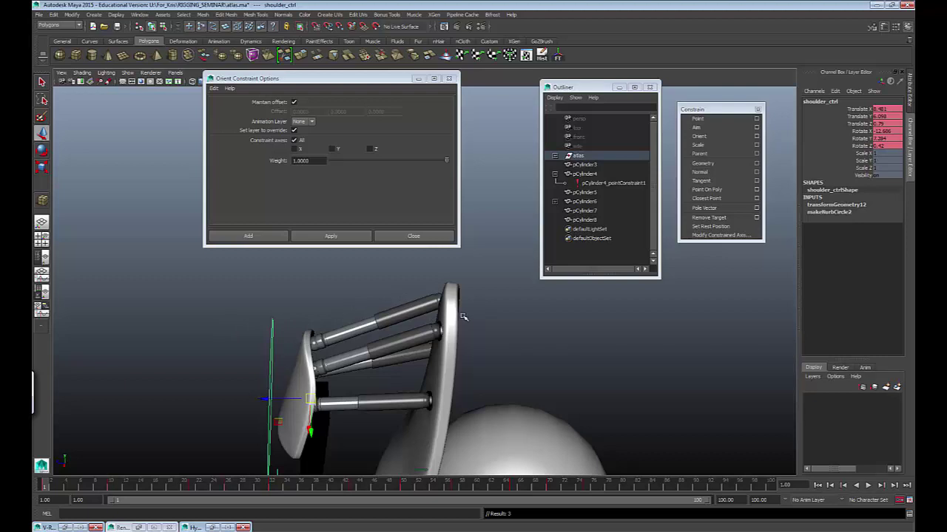
pyautogui.click(630, 323)
# Step: Aim-constrain pCylinder8 to pCylinder7 with Maintain offset enabled
pyautogui.keyDown('alt'); pyautogui.moveTo(649, 318); pyautogui.dragTo(191, 291, button='middle'); pyautogui.keyUp('alt')
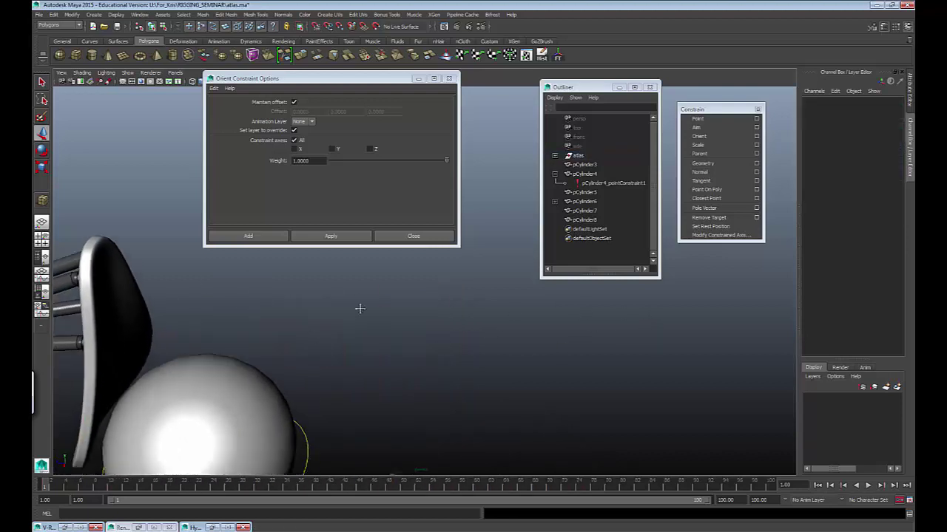
pyautogui.keyDown('alt'); pyautogui.moveTo(359, 308); pyautogui.dragTo(265, 315, button='middle'); pyautogui.keyUp('alt')
pyautogui.click(540, 382)
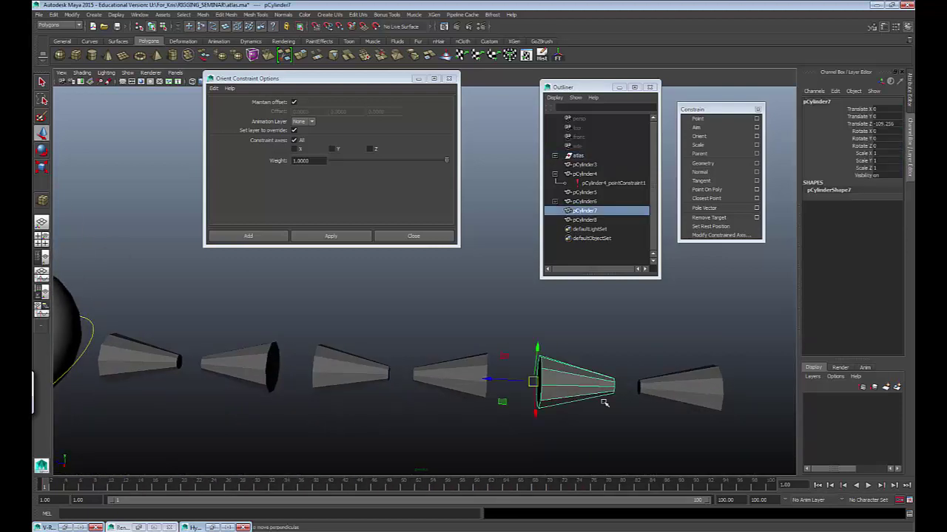
pyautogui.keyDown('alt'); pyautogui.moveTo(605, 399); pyautogui.dragTo(507, 391, button='middle'); pyautogui.keyUp('alt')
pyautogui.keyDown('shift'); pyautogui.click(574, 377); pyautogui.keyUp('shift')
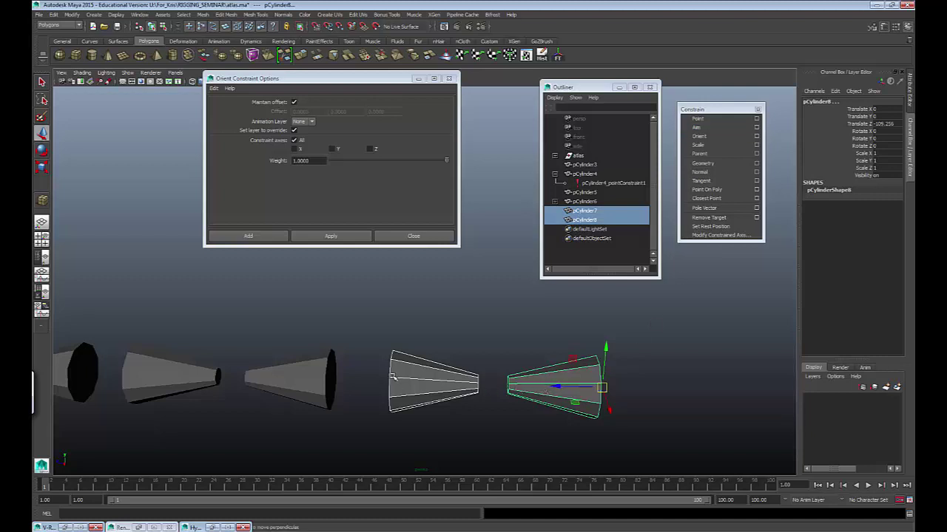
pyautogui.click(757, 128)
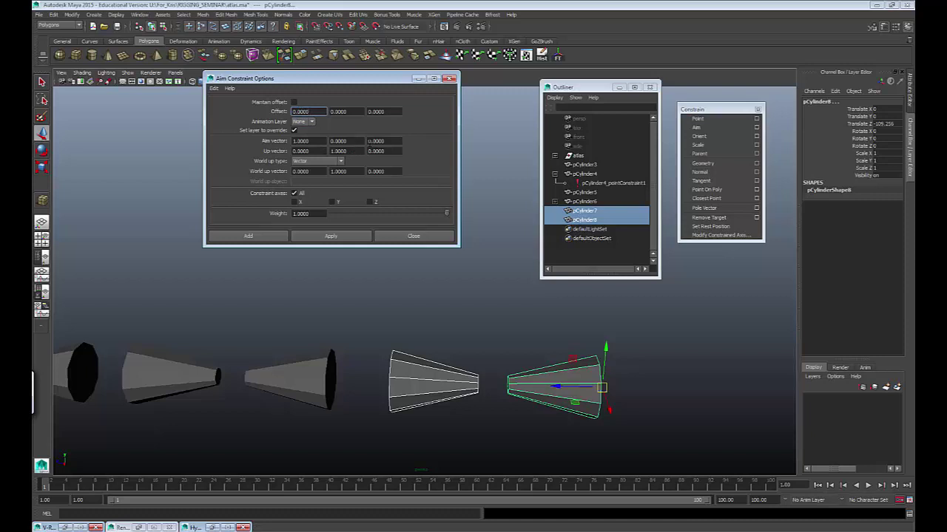
pyautogui.click(295, 102)
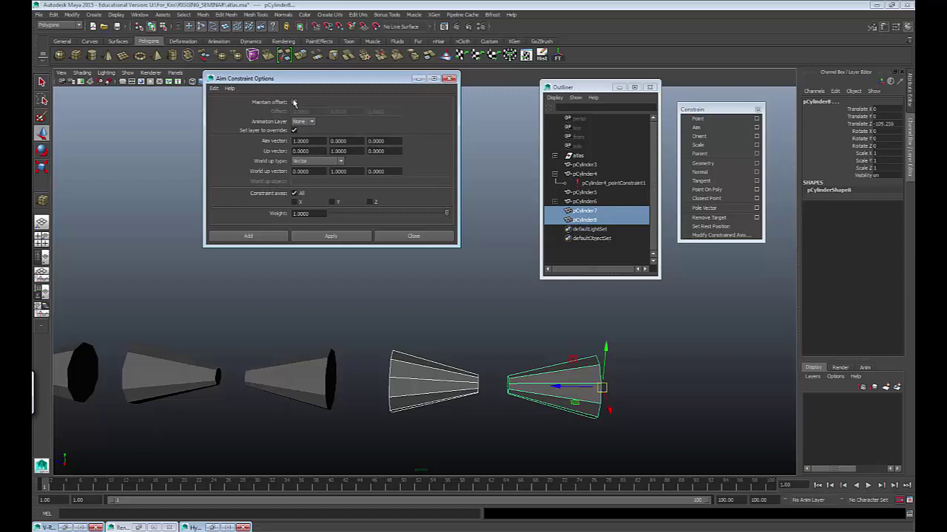
pyautogui.click(349, 236)
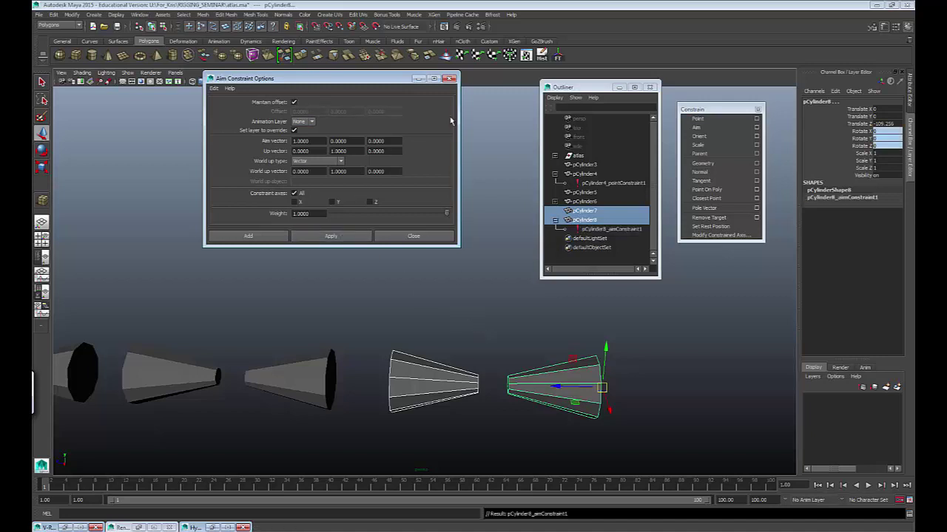
# Step: Move pCylinder7 around to test how pCylinder8 aims at it, and undo the moves
pyautogui.moveTo(382, 79); pyautogui.dragTo(212, 91)
pyautogui.keyDown('alt'); pyautogui.moveTo(427, 349); pyautogui.dragTo(427, 324); pyautogui.keyUp('alt')
pyautogui.click(427, 324)
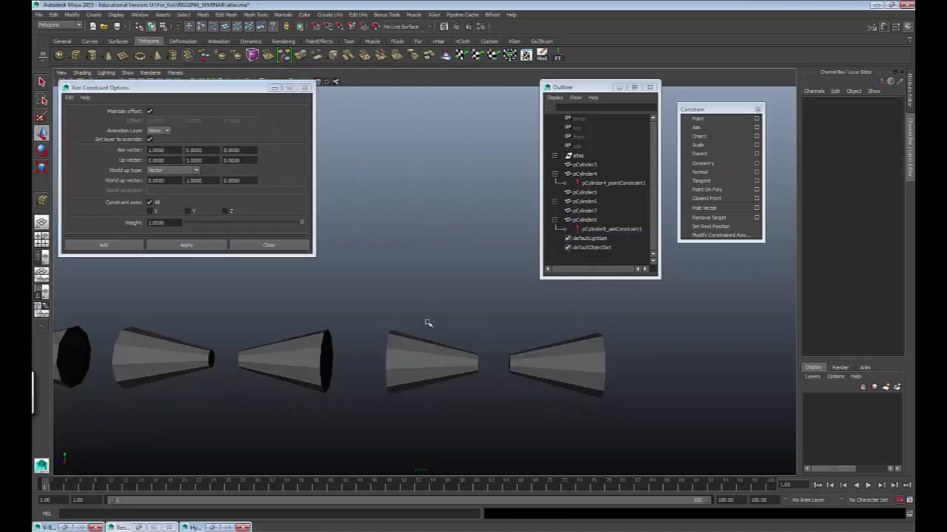
pyautogui.click(444, 360)
pyautogui.keyDown('alt'); pyautogui.moveTo(444, 360); pyautogui.dragTo(647, 385); pyautogui.keyUp('alt')
pyautogui.moveTo(596, 341); pyautogui.dragTo(420, 365)
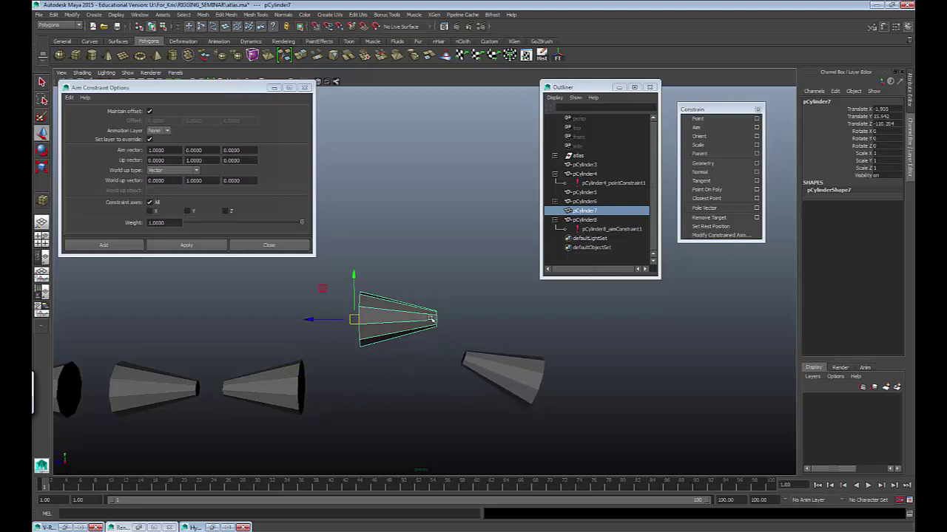
pyautogui.moveTo(353, 320); pyautogui.dragTo(389, 276)
pyautogui.hotkey('ctrl', 'z')
pyautogui.hotkey('ctrl', 'z')
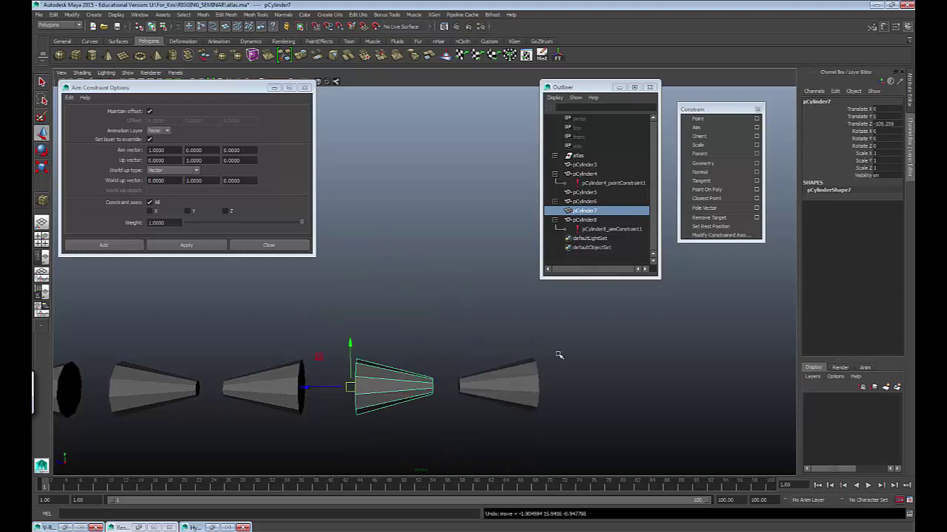
# Step: Aim-constrain pCylinder7 to pCylinder8 with Maintain offset enabled
pyautogui.click(511, 392)
pyautogui.keyDown('shift'); pyautogui.click(392, 400); pyautogui.keyUp('shift')
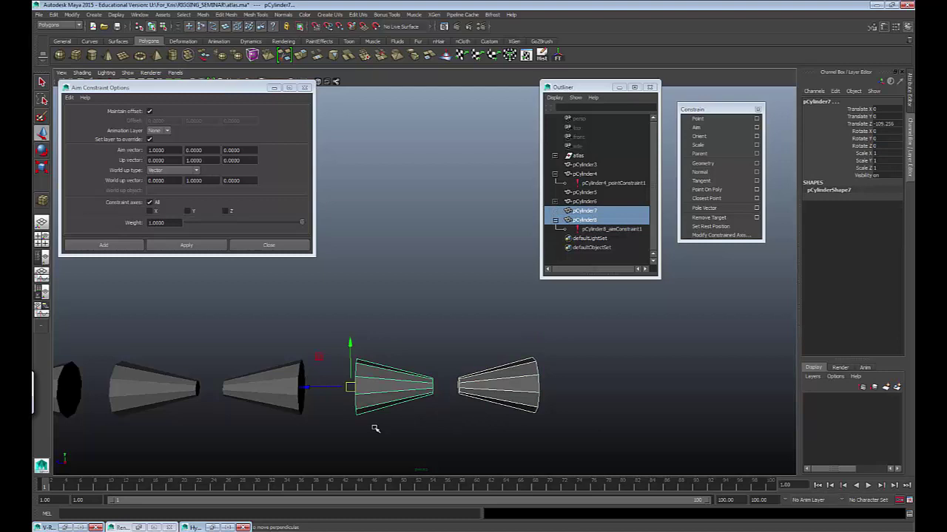
pyautogui.click(180, 247)
pyautogui.click(267, 308)
# Step: Move pCylinder7 and pCylinder8 apart in turn to test how the two cylinders aim at each other
pyautogui.click(387, 395)
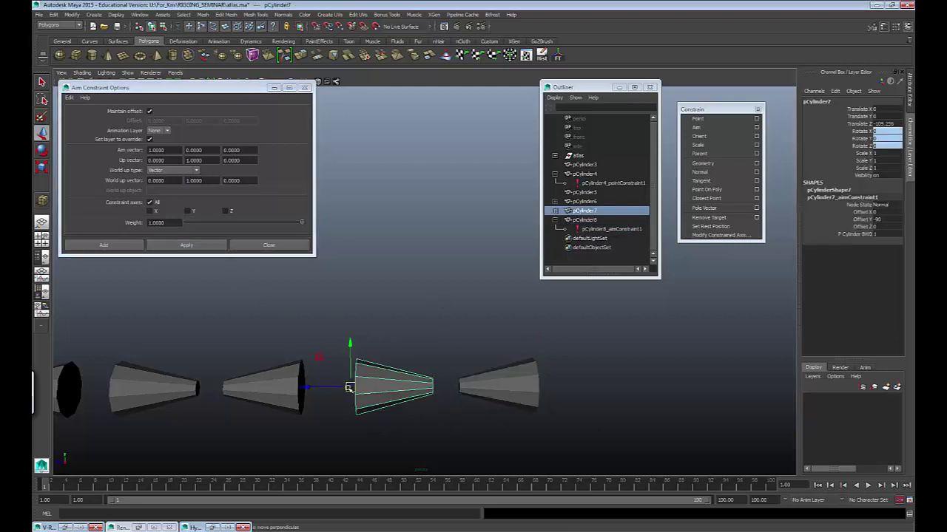
pyautogui.moveTo(349, 388); pyautogui.dragTo(426, 376)
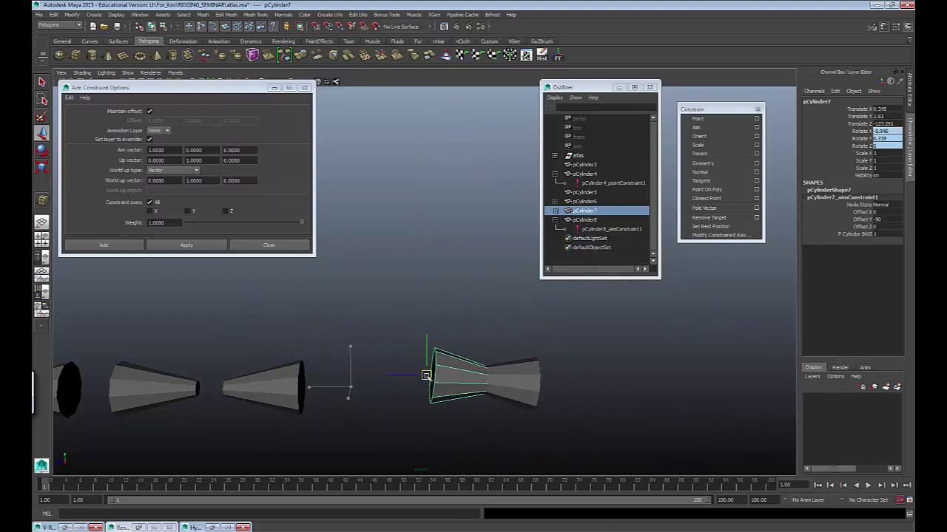
pyautogui.click(529, 385)
pyautogui.moveTo(545, 386); pyautogui.dragTo(709, 335)
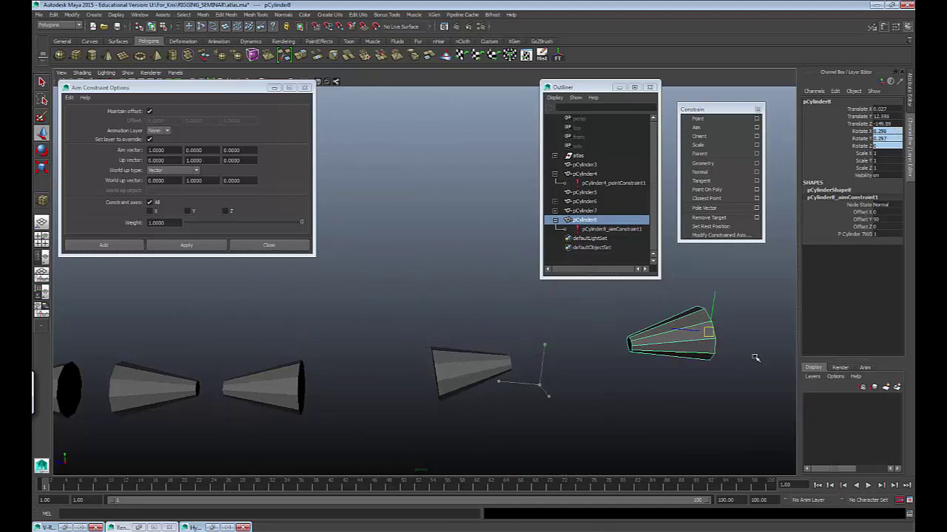
pyautogui.moveTo(755, 358); pyautogui.dragTo(702, 329)
pyautogui.click(456, 377)
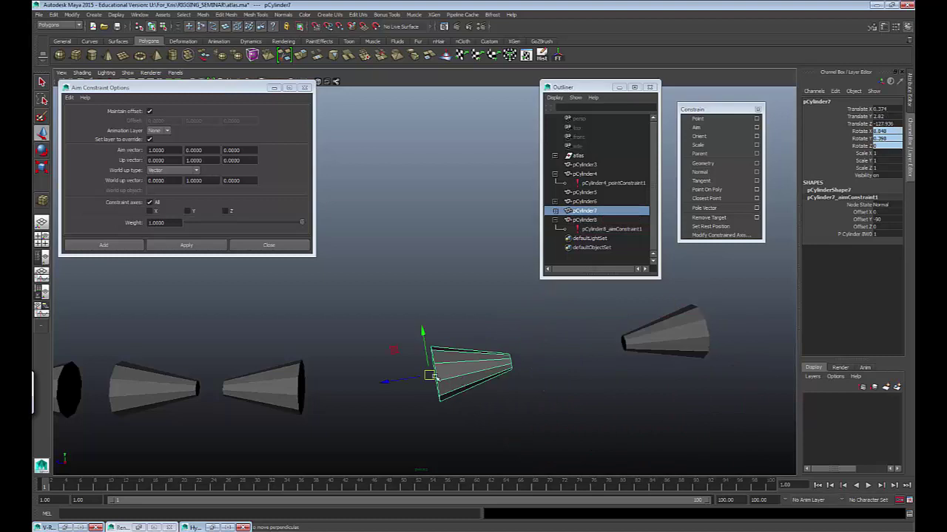
pyautogui.moveTo(434, 377); pyautogui.dragTo(427, 237)
# Step: Move the atlas rig's shoulder_ctrl toward the larger shoulder plate to test how the pistons follow
pyautogui.keyDown('alt'); pyautogui.moveTo(535, 333); pyautogui.dragTo(569, 403, button='middle'); pyautogui.keyUp('alt')
pyautogui.keyDown('alt'); pyautogui.moveTo(570, 403); pyautogui.dragTo(192, 362, button='right'); pyautogui.keyUp('alt')
pyautogui.keyDown('alt'); pyautogui.moveTo(192, 362); pyautogui.dragTo(611, 346, button='middle'); pyautogui.keyUp('alt')
pyautogui.keyDown('alt'); pyautogui.moveTo(611, 346); pyautogui.dragTo(596, 370, button='right'); pyautogui.keyUp('alt')
pyautogui.keyDown('alt'); pyautogui.moveTo(596, 369); pyautogui.dragTo(510, 357); pyautogui.keyUp('alt')
pyautogui.click(342, 295)
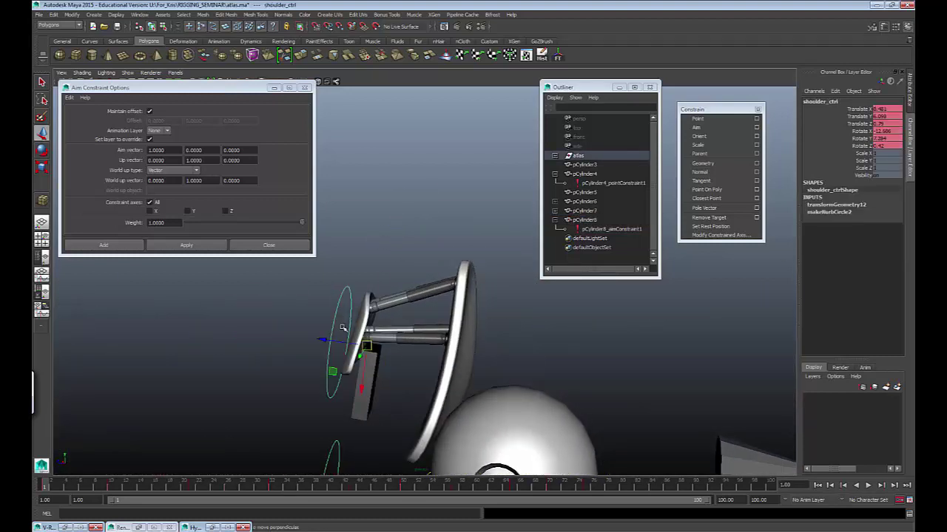
pyautogui.moveTo(366, 344); pyautogui.dragTo(456, 361)
# Step: Select the upper and lower halves of one shoulder piston to inspect the pair, and clear the selection
pyautogui.click(382, 328)
pyautogui.keyDown('alt'); pyautogui.moveTo(456, 362); pyautogui.dragTo(550, 400, button='right'); pyautogui.keyUp('alt')
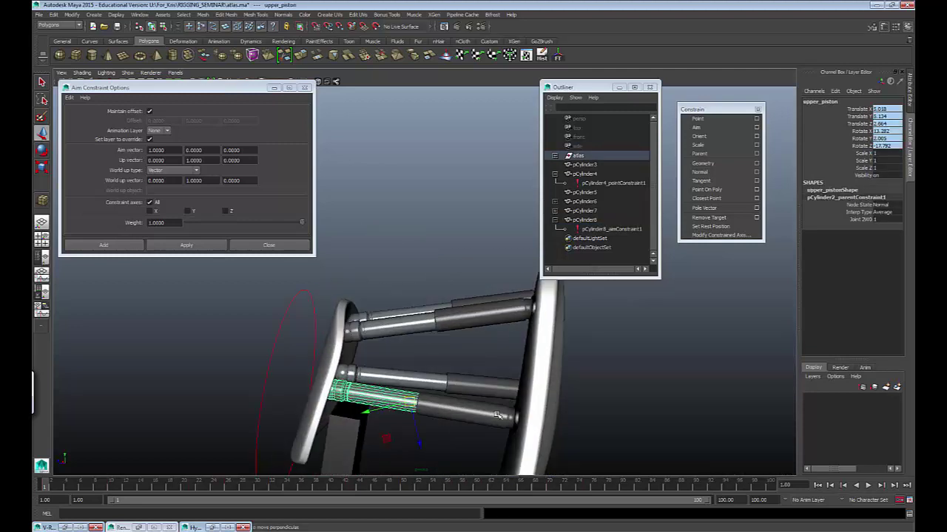
pyautogui.keyDown('shift'); pyautogui.click(497, 421); pyautogui.keyUp('shift')
pyautogui.click(498, 425)
pyautogui.keyDown('shift'); pyautogui.click(382, 401); pyautogui.keyUp('shift')
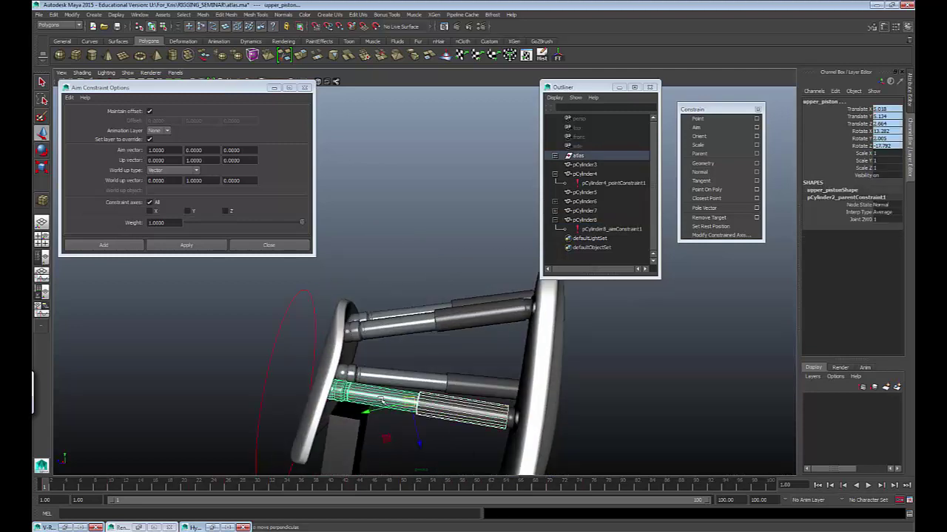
pyautogui.click(599, 401)
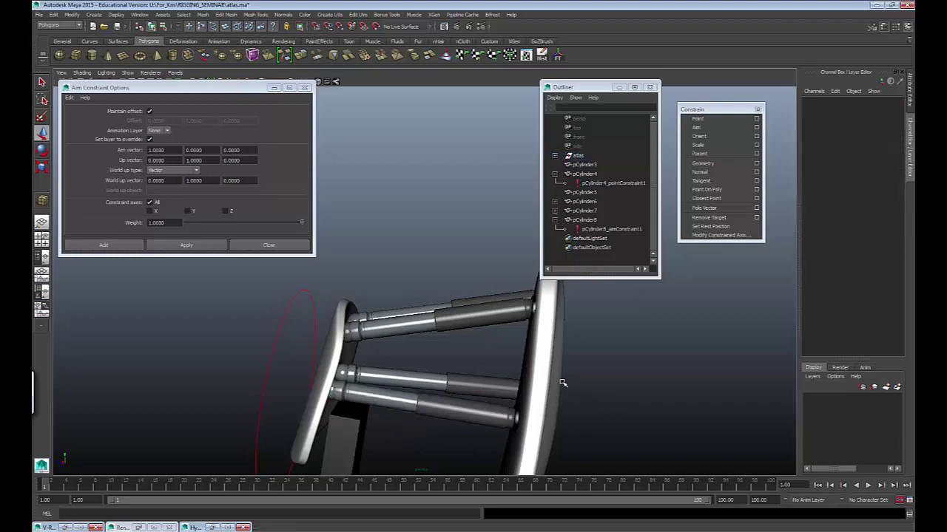
# Step: Try moving and rotating shoulder_ctrl to watch the pistons react, undoing each change
pyautogui.keyDown('alt'); pyautogui.moveTo(550, 386); pyautogui.dragTo(380, 348); pyautogui.keyUp('alt')
pyautogui.click(335, 311)
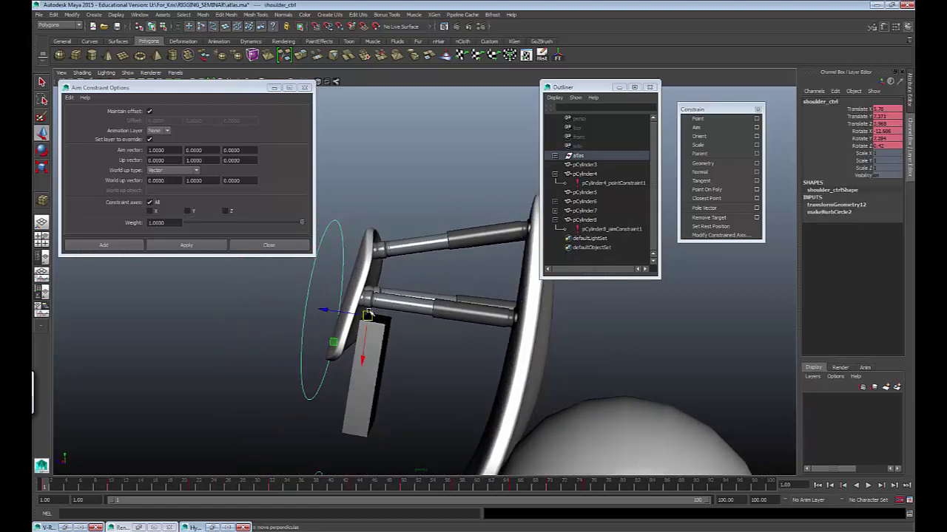
pyautogui.moveTo(368, 314)
pyautogui.mouseDown()
pyautogui.moveTo(403, 299)
pyautogui.moveTo(359, 311)
pyautogui.moveTo(373, 322)
pyautogui.mouseUp()
pyautogui.hotkey('ctrl', 'z')
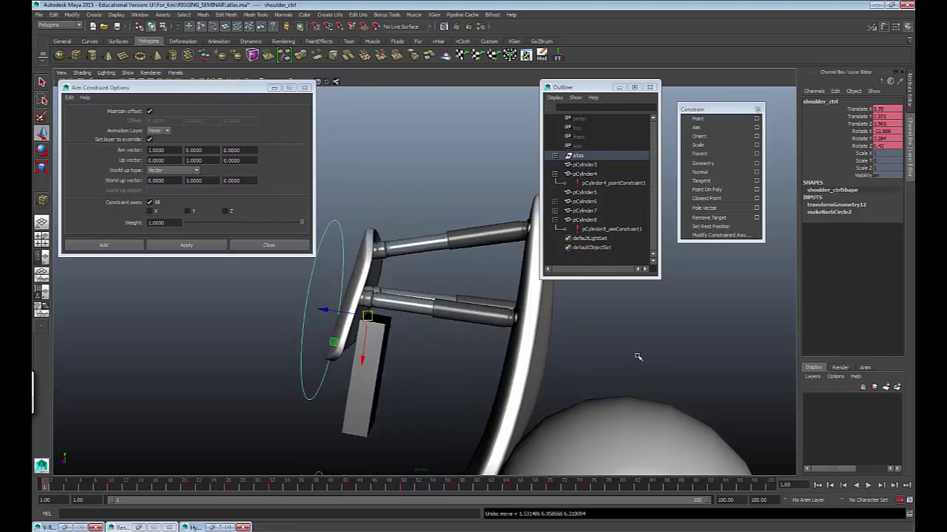
pyautogui.click(418, 264)
pyautogui.keyDown('alt'); pyautogui.moveTo(419, 264); pyautogui.dragTo(440, 323); pyautogui.keyUp('alt')
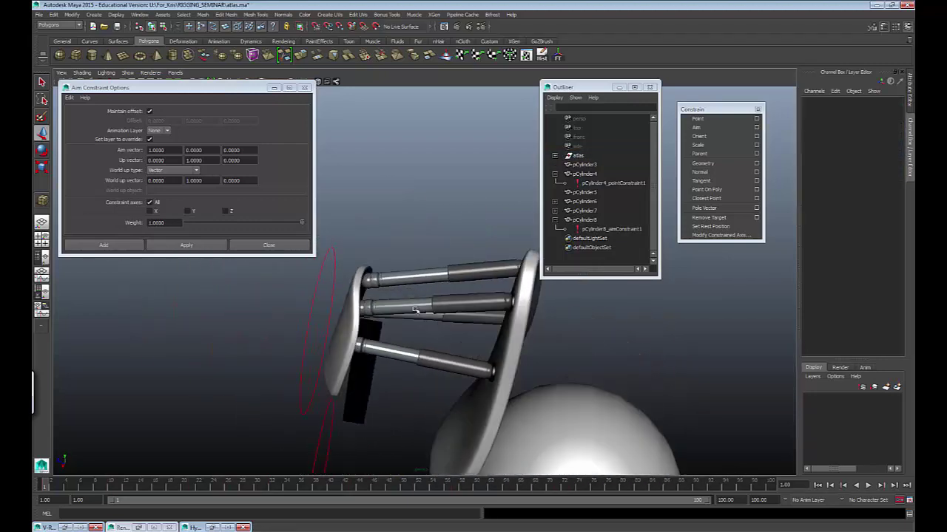
pyautogui.moveTo(222, 304); pyautogui.dragTo(353, 325)
pyautogui.hotkey('ctrl', 'z')
pyautogui.keyDown('alt'); pyautogui.moveTo(600, 385); pyautogui.dragTo(536, 316); pyautogui.keyUp('alt')
# Step: Expand the atlas group and unhide its skeleton group to show the rig's joints
pyautogui.click(555, 156)
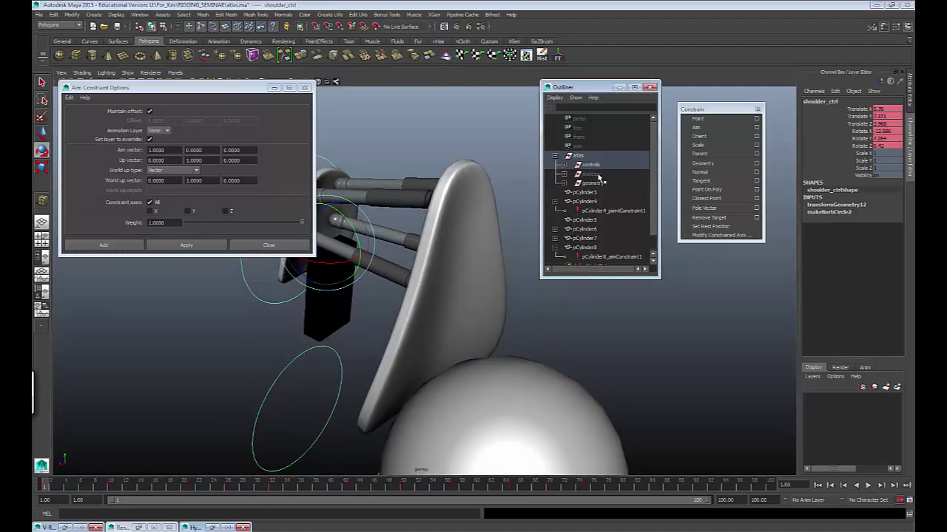
pyautogui.click(592, 174)
pyautogui.keyDown('alt'); pyautogui.moveTo(613, 269); pyautogui.dragTo(437, 302); pyautogui.keyUp('alt')
pyautogui.click(491, 232)
pyautogui.click(403, 311)
pyautogui.click(395, 301)
pyautogui.keyDown('alt'); pyautogui.moveTo(437, 302); pyautogui.dragTo(548, 380, button='right'); pyautogui.keyUp('alt')
pyautogui.keyDown('alt'); pyautogui.moveTo(549, 381); pyautogui.dragTo(554, 435, button='middle'); pyautogui.keyUp('alt')
pyautogui.keyDown('alt'); pyautogui.moveTo(554, 435); pyautogui.dragTo(466, 347); pyautogui.keyUp('alt')
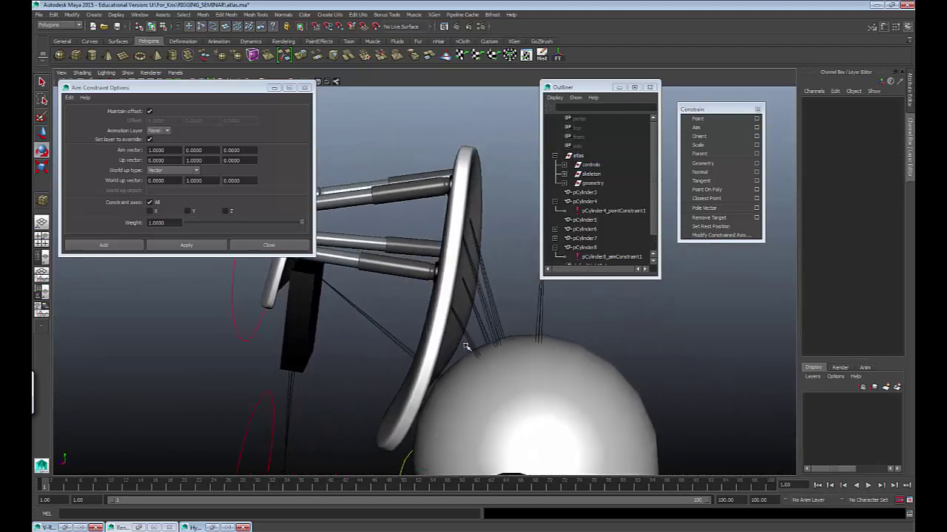
# Step: Display the rig in wireframe and select the skeleton group to highlight the joints inside the pistons
pyautogui.keyDown('alt'); pyautogui.moveTo(446, 331); pyautogui.dragTo(444, 343); pyautogui.keyUp('alt')
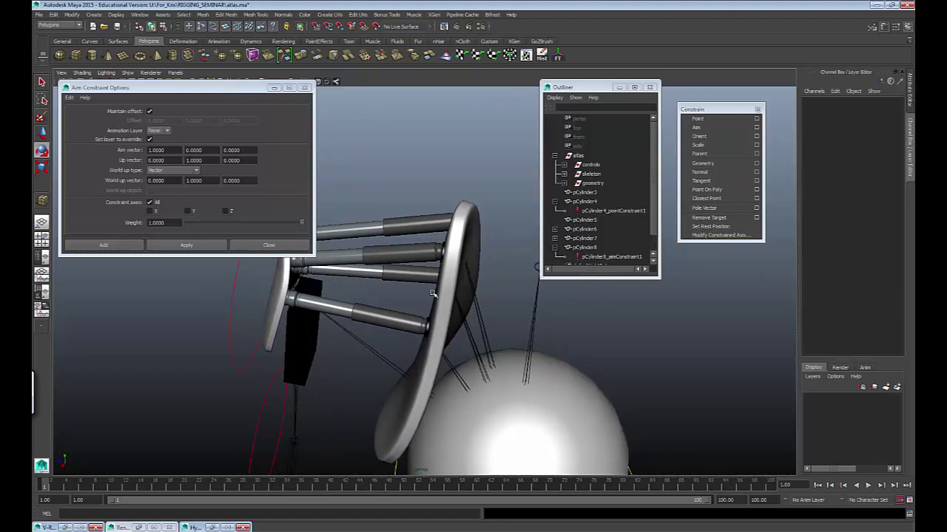
pyautogui.keyDown('alt'); pyautogui.moveTo(433, 294); pyautogui.dragTo(343, 313); pyautogui.keyUp('alt')
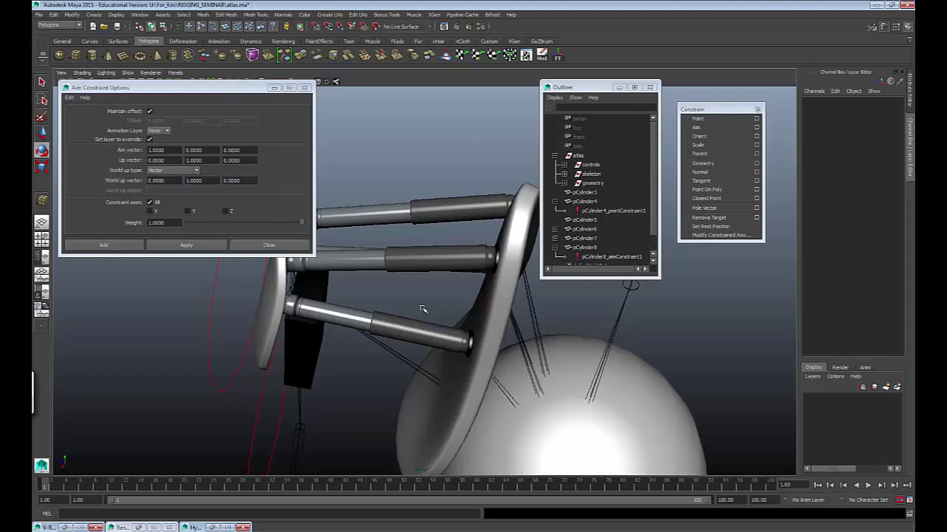
pyautogui.moveTo(421, 309)
pyautogui.keyDown('alt'); pyautogui.mouseDown()
pyautogui.moveTo(450, 332)
pyautogui.moveTo(408, 345)
pyautogui.moveTo(327, 343)
pyautogui.moveTo(220, 317)
pyautogui.moveTo(406, 296)
pyautogui.moveTo(719, 357)
pyautogui.moveTo(479, 375)
pyautogui.moveTo(392, 363)
pyautogui.mouseUp(); pyautogui.keyUp('alt')
pyautogui.press('4')
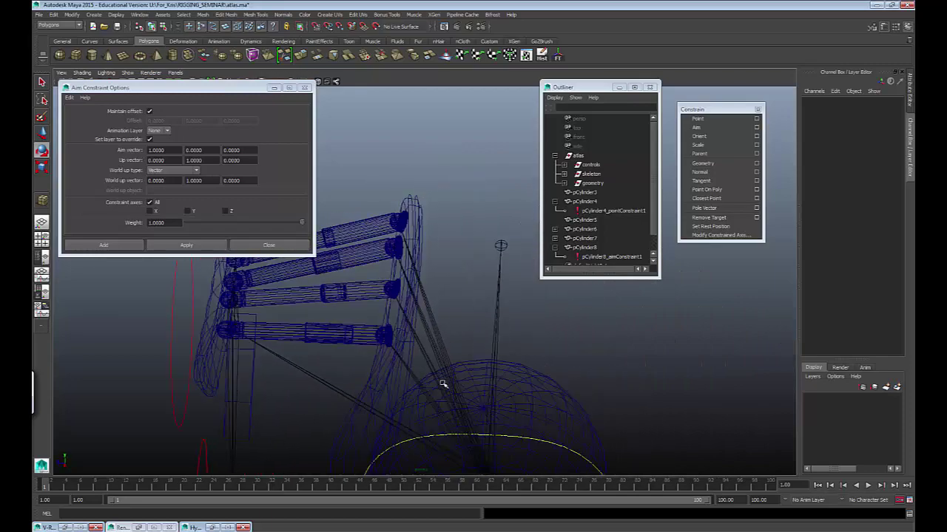
pyautogui.keyDown('alt'); pyautogui.moveTo(459, 359); pyautogui.dragTo(453, 294, button='middle'); pyautogui.keyUp('alt')
pyautogui.click(603, 175)
pyautogui.keyDown('alt'); pyautogui.moveTo(443, 355); pyautogui.dragTo(437, 333); pyautogui.keyUp('alt')
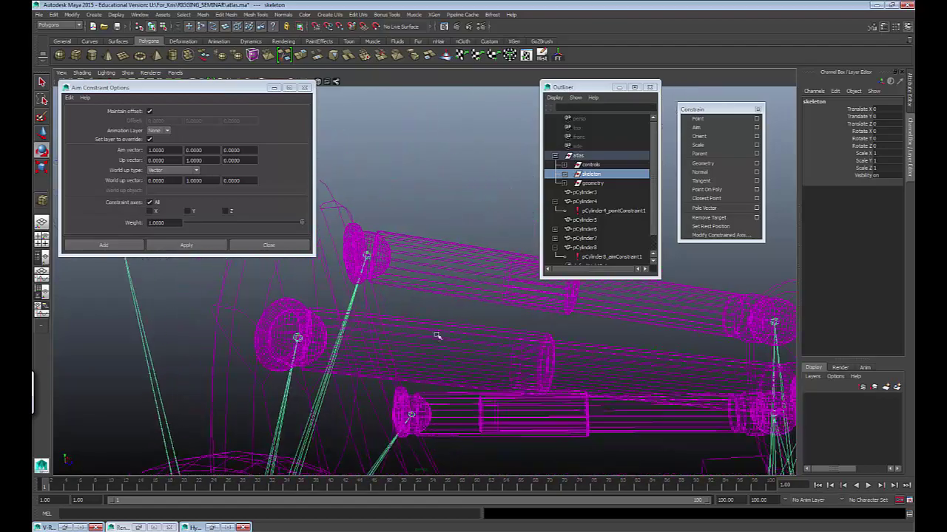
# Step: Inspect UL_ball_socket up close and try to select the joint at its centre
pyautogui.click(366, 240)
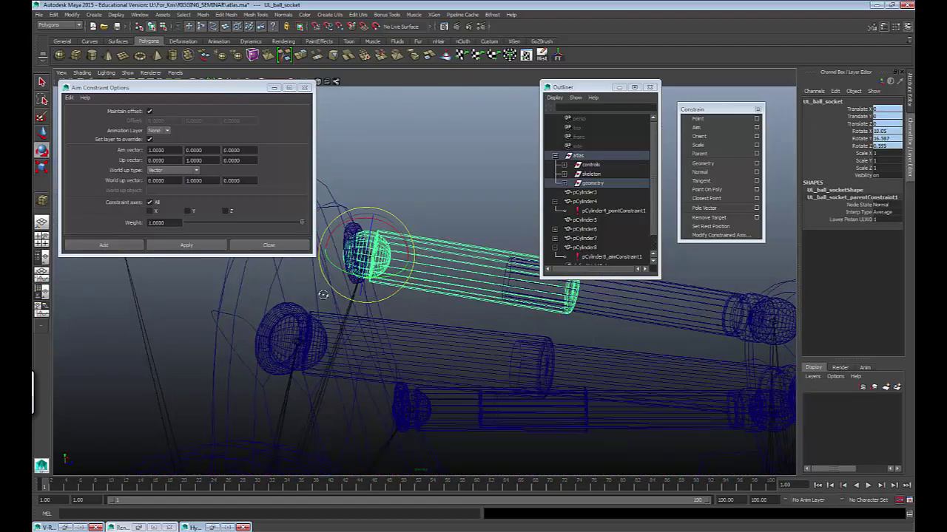
pyautogui.keyDown('alt'); pyautogui.moveTo(323, 294); pyautogui.dragTo(465, 334); pyautogui.keyUp('alt')
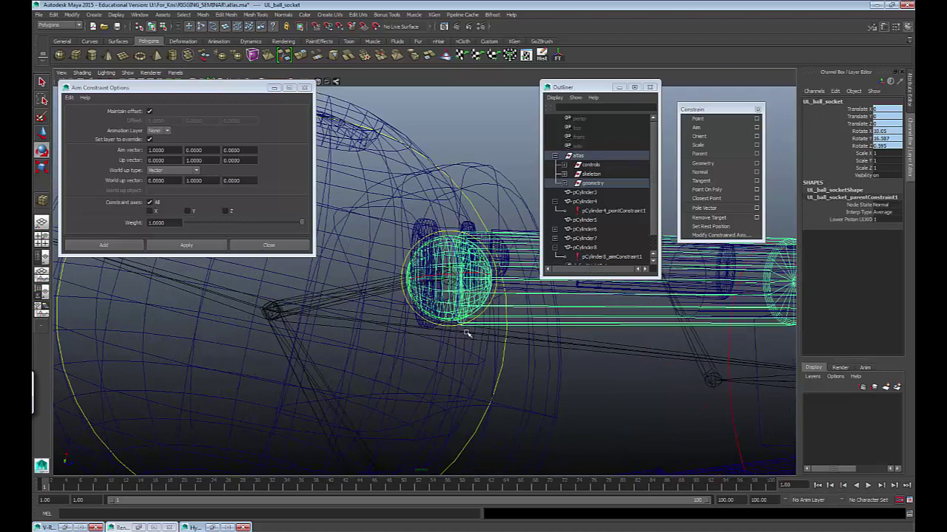
pyautogui.keyDown('alt'); pyautogui.moveTo(438, 340); pyautogui.dragTo(390, 266); pyautogui.keyUp('alt')
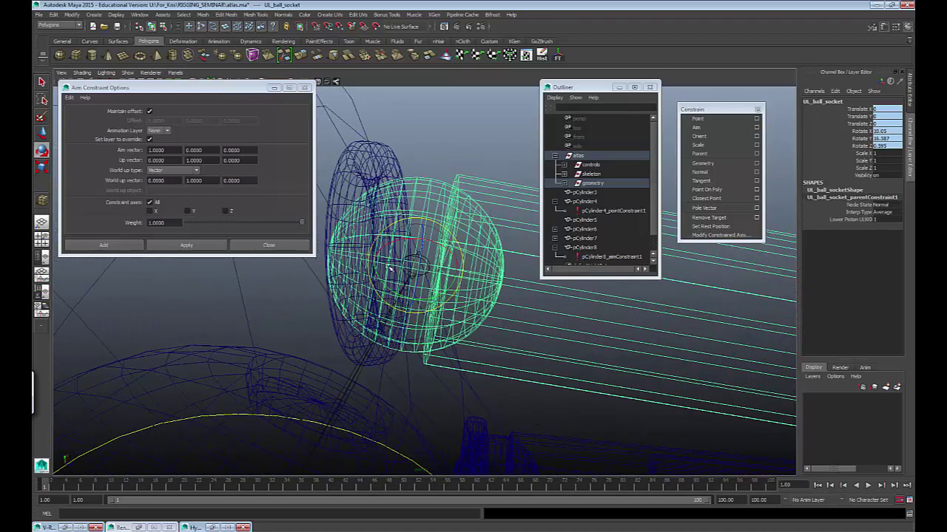
pyautogui.click(420, 272)
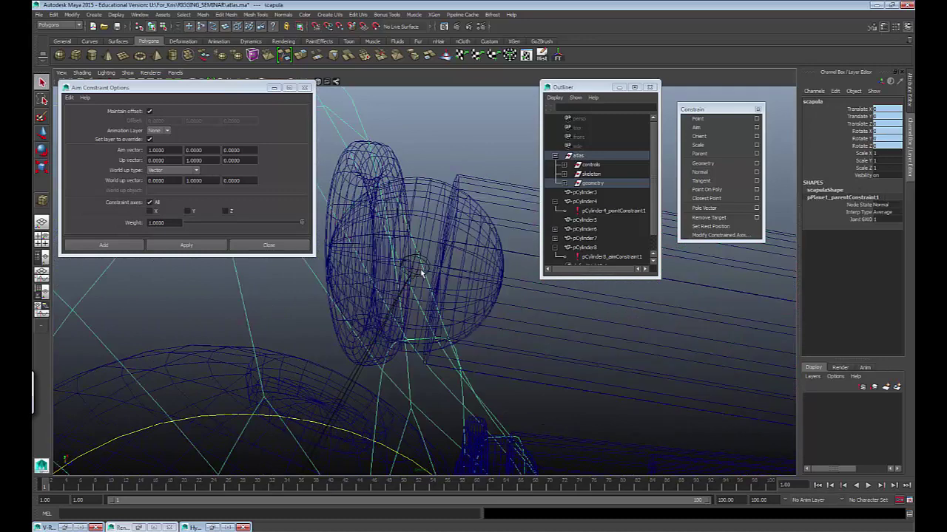
# Step: Turn off the drawing overrides of the skeleton group and clear the selection
pyautogui.click(591, 174)
pyautogui.hotkey('ctrl', 'a')
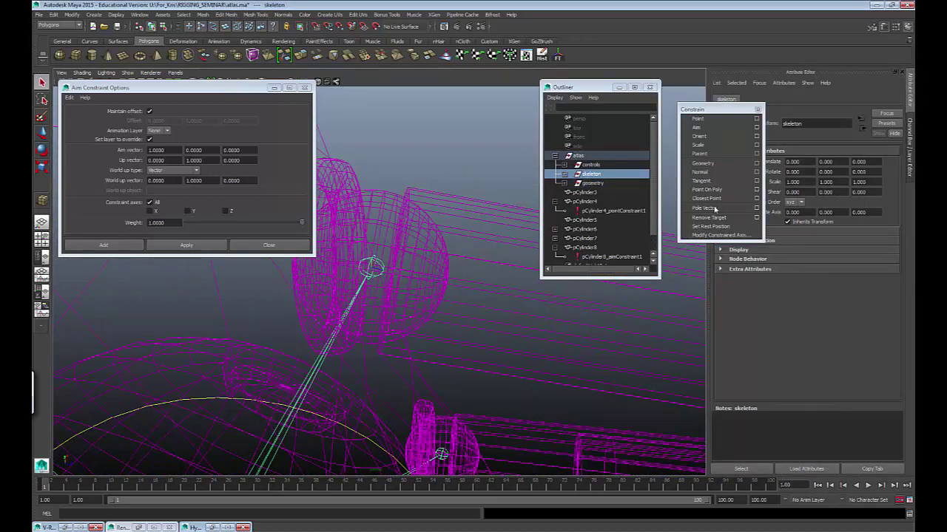
pyautogui.moveTo(710, 111); pyautogui.dragTo(645, 84)
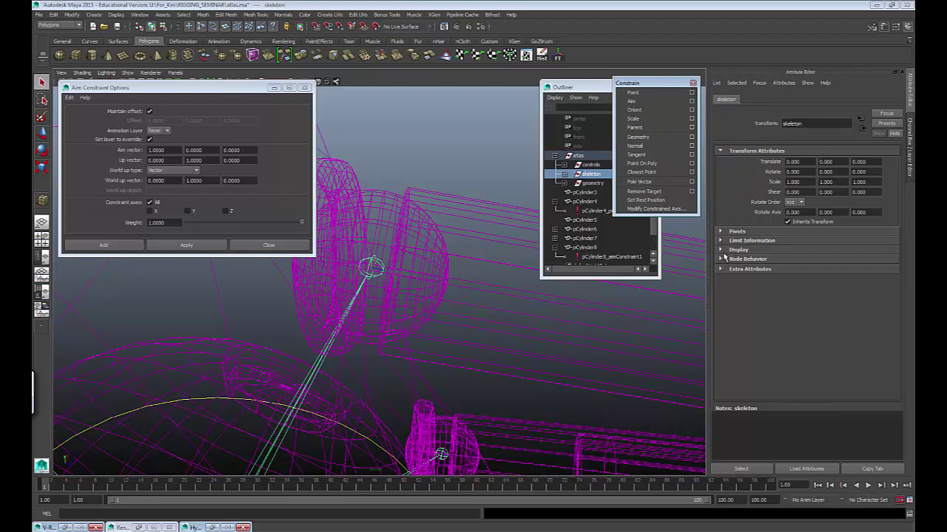
pyautogui.click(721, 250)
pyautogui.click(721, 356)
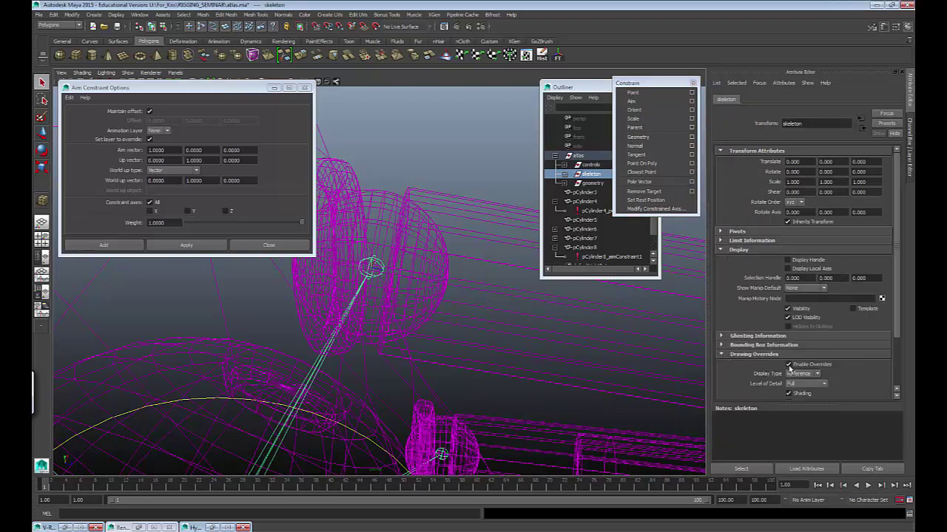
pyautogui.click(489, 113)
# Step: Select the lower_piston_UL joint at the centre of the ball socket and examine the piston it drives
pyautogui.keyDown('alt'); pyautogui.moveTo(485, 178); pyautogui.dragTo(400, 250); pyautogui.keyUp('alt')
pyautogui.click(379, 255)
pyautogui.keyDown('alt'); pyautogui.moveTo(430, 218); pyautogui.dragTo(427, 238); pyautogui.keyUp('alt')
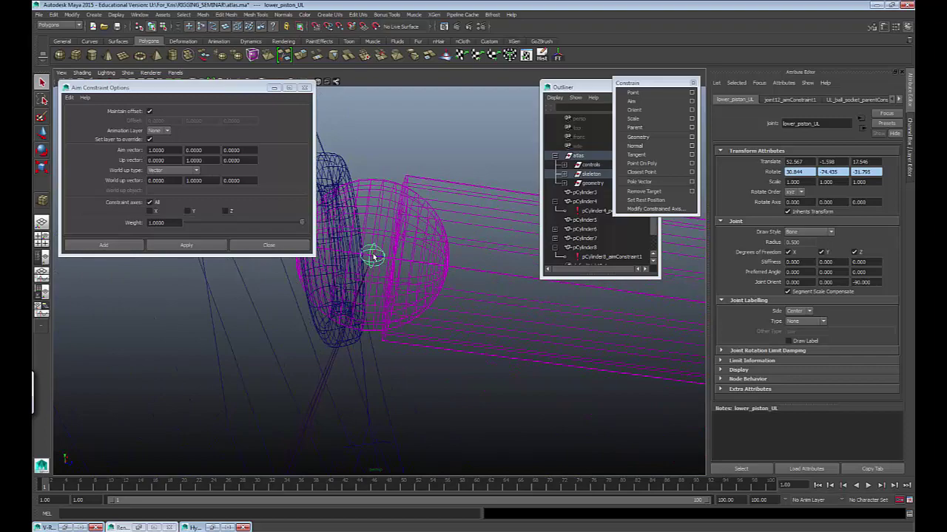
pyautogui.keyDown('alt'); pyautogui.moveTo(507, 366); pyautogui.dragTo(524, 311, button='right'); pyautogui.keyUp('alt')
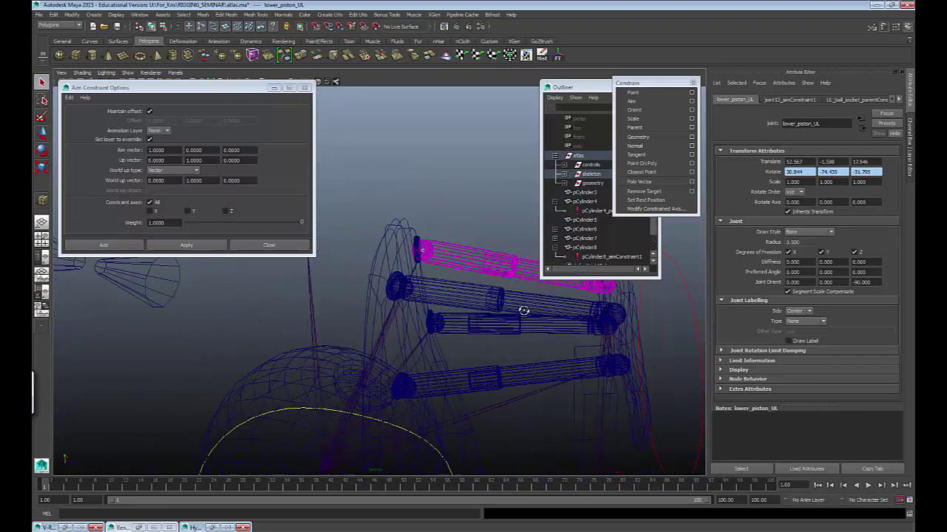
# Step: Create a tall polygon cylinder beside the tapered cylinder pairs
pyautogui.keyDown('alt'); pyautogui.moveTo(524, 310); pyautogui.dragTo(219, 196); pyautogui.keyUp('alt')
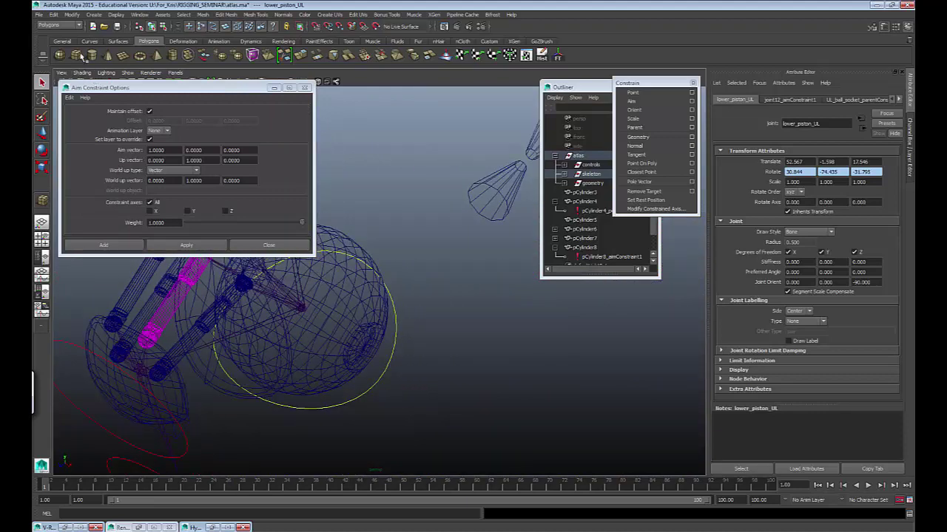
pyautogui.keyDown('alt'); pyautogui.moveTo(325, 347); pyautogui.dragTo(412, 312); pyautogui.keyUp('alt')
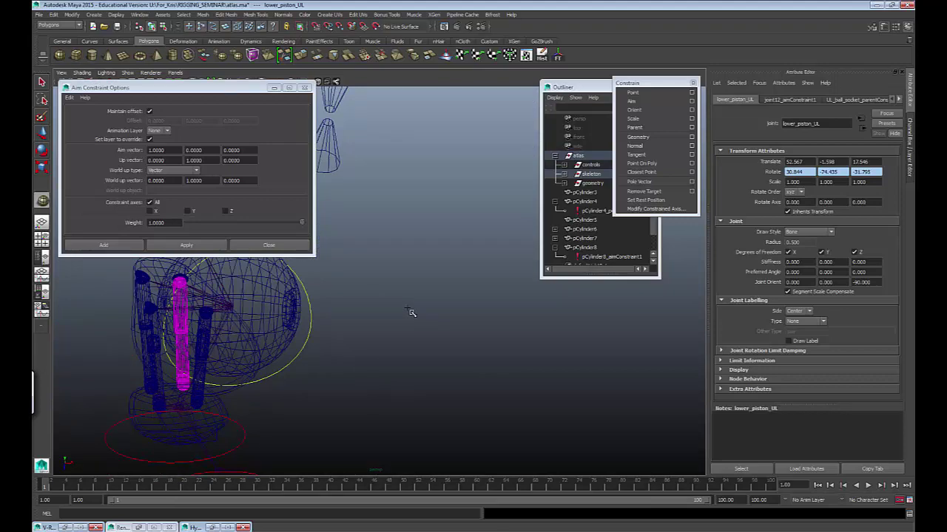
pyautogui.keyDown('alt'); pyautogui.moveTo(427, 265); pyautogui.dragTo(271, 276); pyautogui.keyUp('alt')
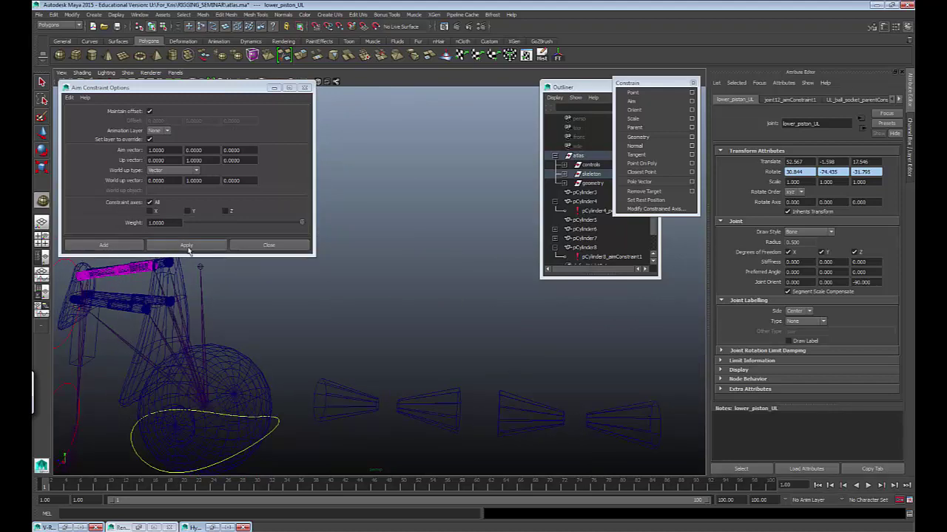
pyautogui.keyDown('alt'); pyautogui.moveTo(378, 250); pyautogui.dragTo(239, 170); pyautogui.keyUp('alt')
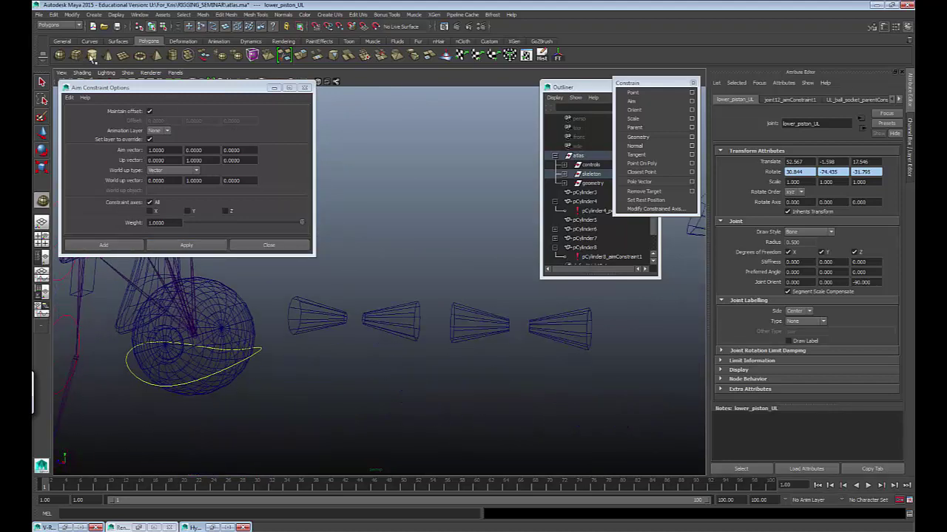
pyautogui.keyDown('alt'); pyautogui.moveTo(492, 382); pyautogui.dragTo(429, 296); pyautogui.keyUp('alt')
# Step: Duplicate the tall cylinder and scale the copy to about 0.794 in X and Z and 0.989 in Y
pyautogui.hotkey('ctrl', 'd')
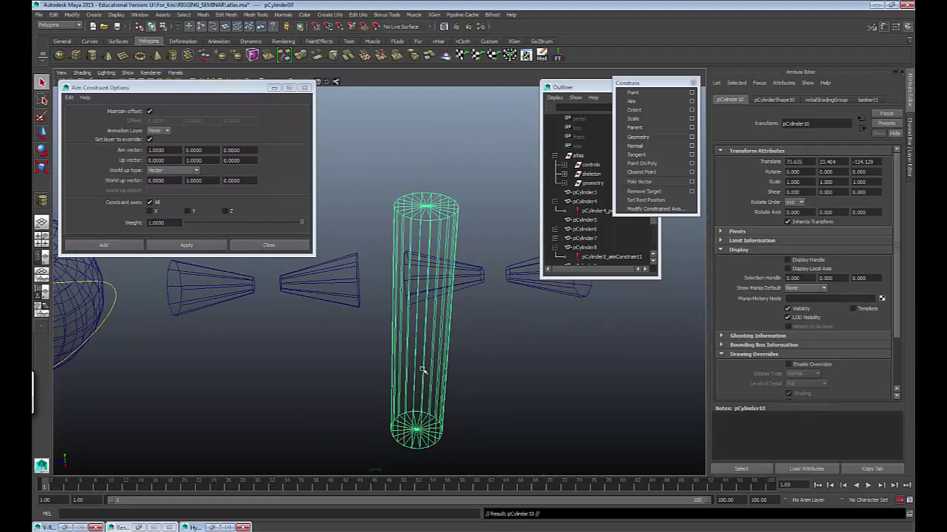
pyautogui.press('r')
pyautogui.moveTo(420, 331); pyautogui.dragTo(396, 332)
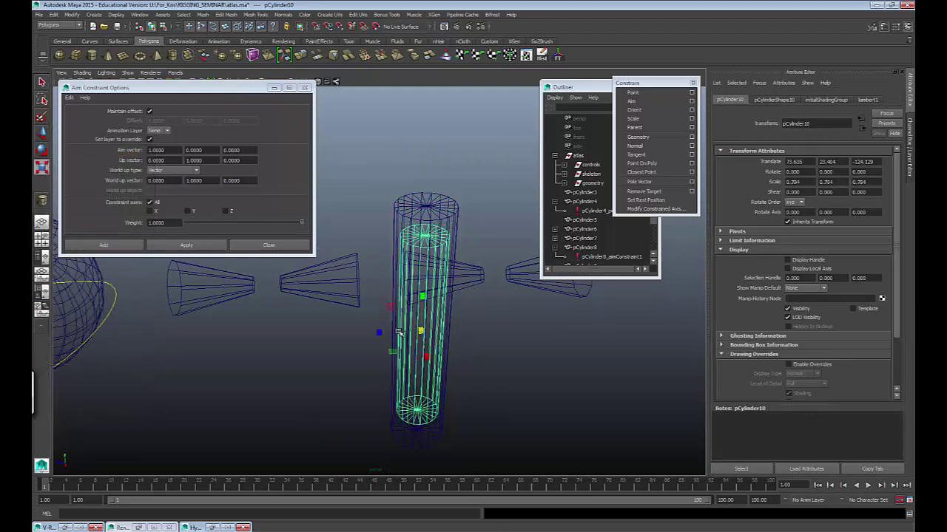
pyautogui.moveTo(422, 297); pyautogui.dragTo(429, 163)
# Step: Raise the narrower cylinder to about 46.2 in Translate Y so it extends out of the wider one, and deselect it
pyautogui.press('w')
pyautogui.keyDown('alt'); pyautogui.moveTo(459, 210); pyautogui.dragTo(453, 285); pyautogui.keyUp('alt')
pyautogui.keyDown('alt'); pyautogui.moveTo(452, 285); pyautogui.dragTo(390, 296, button='right'); pyautogui.keyUp('alt')
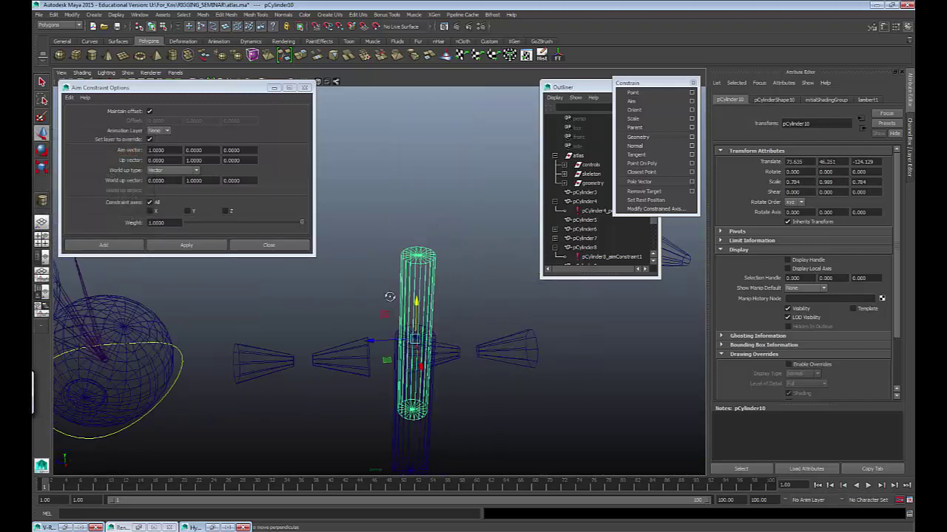
pyautogui.keyDown('alt'); pyautogui.moveTo(390, 296); pyautogui.dragTo(397, 170); pyautogui.keyUp('alt')
pyautogui.click(462, 260)
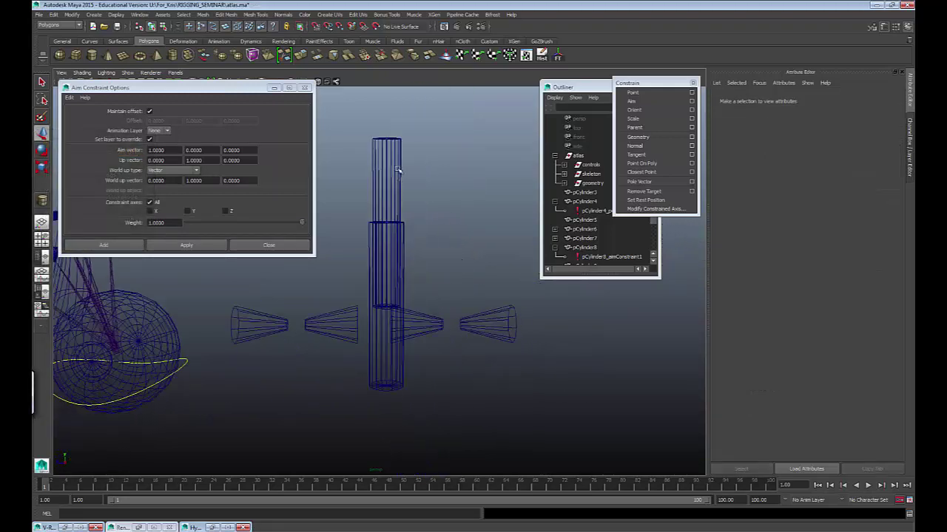
# Step: Create a polygon sphere at the base of the wide cylinder and scale it uniformly to about 0.648
pyautogui.click(59, 56)
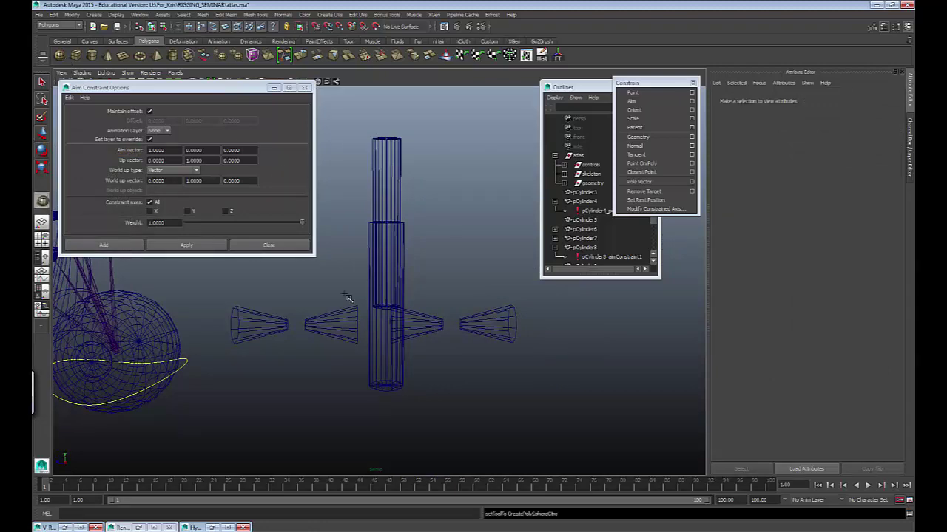
pyautogui.moveTo(386, 396)
pyautogui.mouseDown()
pyautogui.moveTo(405, 418)
pyautogui.moveTo(403, 376)
pyautogui.mouseUp()
pyautogui.press('w')
pyautogui.moveTo(443, 405); pyautogui.dragTo(428, 333)
pyautogui.keyDown('alt'); pyautogui.moveTo(466, 373); pyautogui.dragTo(536, 423, button='right'); pyautogui.keyUp('alt')
pyautogui.keyDown('alt'); pyautogui.moveTo(368, 307); pyautogui.dragTo(441, 390, button='middle'); pyautogui.keyUp('alt')
pyautogui.press('r')
pyautogui.moveTo(441, 390); pyautogui.dragTo(399, 390)
# Step: Duplicate the sphere and raise the copy to about 69.4 in Translate Y, at the tip of the narrow cylinder
pyautogui.hotkey('ctrl', 'd')
pyautogui.press('w')
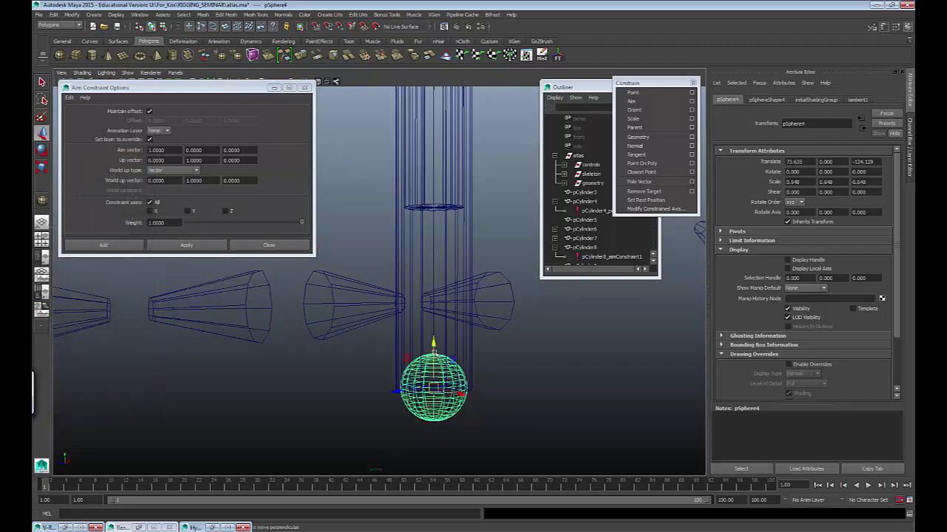
pyautogui.moveTo(434, 347); pyautogui.dragTo(435, 33)
pyautogui.keyDown('alt'); pyautogui.moveTo(422, 120); pyautogui.dragTo(414, 475, button='middle'); pyautogui.keyUp('alt')
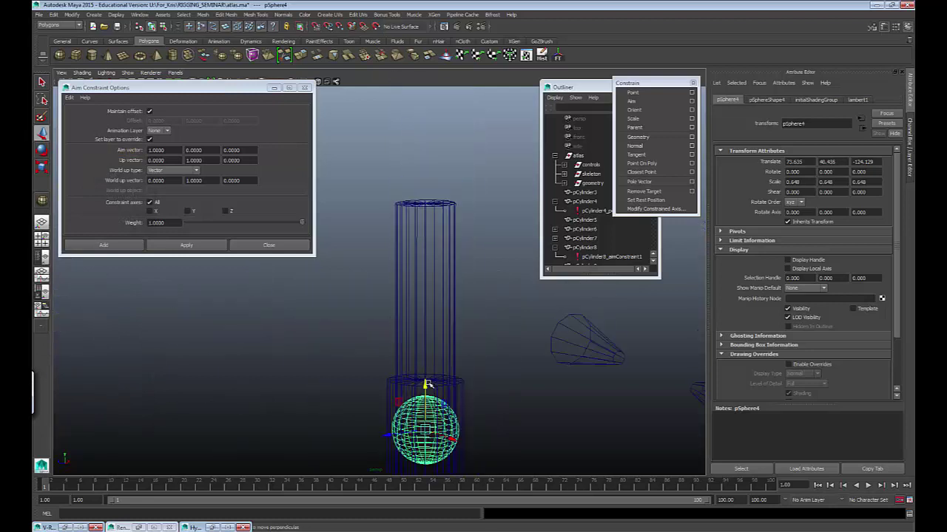
pyautogui.moveTo(427, 385); pyautogui.dragTo(422, 158)
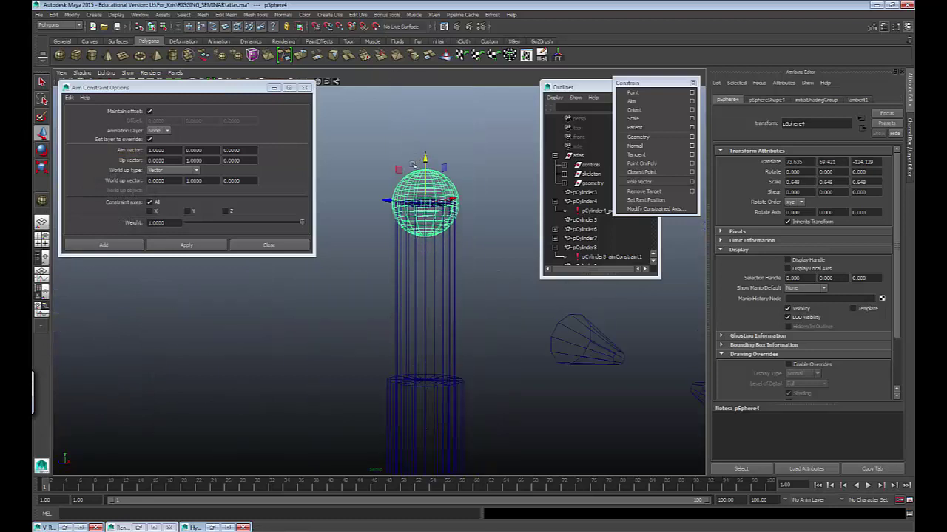
# Step: Scale the upper sphere uniformly to about 0.519, deselect it and switch the viewport to smooth shaded display
pyautogui.press('r')
pyautogui.moveTo(425, 201); pyautogui.dragTo(414, 204)
pyautogui.click(472, 254)
pyautogui.press('5')
pyautogui.keyDown('alt'); pyautogui.moveTo(488, 277); pyautogui.dragTo(483, 331); pyautogui.keyUp('alt')
pyautogui.keyDown('alt'); pyautogui.moveTo(482, 332); pyautogui.dragTo(492, 274, button='middle'); pyautogui.keyUp('alt')
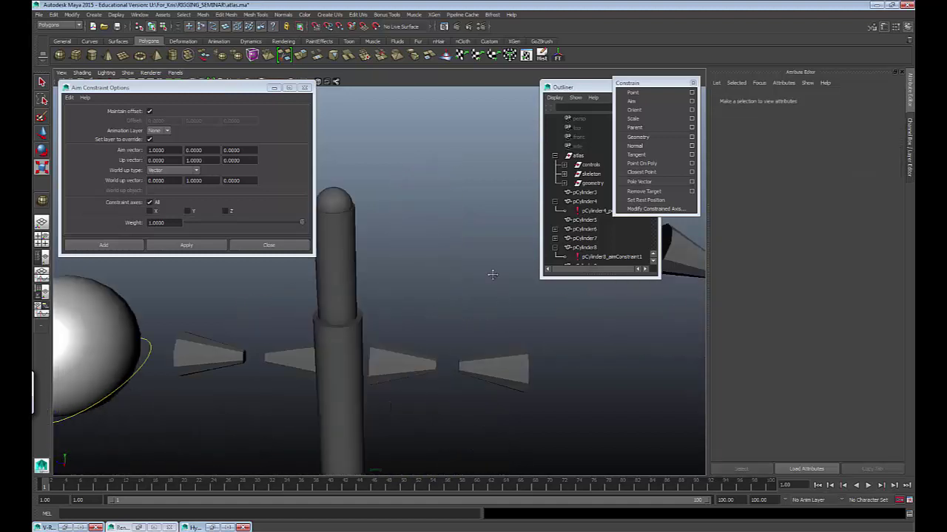
# Step: Examine the spheres capping the two ends of the piston, selecting each one
pyautogui.keyDown('alt'); pyautogui.moveTo(493, 275); pyautogui.dragTo(423, 277); pyautogui.keyUp('alt')
pyautogui.keyDown('alt'); pyautogui.moveTo(423, 277); pyautogui.dragTo(457, 332, button='middle'); pyautogui.keyUp('alt')
pyautogui.click(401, 153)
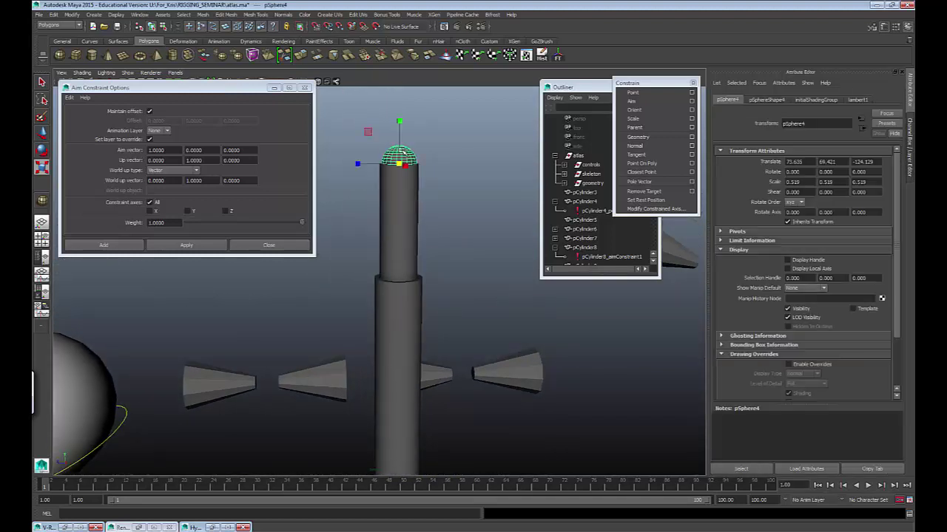
pyautogui.keyDown('alt'); pyautogui.moveTo(479, 284); pyautogui.dragTo(433, 355, button='middle'); pyautogui.keyUp('alt')
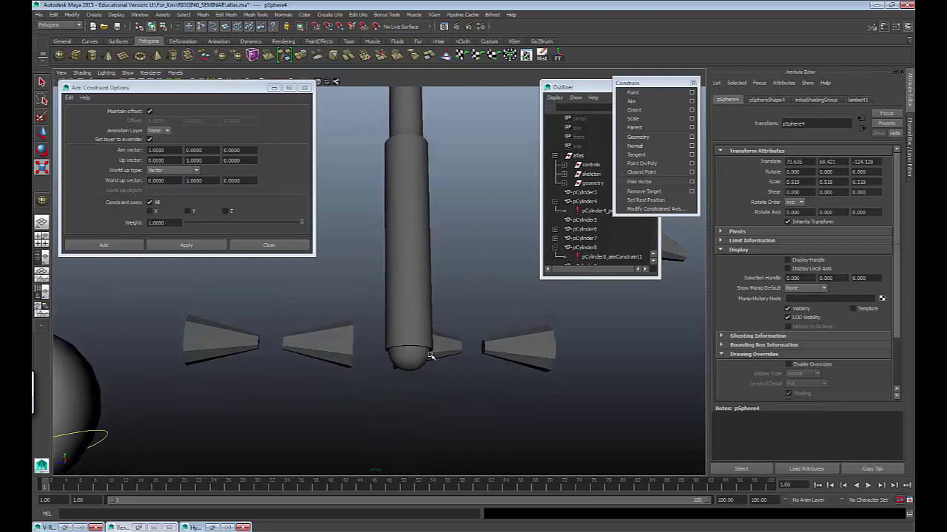
pyautogui.click(406, 362)
pyautogui.keyDown('alt'); pyautogui.moveTo(406, 362); pyautogui.dragTo(463, 374); pyautogui.keyUp('alt')
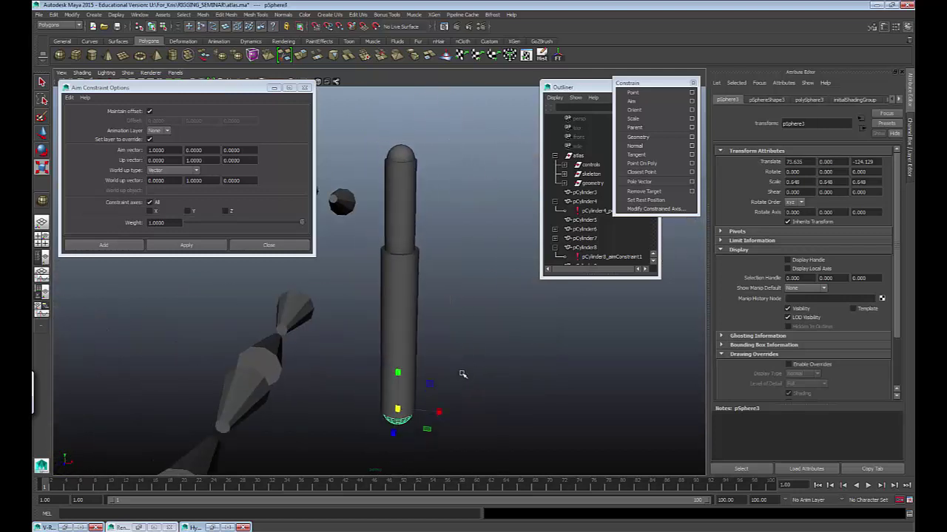
pyautogui.keyDown('alt'); pyautogui.moveTo(440, 326); pyautogui.dragTo(457, 324); pyautogui.keyUp('alt')
pyautogui.keyDown('alt'); pyautogui.moveTo(456, 323); pyautogui.dragTo(403, 284, button='right'); pyautogui.keyUp('alt')
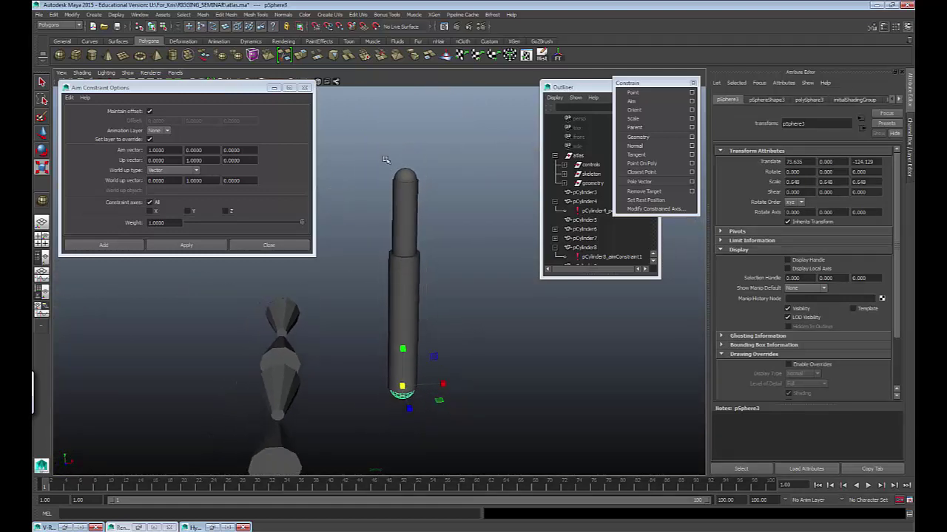
# Step: Select both cylinders and both end spheres, freeze their transformations and group them
pyautogui.moveTo(366, 151); pyautogui.dragTo(451, 472)
pyautogui.click(450, 435)
pyautogui.moveTo(361, 122); pyautogui.dragTo(444, 360)
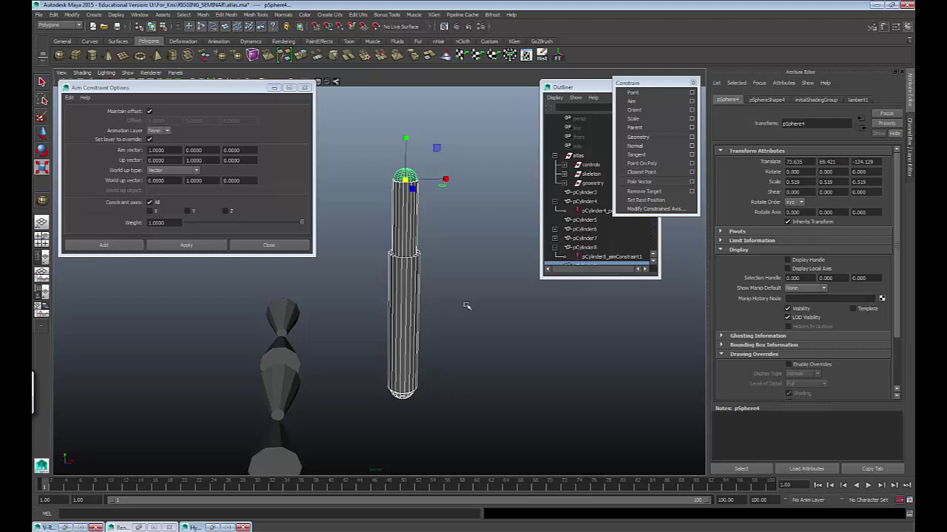
pyautogui.click(557, 55)
pyautogui.keyDown('alt'); pyautogui.moveTo(572, 366); pyautogui.dragTo(439, 360); pyautogui.keyUp('alt')
pyautogui.hotkey('ctrl', 'g')
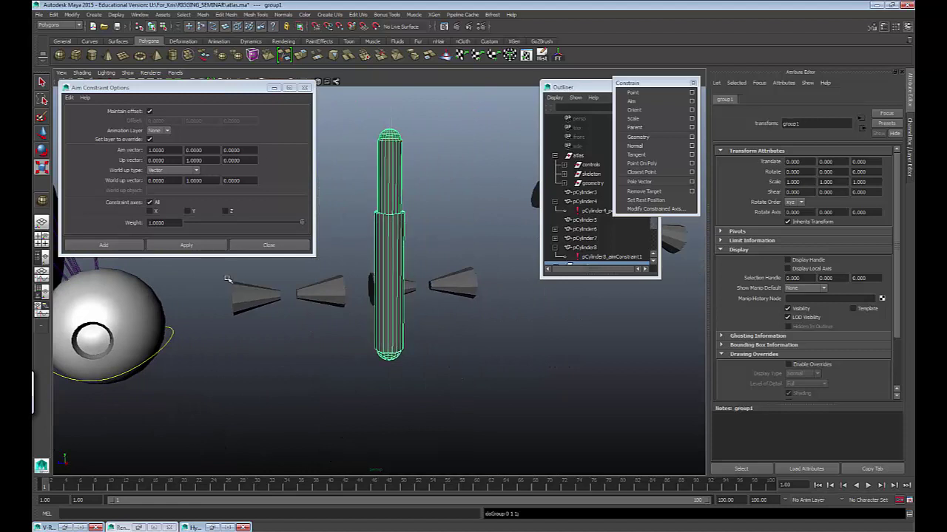
# Step: Center the piston group's pivot and rotate the group to about -102.4 in X
pyautogui.keyDown('alt'); pyautogui.moveTo(305, 315); pyautogui.dragTo(730, 371, button='middle'); pyautogui.keyUp('alt')
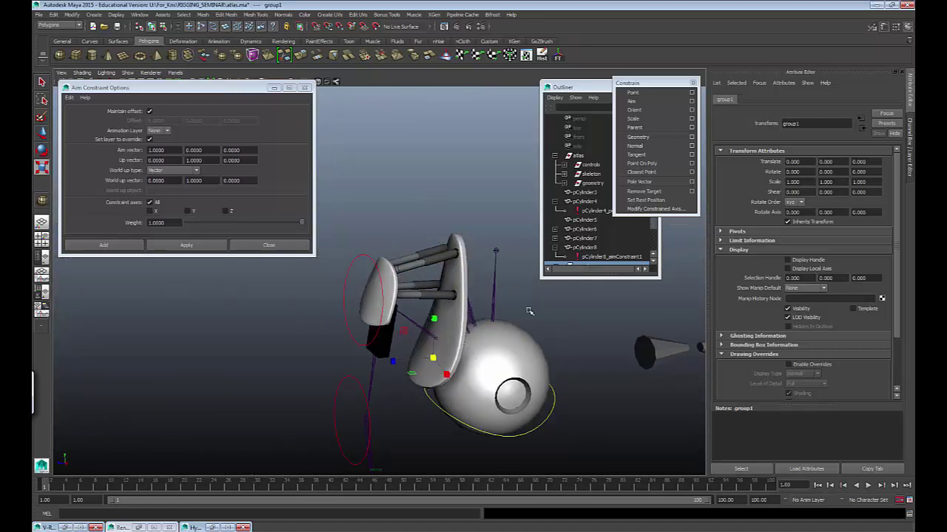
pyautogui.keyDown('alt'); pyautogui.moveTo(526, 308); pyautogui.dragTo(412, 315); pyautogui.keyUp('alt')
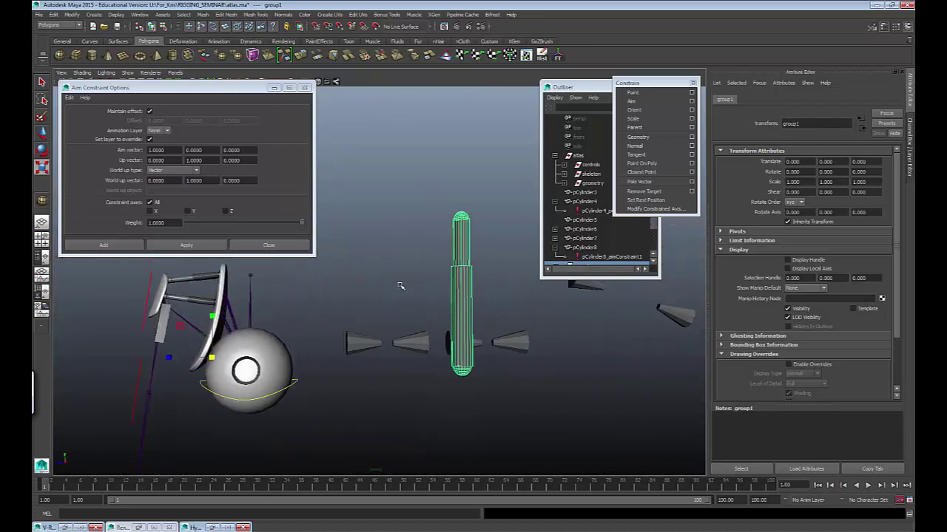
pyautogui.click(73, 14)
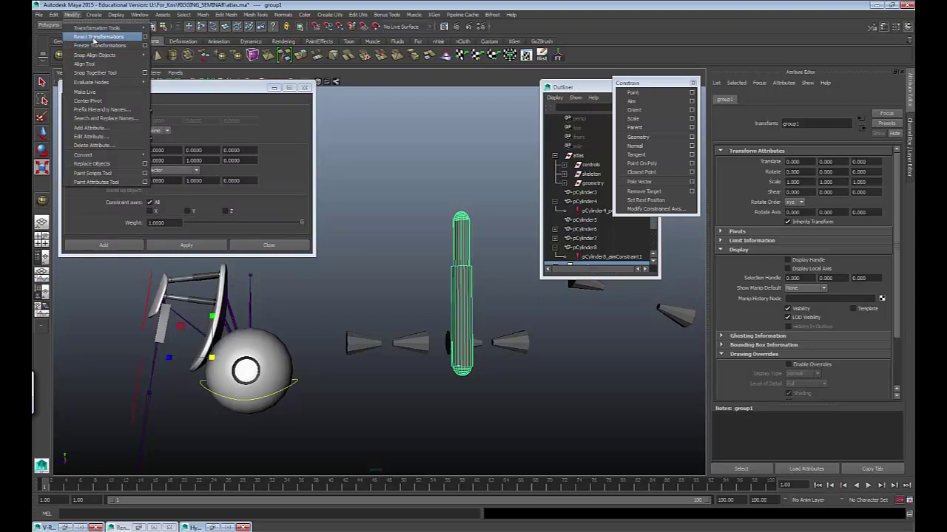
pyautogui.click(113, 102)
pyautogui.press('e')
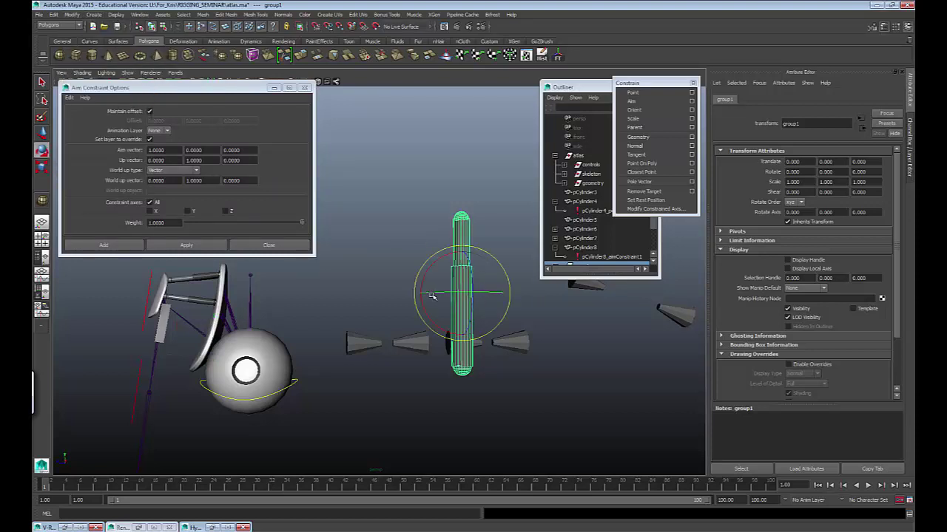
pyautogui.moveTo(431, 318); pyautogui.dragTo(424, 219)
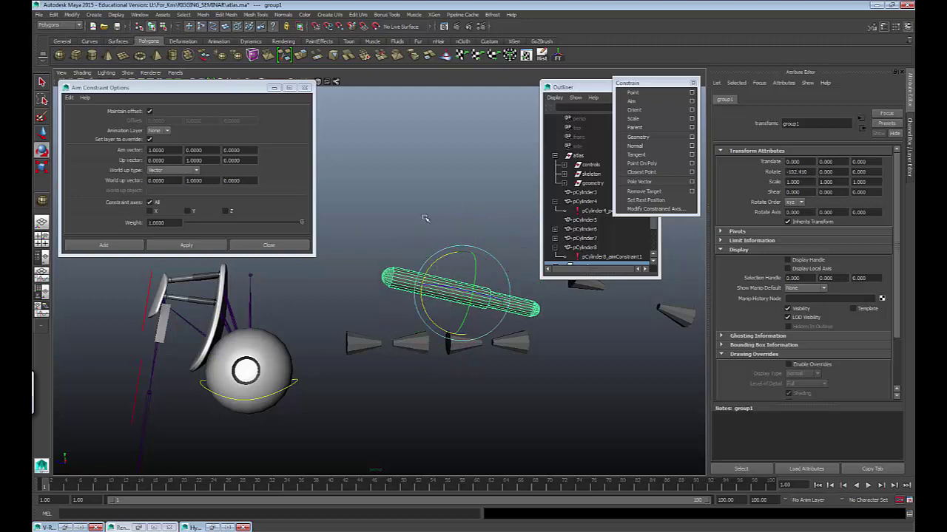
# Step: Move the piston group up above the tapered cylinders and deselect it
pyautogui.press('w')
pyautogui.moveTo(464, 293); pyautogui.dragTo(404, 156)
pyautogui.click(440, 268)
pyautogui.keyDown('alt'); pyautogui.moveTo(414, 244); pyautogui.dragTo(466, 342, button='middle'); pyautogui.keyUp('alt')
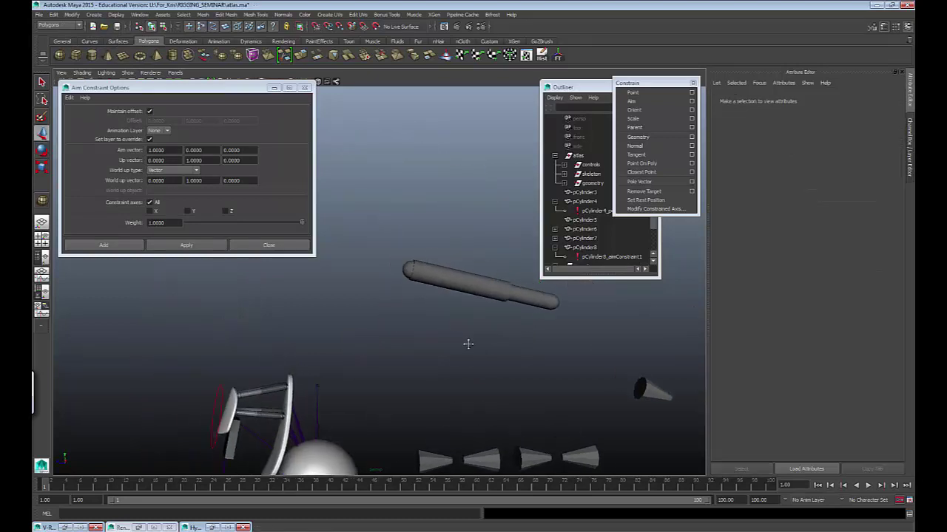
# Step: Examine the piston's parts by selecting the tip sphere, the narrow cylinder, the wide cylinder and the base sphere in turn
pyautogui.keyDown('alt'); pyautogui.moveTo(467, 342); pyautogui.dragTo(386, 332); pyautogui.keyUp('alt')
pyautogui.keyDown('alt'); pyautogui.moveTo(387, 332); pyautogui.dragTo(296, 307, button='middle'); pyautogui.keyUp('alt')
pyautogui.keyDown('alt'); pyautogui.moveTo(296, 307); pyautogui.dragTo(441, 330, button='right'); pyautogui.keyUp('alt')
pyautogui.keyDown('alt'); pyautogui.moveTo(441, 331); pyautogui.dragTo(448, 294); pyautogui.keyUp('alt')
pyautogui.click(592, 315)
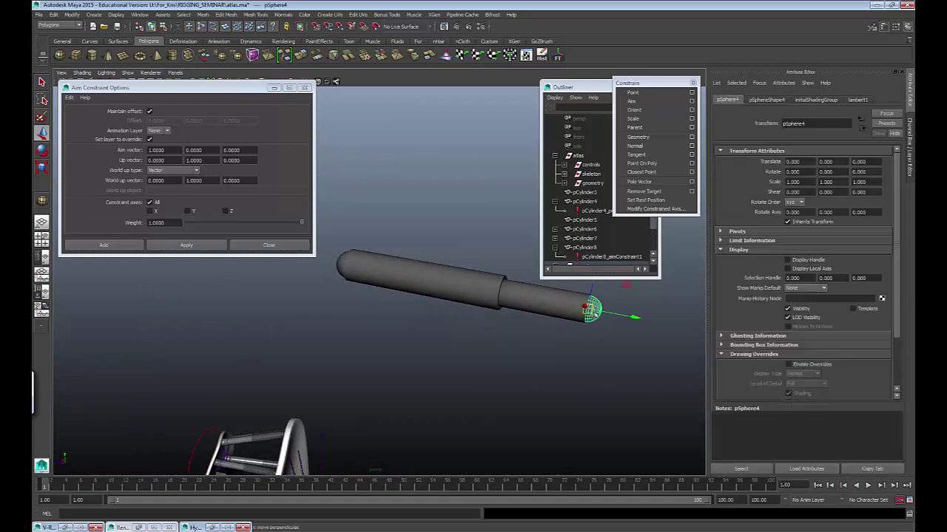
pyautogui.click(556, 310)
pyautogui.click(429, 294)
pyautogui.keyDown('alt'); pyautogui.moveTo(364, 278); pyautogui.dragTo(379, 281); pyautogui.keyUp('alt')
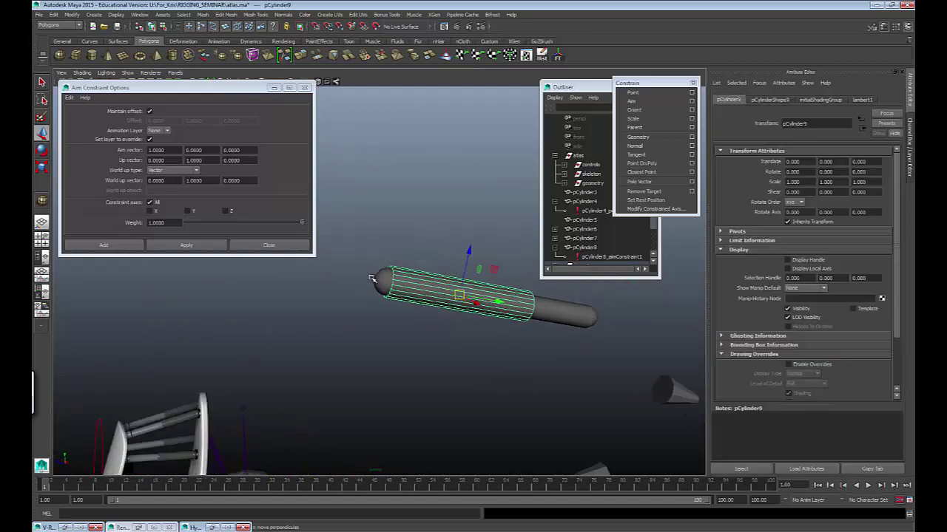
pyautogui.click(383, 288)
pyautogui.keyDown('alt'); pyautogui.moveTo(480, 326); pyautogui.dragTo(416, 339); pyautogui.keyUp('alt')
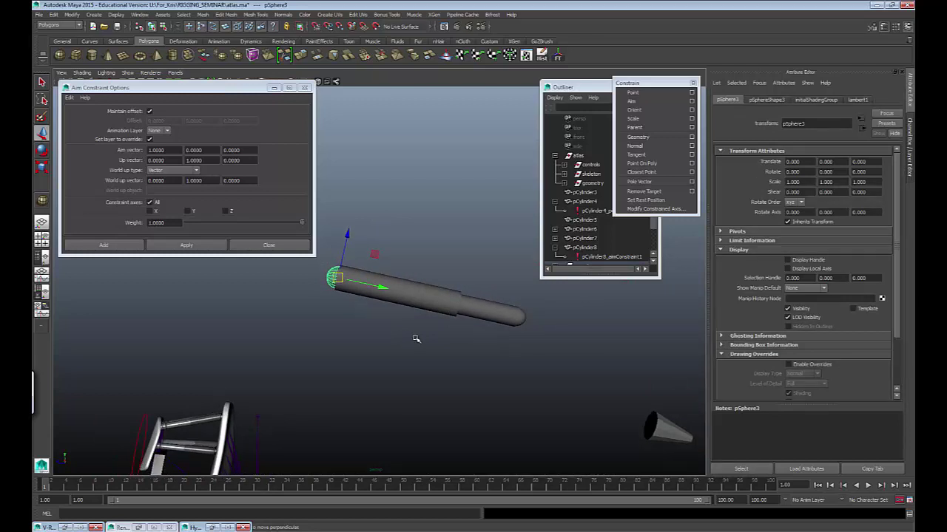
pyautogui.click(434, 324)
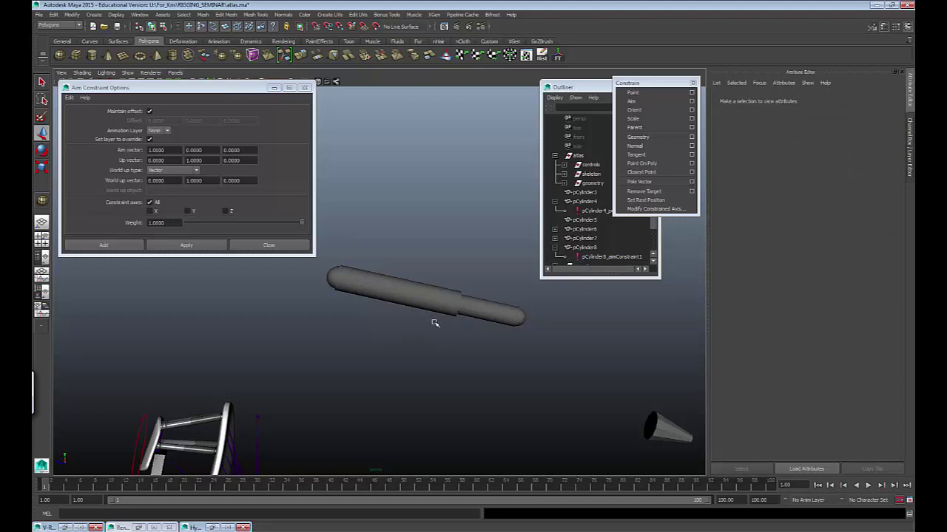
pyautogui.click(438, 290)
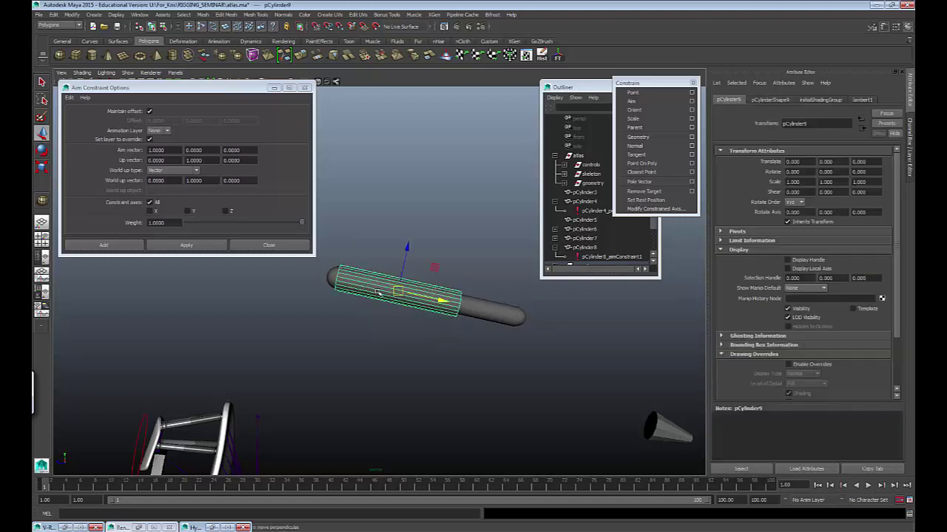
pyautogui.click(334, 278)
pyautogui.click(501, 387)
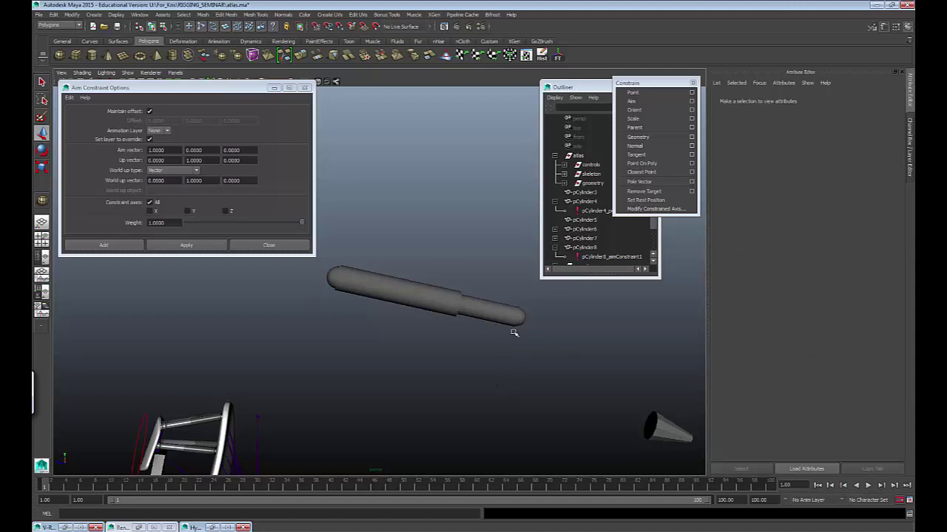
# Step: Create two separate single joints on the ground plane below the tapered cylinders with the Joint Tool, and deselect them
pyautogui.keyDown('alt'); pyautogui.moveTo(514, 333); pyautogui.dragTo(418, 207); pyautogui.keyUp('alt')
pyautogui.press('space')
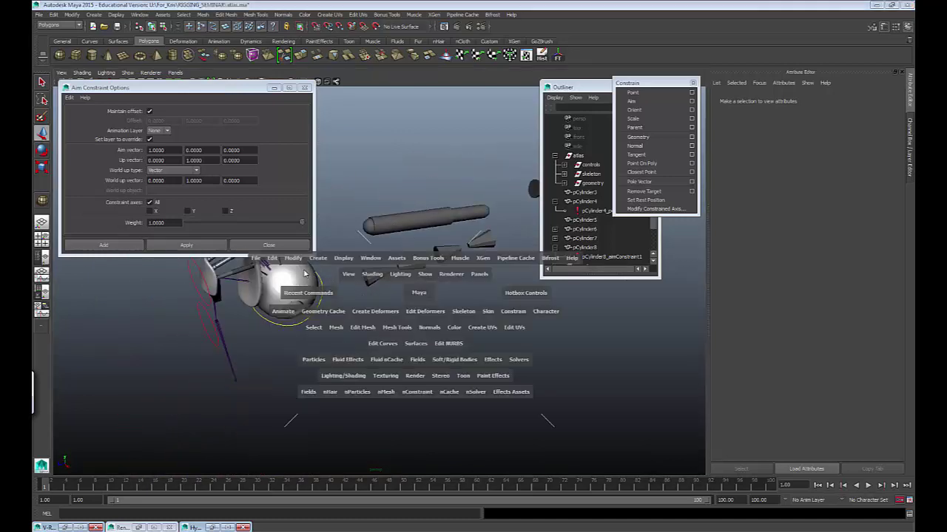
pyautogui.click(460, 314)
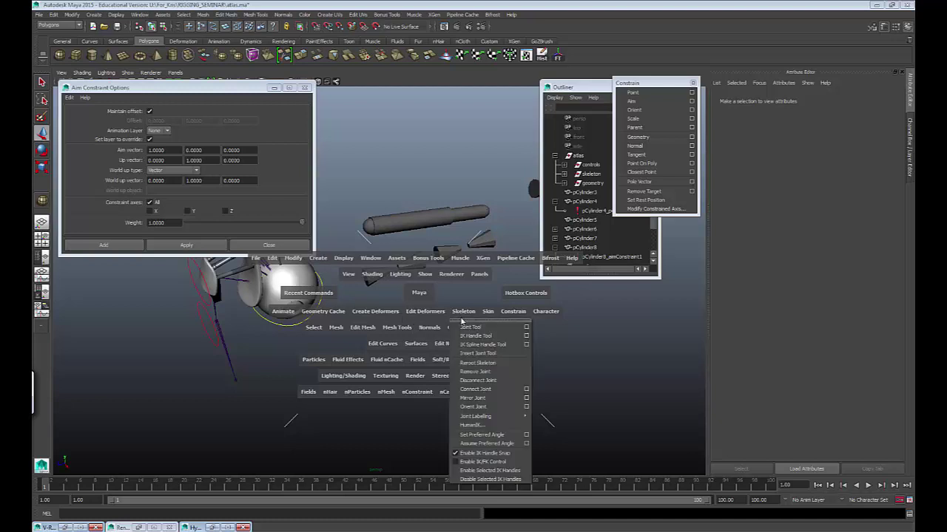
pyautogui.click(464, 326)
pyautogui.click(441, 343)
pyautogui.press('w')
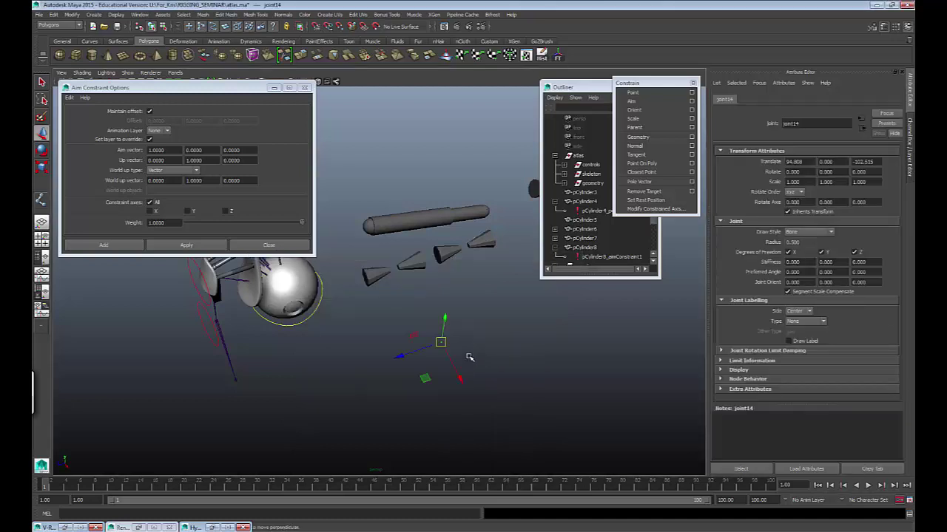
pyautogui.press('y')
pyautogui.click(494, 331)
pyautogui.press('w')
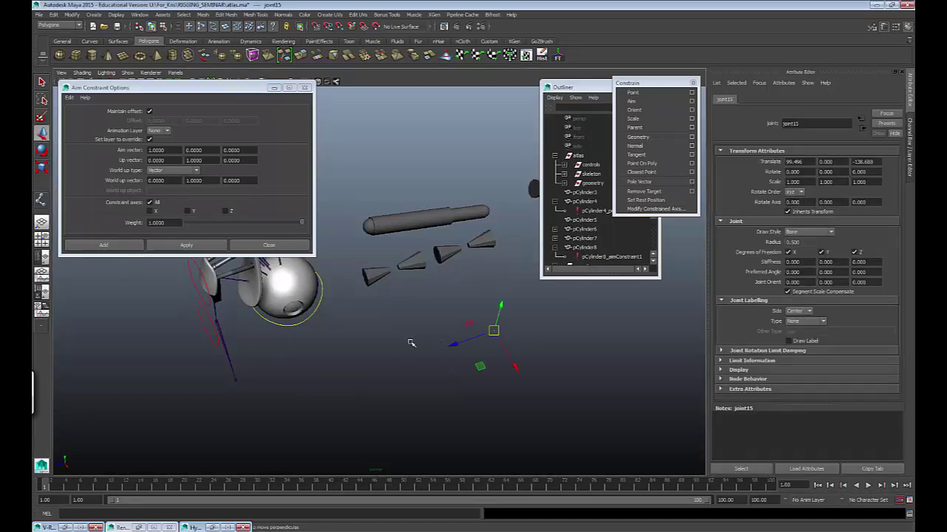
pyautogui.click(546, 448)
# Step: Select each of the two new joints in turn to examine their positions
pyautogui.keyDown('alt'); pyautogui.moveTo(464, 388); pyautogui.dragTo(487, 393); pyautogui.keyUp('alt')
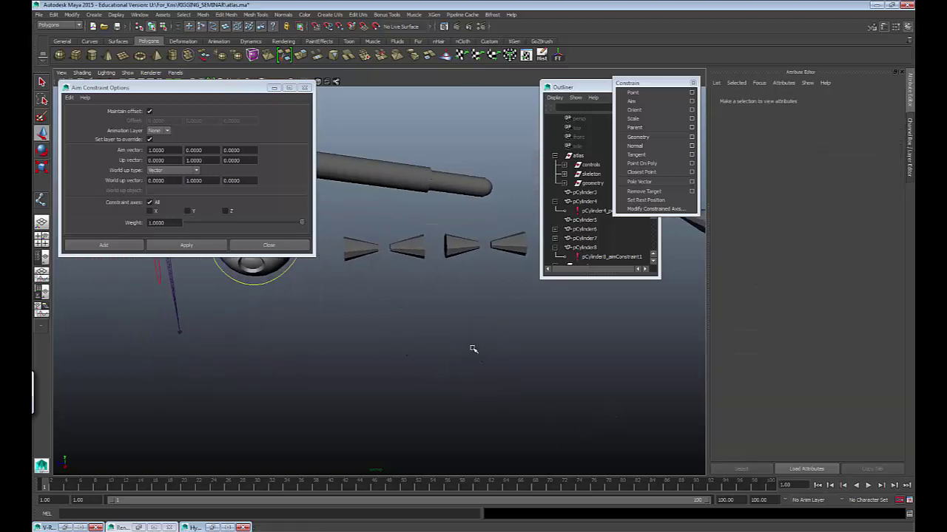
pyautogui.moveTo(473, 350); pyautogui.dragTo(494, 375)
pyautogui.moveTo(383, 327); pyautogui.dragTo(431, 386)
pyautogui.moveTo(450, 350); pyautogui.dragTo(495, 377)
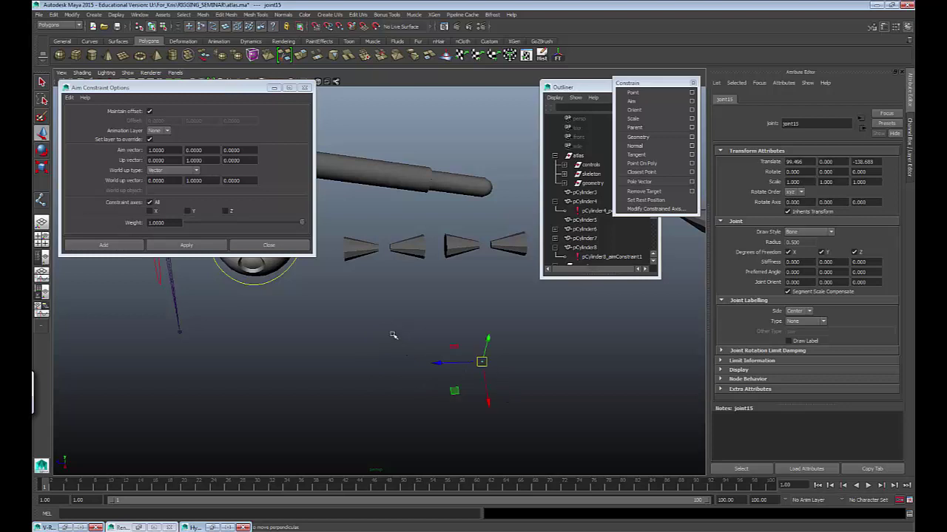
pyautogui.moveTo(393, 335); pyautogui.dragTo(423, 376)
pyautogui.moveTo(473, 347); pyautogui.dragTo(492, 372)
pyautogui.moveTo(392, 336); pyautogui.dragTo(426, 373)
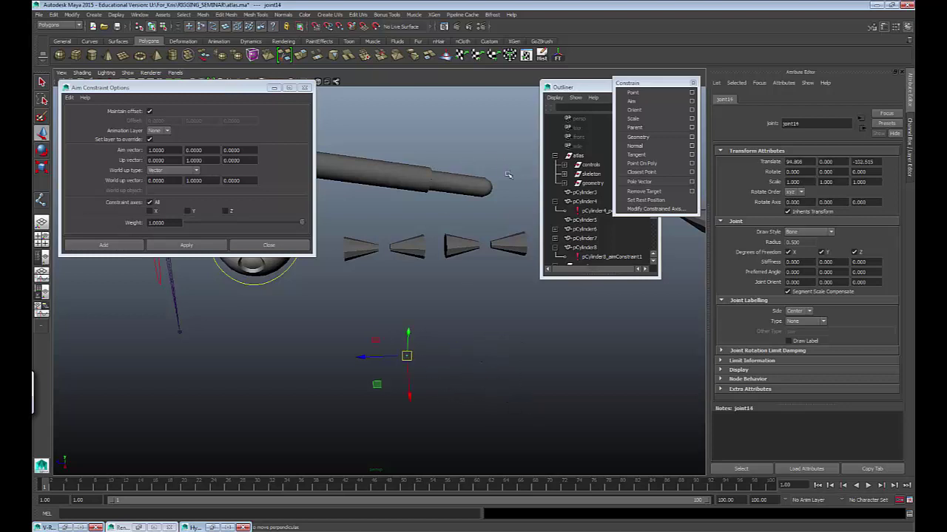
# Step: Point-constrain one of the new joints to the piston's tip sphere with Maintain offset turned off
pyautogui.click(491, 189)
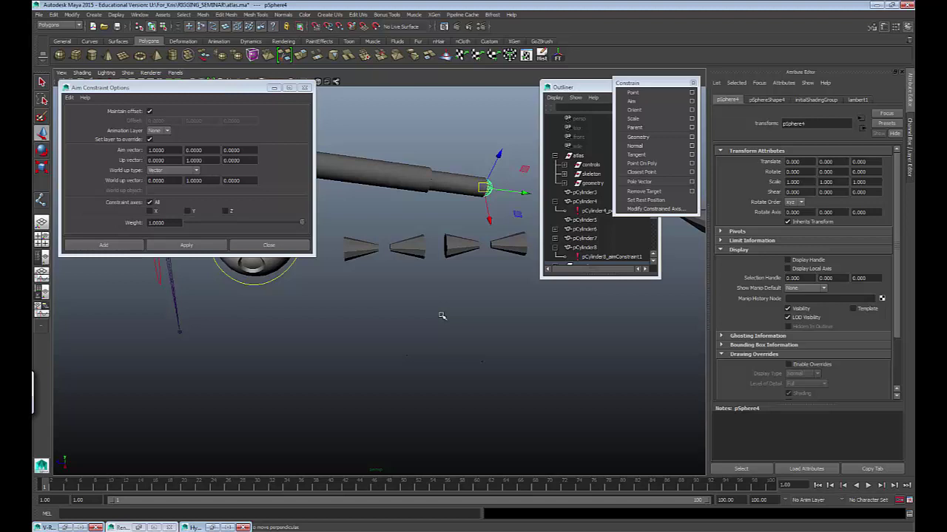
pyautogui.press('q')
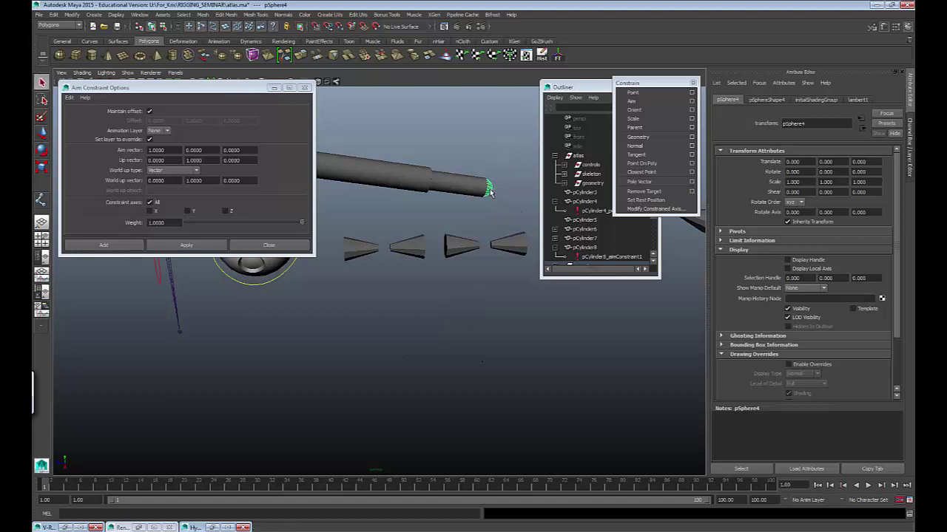
pyautogui.press('w')
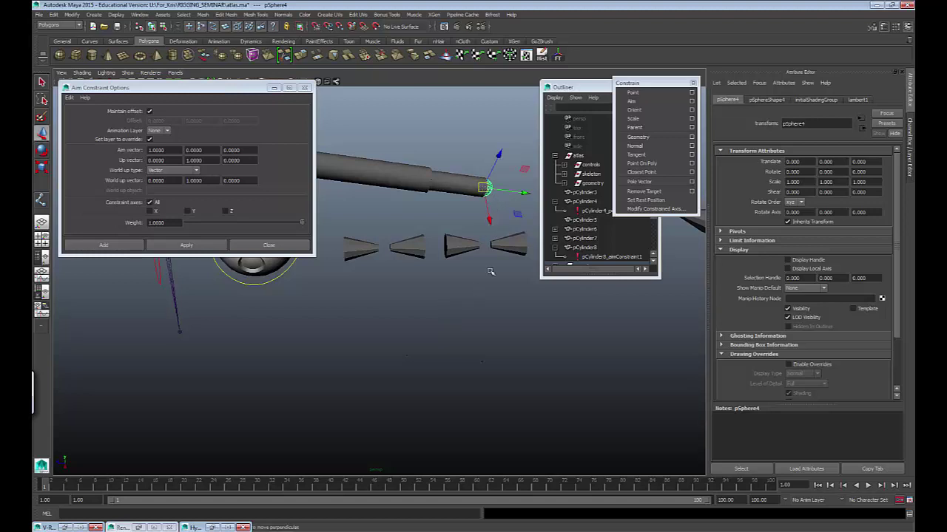
pyautogui.moveTo(471, 350); pyautogui.dragTo(620, 389)
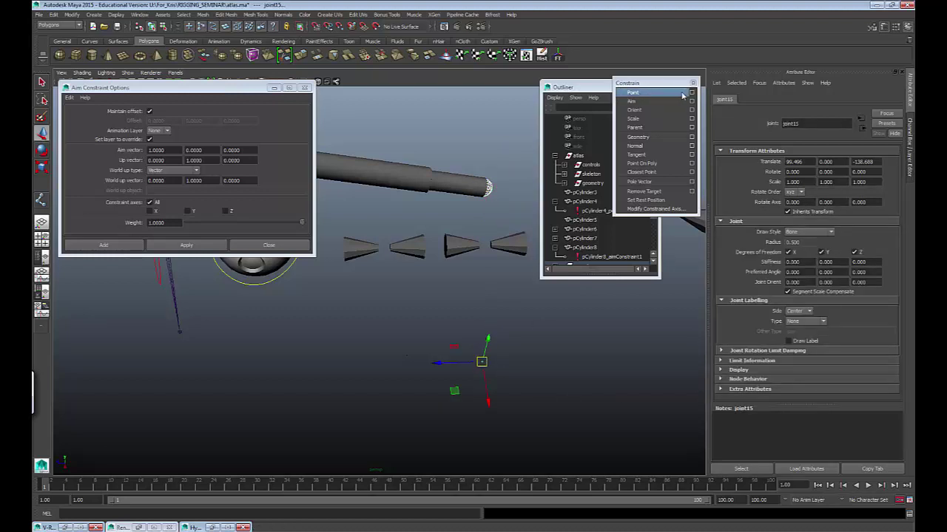
pyautogui.click(691, 92)
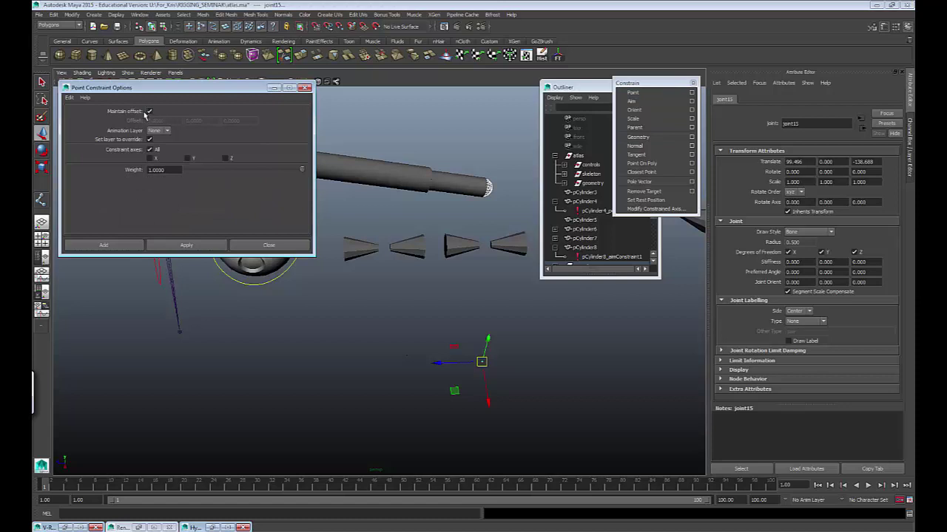
pyautogui.click(149, 111)
pyautogui.click(185, 245)
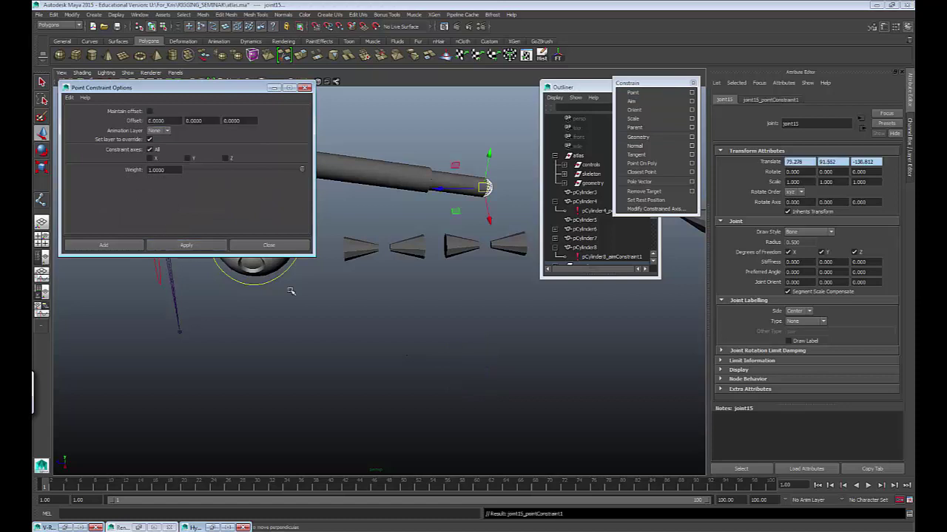
# Step: Point-constrain the other new joint to the piston's base sphere with the same options, and deselect it
pyautogui.keyDown('alt'); pyautogui.moveTo(458, 338); pyautogui.dragTo(503, 324); pyautogui.keyUp('alt')
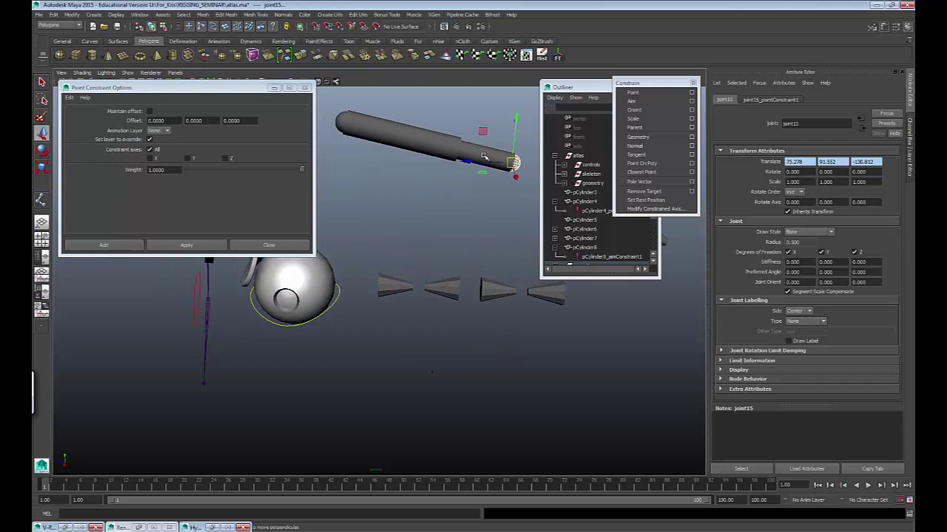
pyautogui.moveTo(423, 344); pyautogui.dragTo(453, 393)
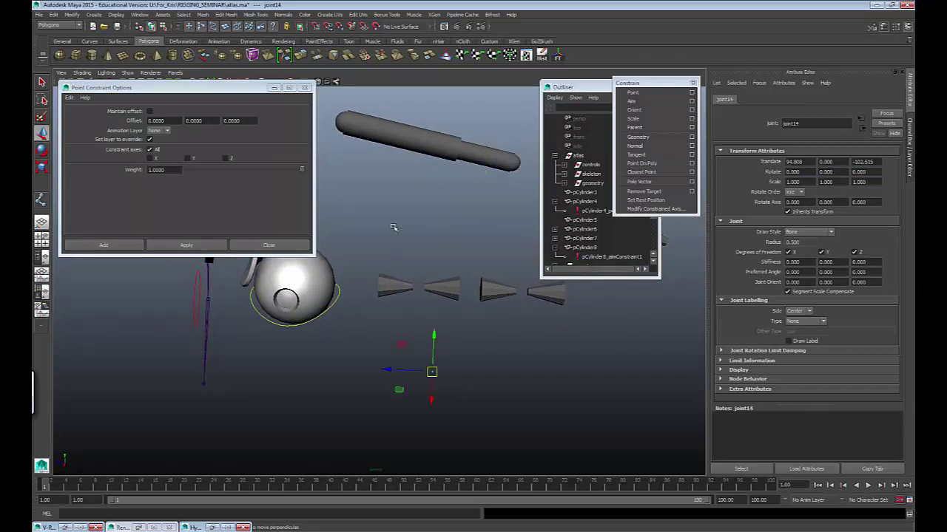
pyautogui.keyDown('alt'); pyautogui.moveTo(393, 226); pyautogui.dragTo(406, 221); pyautogui.keyUp('alt')
pyautogui.click(354, 138)
pyautogui.keyDown('alt'); pyautogui.moveTo(390, 225); pyautogui.dragTo(380, 185, button='middle'); pyautogui.keyUp('alt')
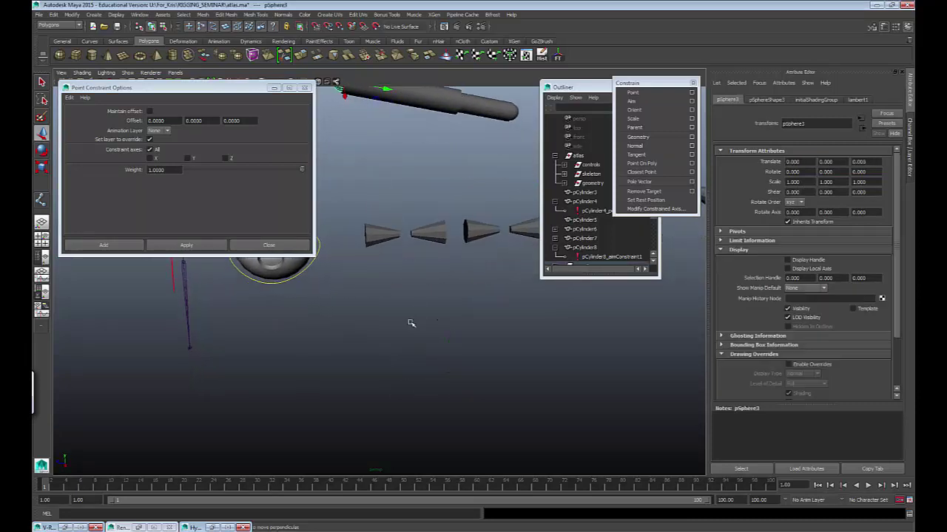
pyautogui.moveTo(410, 298); pyautogui.dragTo(482, 348)
pyautogui.keyDown('alt'); pyautogui.moveTo(355, 149); pyautogui.dragTo(370, 188, button='middle'); pyautogui.keyUp('alt')
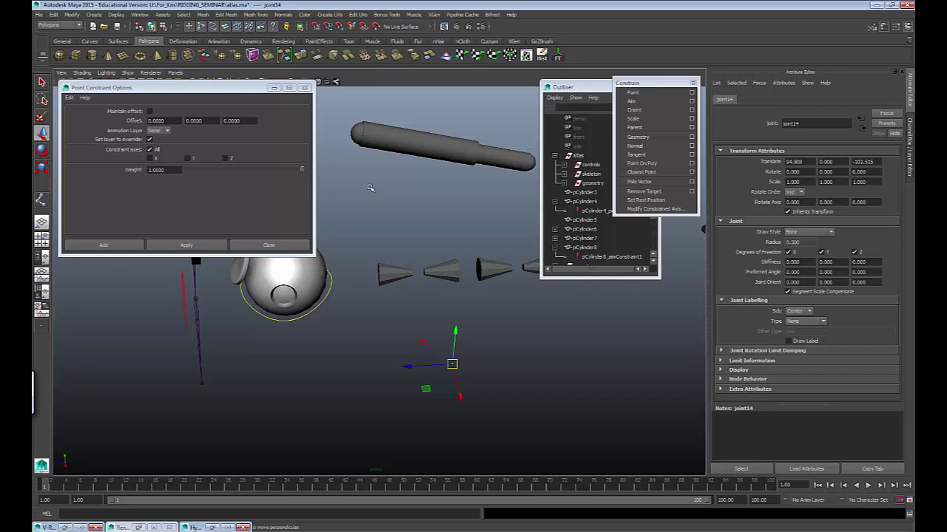
pyautogui.keyDown('alt'); pyautogui.moveTo(396, 205); pyautogui.dragTo(407, 213); pyautogui.keyUp('alt')
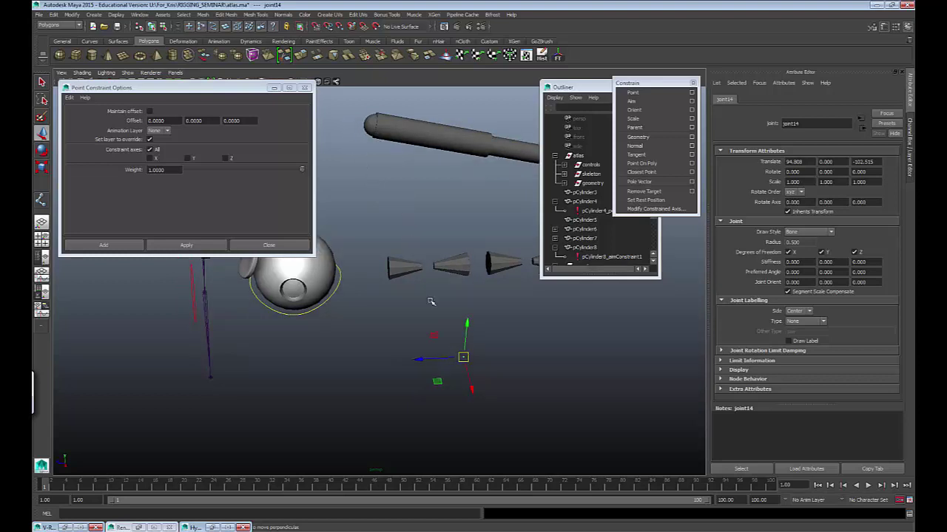
pyautogui.click(373, 127)
pyautogui.keyDown('shift'); pyautogui.moveTo(408, 315); pyautogui.dragTo(441, 342); pyautogui.keyUp('shift')
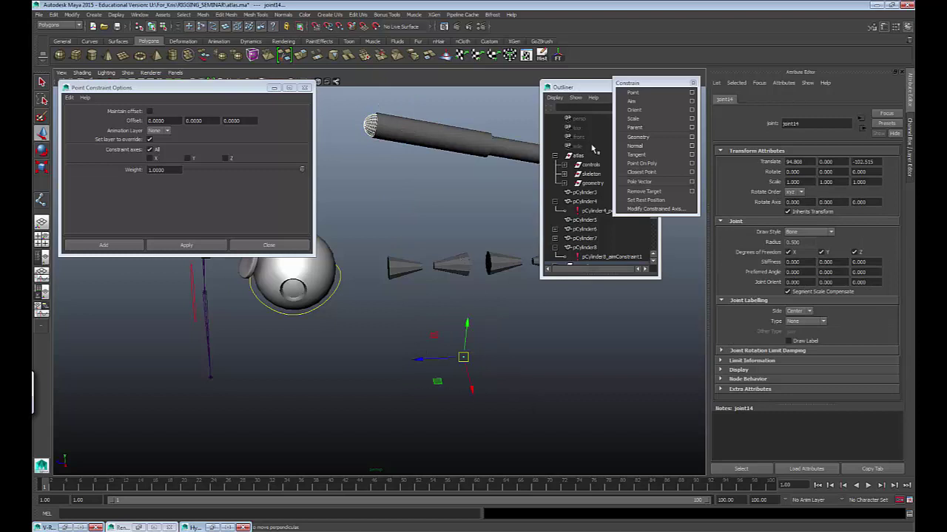
pyautogui.click(632, 92)
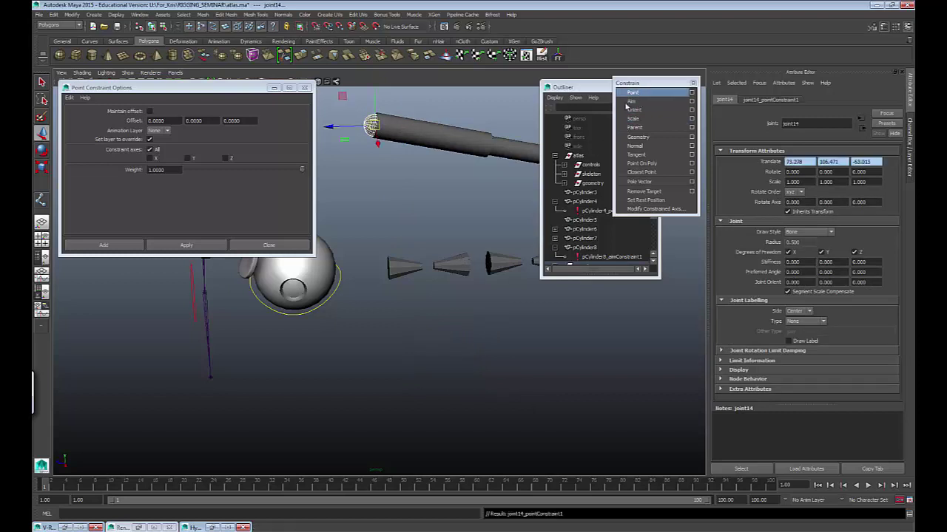
pyautogui.click(490, 352)
pyautogui.keyDown('alt'); pyautogui.moveTo(473, 351); pyautogui.dragTo(377, 332); pyautogui.keyUp('alt')
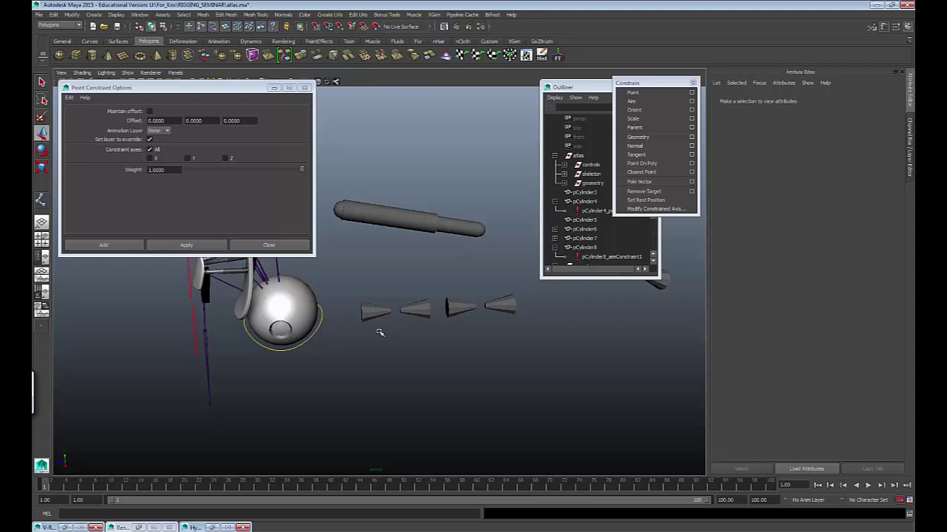
# Step: Delete the point constraints under both joint14 and joint15, keeping the joints themselves
pyautogui.scroll(-2, 590, 222)
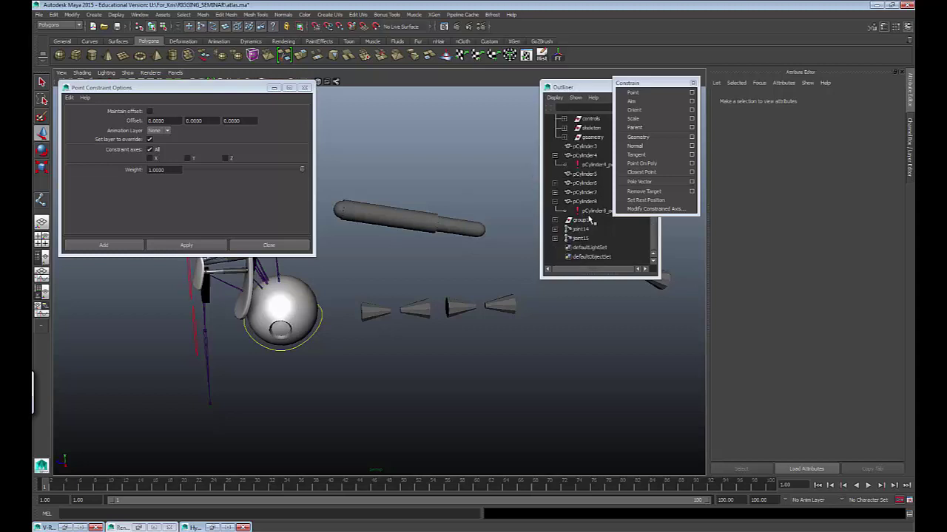
pyautogui.click(555, 238)
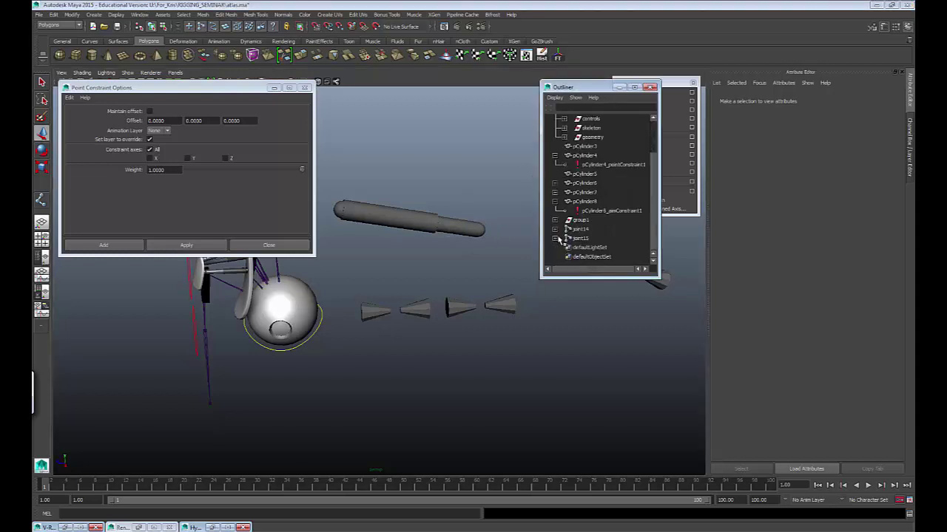
pyautogui.click(554, 229)
pyautogui.click(618, 257)
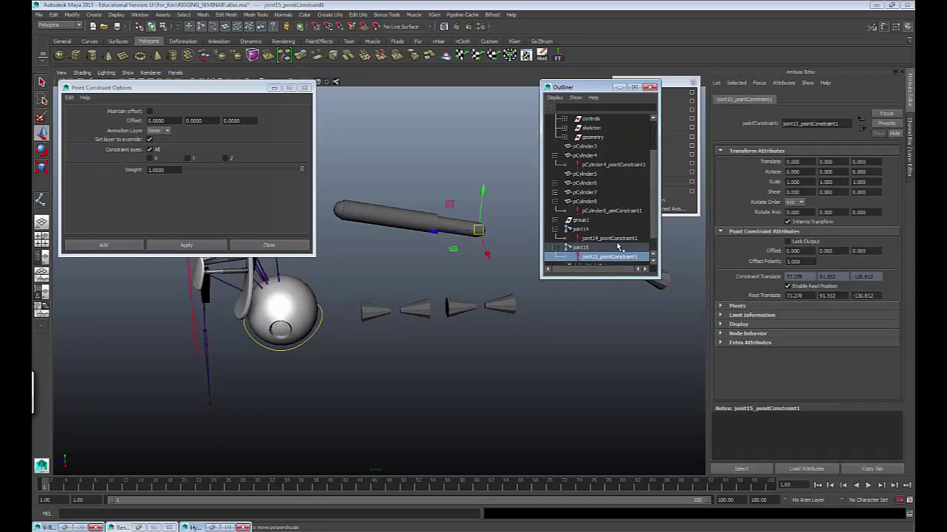
pyautogui.press('Delete')
pyautogui.click(618, 240)
pyautogui.press('Delete')
# Step: Rename joint14 at the base sphere to L and joint15 at the tip sphere to R, and deselect them
pyautogui.click(600, 231)
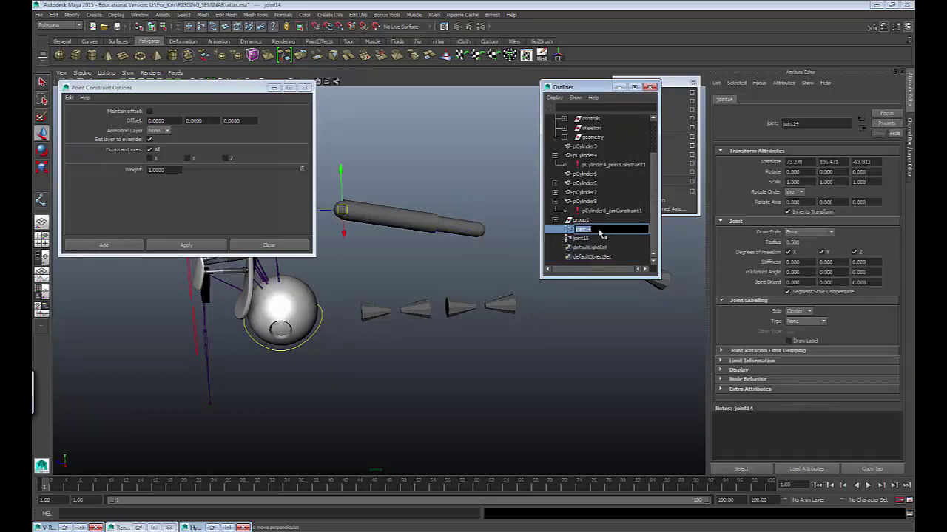
pyautogui.write('L')
pyautogui.press('Return')
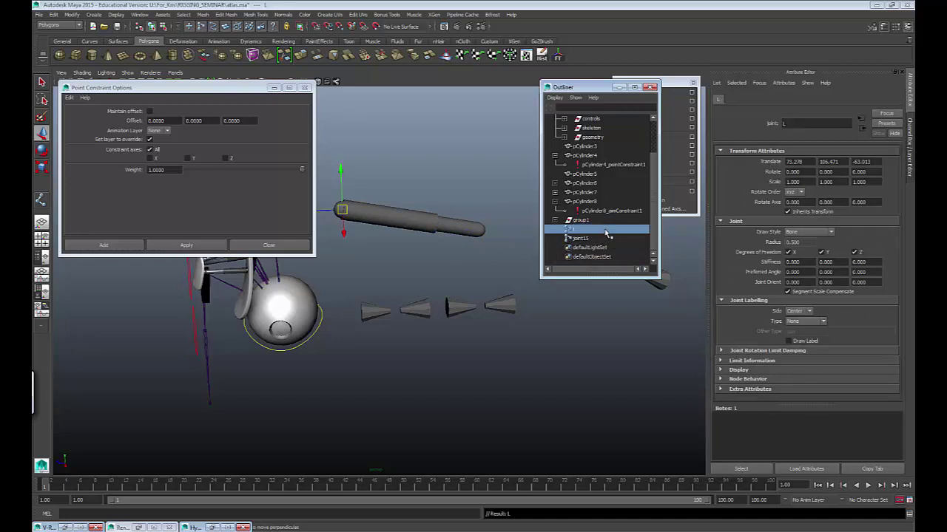
pyautogui.doubleClick(602, 239)
pyautogui.write('R')
pyautogui.press('Return')
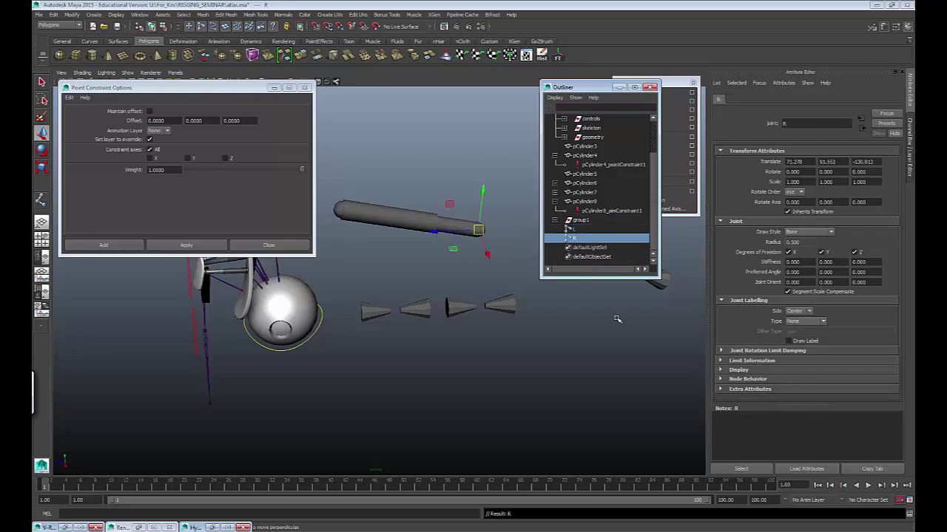
pyautogui.click(574, 372)
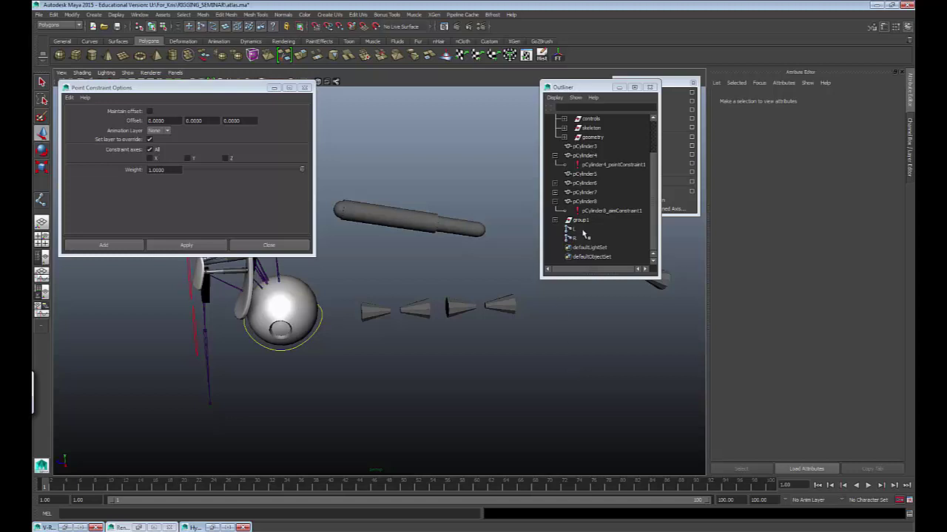
# Step: Examine the placement of joints L and R in the piston by selecting both together and each one separately
pyautogui.moveTo(602, 230); pyautogui.dragTo(598, 238)
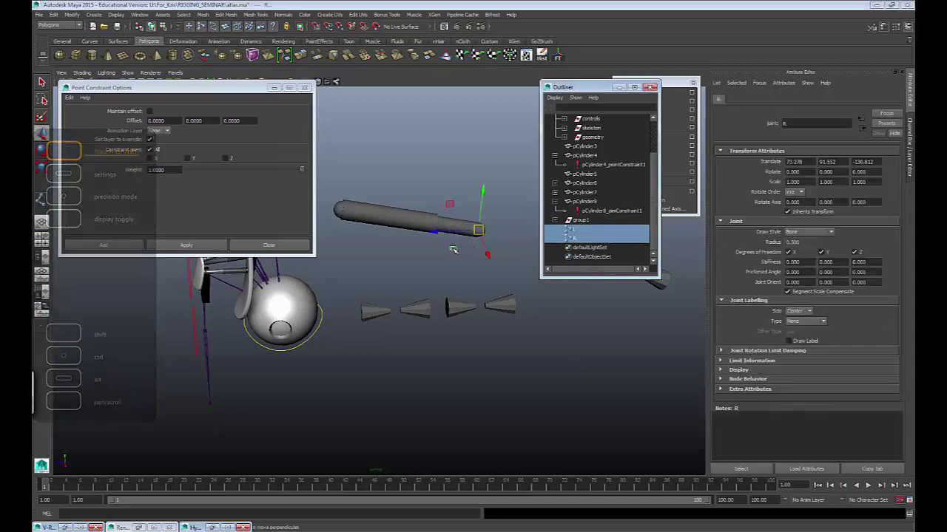
pyautogui.keyDown('alt'); pyautogui.moveTo(453, 250); pyautogui.dragTo(443, 230); pyautogui.keyUp('alt')
pyautogui.keyDown('alt'); pyautogui.moveTo(444, 230); pyautogui.dragTo(543, 332, button='middle'); pyautogui.keyUp('alt')
pyautogui.keyDown('alt'); pyautogui.moveTo(543, 332); pyautogui.dragTo(517, 312); pyautogui.keyUp('alt')
pyautogui.keyDown('alt'); pyautogui.moveTo(518, 313); pyautogui.dragTo(429, 344, button='middle'); pyautogui.keyUp('alt')
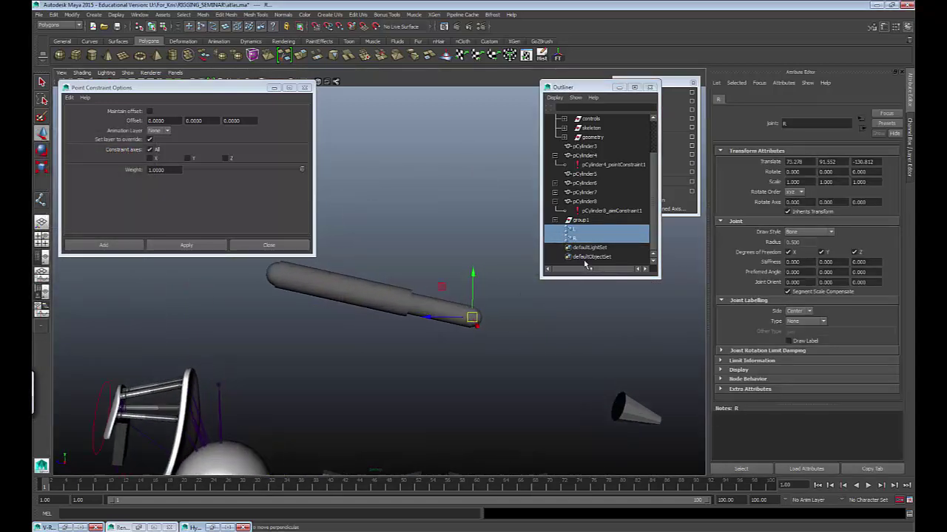
pyautogui.click(613, 233)
pyautogui.keyDown('alt'); pyautogui.moveTo(339, 325); pyautogui.dragTo(410, 332, button='middle'); pyautogui.keyUp('alt')
pyautogui.keyDown('alt'); pyautogui.moveTo(410, 332); pyautogui.dragTo(403, 315); pyautogui.keyUp('alt')
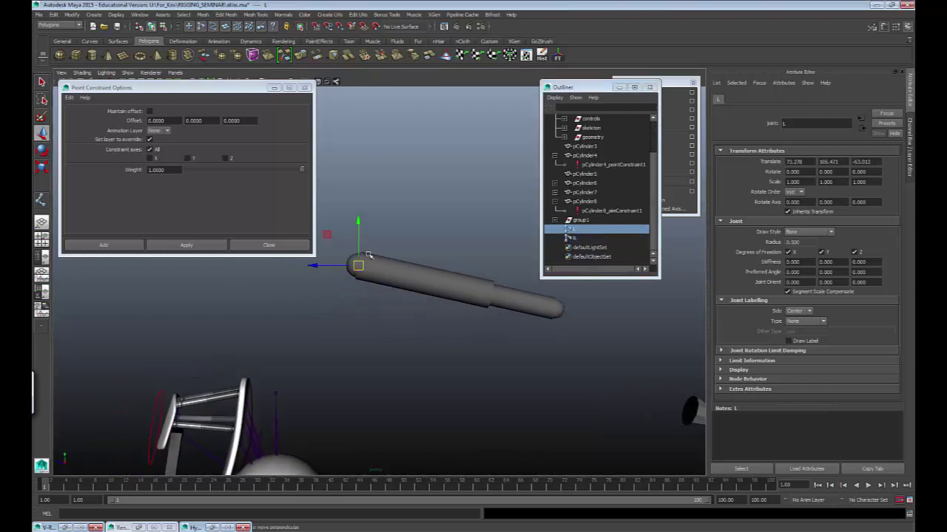
pyautogui.keyDown('alt'); pyautogui.moveTo(323, 290); pyautogui.dragTo(392, 303); pyautogui.keyUp('alt')
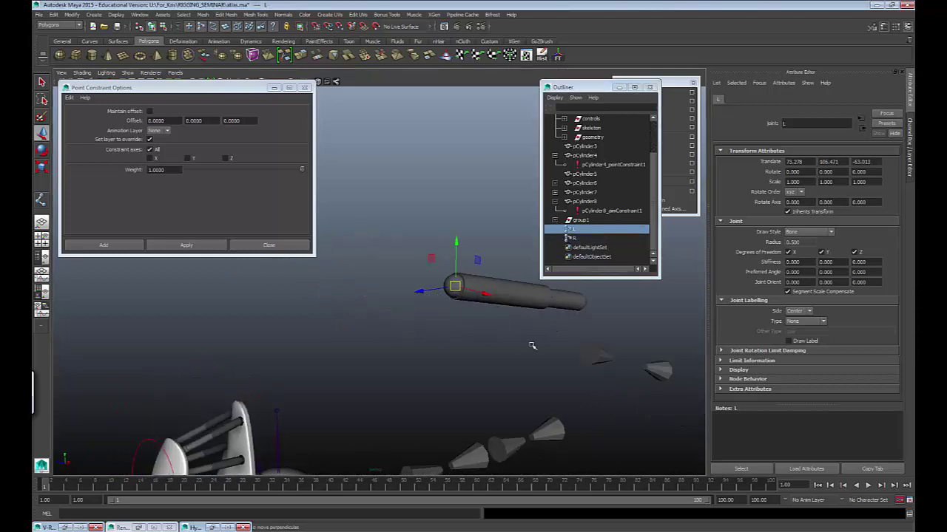
pyautogui.keyDown('alt'); pyautogui.moveTo(532, 345); pyautogui.dragTo(518, 298); pyautogui.keyUp('alt')
pyautogui.click(574, 239)
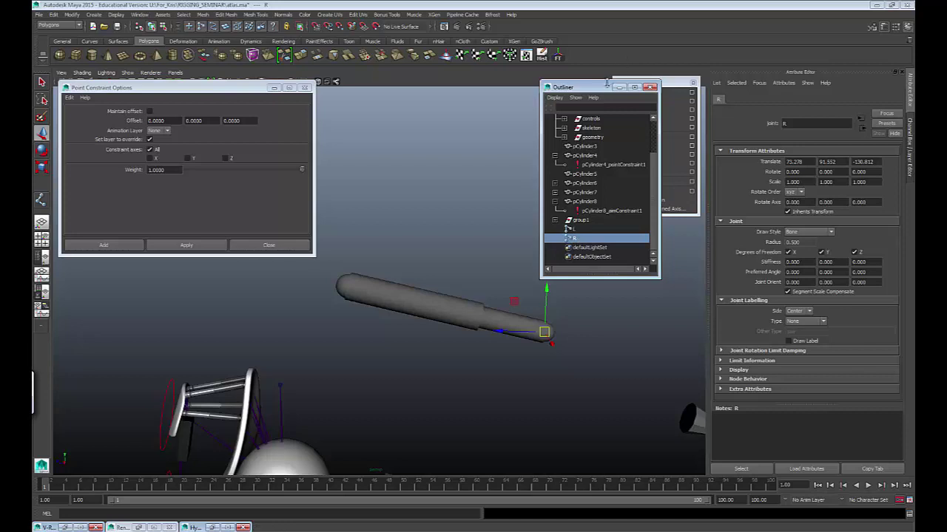
# Step: Move the Outliner clear of the Constrain list, and select the aim-constrained tapered cylinder pCylinder7 to revisit its behaviour
pyautogui.moveTo(597, 87); pyautogui.dragTo(468, 73)
pyautogui.scroll(-4, 621, 420)
pyautogui.keyDown('alt'); pyautogui.moveTo(623, 423); pyautogui.dragTo(510, 373, button='middle'); pyautogui.keyUp('alt')
pyautogui.scroll(2, 441, 330)
pyautogui.click(434, 324)
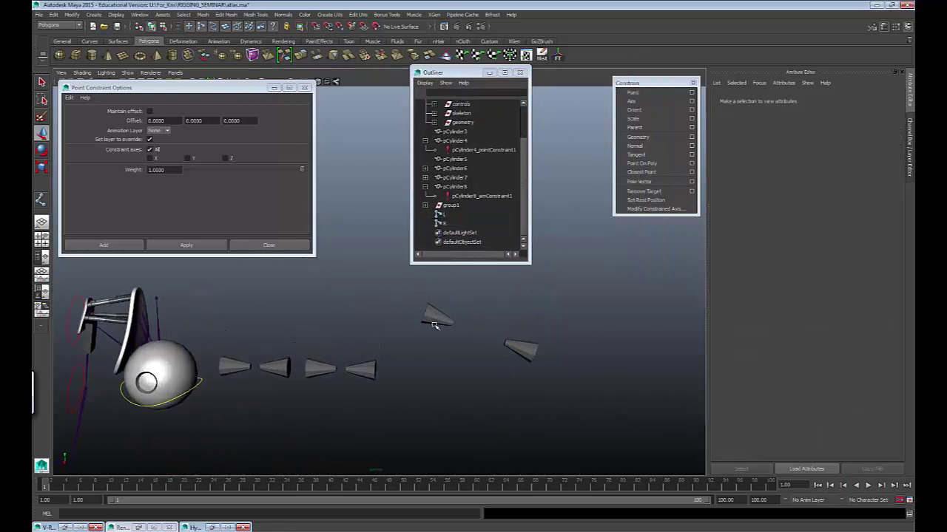
pyautogui.click(438, 324)
pyautogui.moveTo(423, 314); pyautogui.dragTo(383, 324)
pyautogui.keyDown('alt'); pyautogui.moveTo(382, 323); pyautogui.dragTo(377, 249, button='middle'); pyautogui.keyUp('alt')
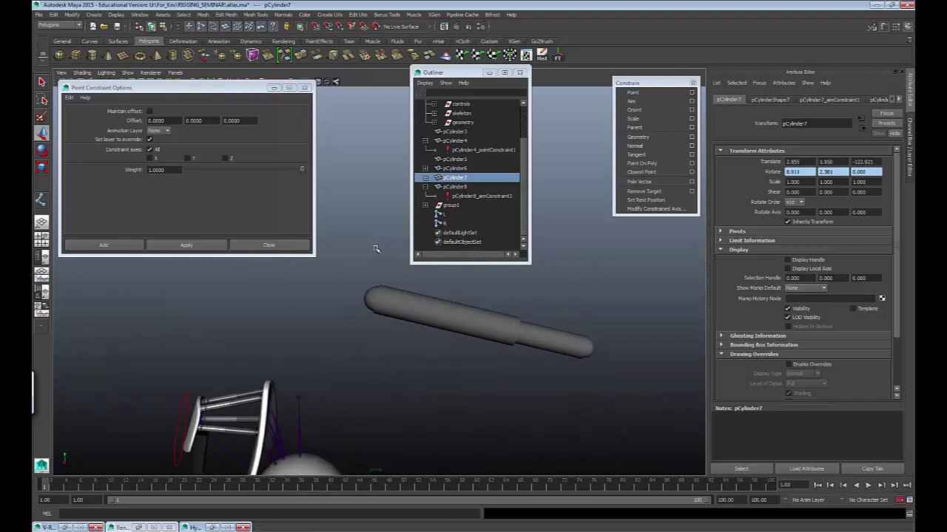
# Step: Examine the selection order for aiming joints L and R at each other by selecting them singly and as pairs in both orders
pyautogui.scroll(3, 377, 252)
pyautogui.keyDown('alt'); pyautogui.moveTo(511, 289); pyautogui.dragTo(378, 285, button='middle'); pyautogui.keyUp('alt')
pyautogui.keyDown('alt'); pyautogui.moveTo(377, 285); pyautogui.dragTo(429, 278); pyautogui.keyUp('alt')
pyautogui.click(454, 216)
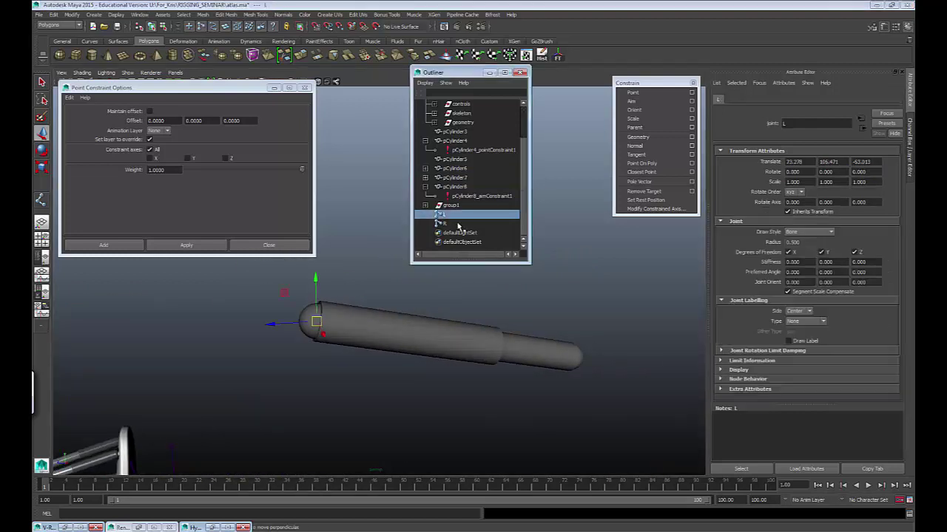
pyautogui.click(457, 223)
pyautogui.click(457, 217)
pyautogui.click(456, 223)
pyautogui.click(457, 217)
pyautogui.keyDown('ctrl'); pyautogui.click(457, 222); pyautogui.keyUp('ctrl')
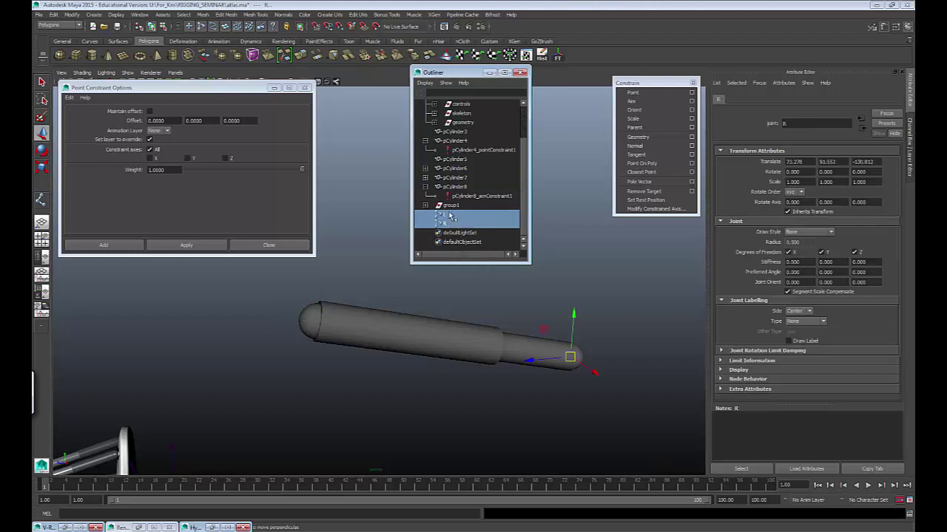
pyautogui.click(449, 214)
pyautogui.keyDown('ctrl'); pyautogui.click(450, 223); pyautogui.keyUp('ctrl')
pyautogui.click(451, 225)
pyautogui.keyDown('ctrl'); pyautogui.click(454, 215); pyautogui.keyUp('ctrl')
pyautogui.doubleClick(452, 213)
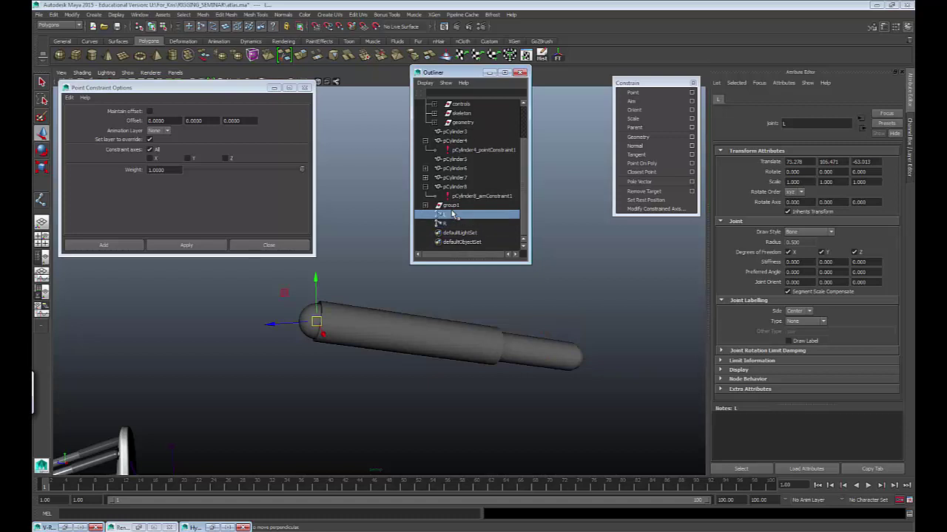
# Step: Aim-constrain joint R to joint L with Maintain offset off, selecting L first and R second
pyautogui.click(433, 216)
pyautogui.keyDown('ctrl'); pyautogui.click(446, 224); pyautogui.keyUp('ctrl')
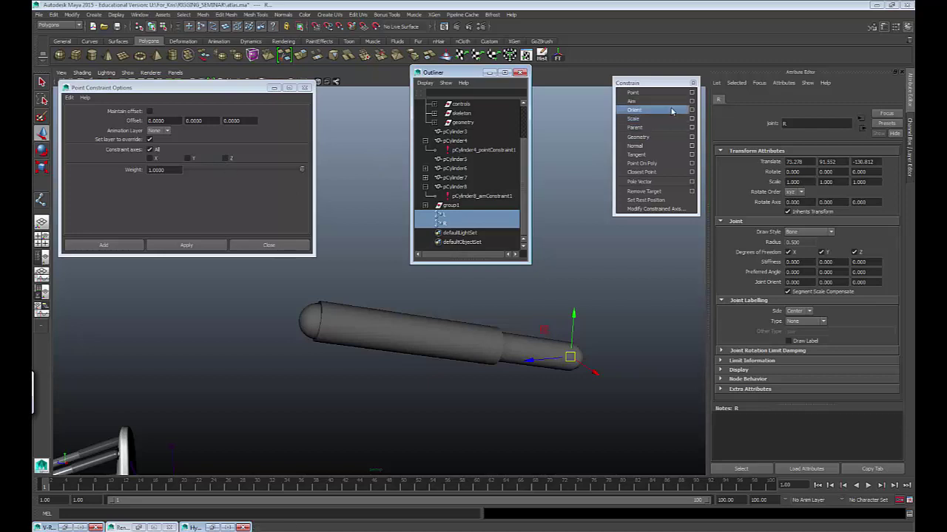
pyautogui.click(691, 101)
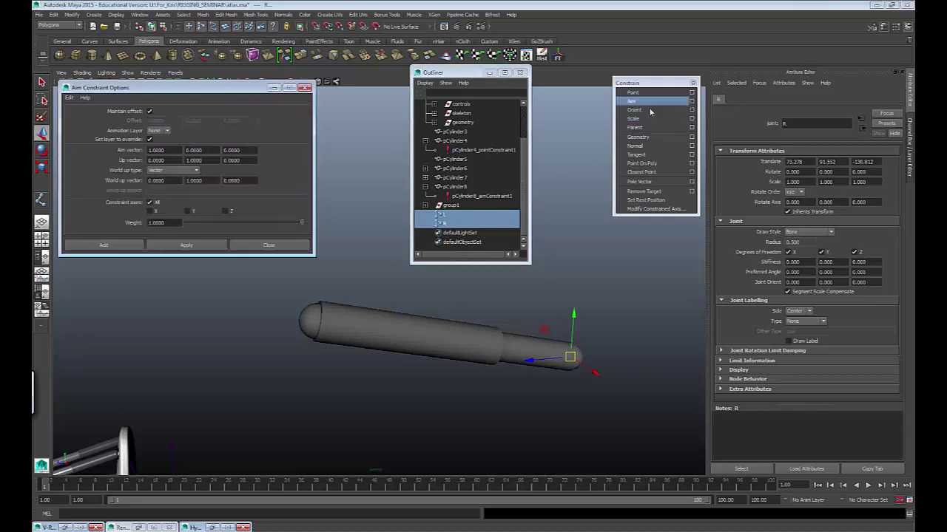
pyautogui.click(150, 111)
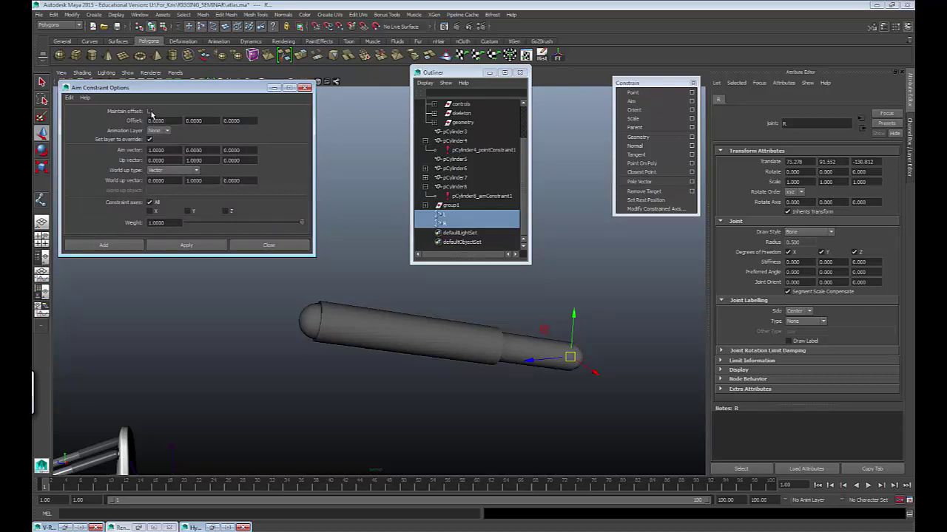
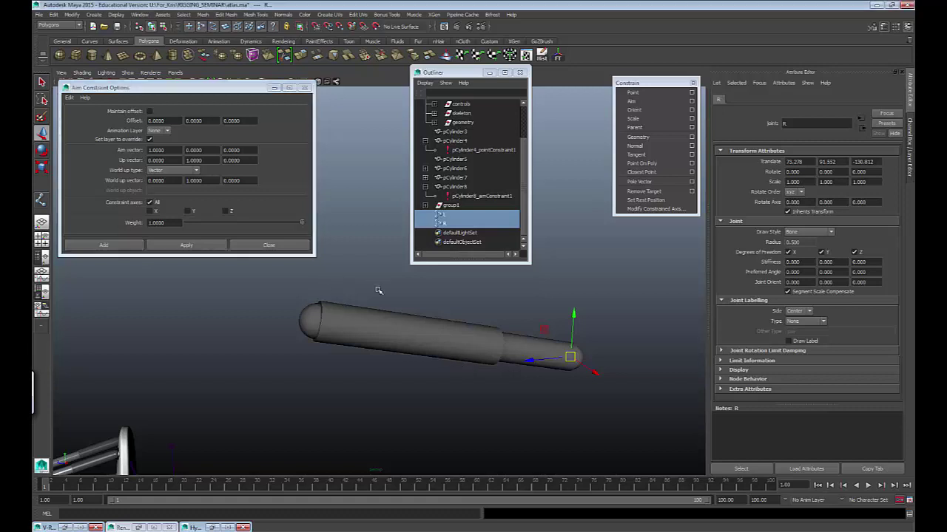
pyautogui.keyDown('alt'); pyautogui.moveTo(378, 289); pyautogui.dragTo(407, 308, button='right'); pyautogui.keyUp('alt')
pyautogui.keyDown('alt'); pyautogui.moveTo(407, 309); pyautogui.dragTo(382, 315); pyautogui.keyUp('alt')
pyautogui.keyDown('alt'); pyautogui.moveTo(382, 315); pyautogui.dragTo(403, 317, button='right'); pyautogui.keyUp('alt')
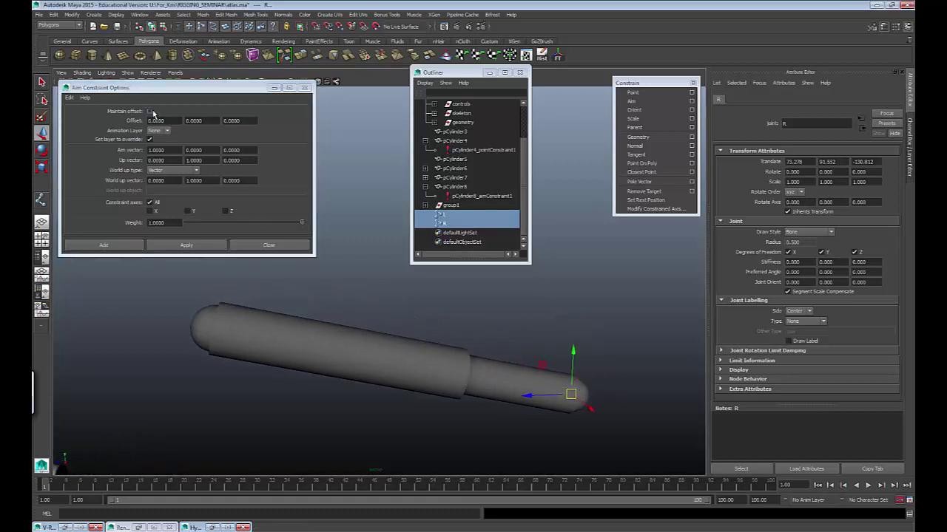
pyautogui.click(180, 247)
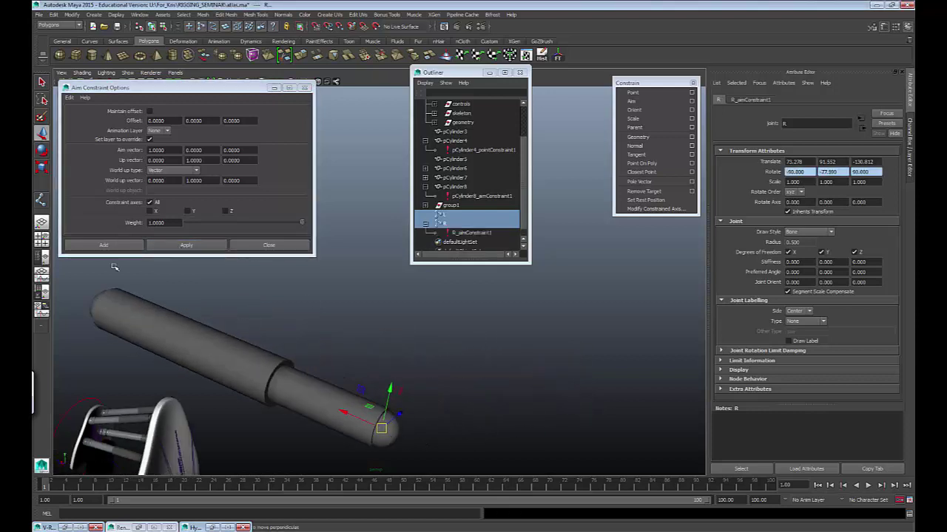
pyautogui.keyDown('alt'); pyautogui.moveTo(358, 332); pyautogui.dragTo(372, 312); pyautogui.keyUp('alt')
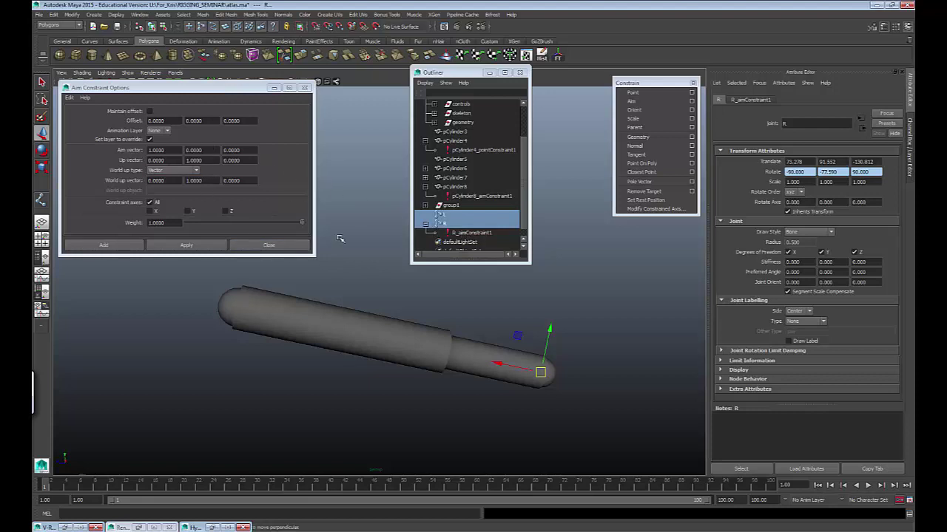
# Step: Aim-constrain joint L to joint R with the same options, selecting R first and L second, and clear the selection
pyautogui.click(455, 215)
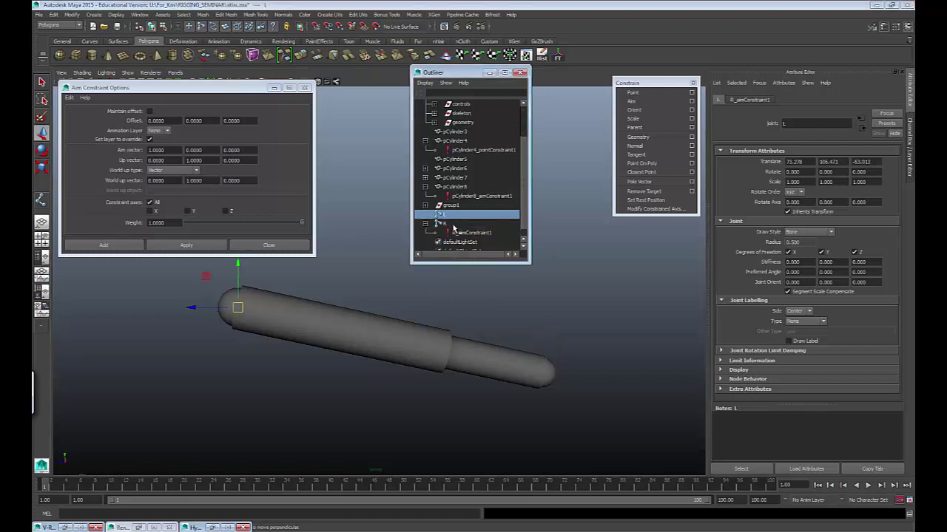
pyautogui.click(453, 224)
pyautogui.keyDown('ctrl'); pyautogui.click(448, 214); pyautogui.keyUp('ctrl')
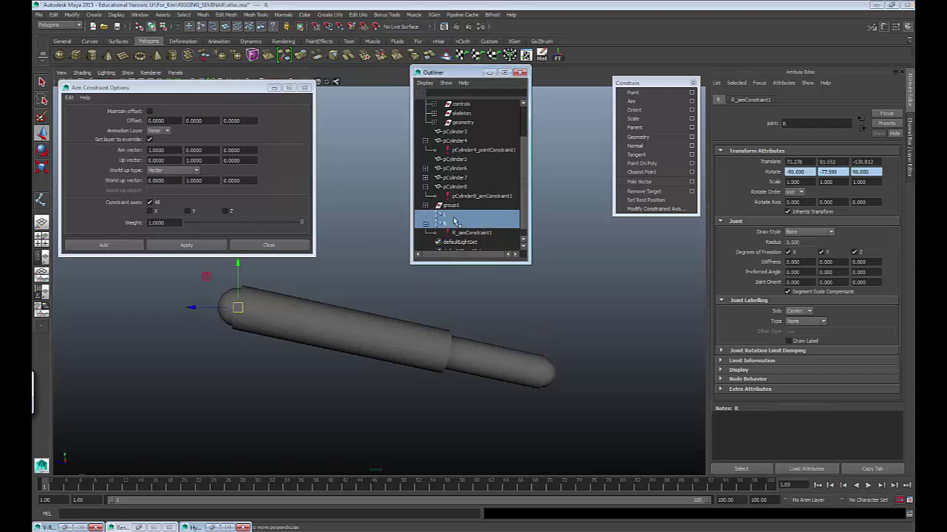
pyautogui.click(199, 244)
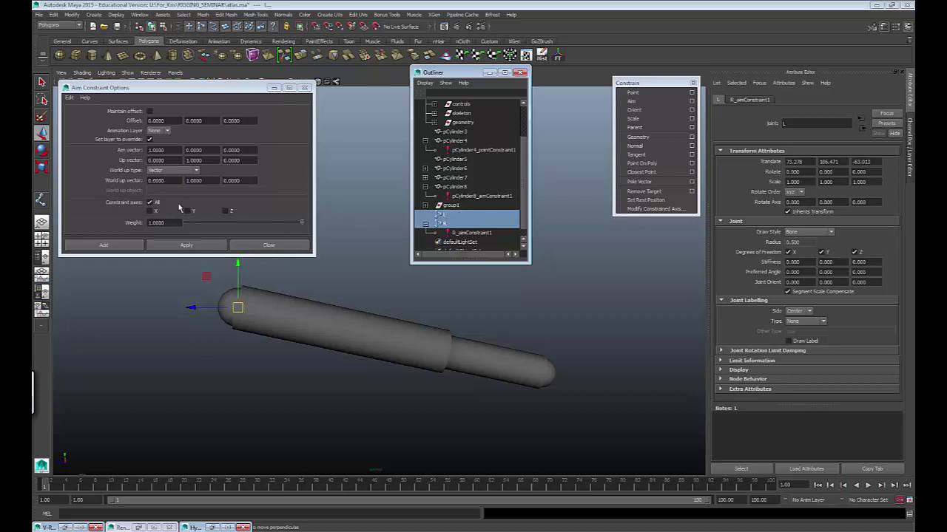
pyautogui.click(191, 246)
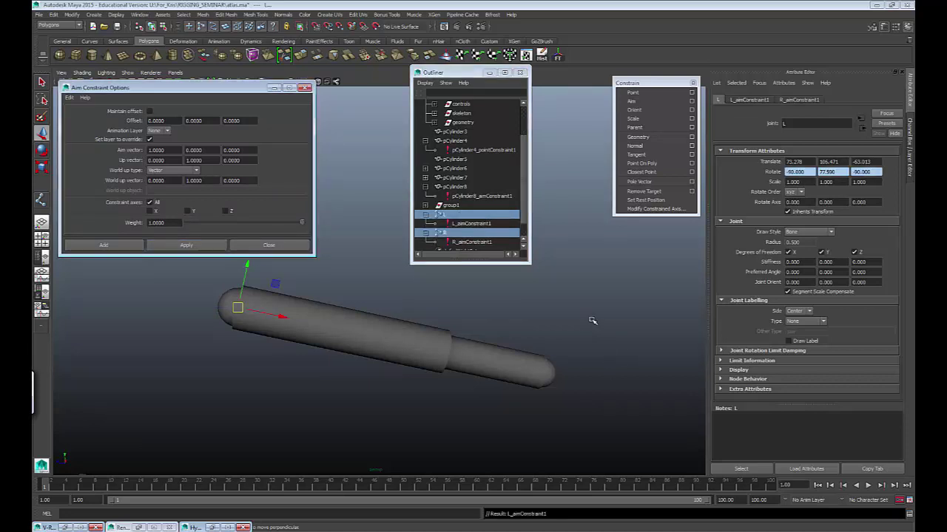
pyautogui.click(574, 327)
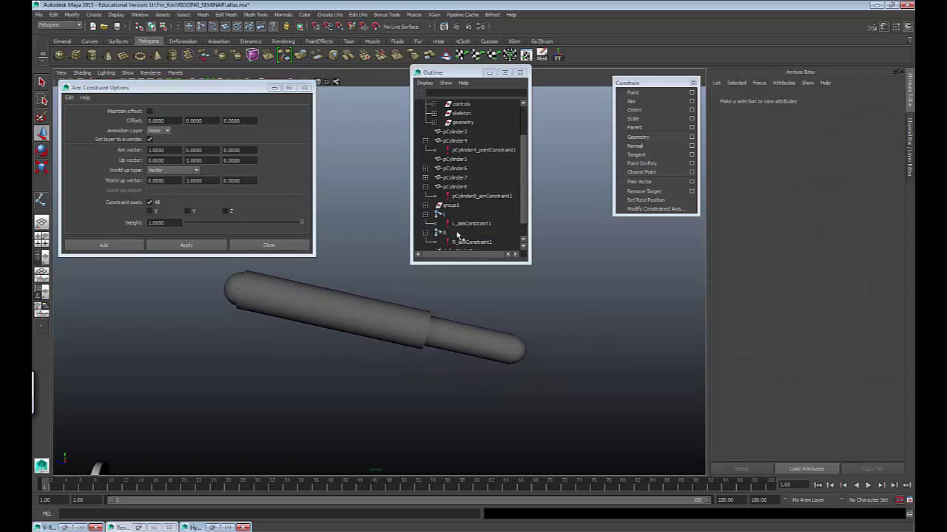
# Step: Parent-constrain the base sphere and the wide outer cylinder of the piston to joint L
pyautogui.keyDown('alt'); pyautogui.moveTo(526, 304); pyautogui.dragTo(532, 325, button='middle'); pyautogui.keyUp('alt')
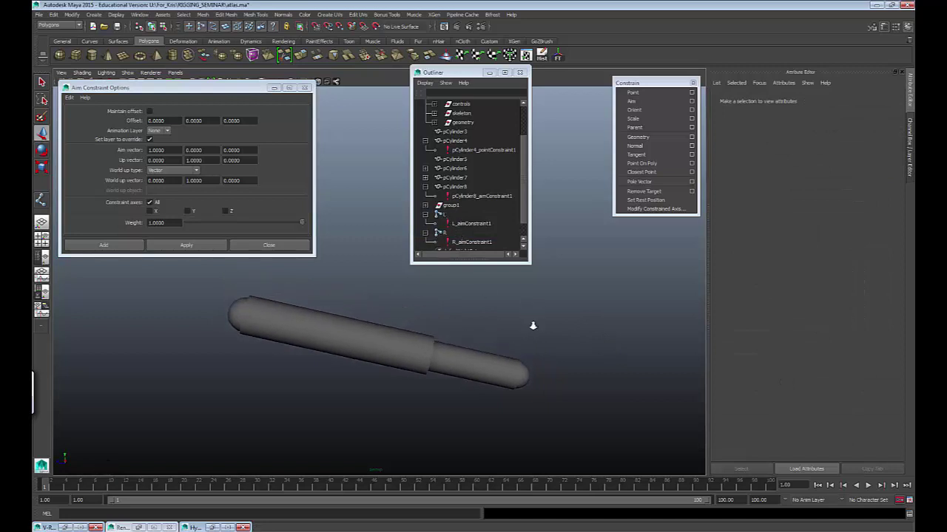
pyautogui.keyDown('alt'); pyautogui.moveTo(532, 326); pyautogui.dragTo(656, 340, button='right'); pyautogui.keyUp('alt')
pyautogui.keyDown('alt'); pyautogui.moveTo(657, 340); pyautogui.dragTo(613, 335); pyautogui.keyUp('alt')
pyautogui.keyDown('alt'); pyautogui.moveTo(613, 336); pyautogui.dragTo(559, 338, button='right'); pyautogui.keyUp('alt')
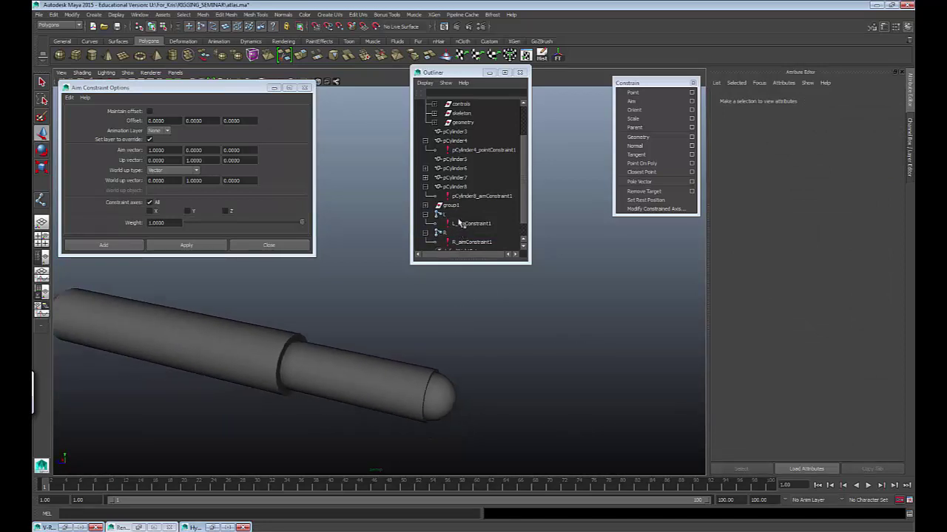
pyautogui.scroll(-1, 460, 213)
pyautogui.click(460, 197)
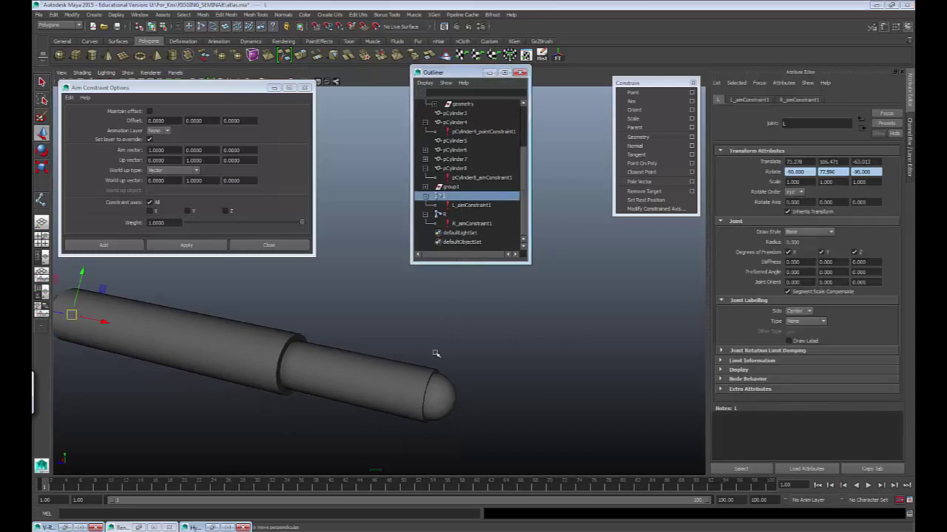
pyautogui.press('f')
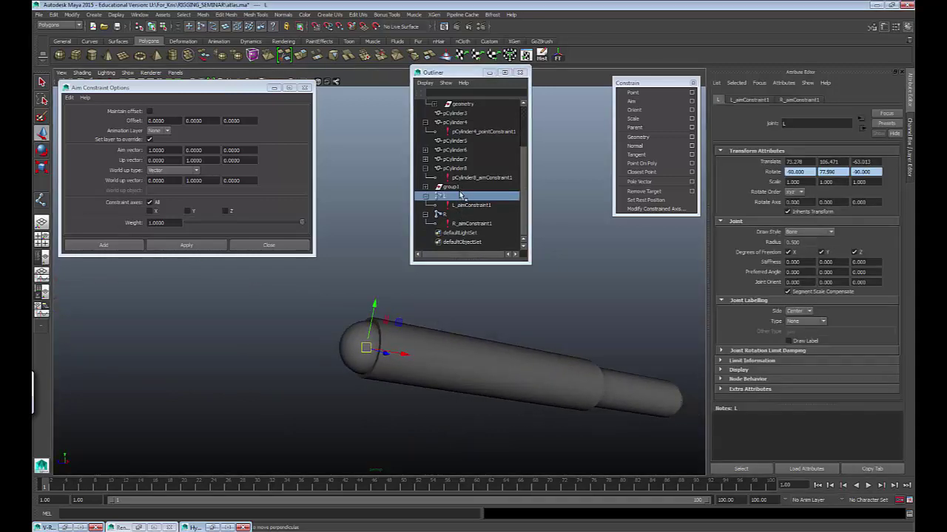
pyautogui.keyDown('shift'); pyautogui.click(357, 334); pyautogui.keyUp('shift')
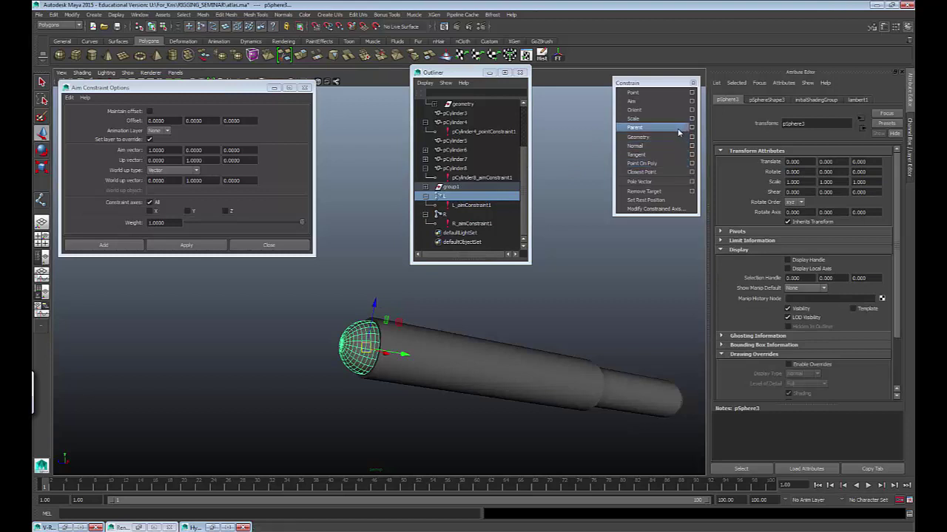
pyautogui.click(674, 128)
pyautogui.click(354, 326)
pyautogui.keyDown('shift'); pyautogui.click(431, 328); pyautogui.keyUp('shift')
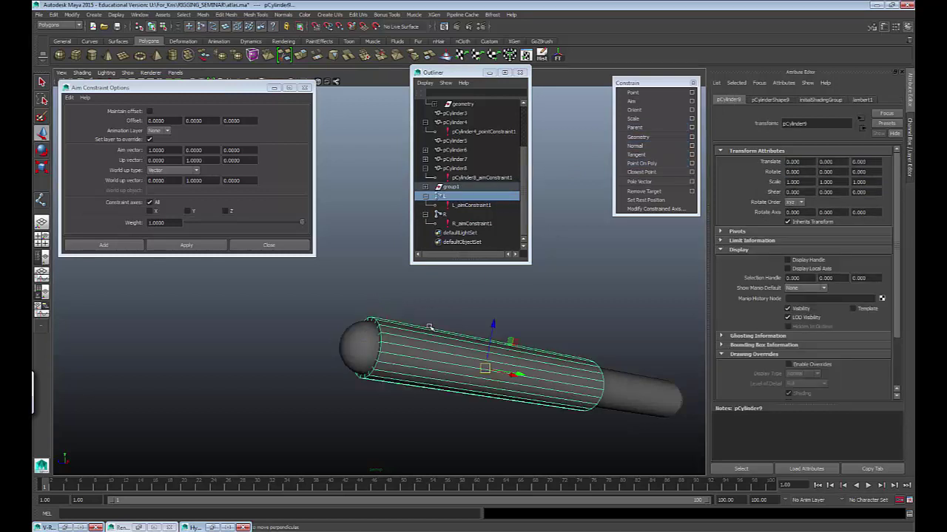
pyautogui.press('g')
pyautogui.keyDown('alt'); pyautogui.moveTo(562, 320); pyautogui.dragTo(523, 359); pyautogui.keyUp('alt')
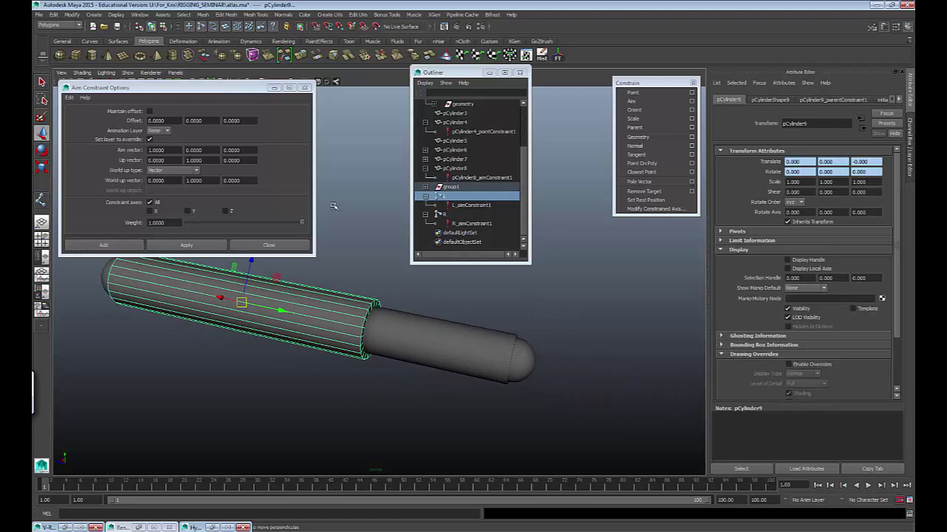
# Step: Parent-constrain the tip sphere and the thin inner cylinder of the piston to joint R, and deselect everything
pyautogui.click(463, 214)
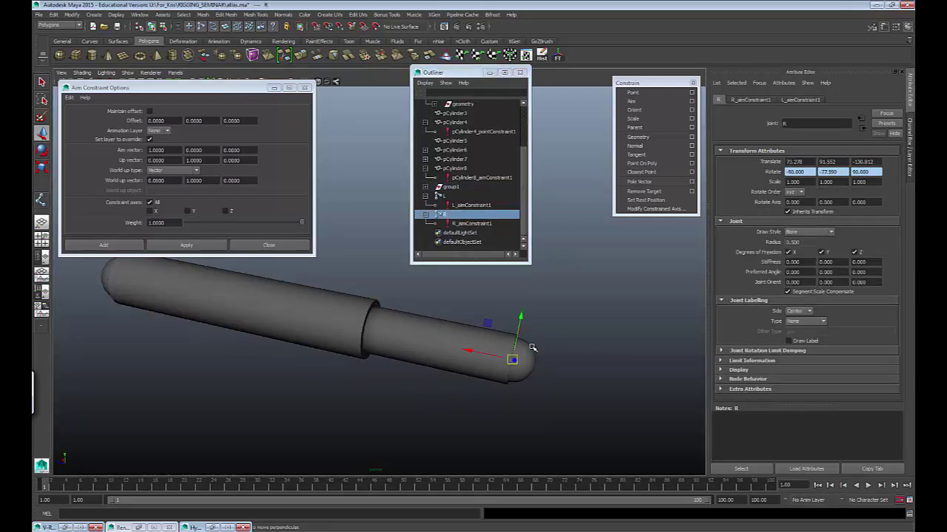
pyautogui.keyDown('shift'); pyautogui.click(519, 345); pyautogui.keyUp('shift')
pyautogui.press('g')
pyautogui.click(494, 336)
pyautogui.click(490, 334)
pyautogui.click(562, 278)
pyautogui.keyDown('alt'); pyautogui.moveTo(562, 279); pyautogui.dragTo(559, 306); pyautogui.keyUp('alt')
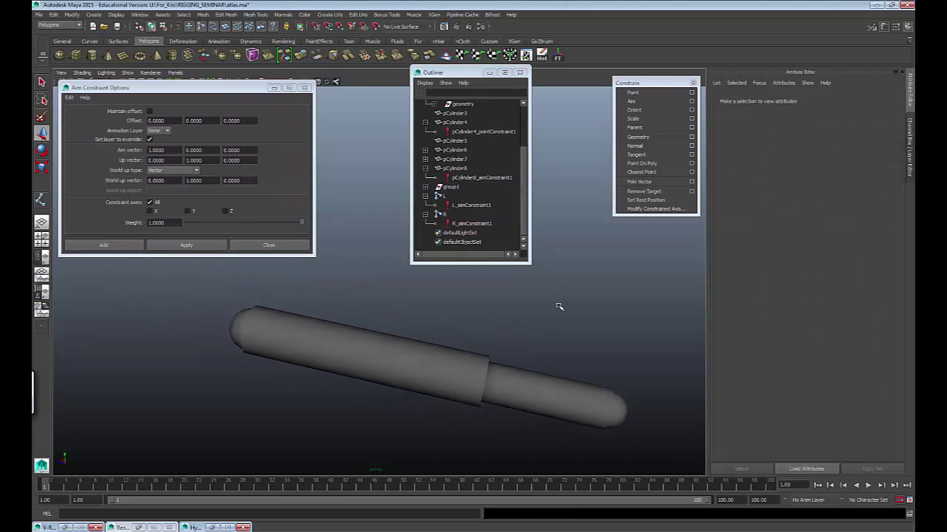
# Step: Try out the piston by moving joint L around freely, and undo the moves
pyautogui.click(465, 199)
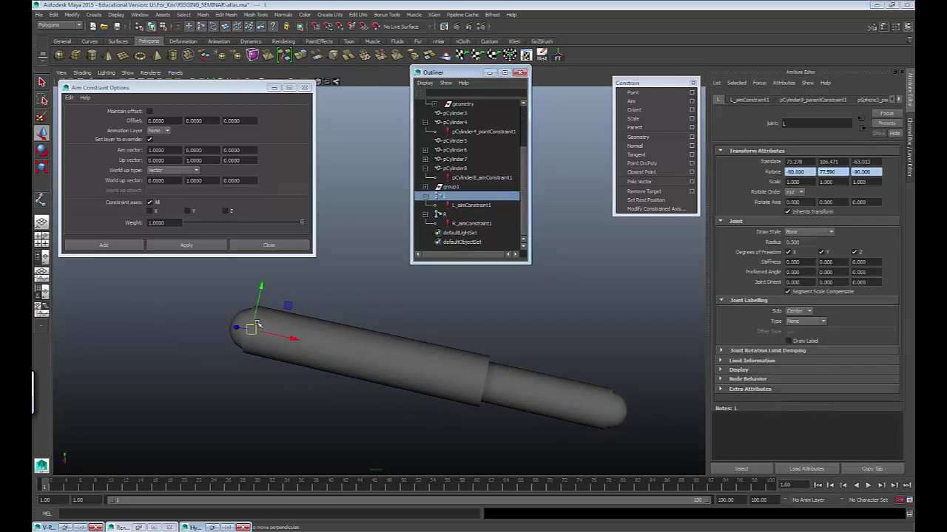
pyautogui.moveTo(251, 331); pyautogui.dragTo(361, 326)
pyautogui.moveTo(617, 341); pyautogui.dragTo(627, 343)
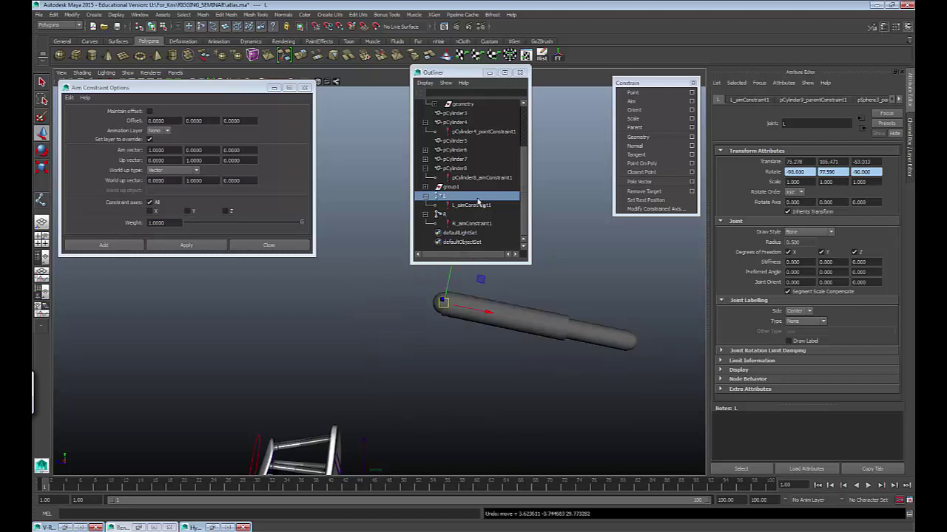
# Step: Test the piston from its other end by moving joint R to about 73.6, 98.0, -133.8
pyautogui.click(474, 223)
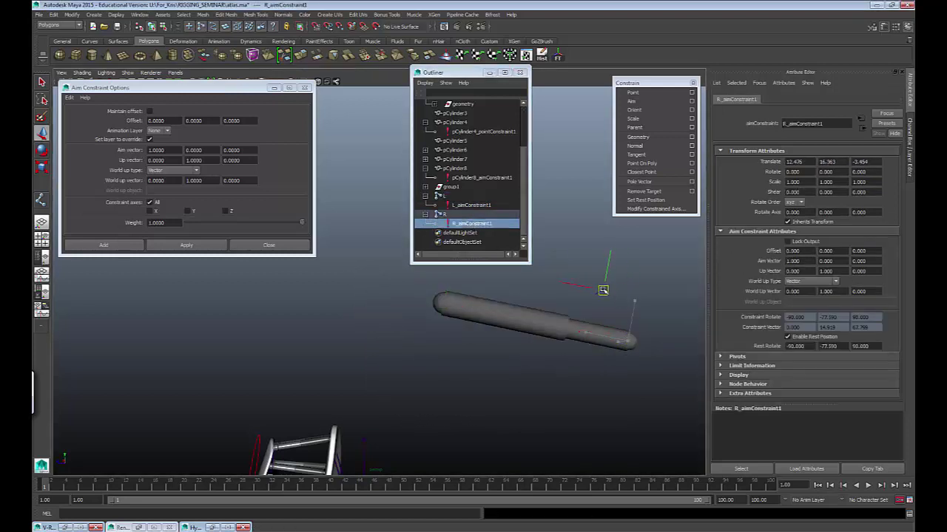
pyautogui.click(477, 214)
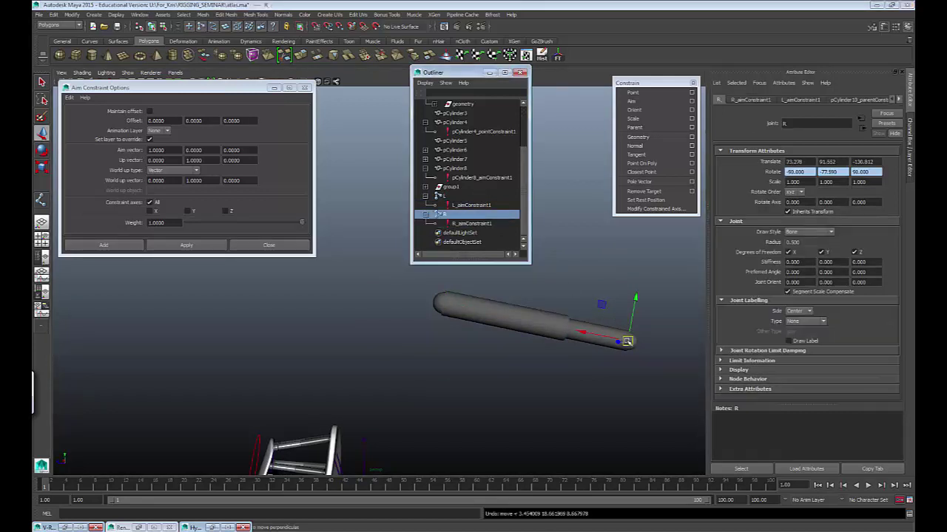
pyautogui.moveTo(627, 342); pyautogui.dragTo(512, 354)
pyautogui.moveTo(496, 288); pyautogui.dragTo(509, 350)
pyautogui.keyDown('alt'); pyautogui.moveTo(559, 424); pyautogui.dragTo(532, 343); pyautogui.keyUp('alt')
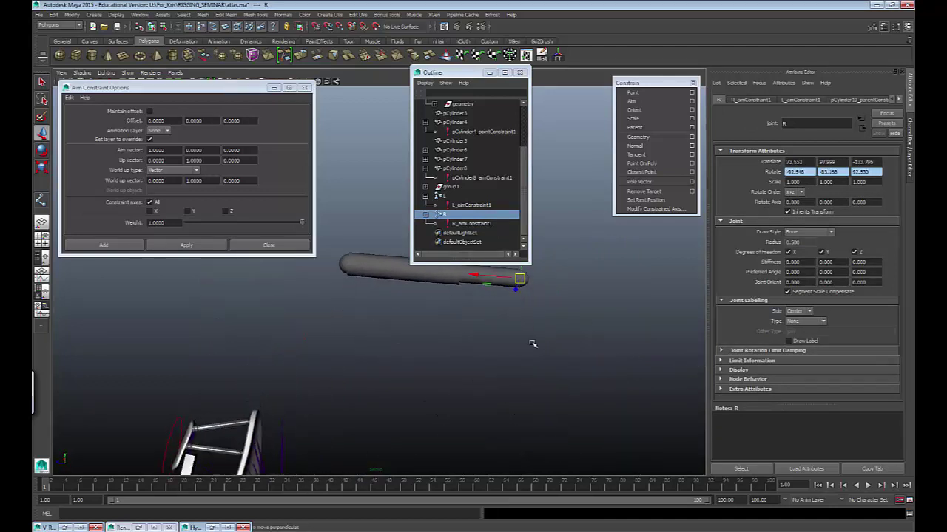
# Step: Move joint L to about 54.2, 115.6, -62.2 to test the piston's aiming, and clear the selection
pyautogui.click(461, 196)
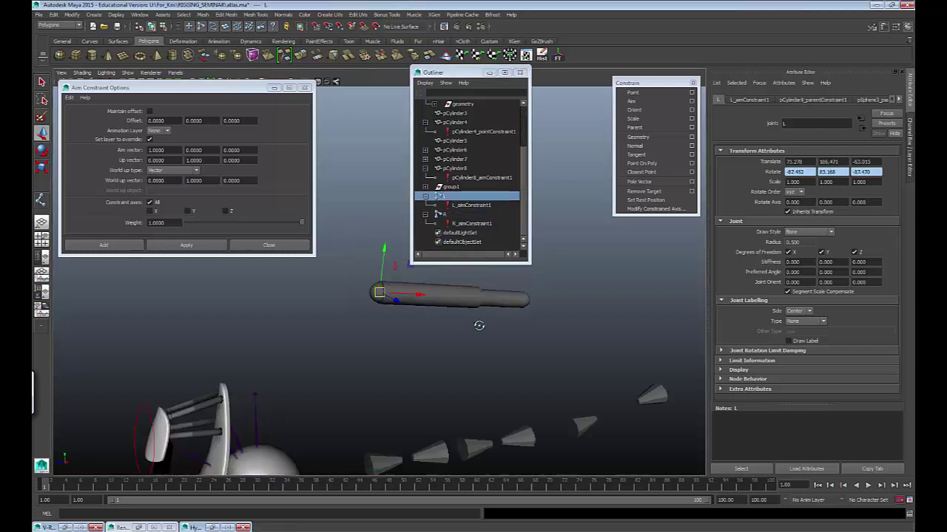
pyautogui.keyDown('alt'); pyautogui.moveTo(474, 318); pyautogui.dragTo(444, 320); pyautogui.keyUp('alt')
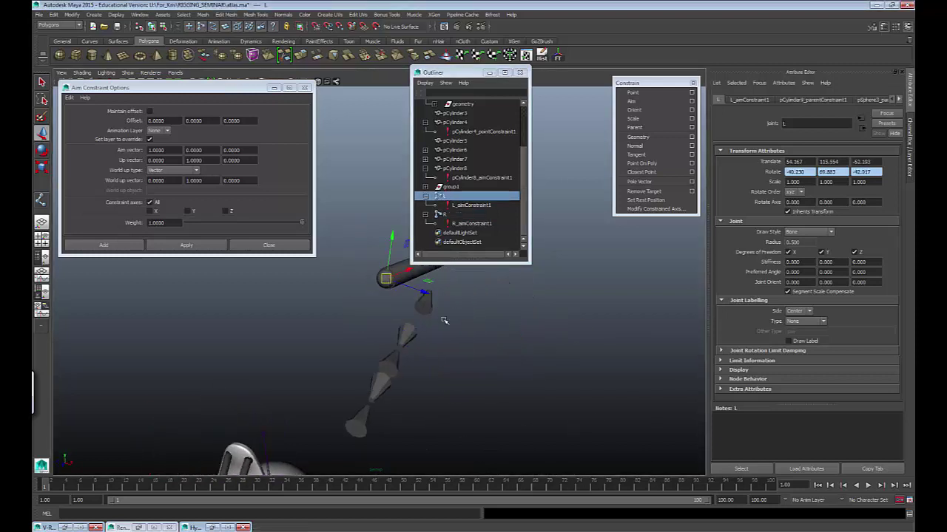
pyautogui.click(560, 360)
pyautogui.keyDown('alt'); pyautogui.moveTo(559, 359); pyautogui.dragTo(436, 351); pyautogui.keyUp('alt')
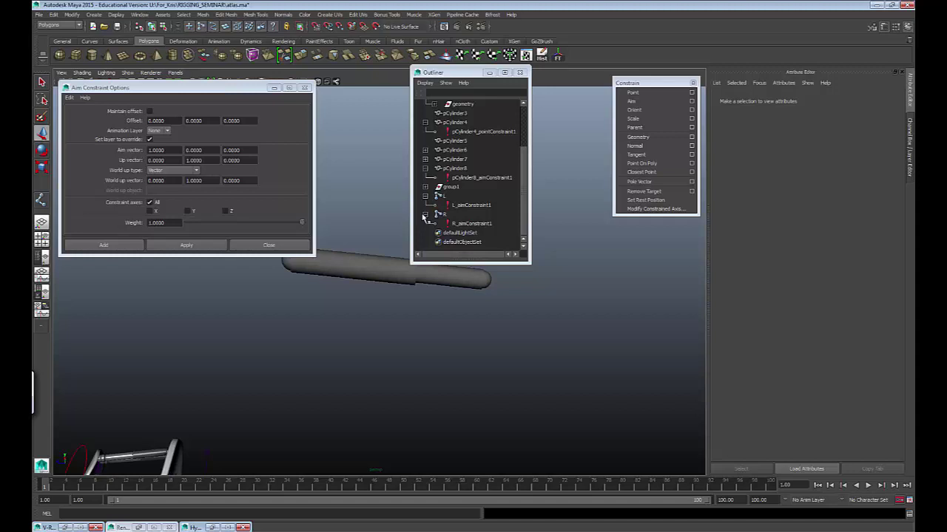
# Step: Collapse the R and L joint hierarchies, then select the L joint and frame it in the view
pyautogui.click(425, 215)
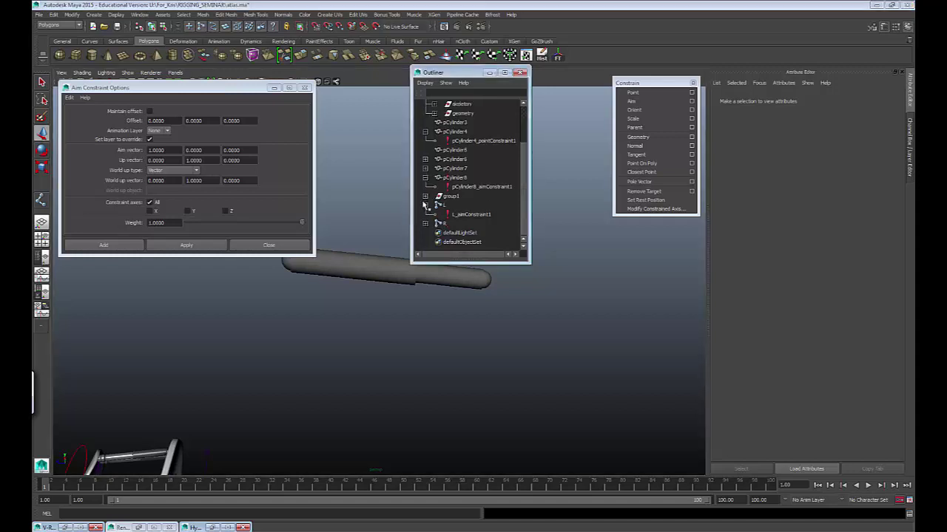
pyautogui.click(425, 205)
pyautogui.click(444, 213)
pyautogui.press('f')
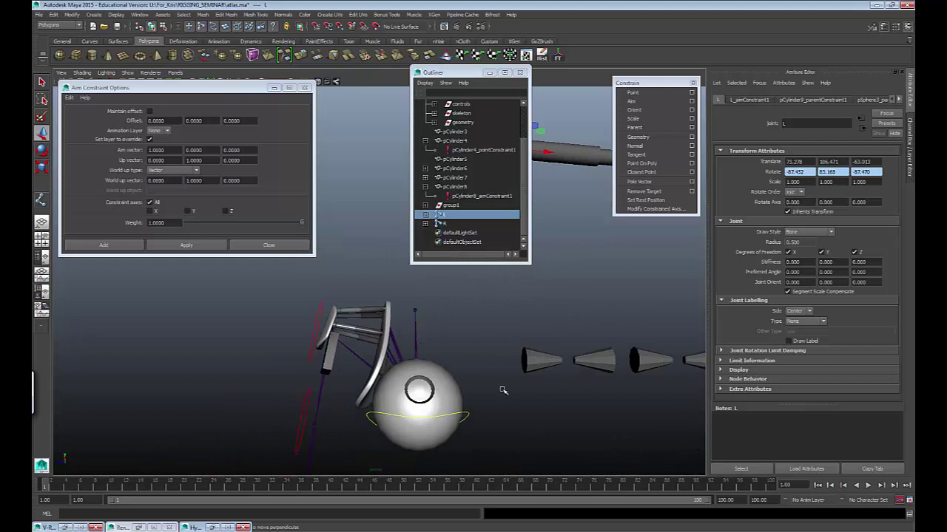
# Step: With the Joint Tool, draw a three-joint arm chain in the front view, starting above the piston and bending outward below it
pyautogui.keyDown('alt'); pyautogui.moveTo(560, 354); pyautogui.dragTo(549, 445, button='middle'); pyautogui.keyUp('alt')
pyautogui.press('space')
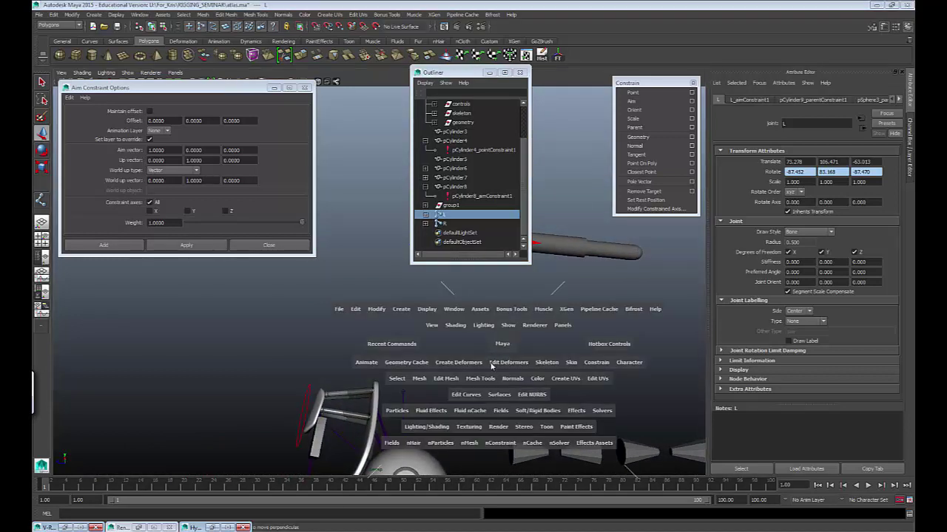
pyautogui.click(546, 362)
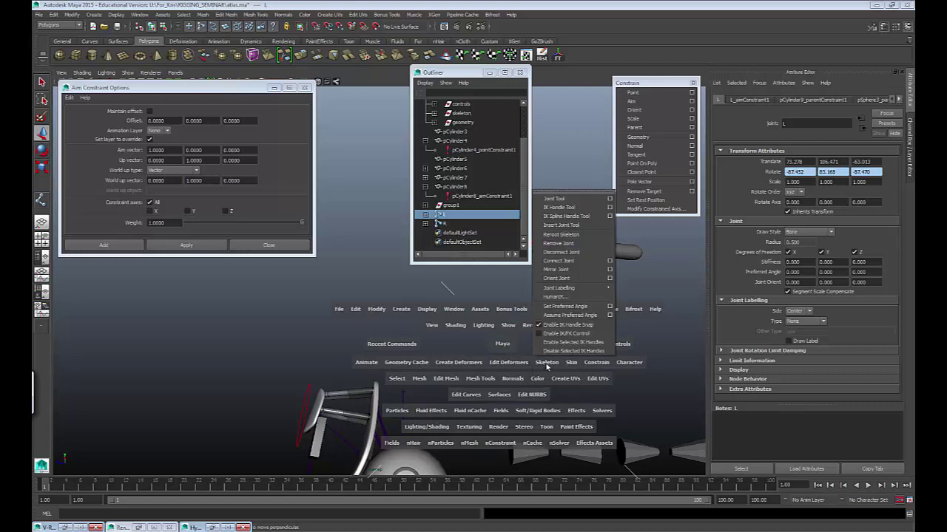
pyautogui.click(574, 203)
pyautogui.press('space')
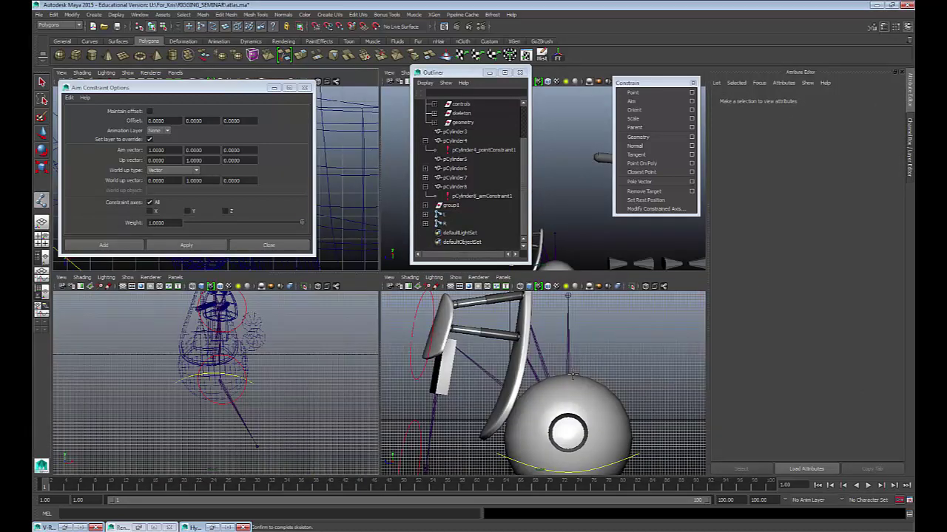
pyautogui.press('space')
pyautogui.keyDown('alt'); pyautogui.moveTo(453, 177); pyautogui.dragTo(298, 475, button='middle'); pyautogui.keyUp('alt')
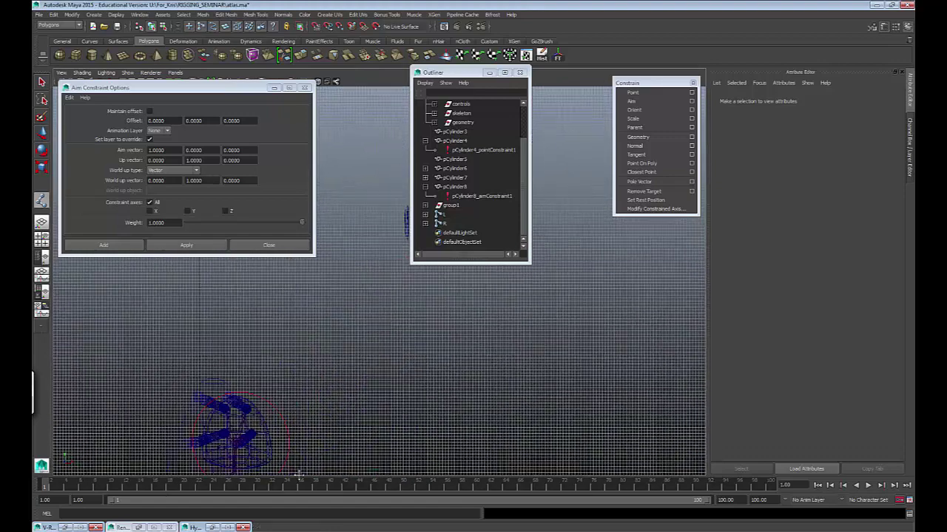
pyautogui.keyDown('alt'); pyautogui.moveTo(431, 329); pyautogui.dragTo(346, 426, button='middle'); pyautogui.keyUp('alt')
pyautogui.keyDown('alt'); pyautogui.moveTo(340, 374); pyautogui.dragTo(372, 367, button='middle'); pyautogui.keyUp('alt')
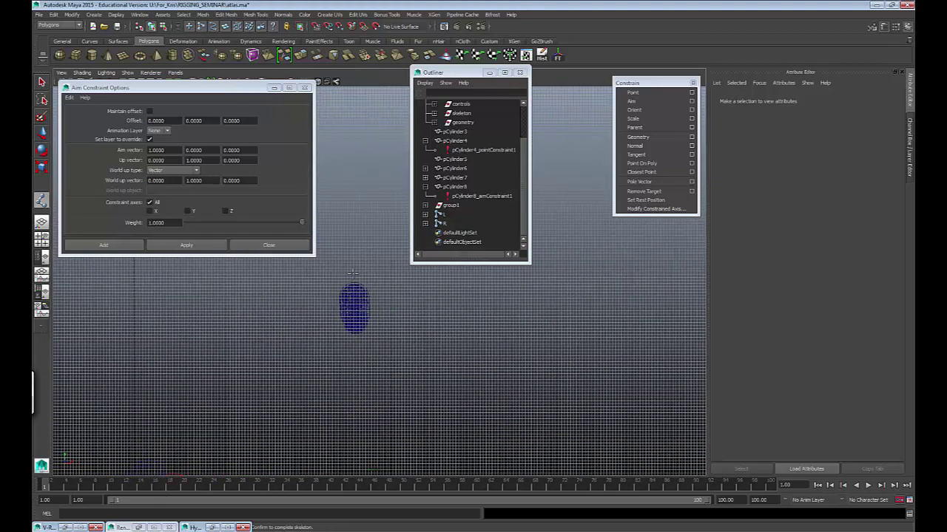
pyautogui.click(341, 260)
pyautogui.click(367, 411)
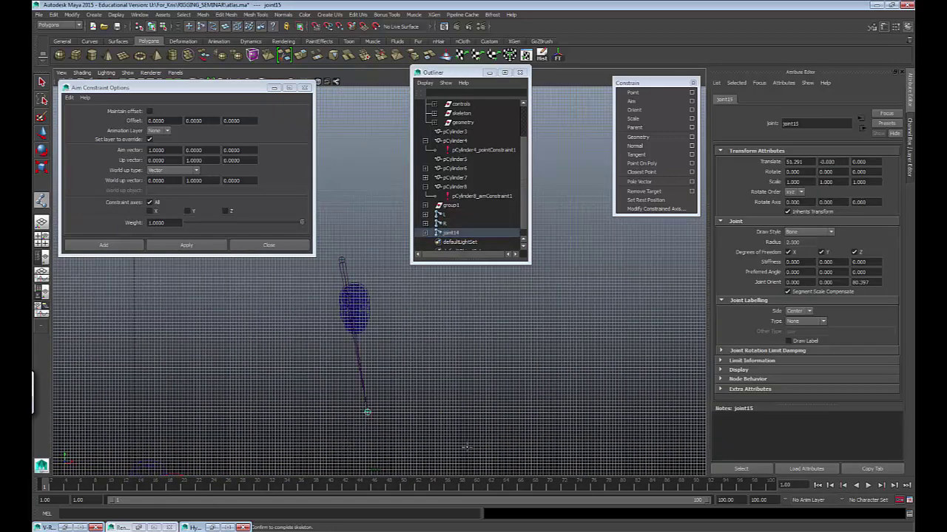
pyautogui.press('Return')
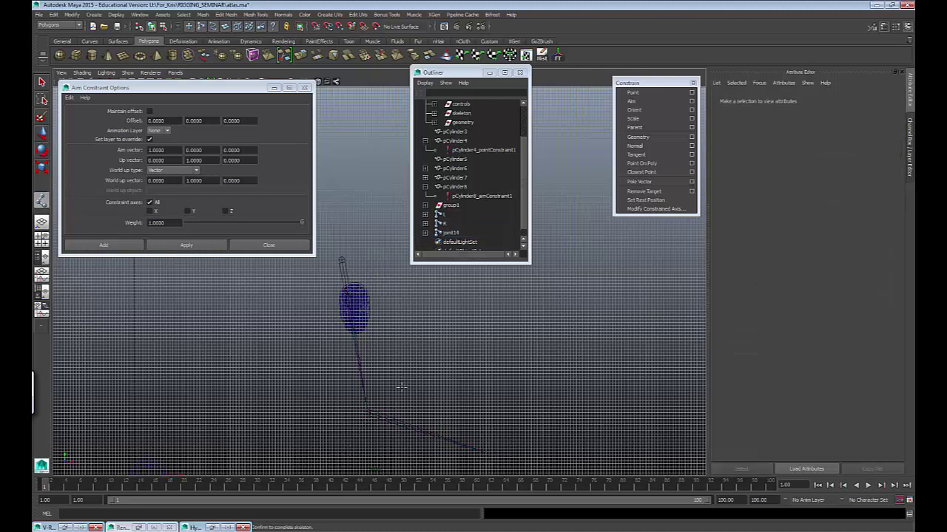
# Step: Draw a four-joint spine chain in the front view and move its root so the chain runs up through the piston's outline
pyautogui.click(397, 388)
pyautogui.click(382, 352)
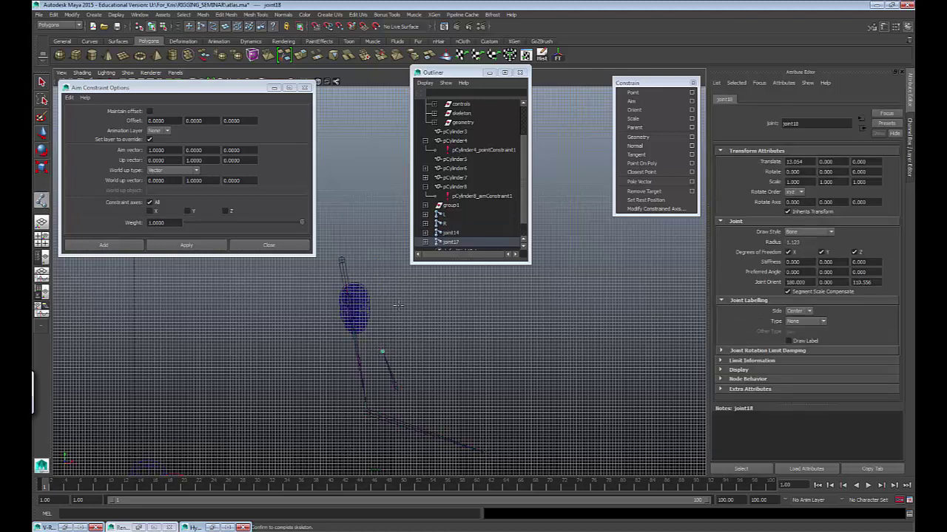
pyautogui.click(382, 243)
pyautogui.press('Return')
pyautogui.moveTo(397, 388); pyautogui.dragTo(354, 414)
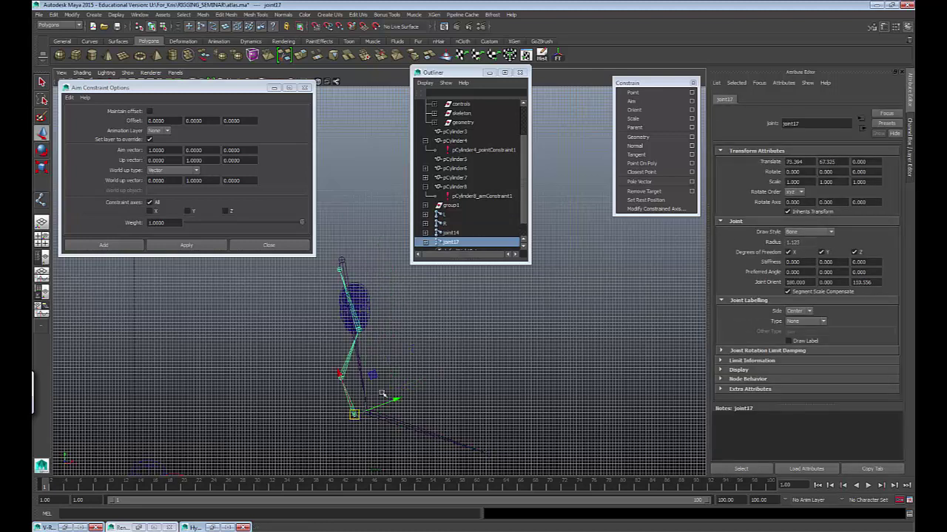
pyautogui.click(458, 358)
# Step: In the perspective view, move the spine chain along the depth axis to just beyond the thin end of the piston
pyautogui.press('space')
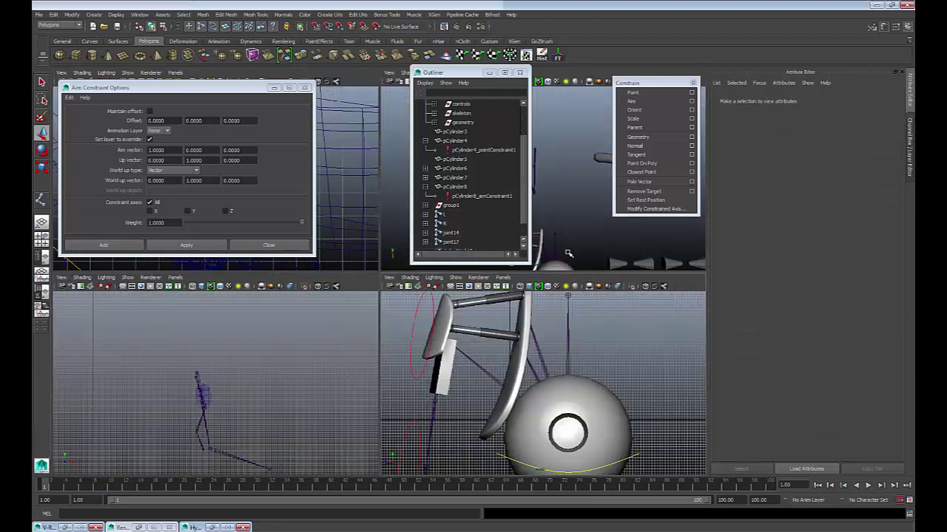
pyautogui.press('space')
pyautogui.keyDown('alt'); pyautogui.moveTo(533, 323); pyautogui.dragTo(319, 368); pyautogui.keyUp('alt')
pyautogui.click(333, 359)
pyautogui.keyDown('alt'); pyautogui.moveTo(319, 367); pyautogui.dragTo(220, 377, button='middle'); pyautogui.keyUp('alt')
pyautogui.moveTo(325, 375); pyautogui.dragTo(594, 403)
pyautogui.click(467, 350)
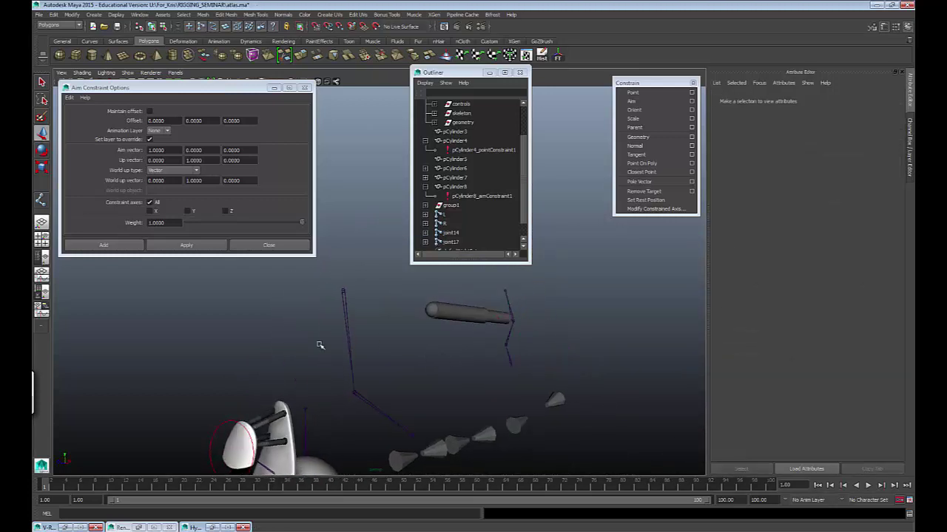
# Step: Move the joint14 arm chain next to the thick end of the piston
pyautogui.click(450, 233)
pyautogui.moveTo(340, 291); pyautogui.dragTo(536, 387)
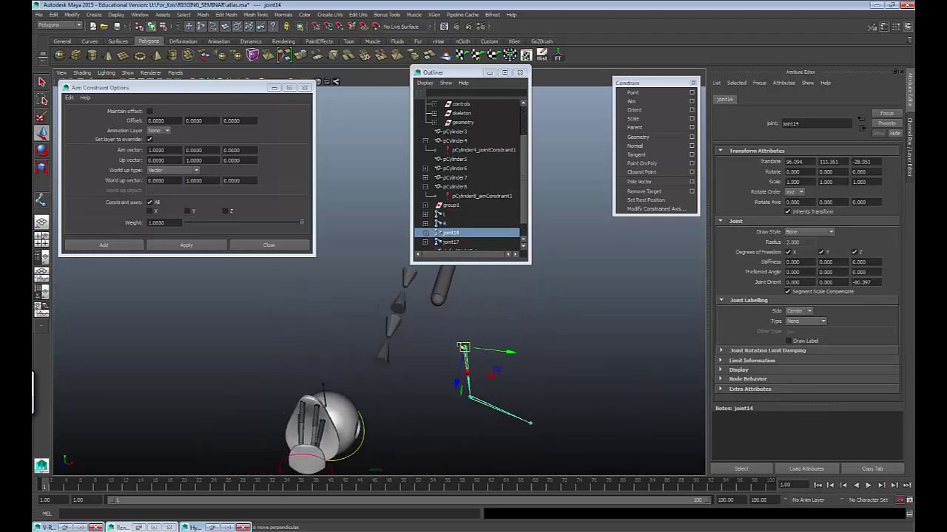
pyautogui.moveTo(461, 346); pyautogui.dragTo(419, 311)
pyautogui.keyDown('alt'); pyautogui.moveTo(486, 349); pyautogui.dragTo(378, 321); pyautogui.keyUp('alt')
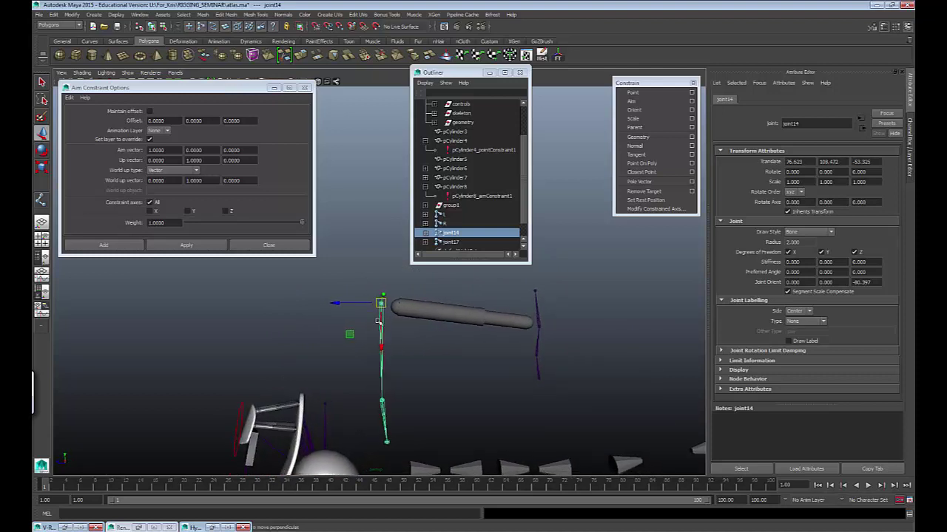
# Step: Select the spine chain's root joint17 and lower the chain slightly beside the piston's thin end
pyautogui.click(497, 343)
pyautogui.keyDown('alt'); pyautogui.moveTo(496, 342); pyautogui.dragTo(477, 401); pyautogui.keyUp('alt')
pyautogui.press('Up')
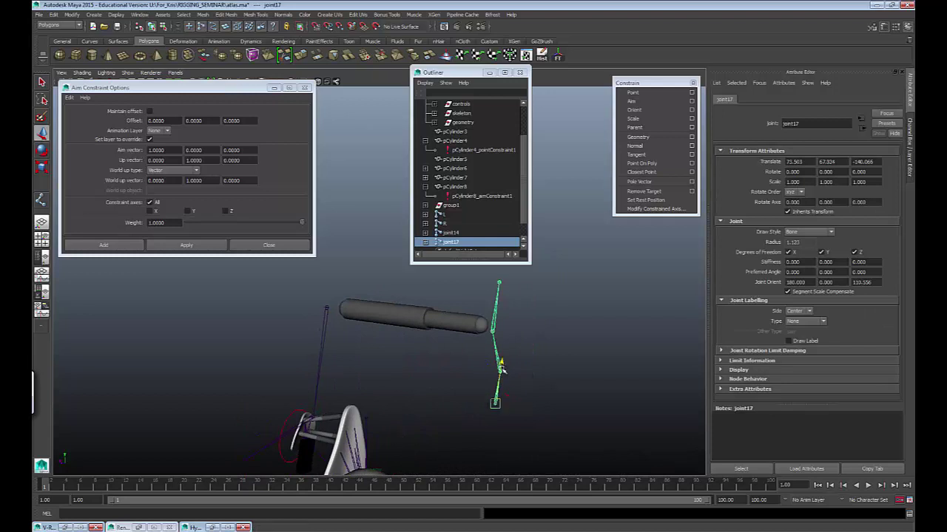
pyautogui.moveTo(501, 368); pyautogui.dragTo(501, 382)
pyautogui.click(529, 410)
pyautogui.keyDown('alt'); pyautogui.moveTo(530, 412); pyautogui.dragTo(427, 397); pyautogui.keyUp('alt')
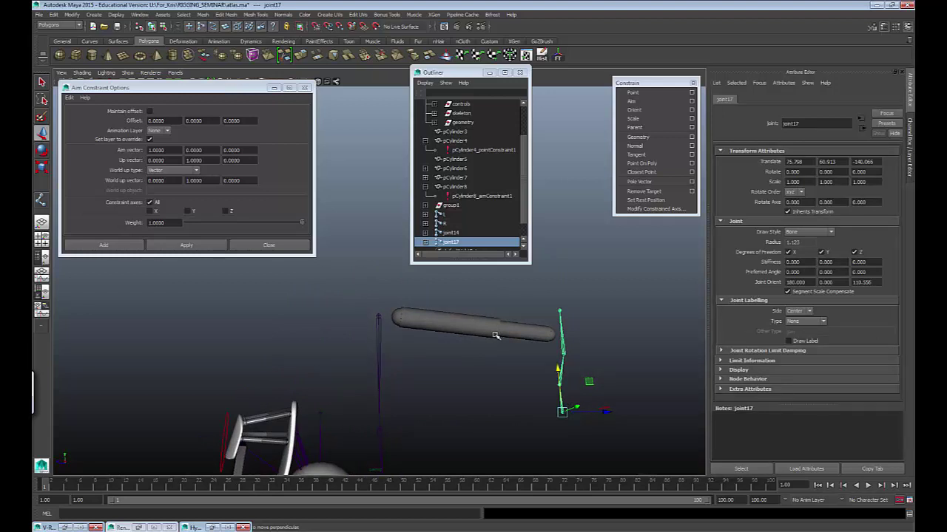
# Step: Try moving and rotating joint19 in the spine chain, undo the changes and clear the selection
pyautogui.click(564, 348)
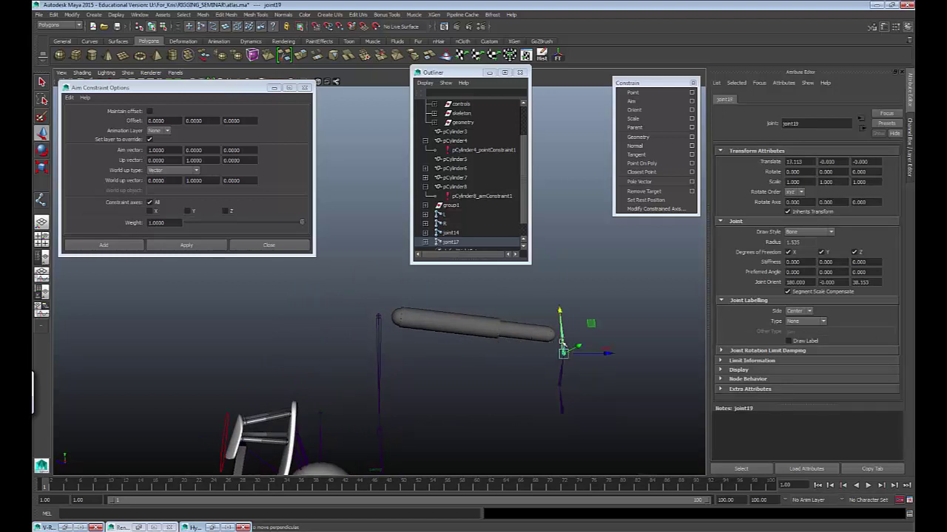
pyautogui.moveTo(565, 355)
pyautogui.mouseDown()
pyautogui.moveTo(573, 348)
pyautogui.moveTo(574, 362)
pyautogui.mouseUp()
pyautogui.hotkey('ctrl', 'z')
pyautogui.press('e')
pyautogui.hotkey('ctrl', 'z')
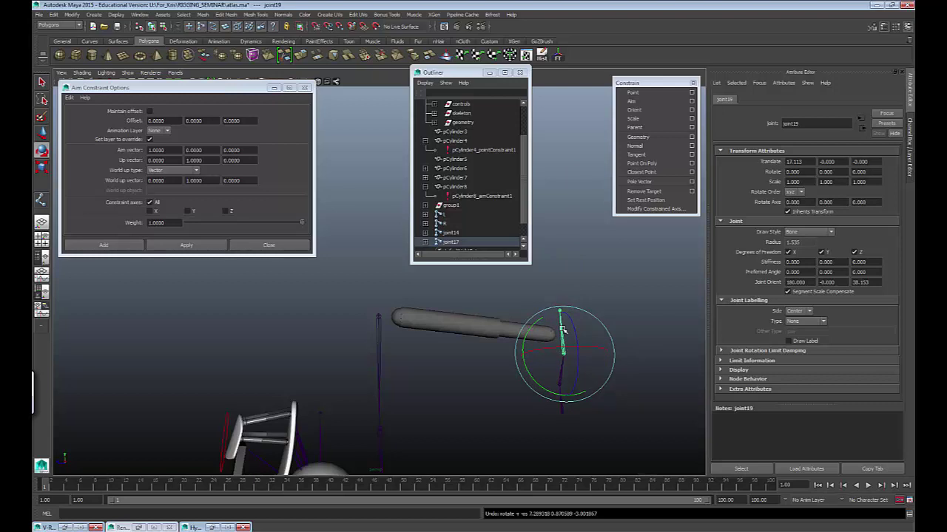
pyautogui.keyDown('alt'); pyautogui.moveTo(562, 331); pyautogui.dragTo(527, 330); pyautogui.keyUp('alt')
pyautogui.press('q')
pyautogui.press('e')
pyautogui.hotkey('ctrl', 'z')
pyautogui.click(585, 285)
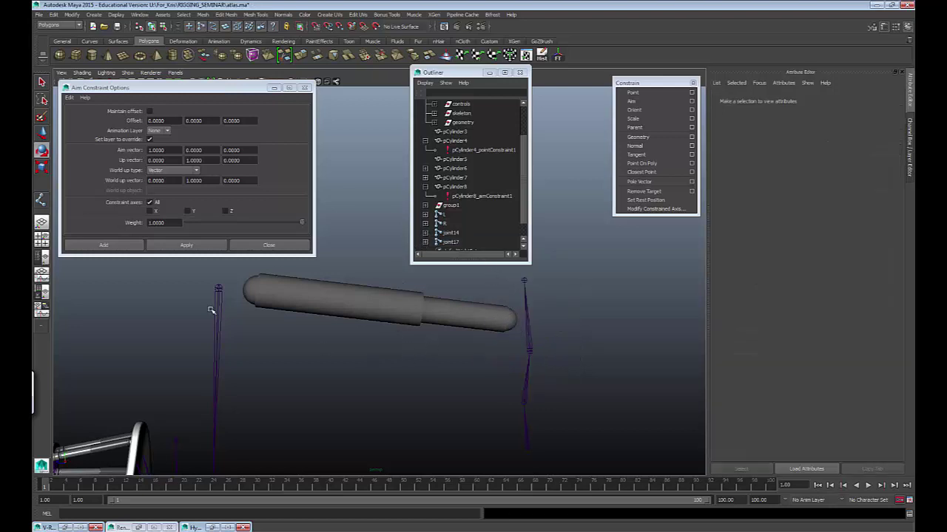
# Step: Parent the arm chain's root joint14 under joint18 of the spine chain
pyautogui.moveTo(211, 310); pyautogui.dragTo(231, 321)
pyautogui.keyDown('alt'); pyautogui.moveTo(380, 344); pyautogui.dragTo(322, 374); pyautogui.keyUp('alt')
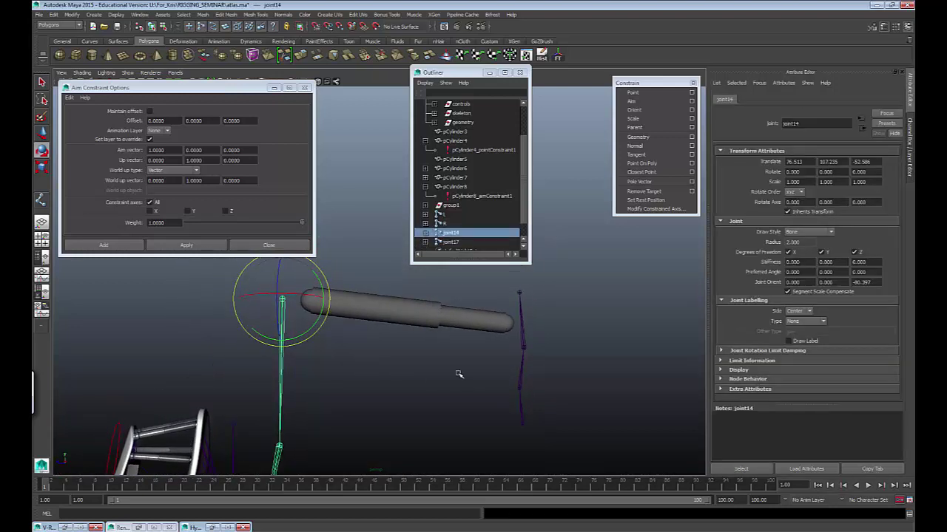
pyautogui.moveTo(514, 364); pyautogui.dragTo(556, 389)
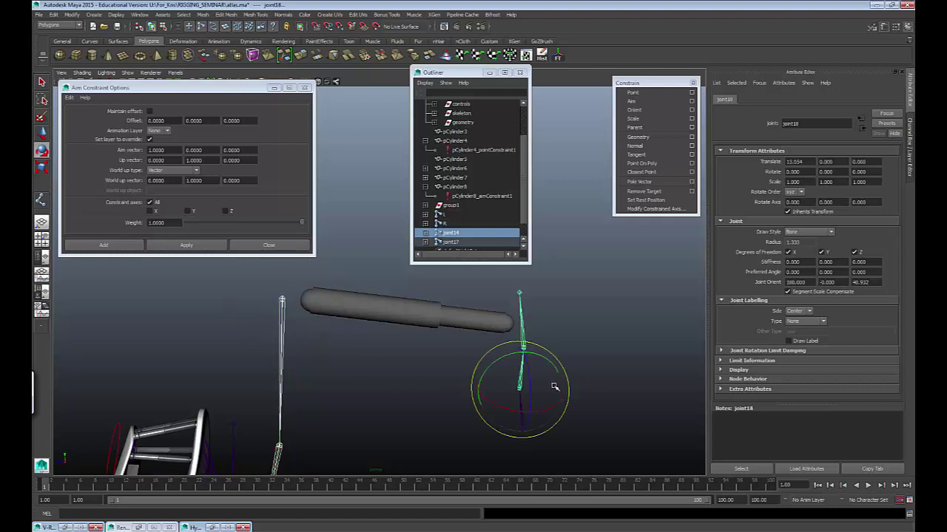
pyautogui.press('q')
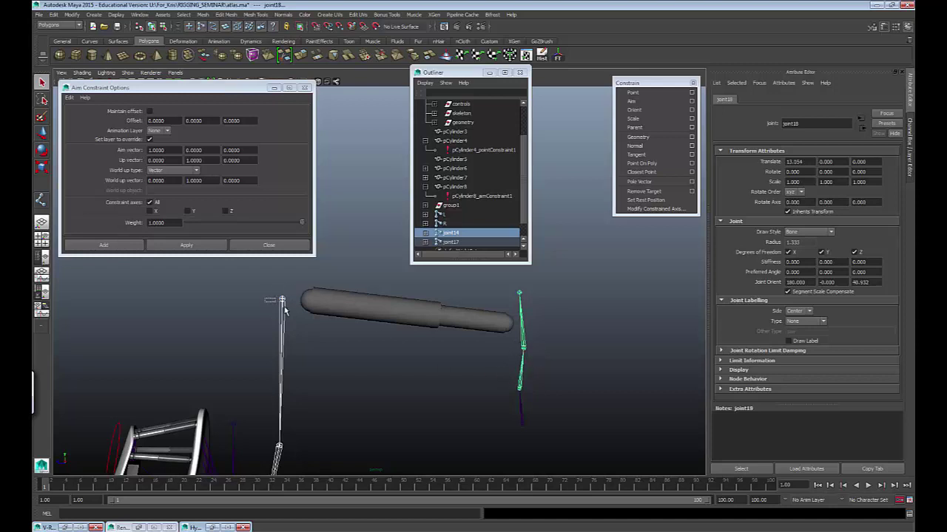
pyautogui.moveTo(285, 308); pyautogui.dragTo(289, 312)
pyautogui.keyDown('shift'); pyautogui.moveTo(506, 365); pyautogui.dragTo(549, 378); pyautogui.keyUp('shift')
pyautogui.press('p')
pyautogui.click(451, 359)
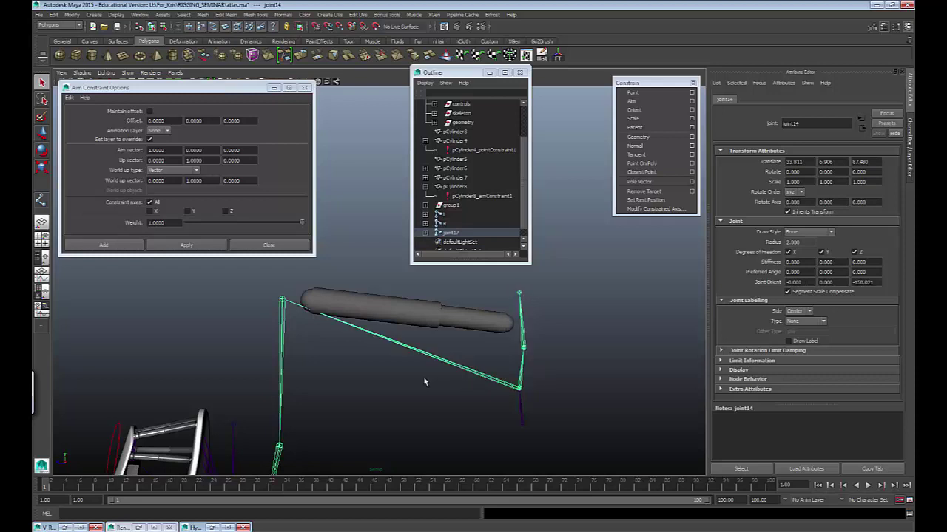
# Step: Try moving the arm's root joint and rotating joint19, undoing each change
pyautogui.click(282, 355)
pyautogui.press('w')
pyautogui.moveTo(282, 299); pyautogui.dragTo(316, 307)
pyautogui.hotkey('ctrl', 'z')
pyautogui.click(526, 342)
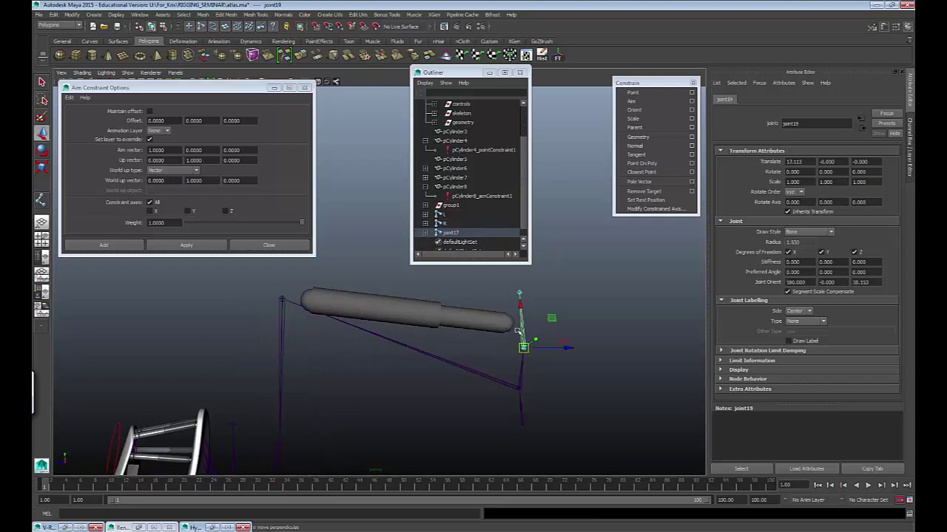
pyautogui.press('e')
pyautogui.moveTo(499, 365)
pyautogui.mouseDown()
pyautogui.moveTo(505, 359)
pyautogui.moveTo(502, 377)
pyautogui.mouseUp()
pyautogui.hotkey('ctrl', 'z')
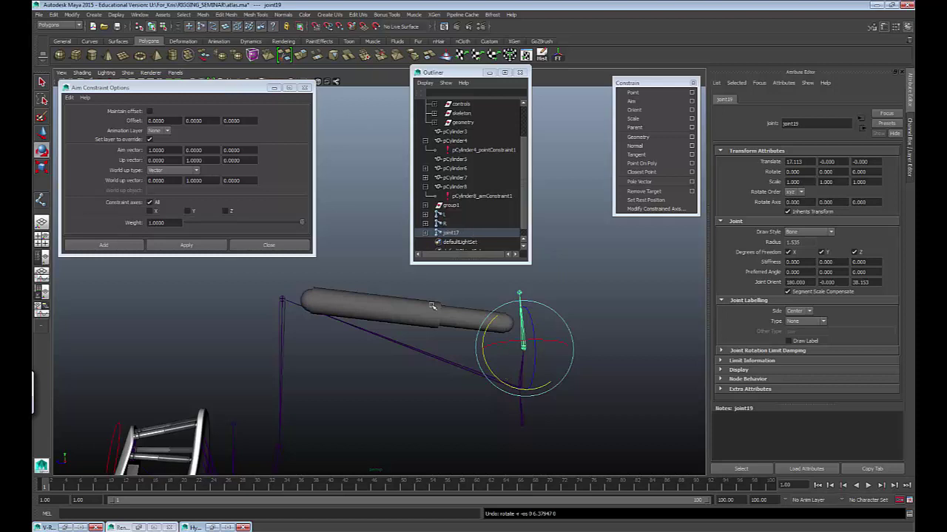
# Step: Try posing joint18 together with the attached arm chain, undo the change and clear the selection
pyautogui.keyDown('alt'); pyautogui.moveTo(433, 306); pyautogui.dragTo(457, 336); pyautogui.keyUp('alt')
pyautogui.click(432, 376)
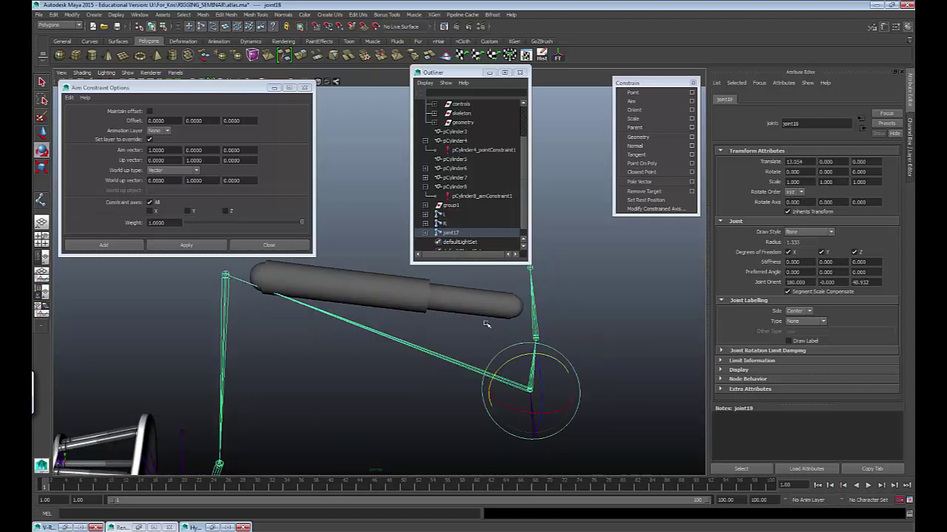
pyautogui.click(380, 384)
pyautogui.moveTo(418, 338); pyautogui.dragTo(500, 443)
pyautogui.press('q')
pyautogui.press('w')
pyautogui.hotkey('ctrl', 'z')
pyautogui.click(583, 338)
pyautogui.keyDown('alt'); pyautogui.moveTo(620, 344); pyautogui.dragTo(492, 296); pyautogui.keyUp('alt')
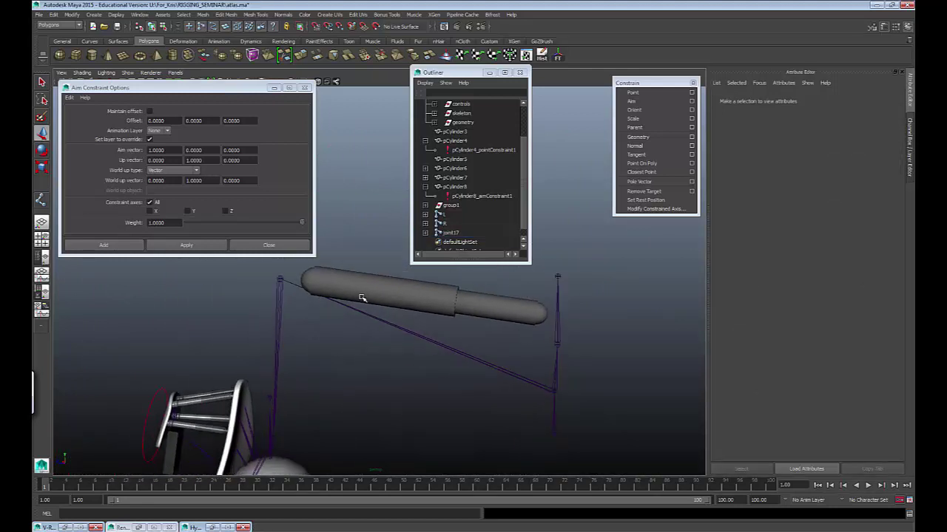
# Step: Parent the piston's R joint under joint19 of the spine chain
pyautogui.click(460, 215)
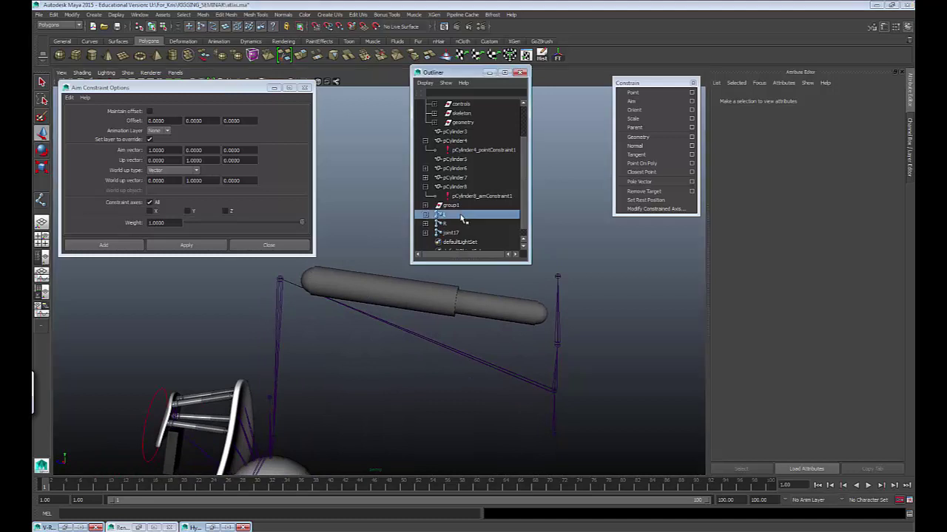
pyautogui.click(457, 223)
pyautogui.click(456, 216)
pyautogui.click(457, 224)
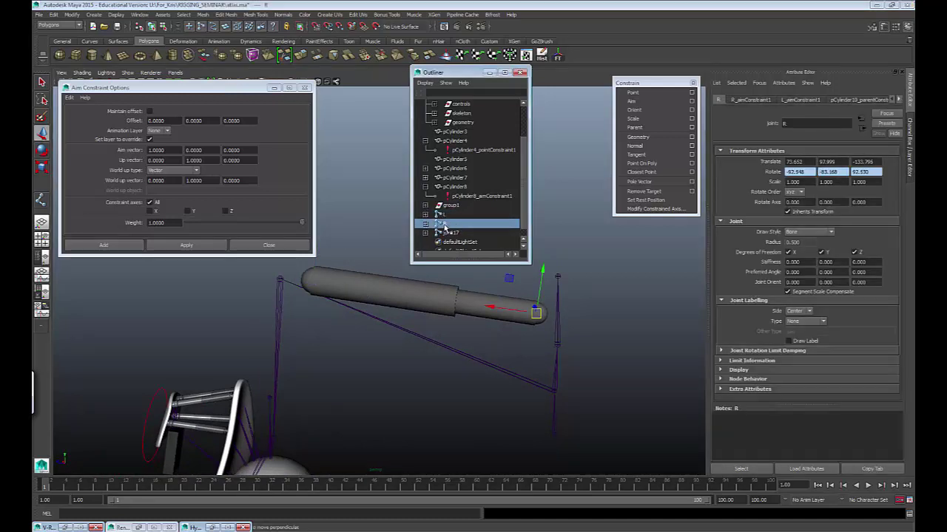
pyautogui.click(556, 301)
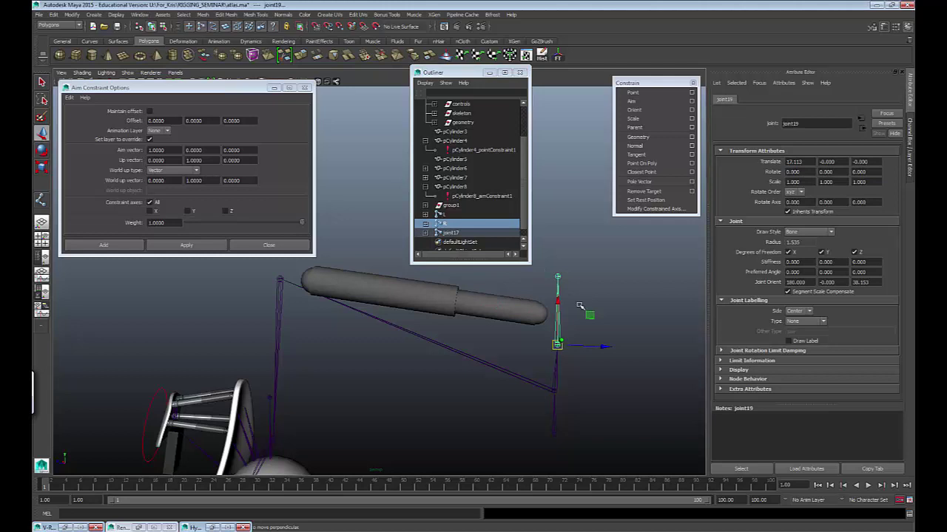
pyautogui.press('p')
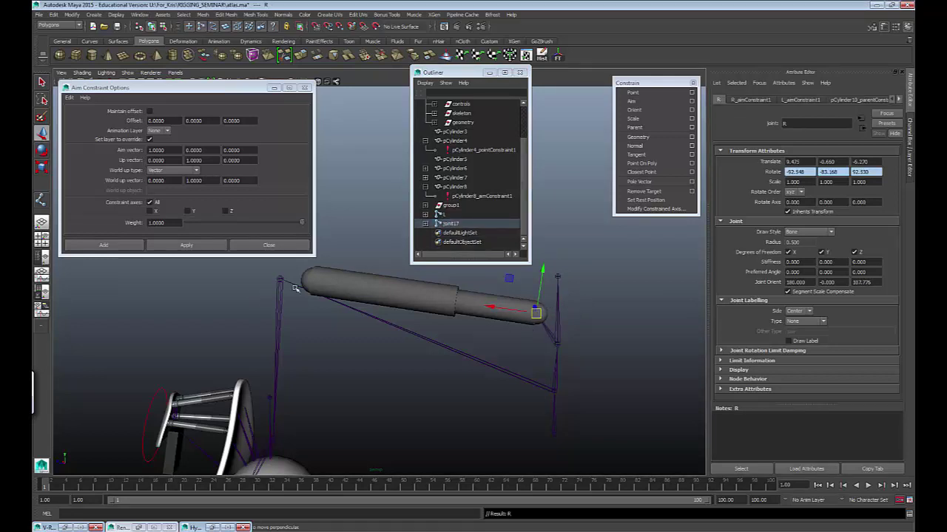
# Step: Parent the piston's L joint under the arm's root joint14, then select joint14 and view the whole rig
pyautogui.click(282, 319)
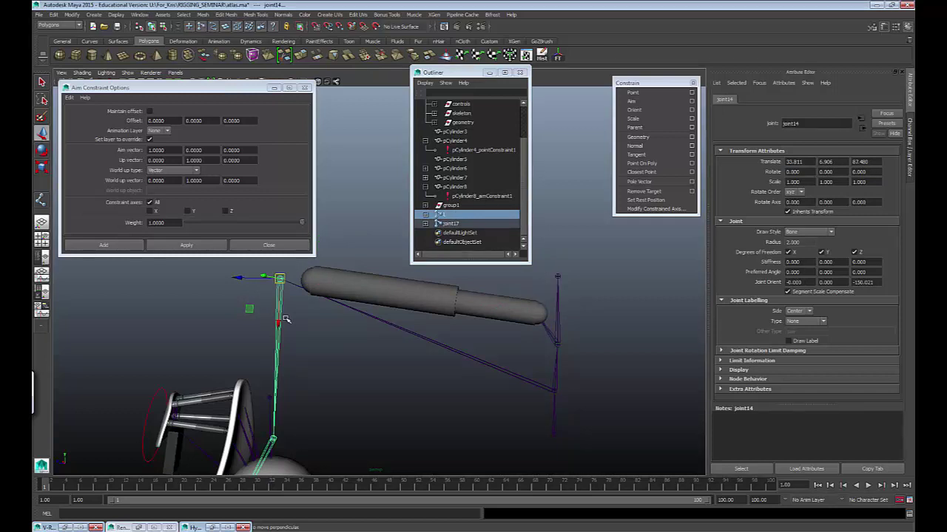
pyautogui.press('p')
pyautogui.click(277, 327)
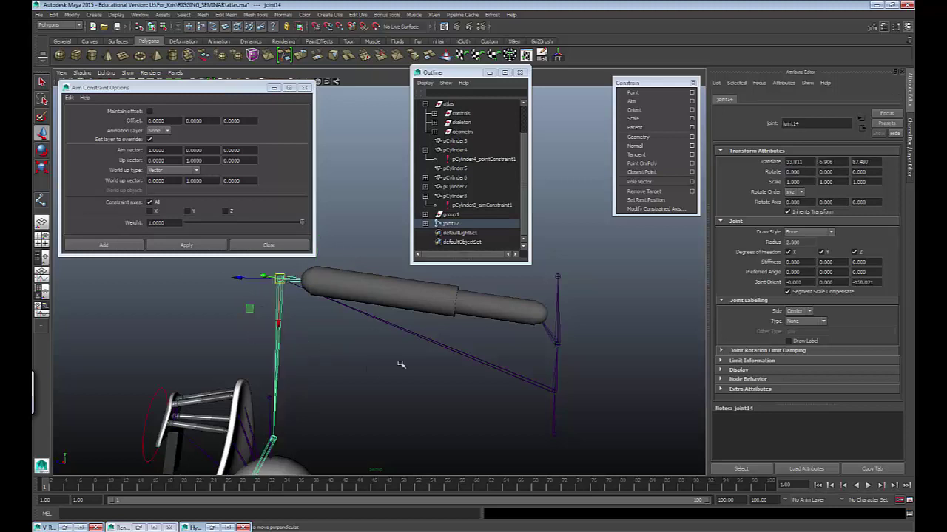
pyautogui.keyDown('alt'); pyautogui.moveTo(401, 363); pyautogui.dragTo(372, 327, button='right'); pyautogui.keyUp('alt')
pyautogui.keyDown('alt'); pyautogui.moveTo(372, 328); pyautogui.dragTo(479, 351); pyautogui.keyUp('alt')
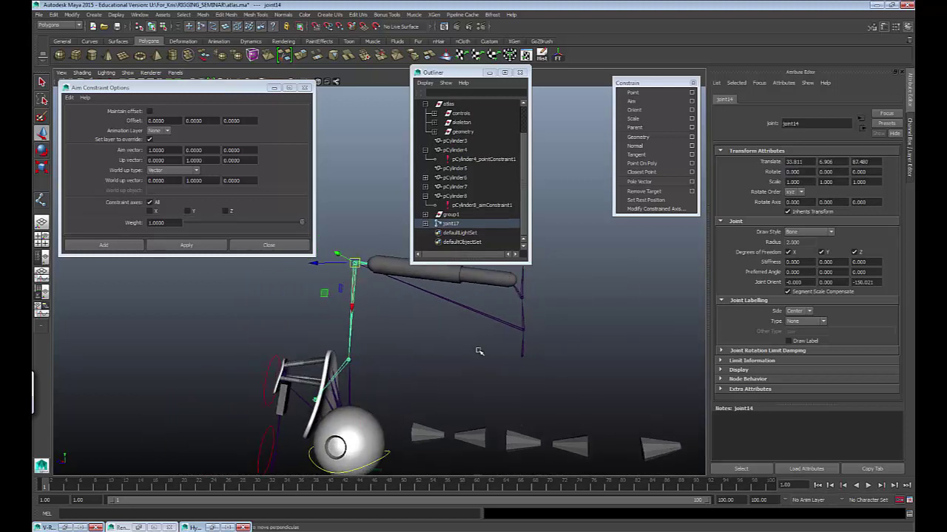
# Step: Try rotating the arm's root joint14 in two directions to test the attached piston, undoing each rotation
pyautogui.press('e')
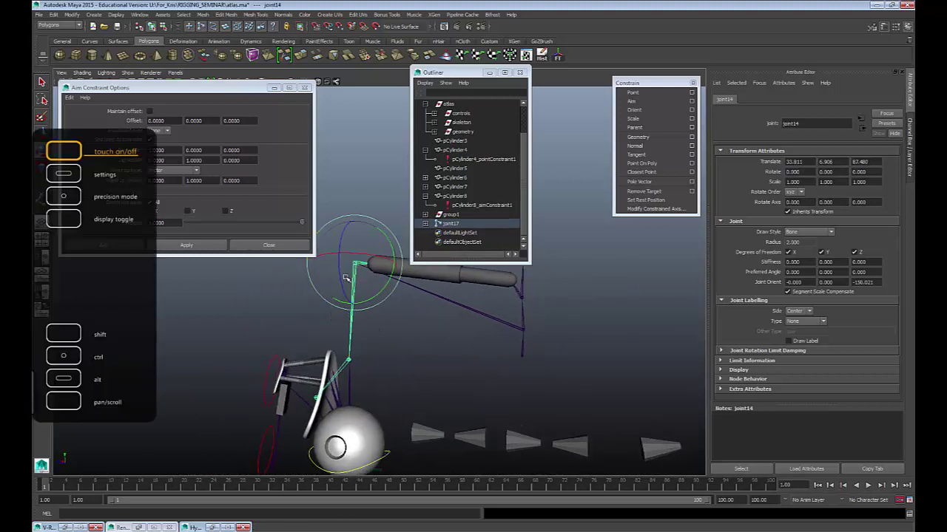
pyautogui.moveTo(347, 277); pyautogui.dragTo(364, 304)
pyautogui.hotkey('ctrl', 'z')
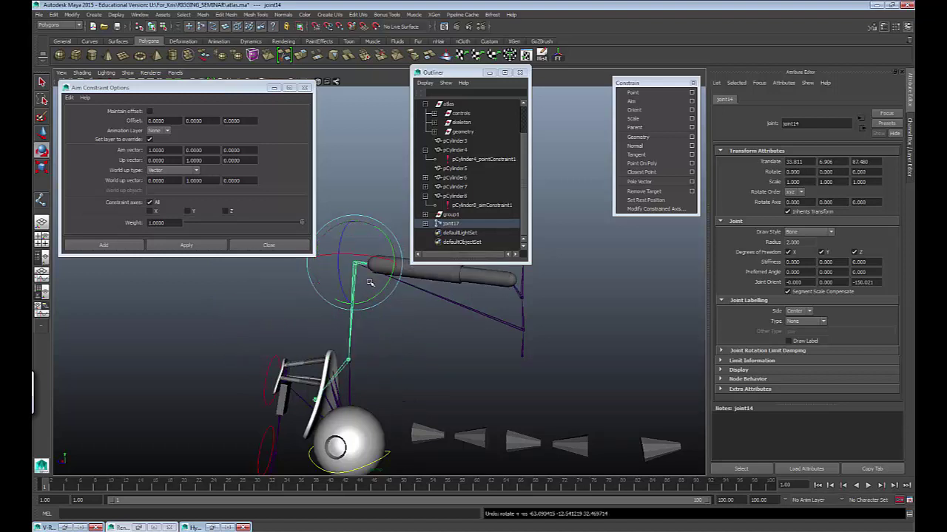
pyautogui.moveTo(390, 264); pyautogui.dragTo(374, 250)
pyautogui.hotkey('ctrl', 'z')
# Step: Select shoulder_ctrl and try moving the shoulder plate around to test its pistons, undoing the trial moves
pyautogui.keyDown('alt'); pyautogui.moveTo(418, 325); pyautogui.dragTo(251, 326); pyautogui.keyUp('alt')
pyautogui.click(267, 322)
pyautogui.press('w')
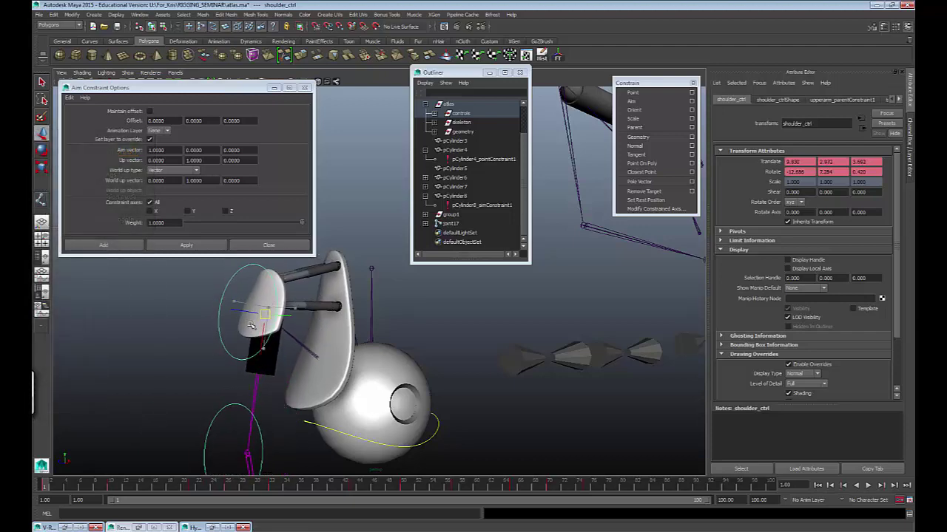
pyautogui.hotkey('ctrl', 'z')
pyautogui.keyDown('alt'); pyautogui.moveTo(348, 324); pyautogui.dragTo(276, 328); pyautogui.keyUp('alt')
pyautogui.keyDown('alt'); pyautogui.moveTo(405, 304); pyautogui.dragTo(345, 330); pyautogui.keyUp('alt')
pyautogui.press('w')
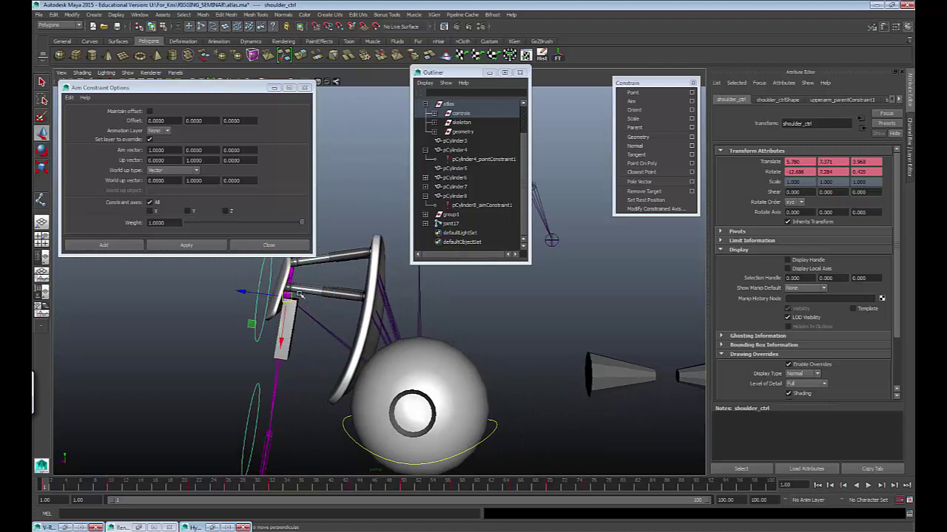
pyautogui.moveTo(291, 298); pyautogui.dragTo(294, 304)
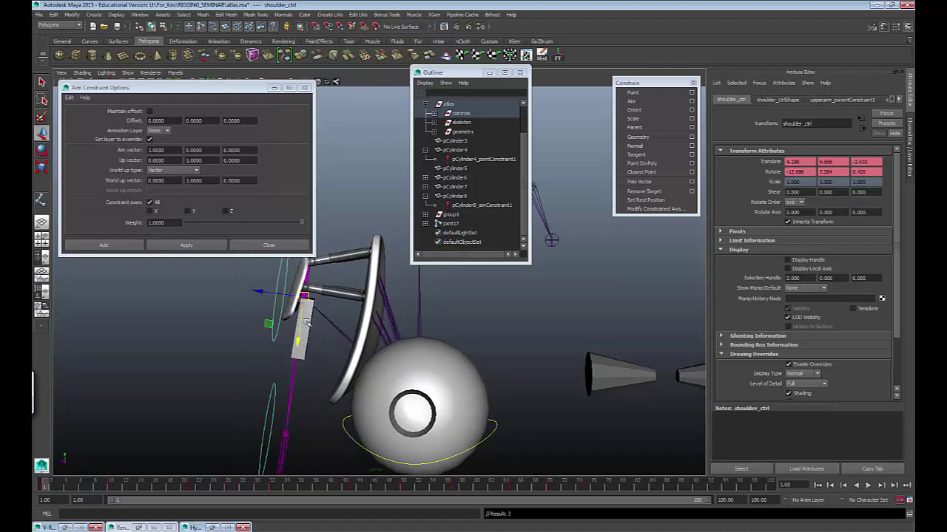
pyautogui.moveTo(307, 322); pyautogui.dragTo(302, 317)
# Step: Move shoulder_ctrl to about 5.6, 5.9, 0.6 and try rotating it, undoing the rotation
pyautogui.keyDown('alt'); pyautogui.moveTo(301, 316); pyautogui.dragTo(425, 384); pyautogui.keyUp('alt')
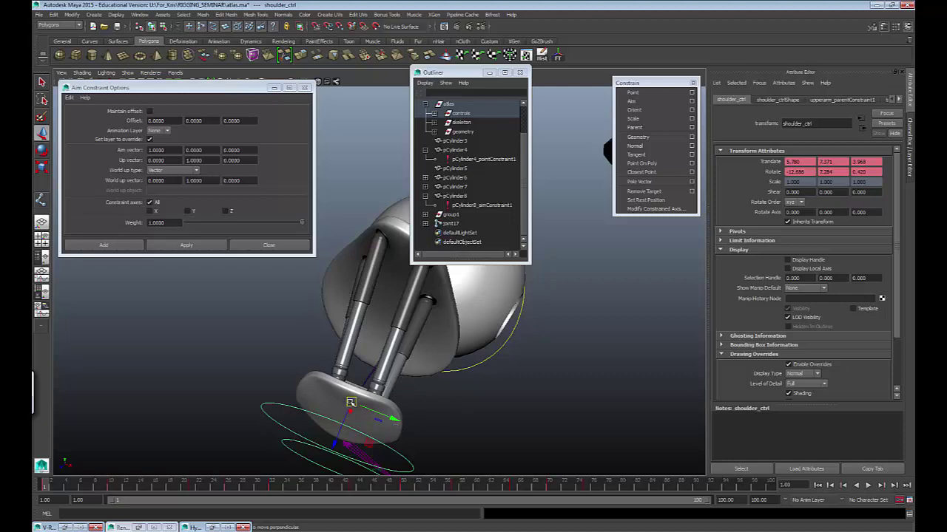
pyautogui.moveTo(350, 402); pyautogui.dragTo(397, 416)
pyautogui.press('e')
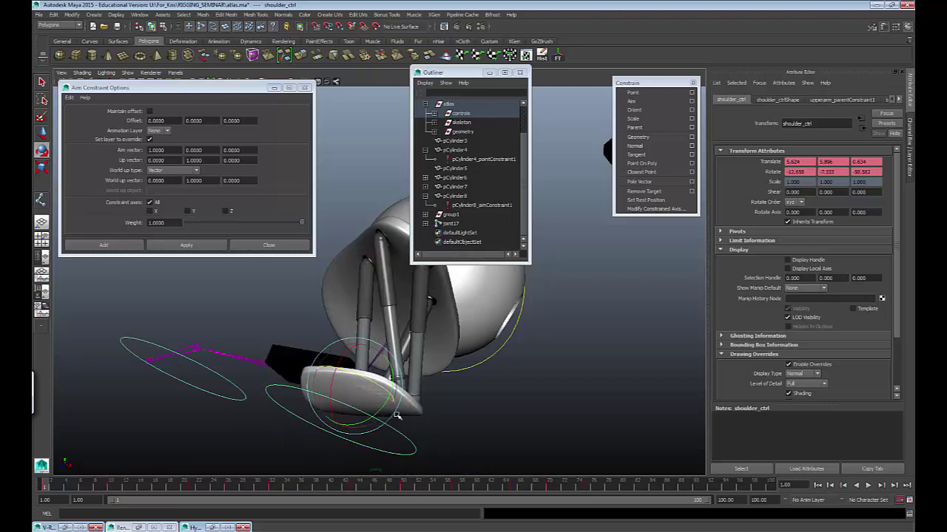
pyautogui.hotkey('ctrl', 'z')
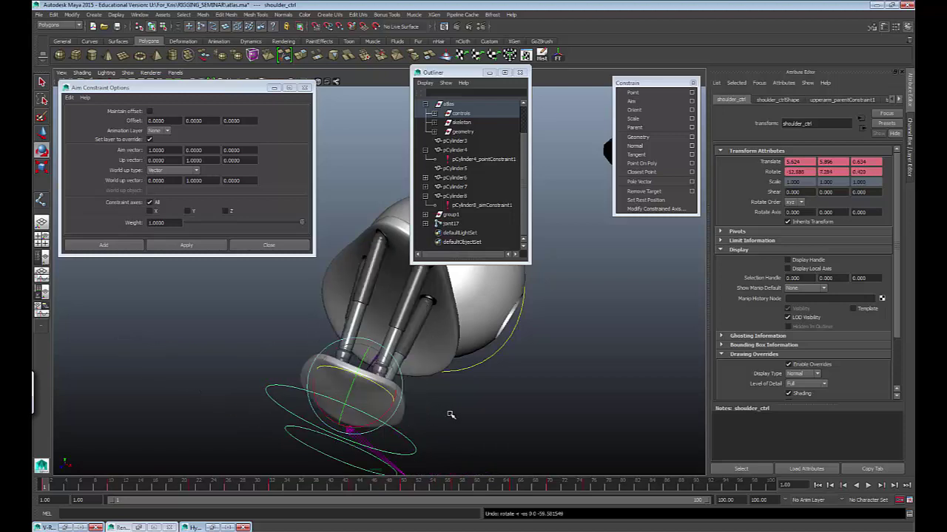
# Step: Try rotating shoulder_ctrl to a steep angle, examine how the pistons behave and undo the rotation
pyautogui.keyDown('alt'); pyautogui.moveTo(455, 416); pyautogui.dragTo(318, 354); pyautogui.keyUp('alt')
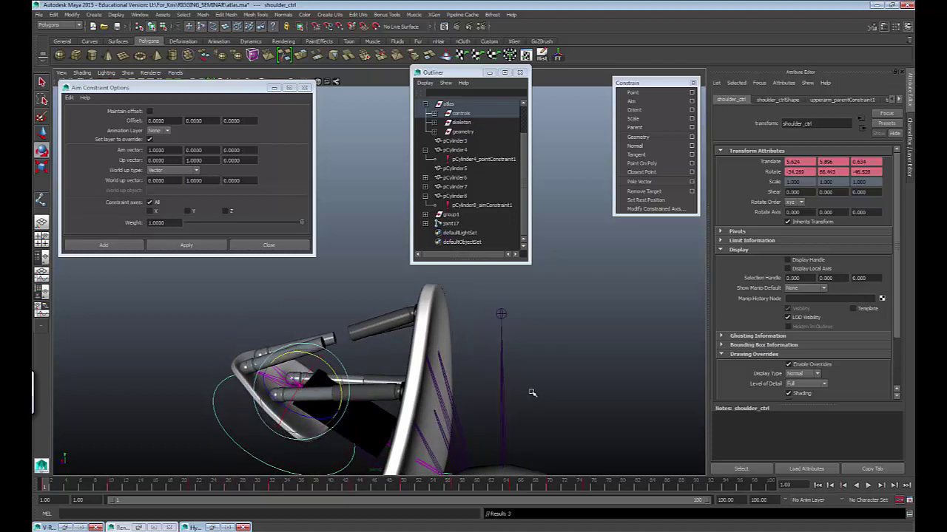
pyautogui.keyDown('alt'); pyautogui.moveTo(483, 386); pyautogui.dragTo(483, 299, button='middle'); pyautogui.keyUp('alt')
pyautogui.keyDown('alt'); pyautogui.moveTo(482, 299); pyautogui.dragTo(503, 315); pyautogui.keyUp('alt')
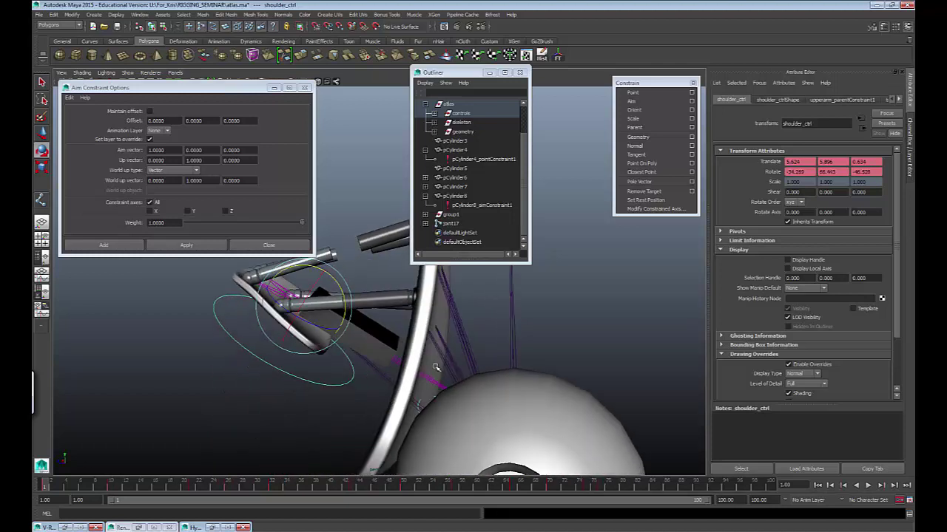
pyautogui.keyDown('alt'); pyautogui.moveTo(436, 368); pyautogui.dragTo(477, 361); pyautogui.keyUp('alt')
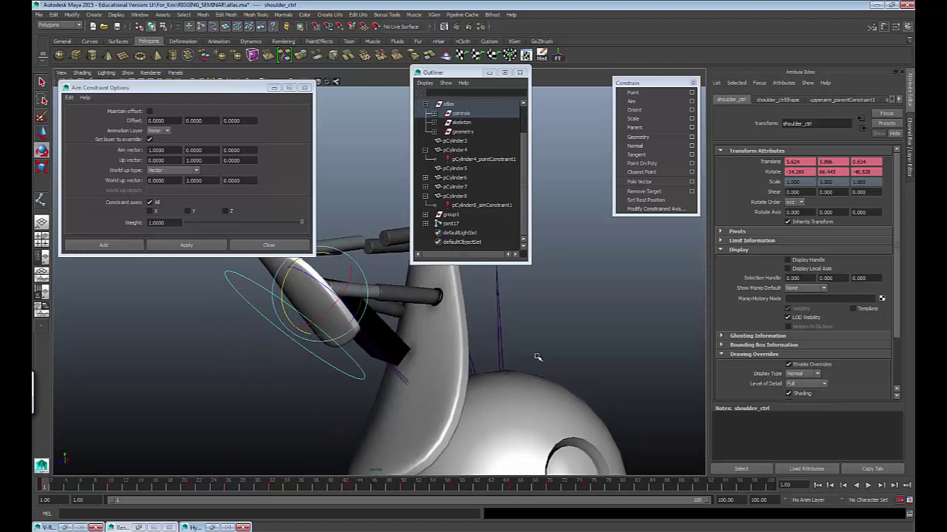
pyautogui.hotkey('ctrl', 'z')
# Step: Pose shoulder_ctrl by moving it to about -0.9, 4.4, 2.7 and rotating it to about -14.7, -10.8, 11.4
pyautogui.keyDown('alt'); pyautogui.moveTo(533, 350); pyautogui.dragTo(514, 360); pyautogui.keyUp('alt')
pyautogui.press('w')
pyautogui.keyDown('alt'); pyautogui.moveTo(352, 322); pyautogui.dragTo(324, 320); pyautogui.keyUp('alt')
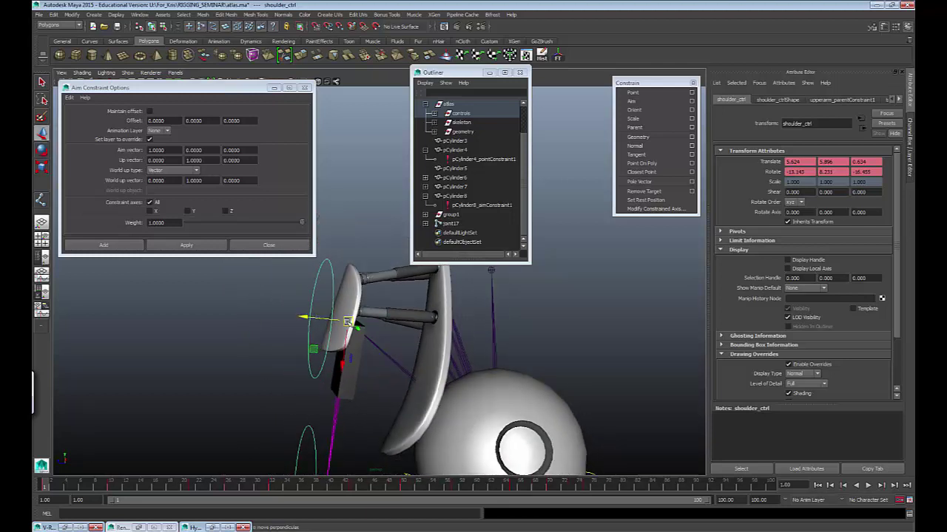
pyautogui.moveTo(244, 294); pyautogui.dragTo(309, 308, button='middle')
pyautogui.keyDown('alt'); pyautogui.moveTo(368, 325); pyautogui.dragTo(341, 331); pyautogui.keyUp('alt')
pyautogui.press('e')
pyautogui.moveTo(366, 294); pyautogui.dragTo(346, 304)
pyautogui.press('w')
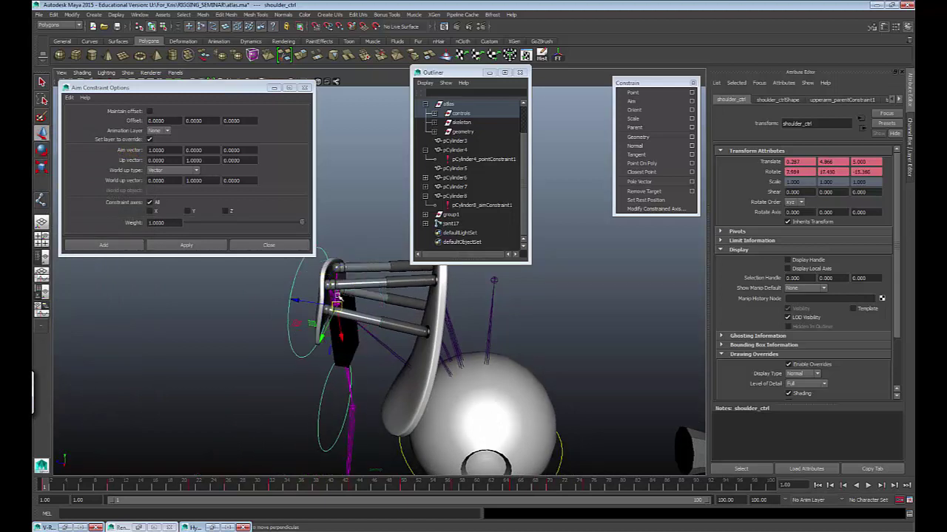
pyautogui.keyDown('alt'); pyautogui.moveTo(394, 318); pyautogui.dragTo(426, 289); pyautogui.keyUp('alt')
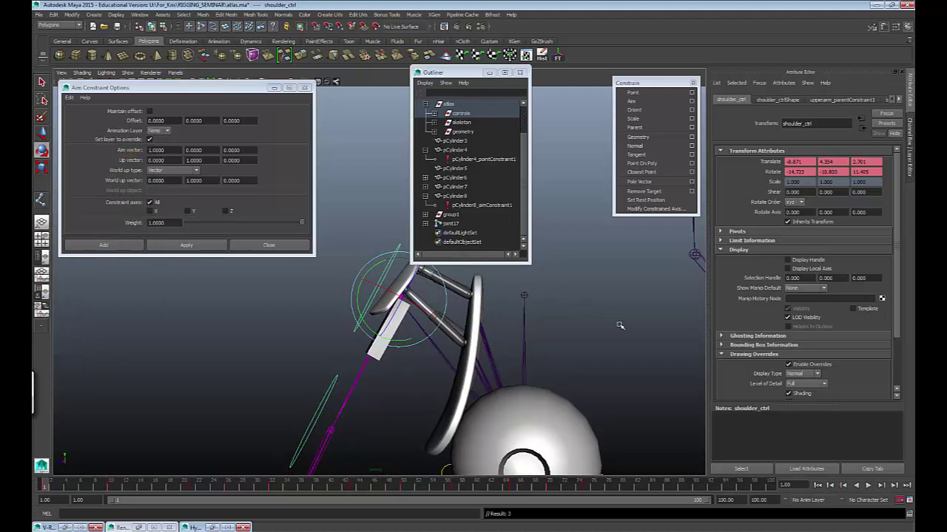
# Step: Select the arm's root joint14, try moving it, undo the move and clear the selection
pyautogui.keyDown('alt'); pyautogui.moveTo(619, 325); pyautogui.dragTo(408, 321); pyautogui.keyUp('alt')
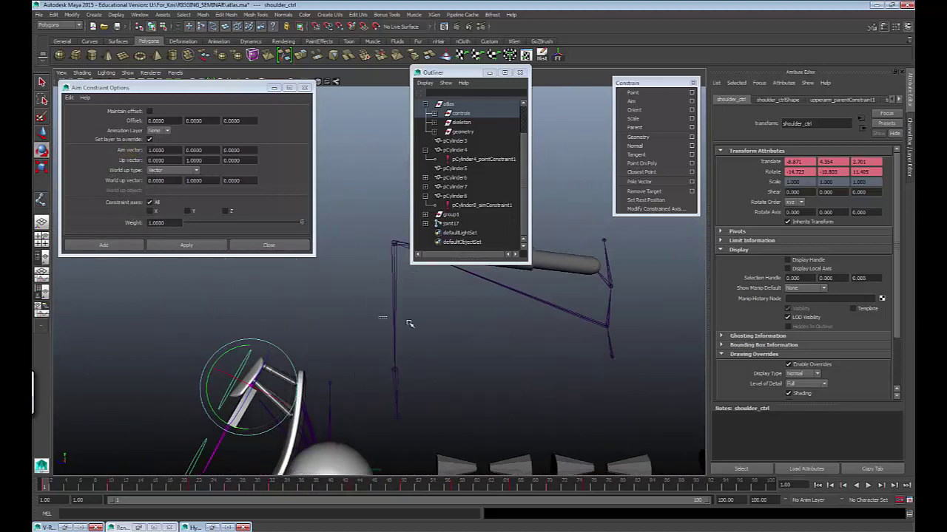
pyautogui.click(398, 285)
pyautogui.moveTo(398, 284); pyautogui.dragTo(423, 318)
pyautogui.click(493, 378)
pyautogui.keyDown('alt'); pyautogui.moveTo(492, 378); pyautogui.dragTo(433, 320); pyautogui.keyUp('alt')
pyautogui.hotkey('ctrl', 'z')
pyautogui.hotkey('ctrl', 'z')
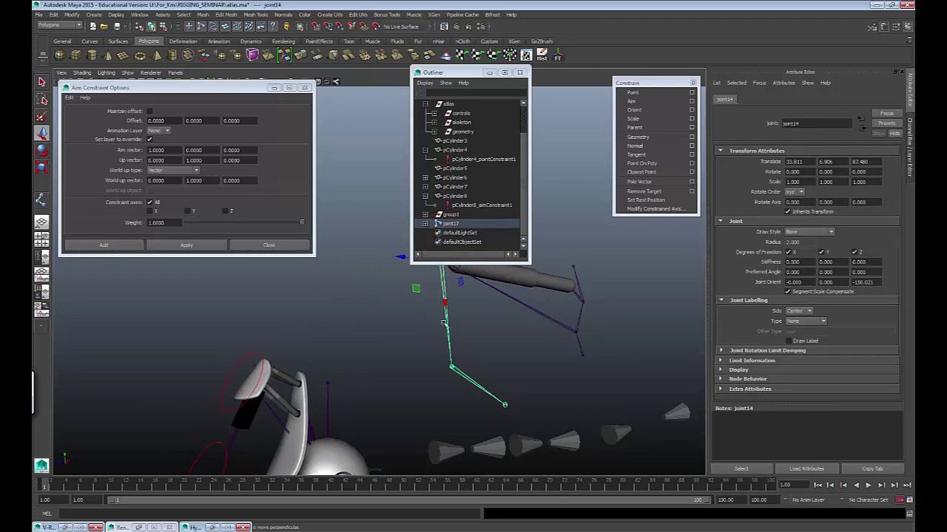
pyautogui.click(517, 338)
pyautogui.keyDown('alt'); pyautogui.moveTo(518, 338); pyautogui.dragTo(463, 337); pyautogui.keyUp('alt')
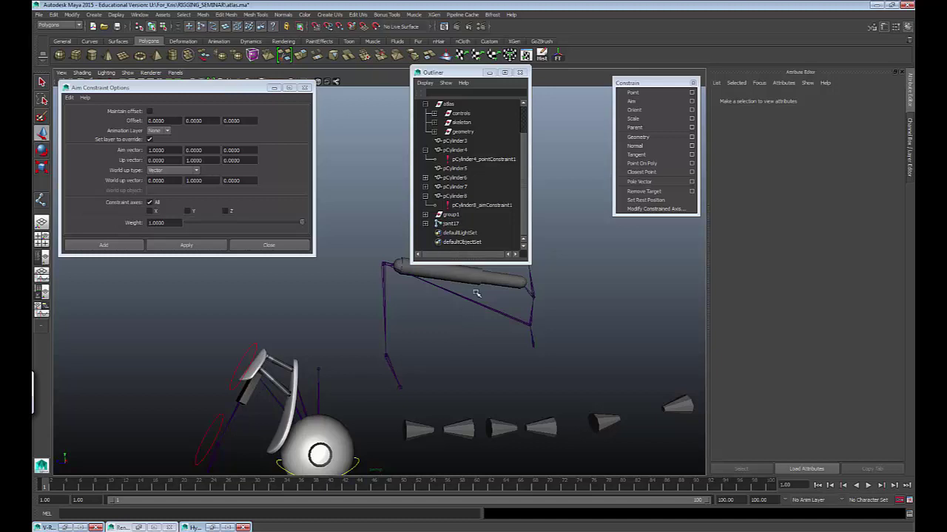
pyautogui.keyDown('alt'); pyautogui.moveTo(539, 340); pyautogui.dragTo(499, 356); pyautogui.keyUp('alt')
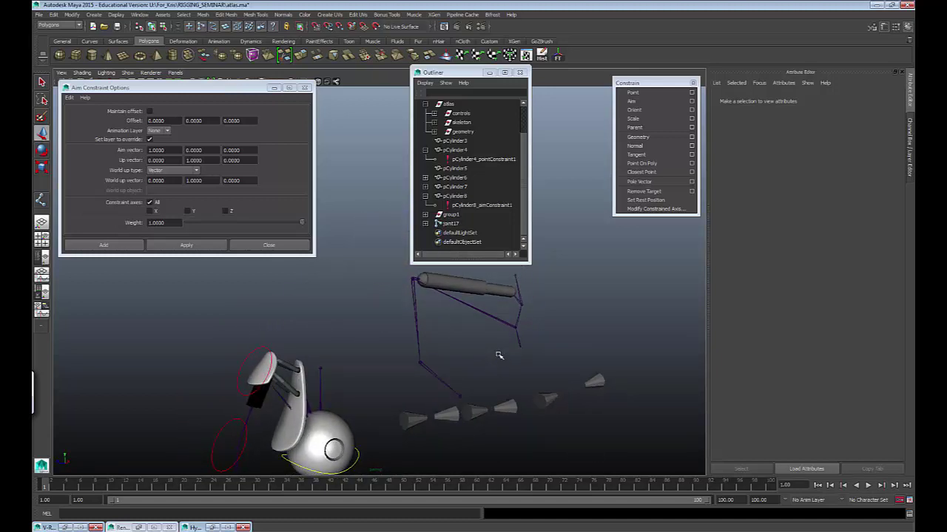
pyautogui.keyDown('alt'); pyautogui.moveTo(464, 328); pyautogui.dragTo(333, 370); pyautogui.keyUp('alt')
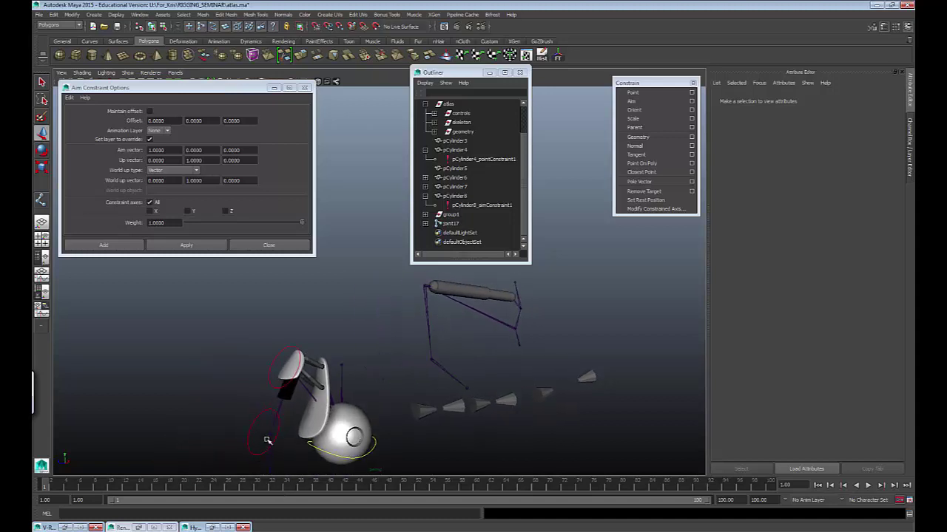
pyautogui.keyDown('alt'); pyautogui.moveTo(444, 372); pyautogui.dragTo(463, 345); pyautogui.keyUp('alt')
# Step: Select the arm's root joint14 and try to run the MEL command controlMaker
pyautogui.click(412, 324)
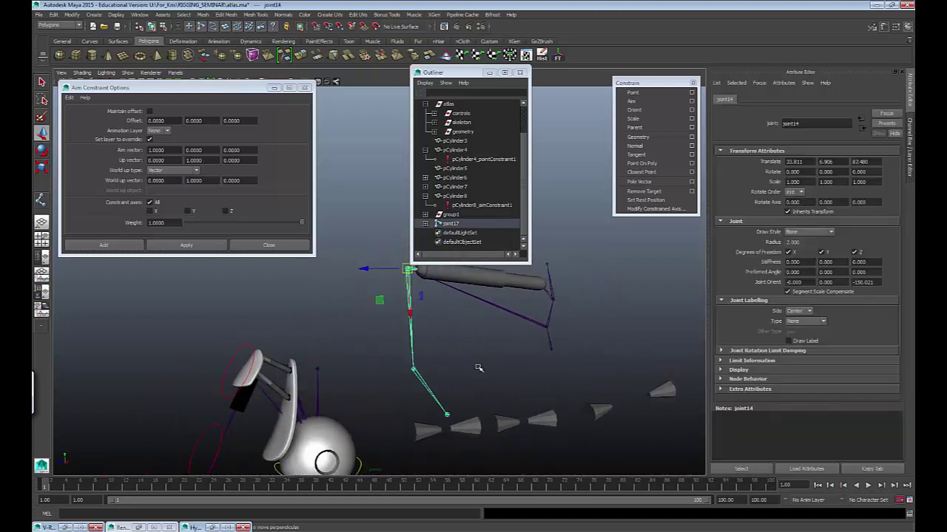
pyautogui.click(270, 514)
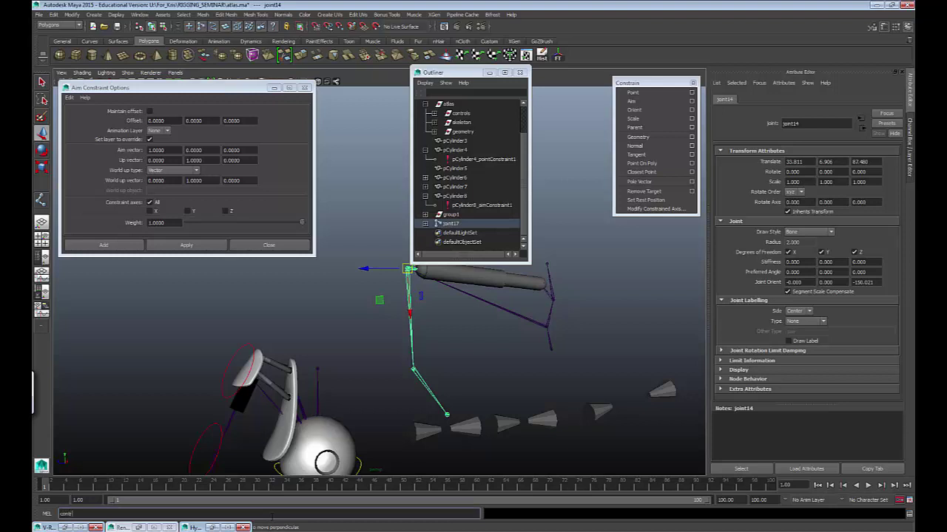
pyautogui.write('controlMaker')
pyautogui.press('Return')
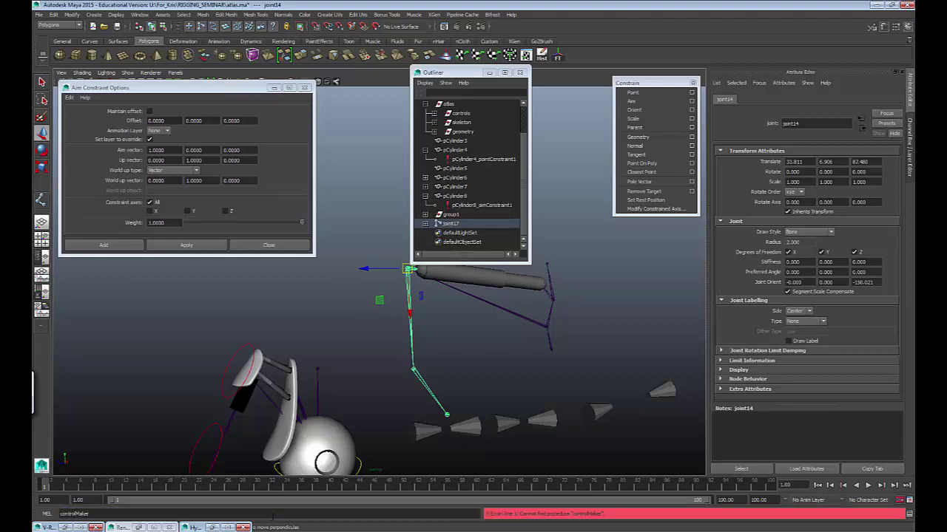
# Step: Open the Script Editor, start sourcing a script file and browse to the maya folder in Documents
pyautogui.click(900, 513)
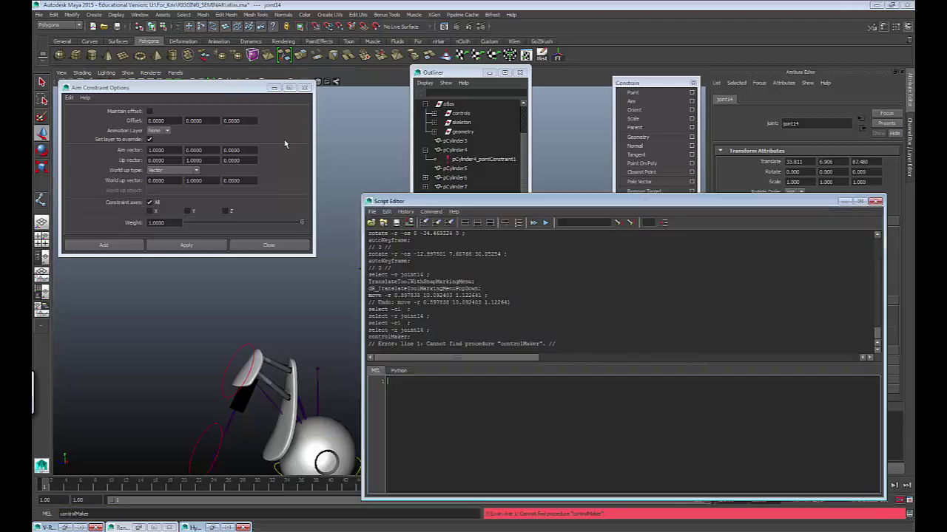
pyautogui.click(373, 211)
pyautogui.click(383, 234)
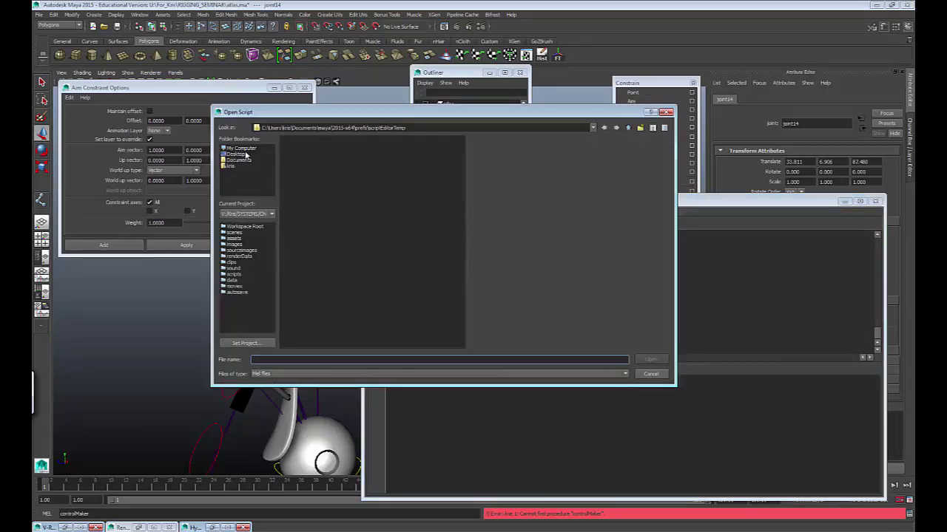
pyautogui.click(244, 148)
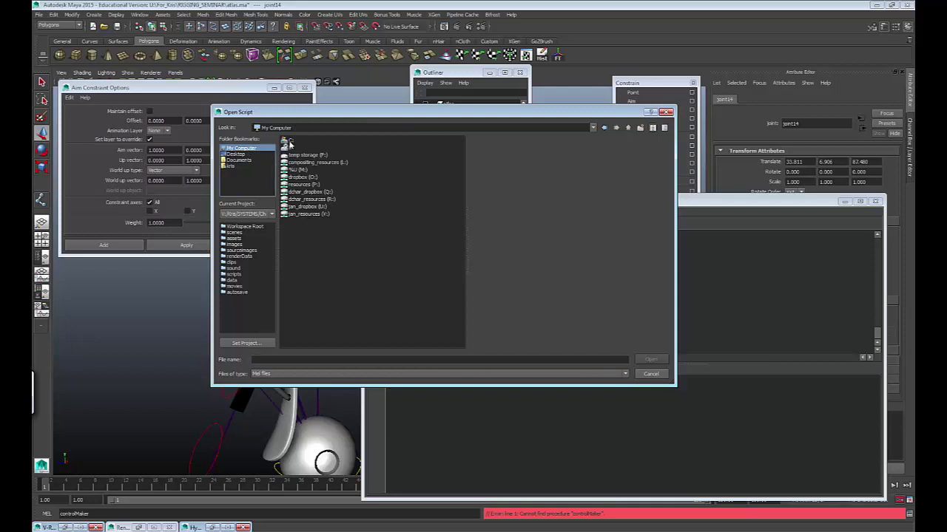
pyautogui.click(238, 160)
pyautogui.doubleClick(295, 177)
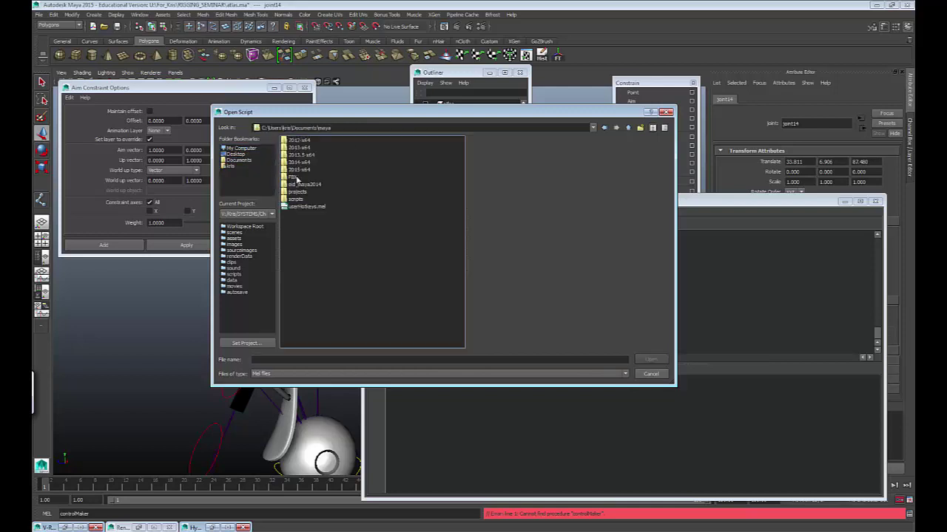
# Step: Look for the script in the 2015-x64 prefs scripts folder and return to the maya folder
pyautogui.doubleClick(300, 169)
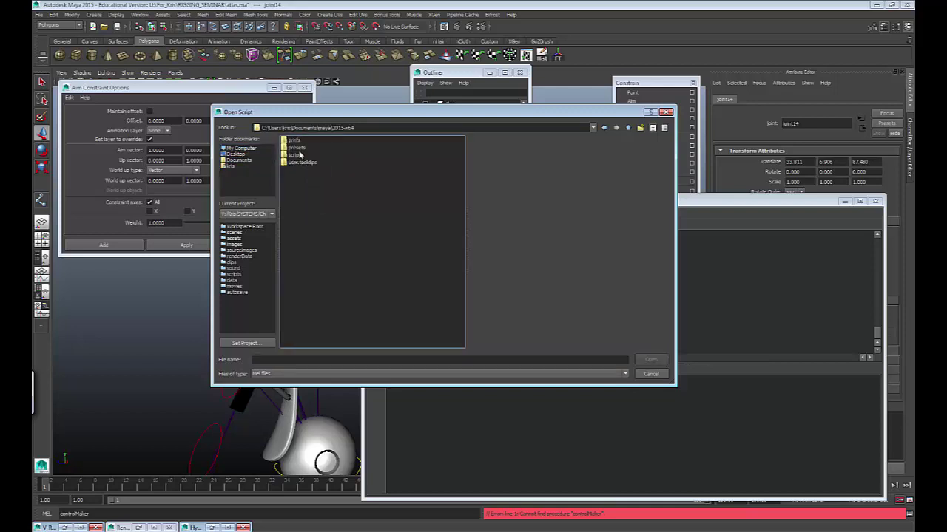
pyautogui.doubleClick(296, 142)
pyautogui.click(299, 177)
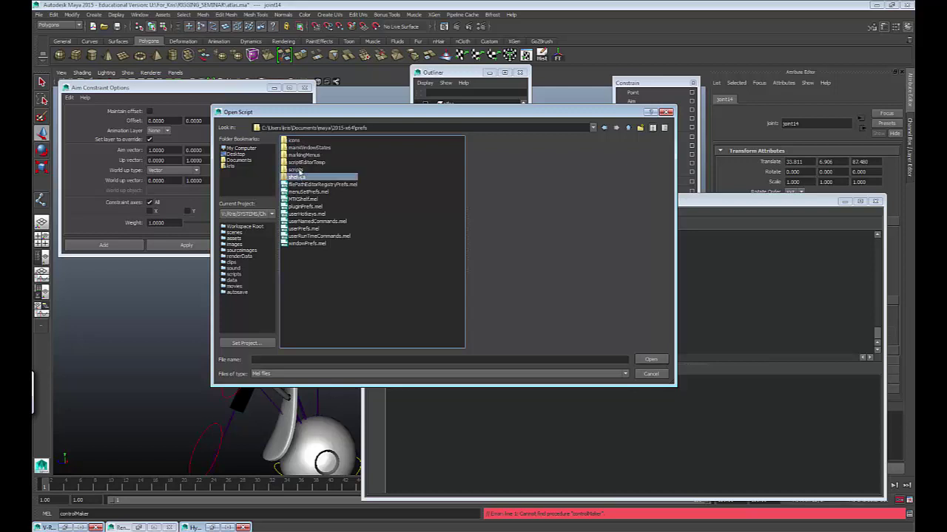
pyautogui.doubleClick(299, 170)
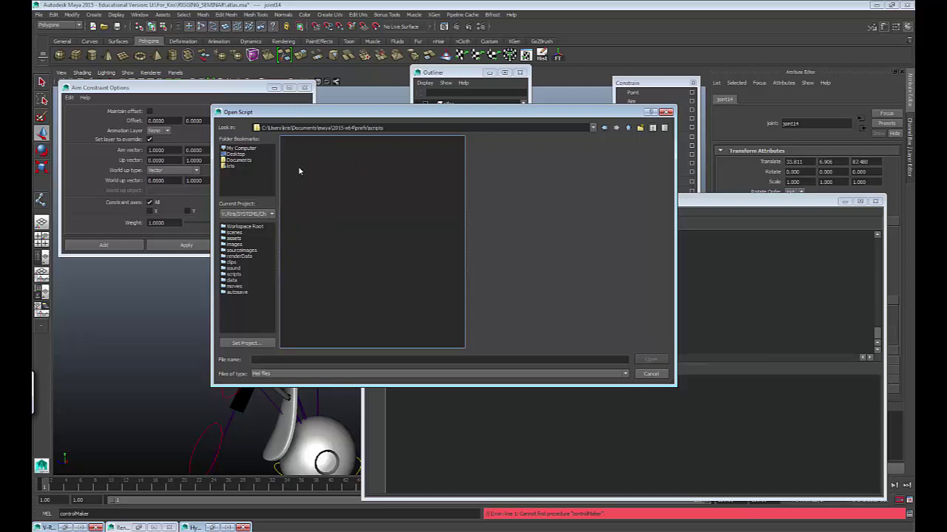
pyautogui.click(628, 128)
pyautogui.click(628, 128)
pyautogui.click(627, 128)
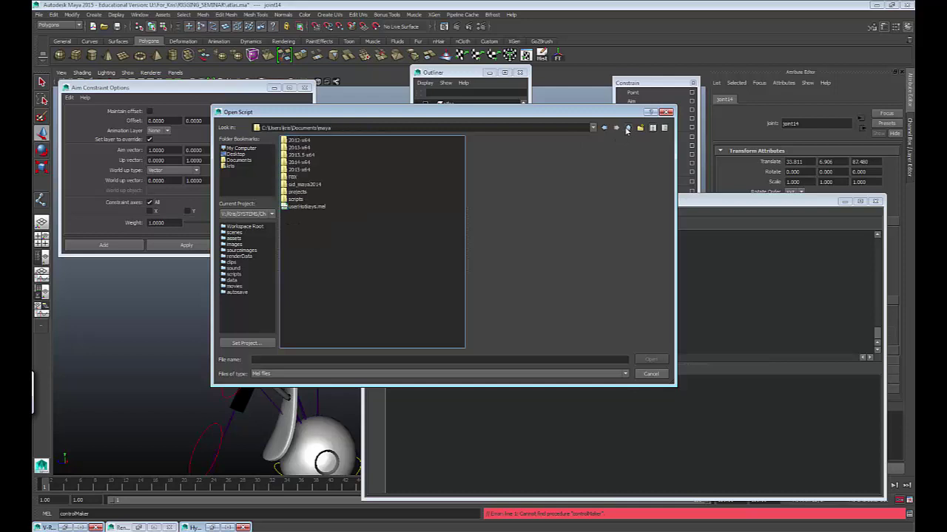
# Step: Source controlMaker.mel from the 2013-x64 scripts folder
pyautogui.click(300, 148)
pyautogui.doubleClick(300, 147)
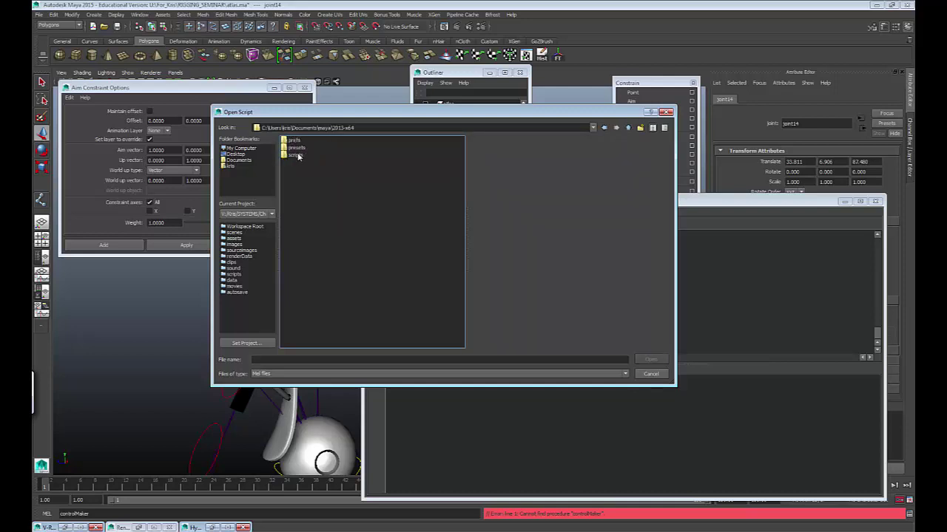
pyautogui.doubleClick(296, 156)
pyautogui.doubleClick(318, 154)
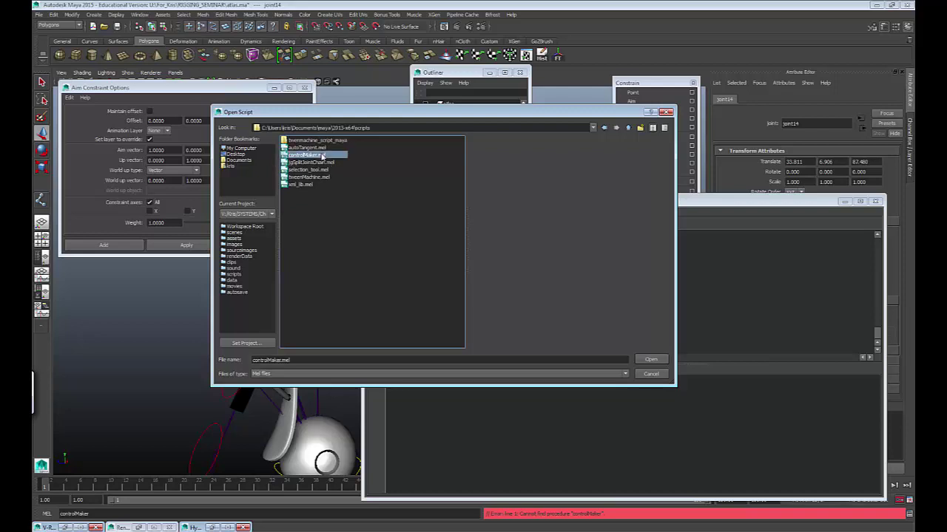
# Step: Place the Control Maker window over the Aim Constraint Options window and minimize the Script Editor to reveal the arm joints
pyautogui.moveTo(371, 188); pyautogui.dragTo(145, 108)
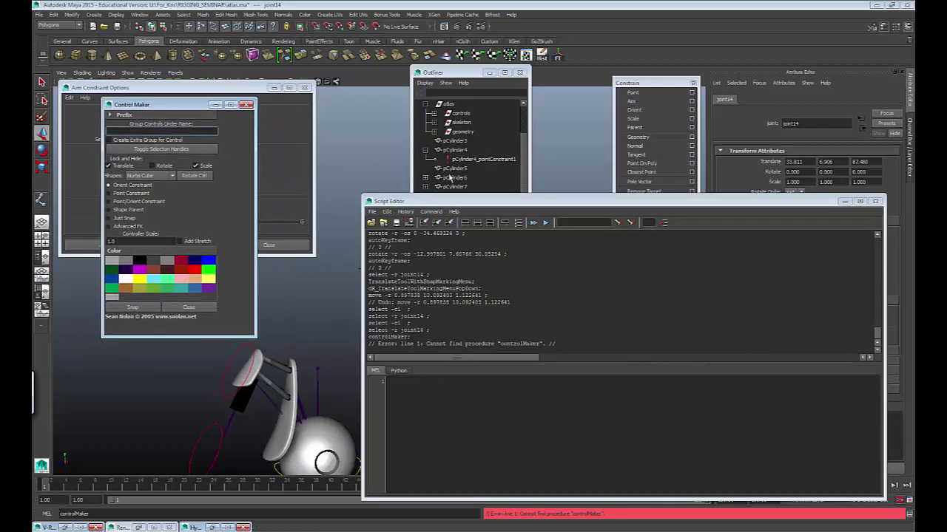
pyautogui.click(844, 201)
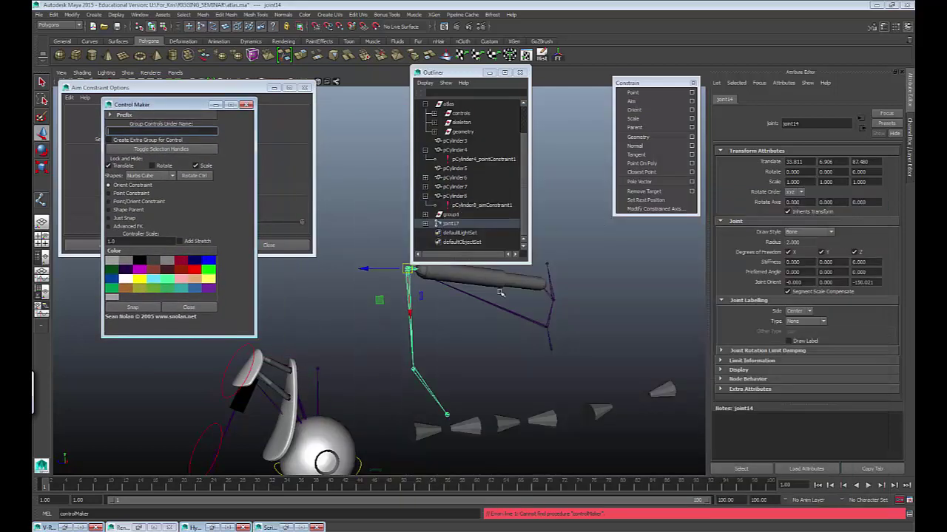
pyautogui.keyDown('alt'); pyautogui.moveTo(501, 292); pyautogui.dragTo(371, 270); pyautogui.keyUp('alt')
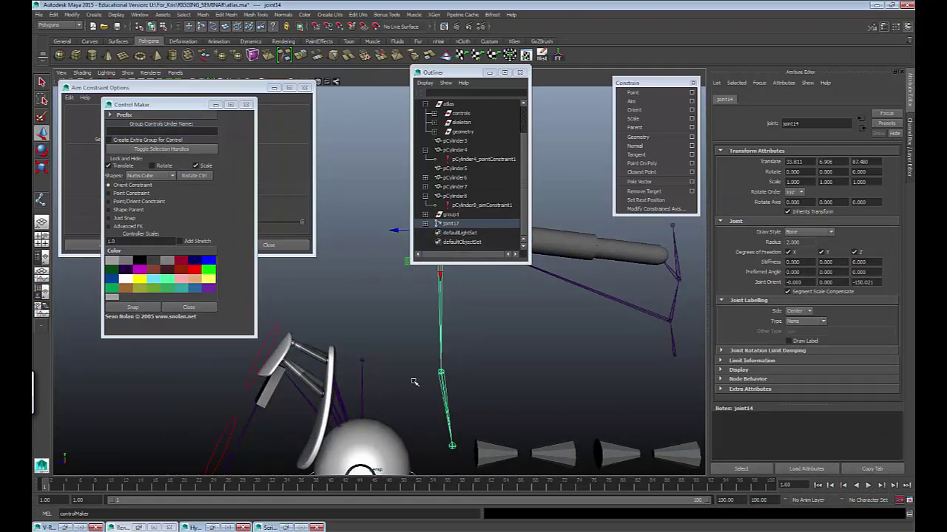
# Step: Select the arm chain's joint15 and set the control shape to Circle with a Point/Orient Constraint
pyautogui.click(441, 372)
pyautogui.keyDown('alt'); pyautogui.moveTo(503, 355); pyautogui.dragTo(437, 329); pyautogui.keyUp('alt')
pyautogui.keyDown('alt'); pyautogui.moveTo(437, 329); pyautogui.dragTo(448, 313, button='middle'); pyautogui.keyUp('alt')
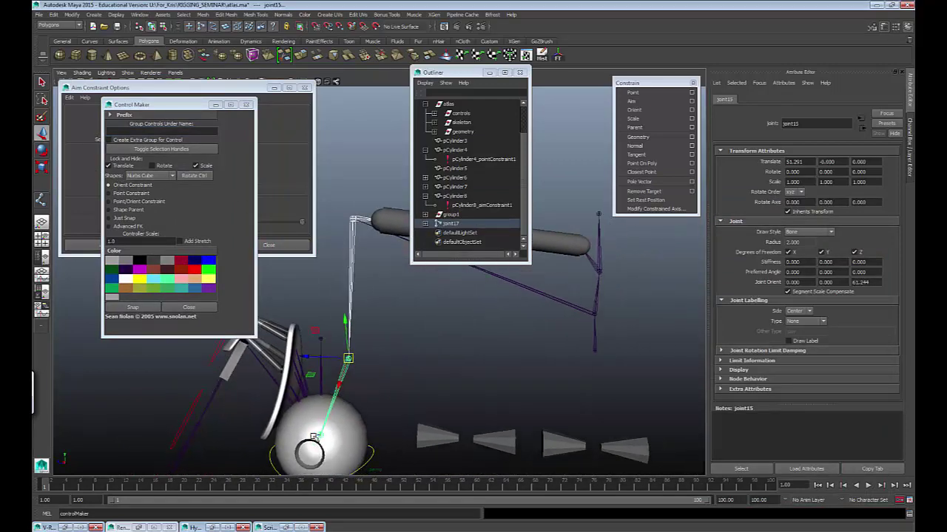
pyautogui.keyDown('alt'); pyautogui.moveTo(360, 346); pyautogui.dragTo(380, 338, button='middle'); pyautogui.keyUp('alt')
pyautogui.keyDown('alt'); pyautogui.moveTo(381, 338); pyautogui.dragTo(301, 272); pyautogui.keyUp('alt')
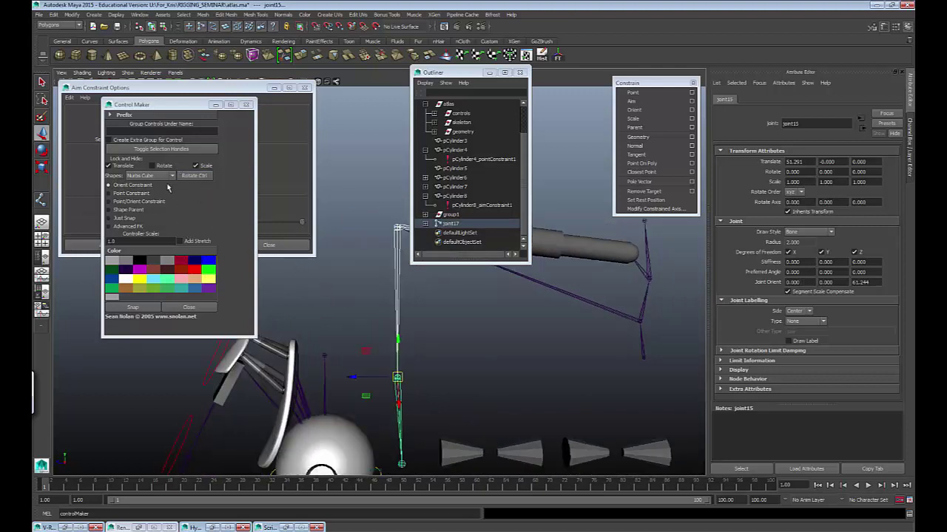
pyautogui.click(143, 176)
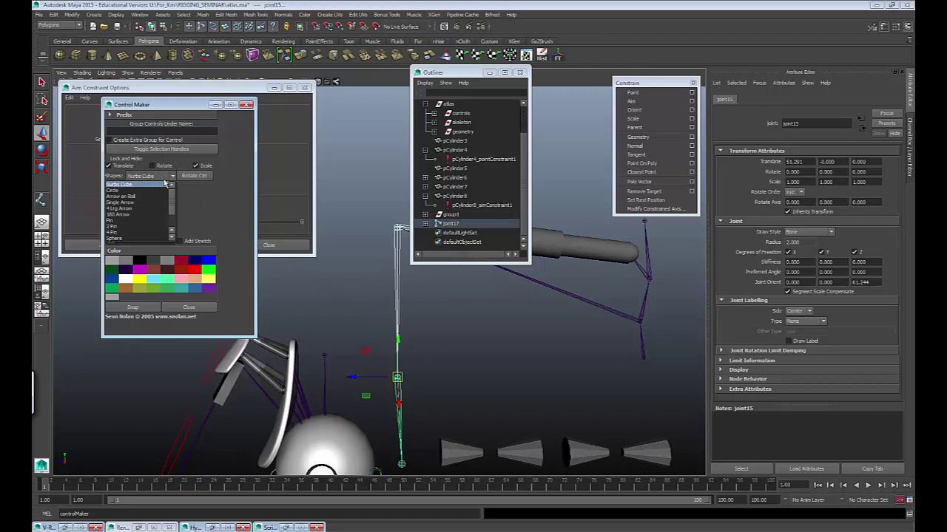
pyautogui.click(116, 190)
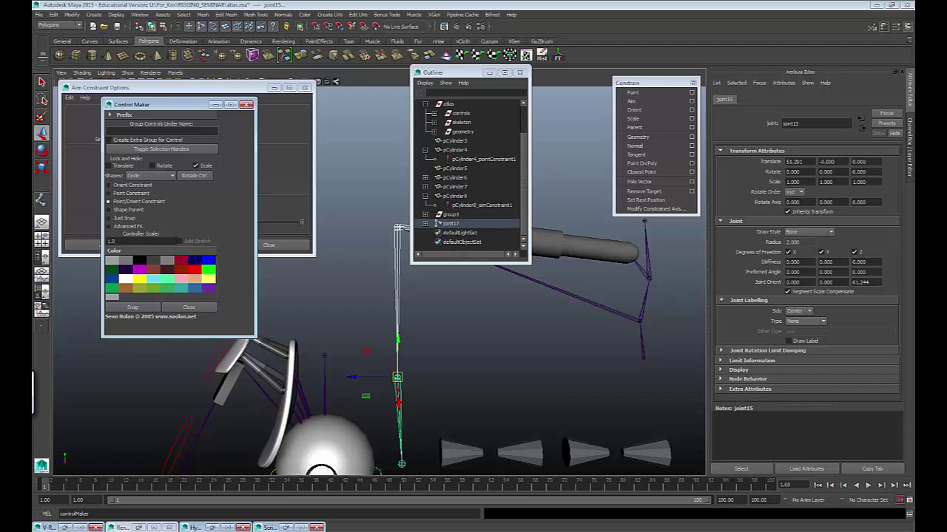
# Step: Set the control colour to blue, name its group arm, and snap the control onto the selected joint
pyautogui.click(210, 260)
pyautogui.click(157, 131)
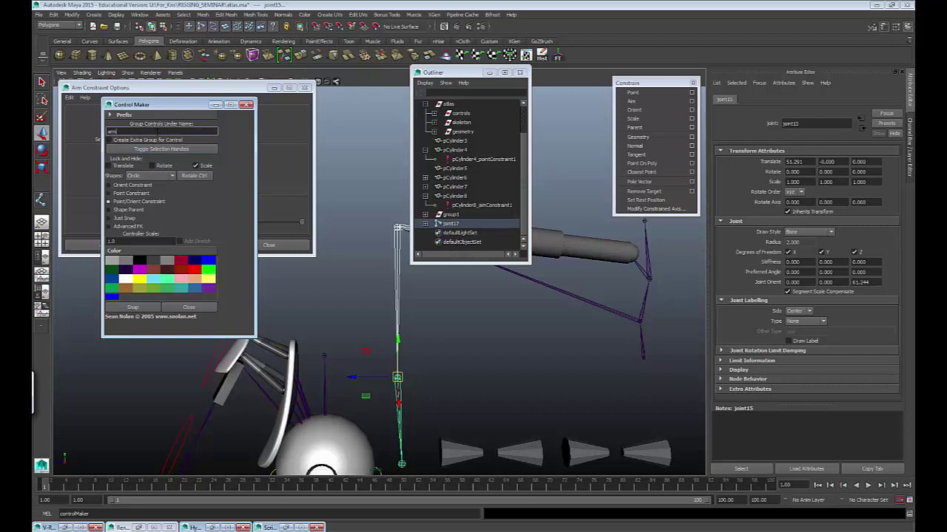
pyautogui.write('arm')
pyautogui.click(133, 306)
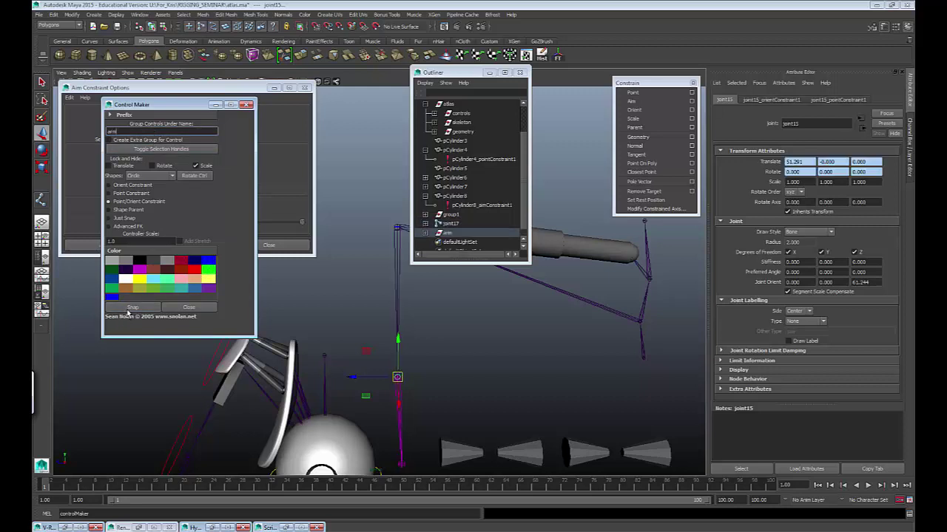
# Step: Undo the control creation and the selection of joint15
pyautogui.keyDown('alt'); pyautogui.moveTo(356, 353); pyautogui.dragTo(410, 368); pyautogui.keyUp('alt')
pyautogui.hotkey('ctrl', 'z')
pyautogui.keyDown('alt'); pyautogui.moveTo(401, 372); pyautogui.dragTo(412, 334, button='middle'); pyautogui.keyUp('alt')
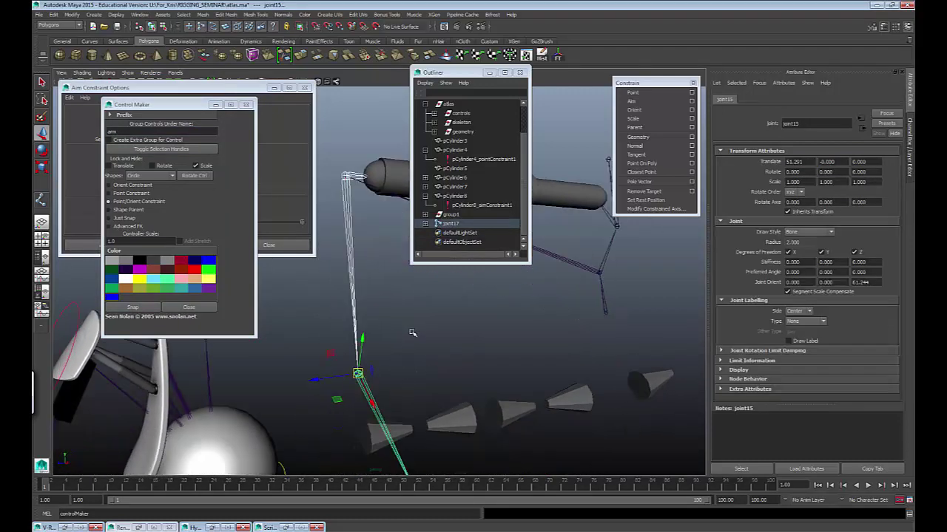
pyautogui.hotkey('ctrl', 'z')
# Step: Try a circle control with controller scale 6 on joint14, and undo it
pyautogui.moveTo(158, 242); pyautogui.dragTo(105, 242)
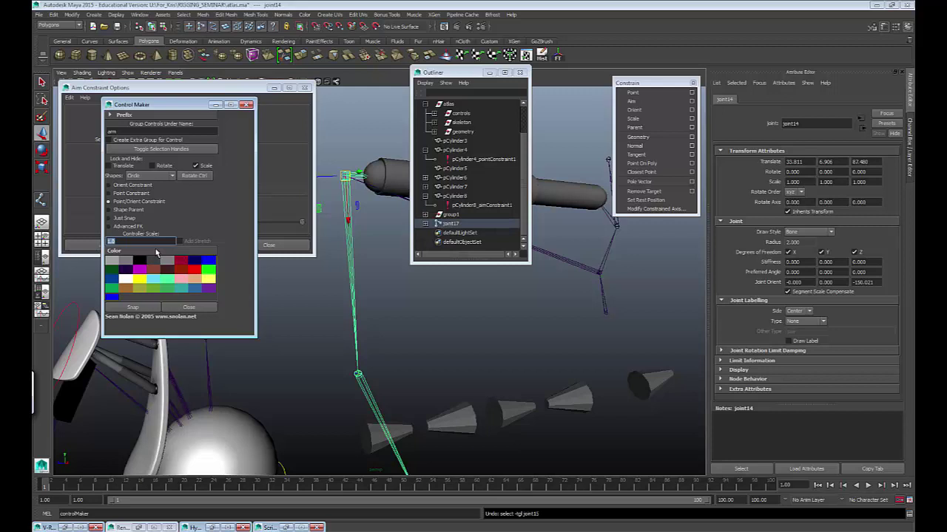
pyautogui.write('6')
pyautogui.press('Tab')
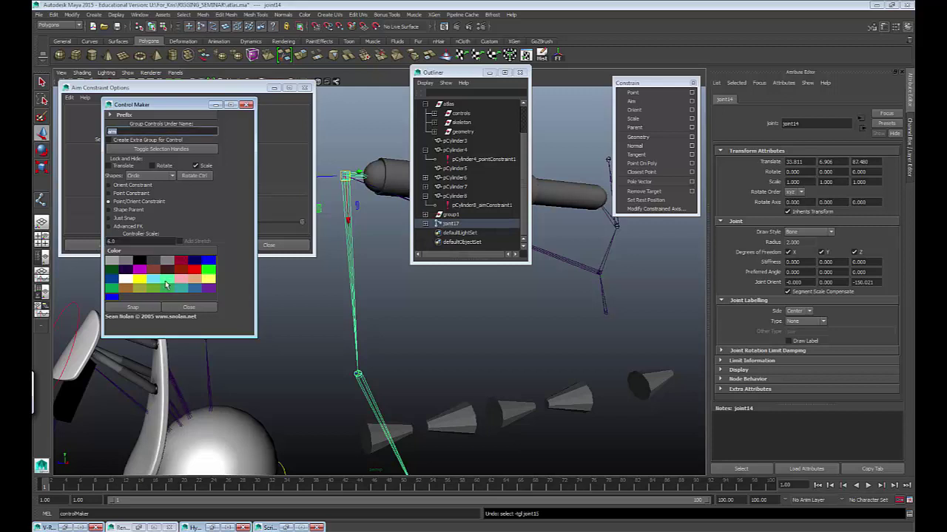
pyautogui.click(132, 307)
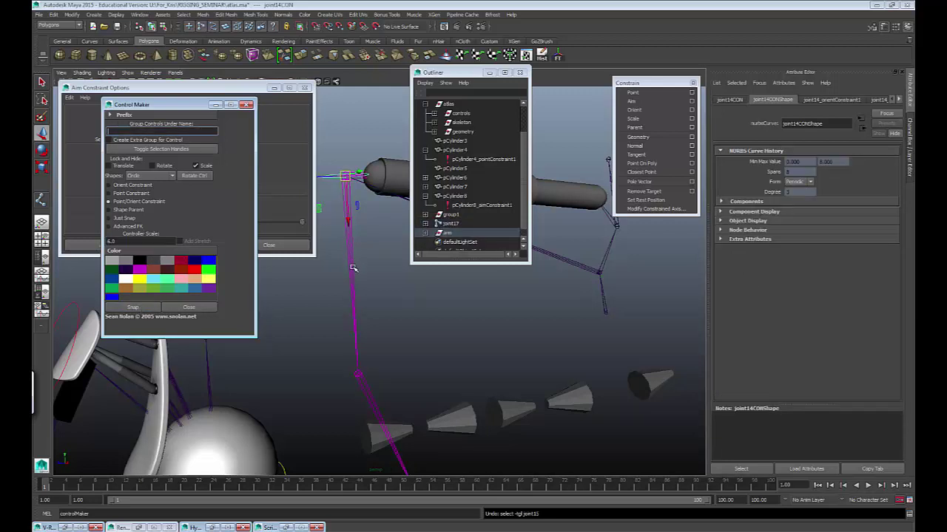
pyautogui.hotkey('ctrl', 'z')
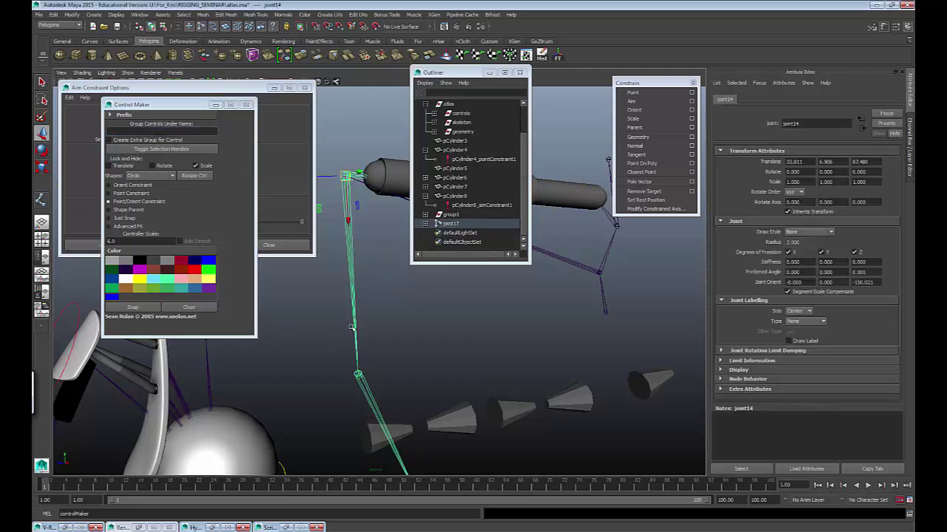
# Step: Set the controller scale to 12 and snap circle controls onto joint14 and joint15
pyautogui.click(359, 373)
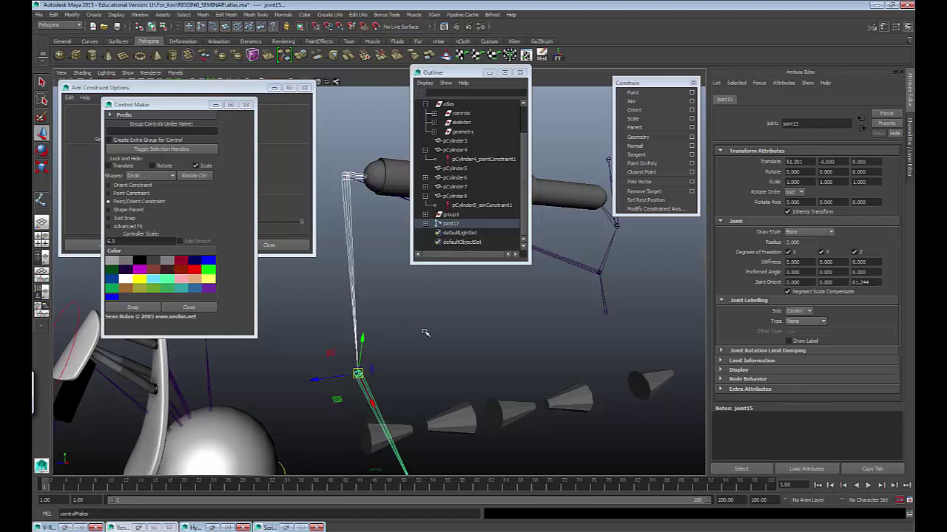
pyautogui.click(169, 242)
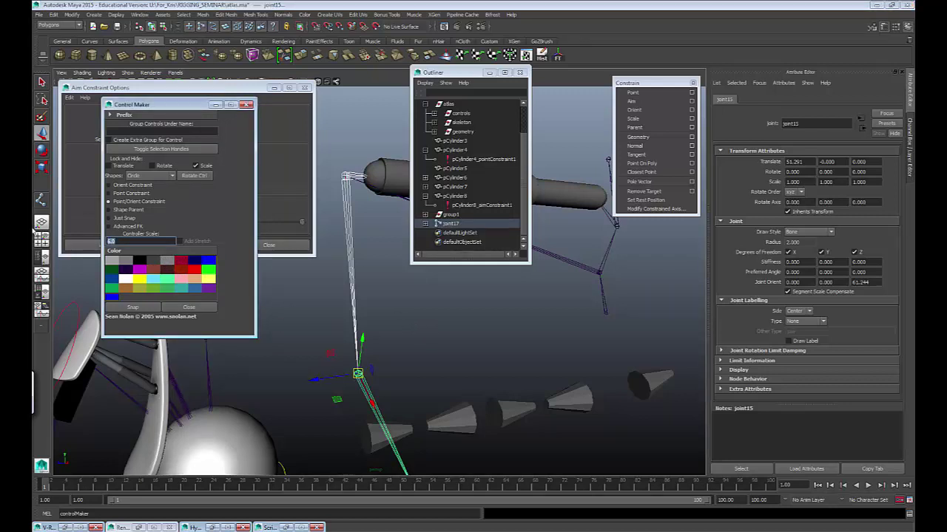
pyautogui.write('12')
pyautogui.press('Tab')
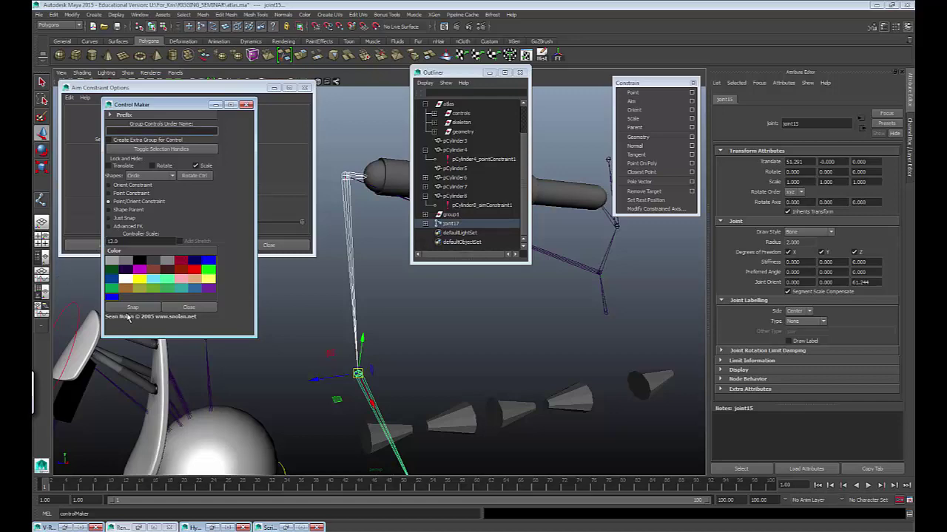
pyautogui.click(131, 307)
pyautogui.keyDown('alt'); pyautogui.moveTo(418, 344); pyautogui.dragTo(446, 382); pyautogui.keyUp('alt')
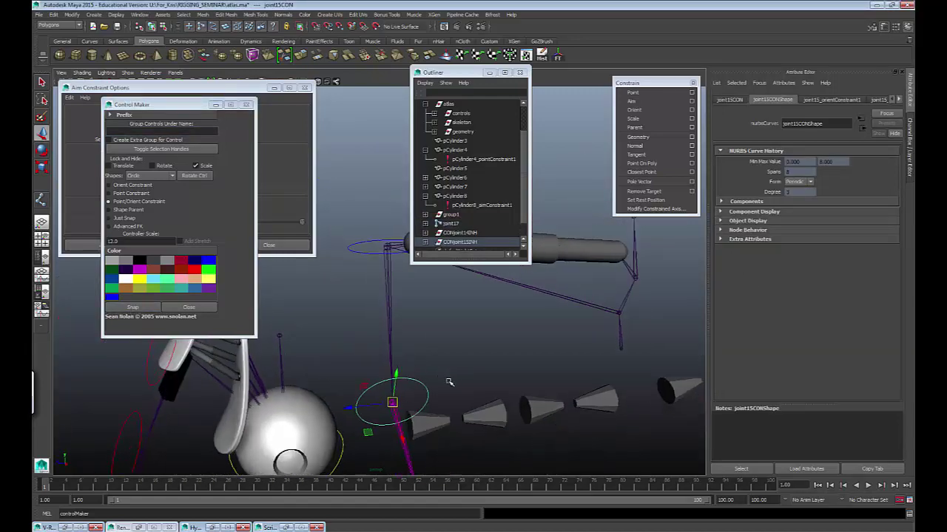
# Step: Rotate both new circle controls 90 degrees with Rotate Ctrl so the rings stand upright, and close the rotation window
pyautogui.click(341, 247)
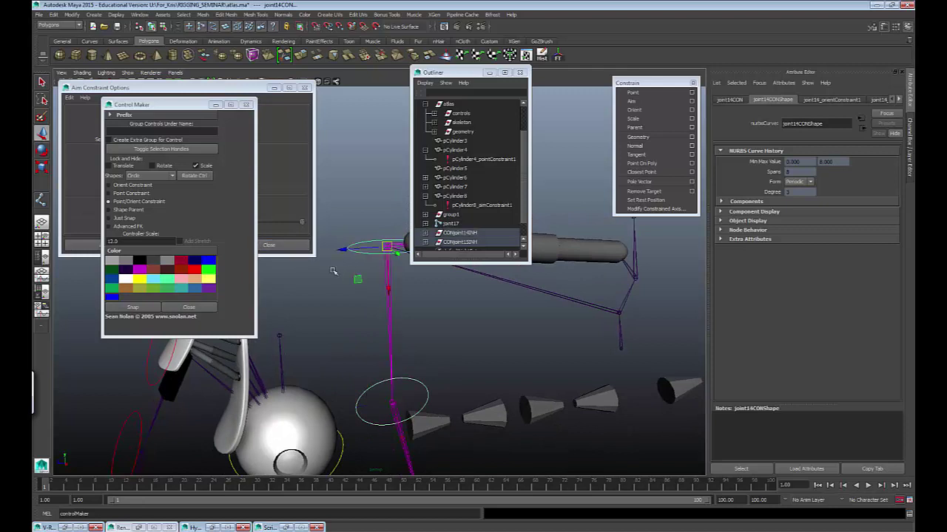
pyautogui.click(198, 176)
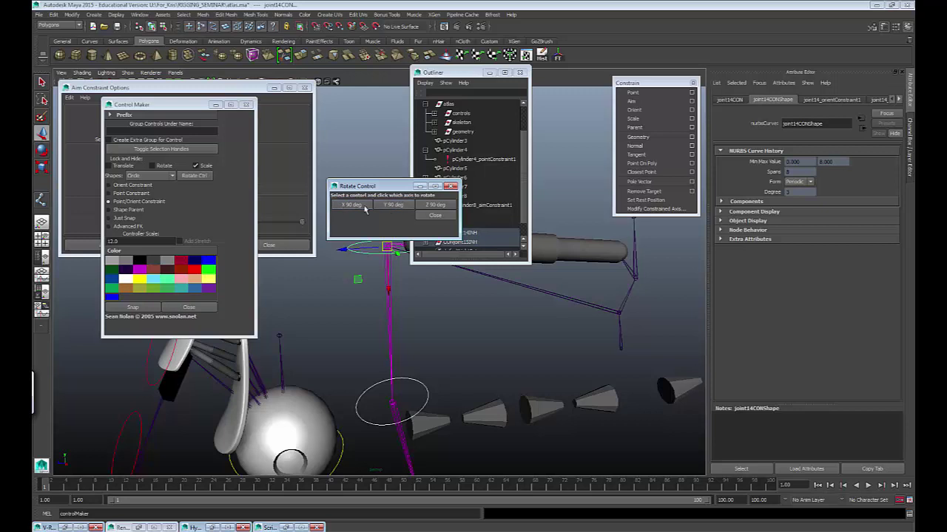
pyautogui.click(355, 207)
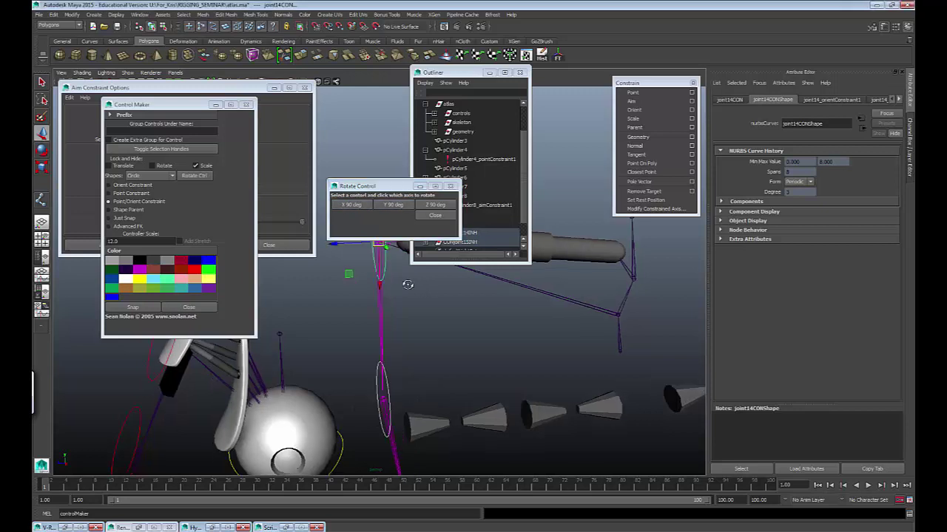
pyautogui.keyDown('alt'); pyautogui.moveTo(401, 278); pyautogui.dragTo(447, 314); pyautogui.keyUp('alt')
pyautogui.click(451, 186)
# Step: Switch the joint14 circle control to control vertex editing and select all of its vertices
pyautogui.keyDown('alt'); pyautogui.moveTo(386, 417); pyautogui.dragTo(412, 335); pyautogui.keyUp('alt')
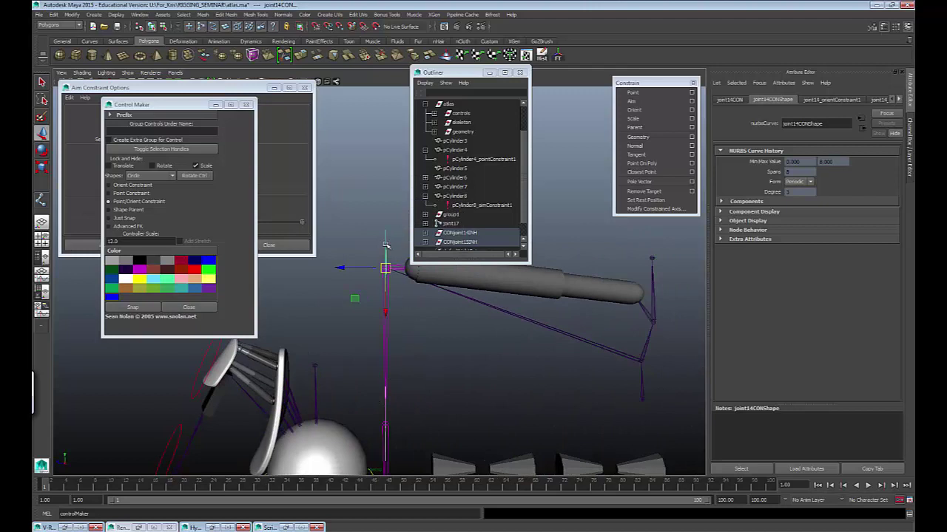
pyautogui.moveTo(385, 245); pyautogui.dragTo(403, 237, button='right')
pyautogui.moveTo(375, 236)
pyautogui.mouseDown()
pyautogui.moveTo(400, 267)
pyautogui.moveTo(370, 251)
pyautogui.mouseUp()
pyautogui.moveTo(369, 250); pyautogui.dragTo(325, 250, button='right')
pyautogui.moveTo(380, 247); pyautogui.dragTo(342, 293)
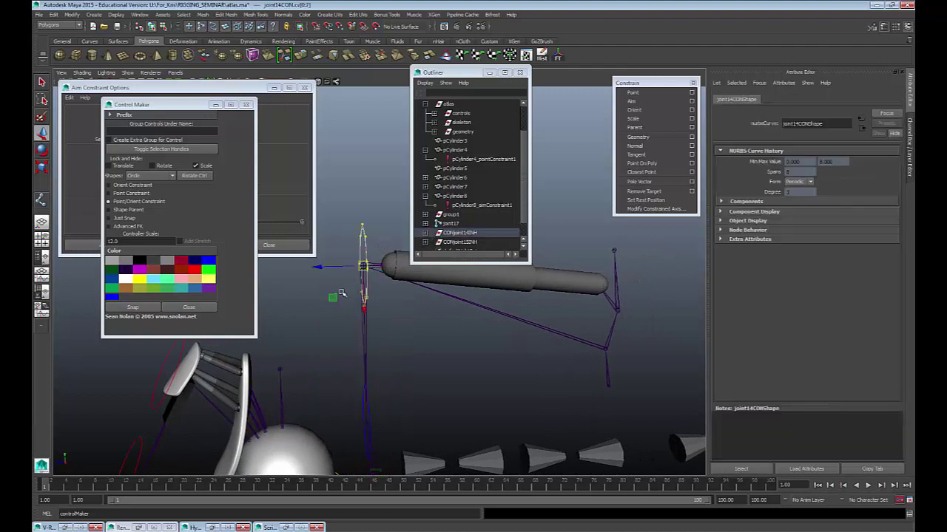
# Step: Add the joint15 circle's control vertices to the selection and move both rings sideways, clear of the joints
pyautogui.keyDown('alt'); pyautogui.moveTo(377, 350); pyautogui.dragTo(427, 339); pyautogui.keyUp('alt')
pyautogui.moveTo(428, 342); pyautogui.dragTo(453, 342, button='right')
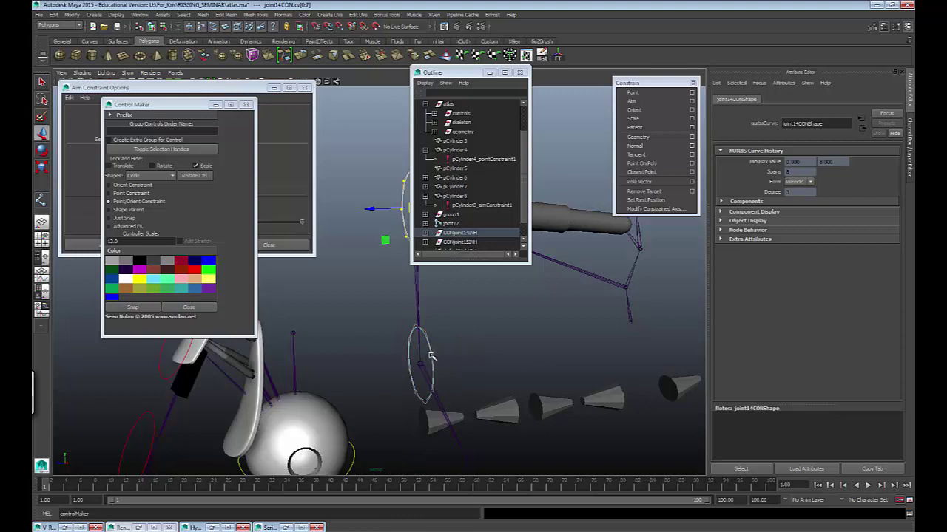
pyautogui.keyDown('shift'); pyautogui.click(432, 356); pyautogui.keyUp('shift')
pyautogui.keyDown('alt'); pyautogui.moveTo(451, 361); pyautogui.dragTo(408, 365); pyautogui.keyUp('alt')
pyautogui.moveTo(350, 313); pyautogui.dragTo(315, 316)
pyautogui.keyDown('alt'); pyautogui.moveTo(464, 316); pyautogui.dragTo(446, 323); pyautogui.keyUp('alt')
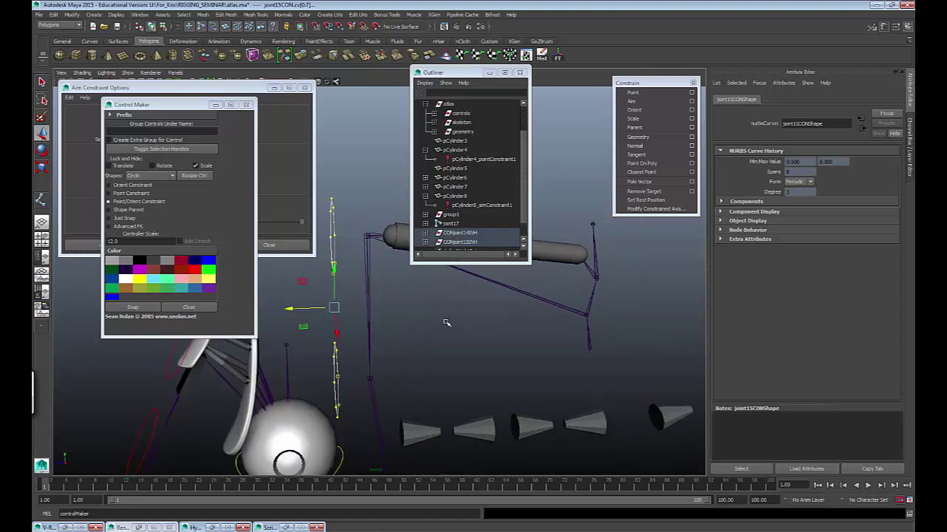
# Step: Return the joint14 circle to object mode, select it, and test how it moves its joint chain
pyautogui.moveTo(331, 232); pyautogui.dragTo(360, 221, button='right')
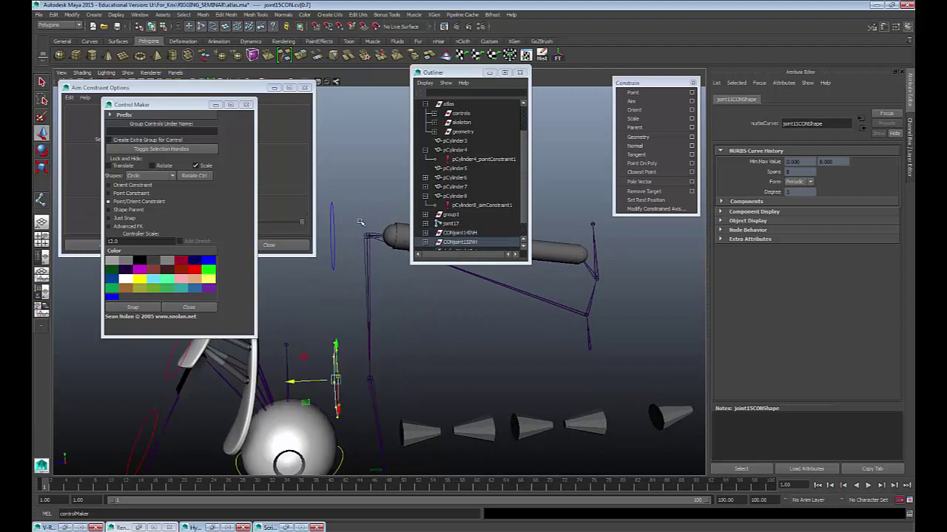
pyautogui.click(332, 224)
pyautogui.keyDown('alt'); pyautogui.moveTo(358, 235); pyautogui.dragTo(424, 278); pyautogui.keyUp('alt')
pyautogui.press('e')
pyautogui.press('w')
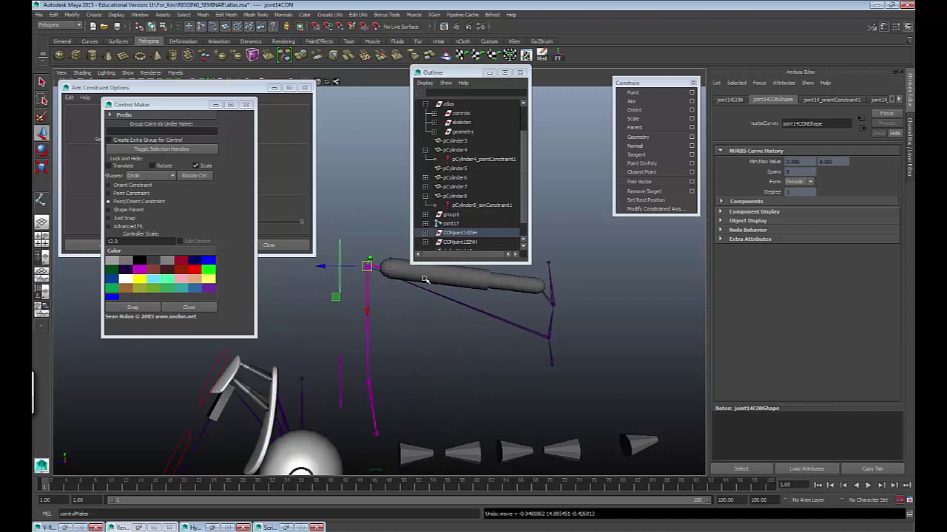
# Step: Test-rotate the chain's root joint, joint17, and undo the rotation
pyautogui.click(552, 361)
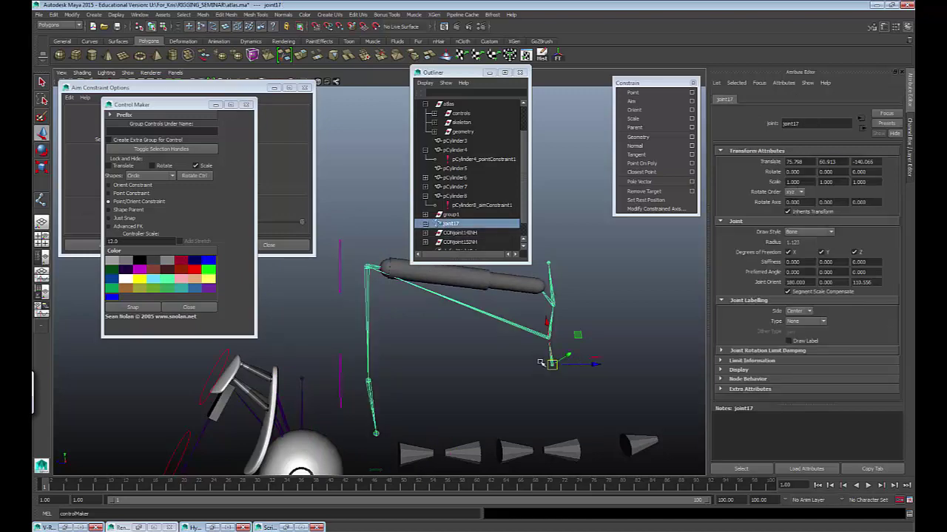
pyautogui.press('e')
pyautogui.moveTo(535, 375); pyautogui.dragTo(528, 336)
pyautogui.hotkey('ctrl', 'z')
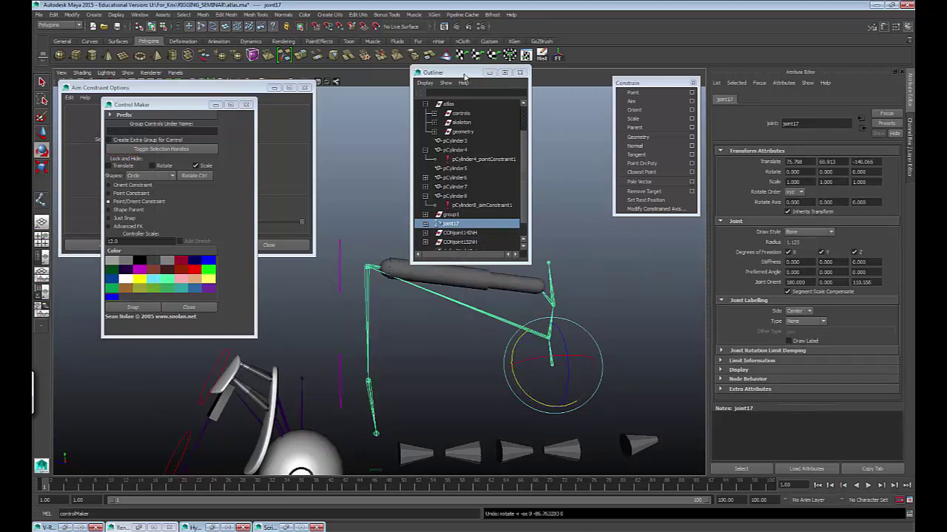
# Step: Select the joint14 circle control, expand its translate limit settings, and widen the Attribute Editor
pyautogui.moveTo(464, 77); pyautogui.dragTo(480, 38)
pyautogui.click(400, 226)
pyautogui.click(340, 254)
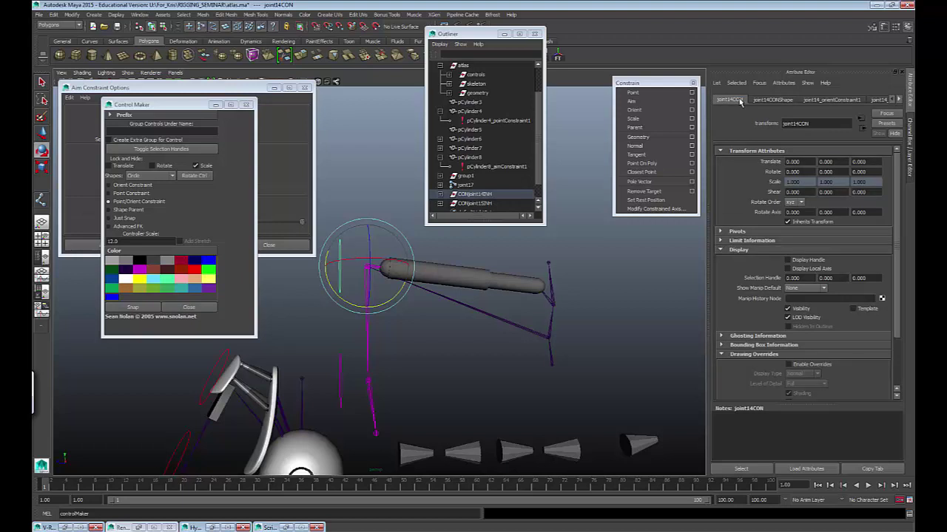
pyautogui.click(751, 240)
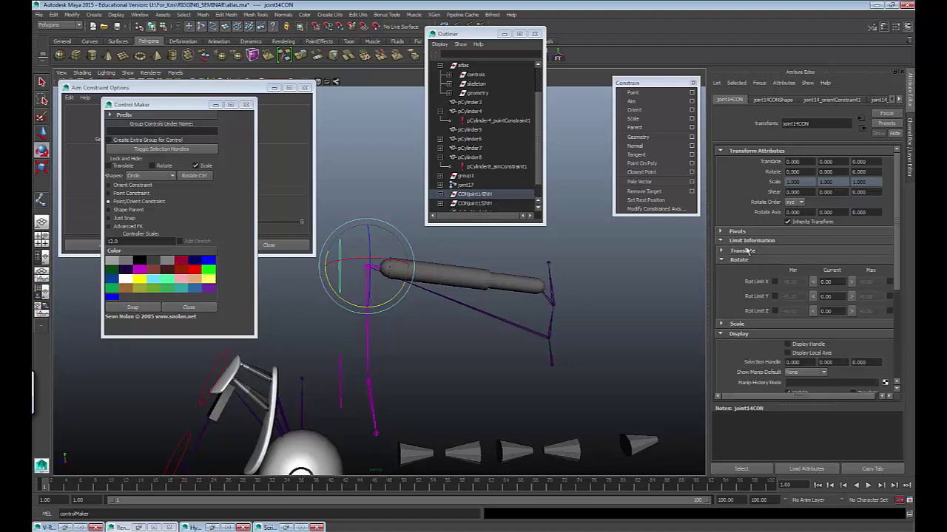
pyautogui.moveTo(710, 273); pyautogui.dragTo(632, 275)
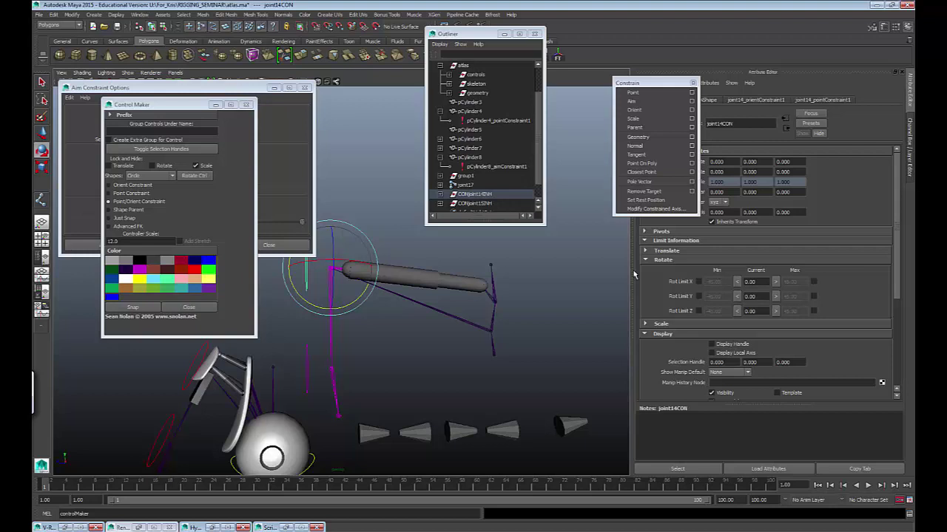
pyautogui.click(667, 251)
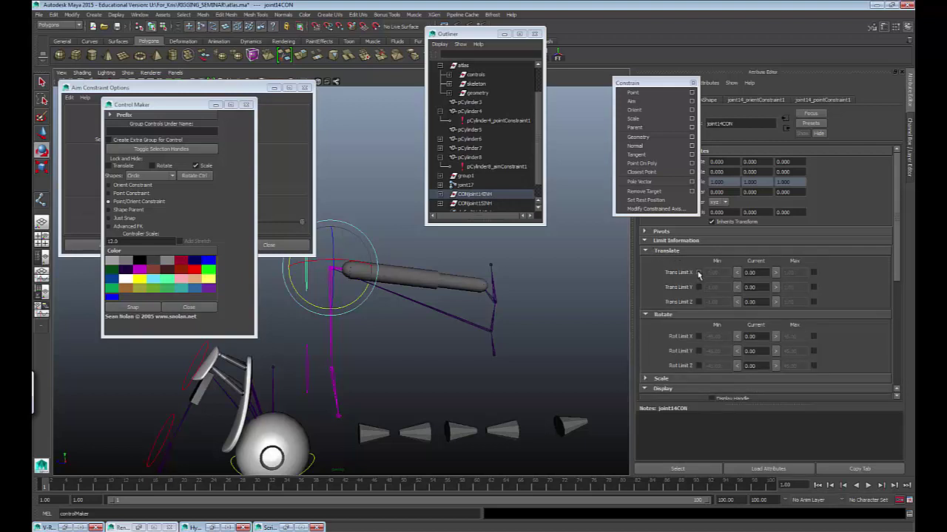
# Step: Enable the minimum and maximum translate limits on X, Y and Z at -1.00 and 1.00
pyautogui.click(698, 273)
pyautogui.click(698, 287)
pyautogui.click(698, 302)
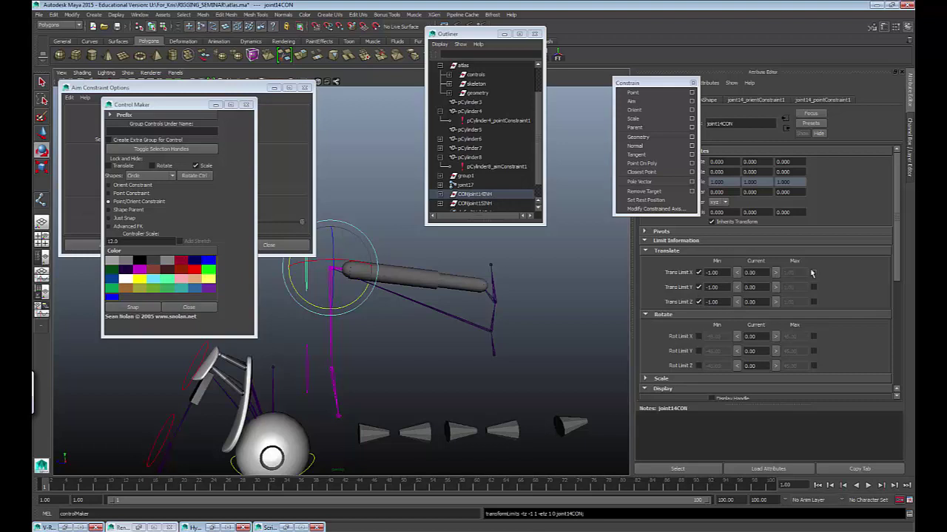
pyautogui.click(813, 272)
pyautogui.click(813, 287)
pyautogui.click(813, 302)
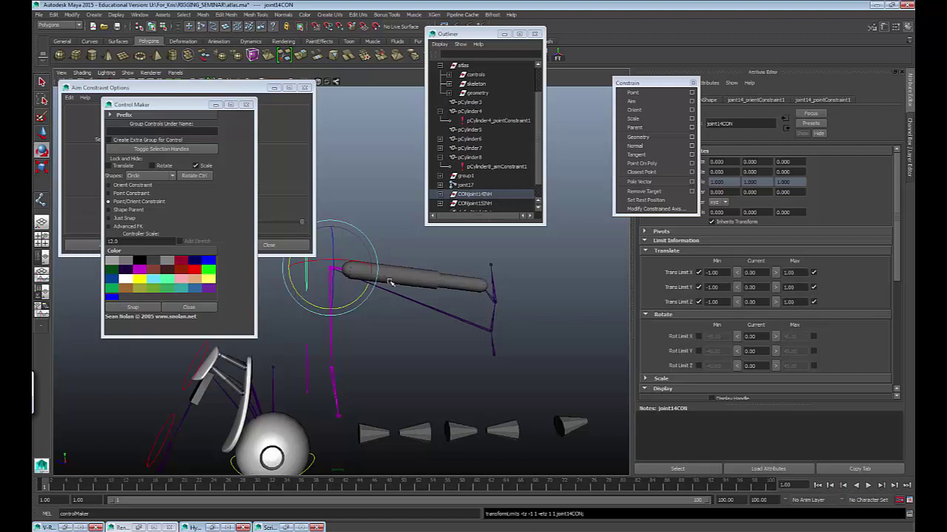
# Step: Test-move the joint14 control against its translate limits, and undo the moves
pyautogui.keyDown('alt'); pyautogui.moveTo(390, 282); pyautogui.dragTo(472, 357, button='right'); pyautogui.keyUp('alt')
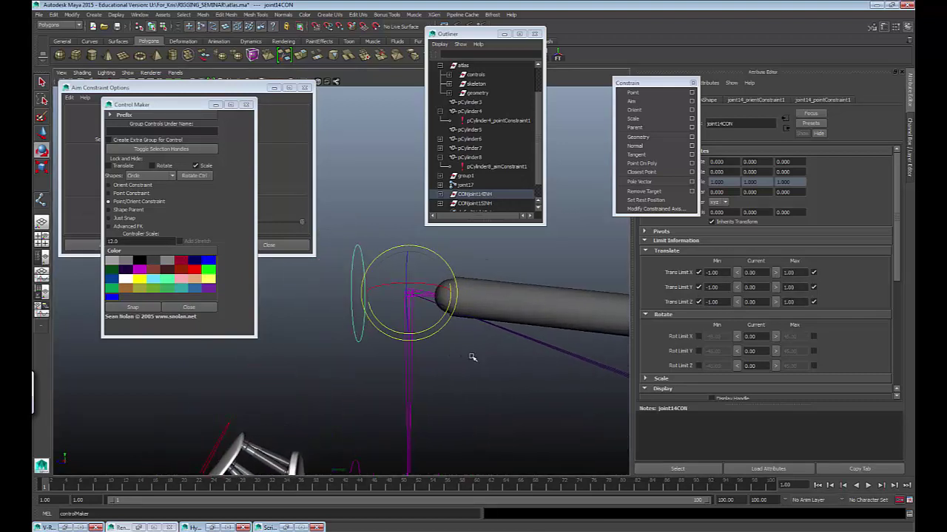
pyautogui.press('w')
pyautogui.moveTo(409, 295); pyautogui.dragTo(488, 293)
pyautogui.hotkey('ctrl', 'z')
pyautogui.keyDown('alt'); pyautogui.moveTo(515, 329); pyautogui.dragTo(388, 325); pyautogui.keyUp('alt')
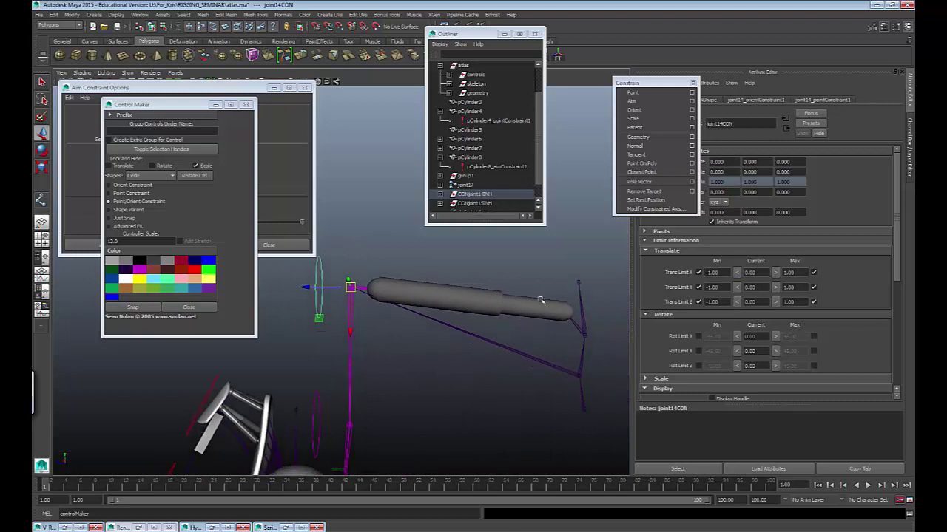
pyautogui.moveTo(306, 288)
pyautogui.mouseDown()
pyautogui.moveTo(277, 290)
pyautogui.moveTo(324, 289)
pyautogui.moveTo(284, 295)
pyautogui.moveTo(302, 290)
pyautogui.mouseUp()
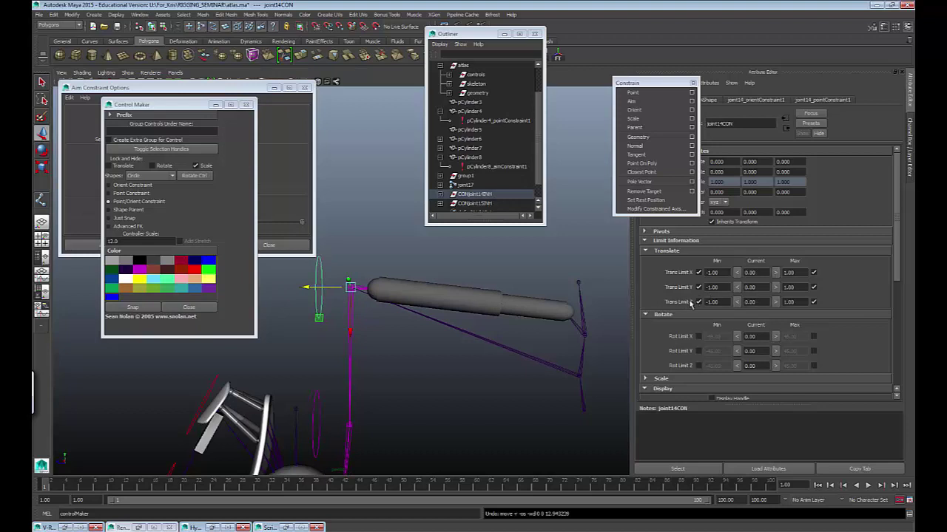
# Step: Disable the joint14 control's Z translate limits, slide the control toward the piston along Z, and set its Z translation to -23
pyautogui.click(813, 302)
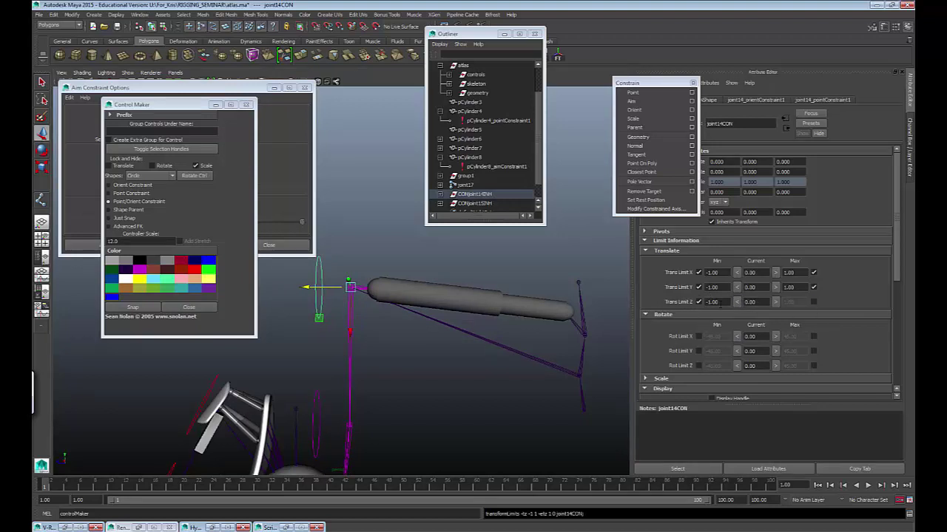
pyautogui.click(698, 303)
pyautogui.moveTo(305, 287); pyautogui.dragTo(367, 308)
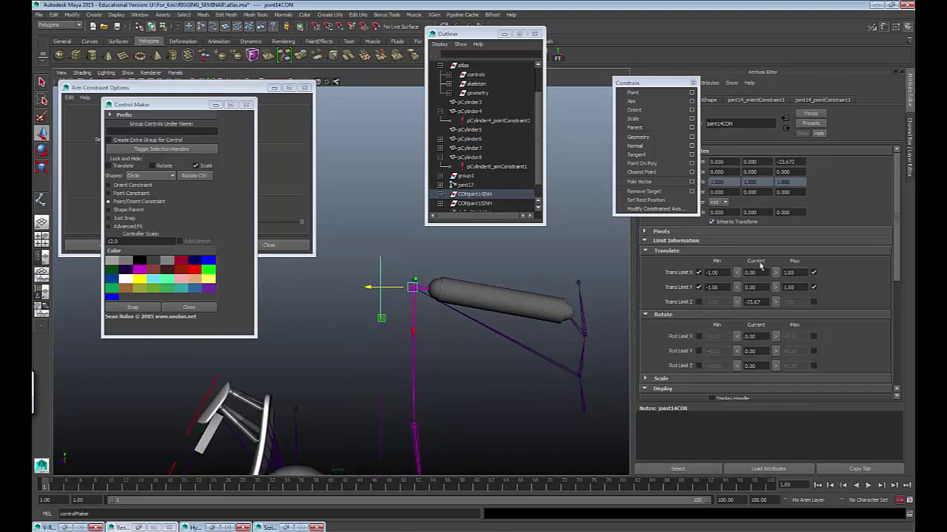
pyautogui.moveTo(761, 302); pyautogui.dragTo(750, 303)
pyautogui.keyDown('ctrl'); pyautogui.moveTo(763, 302); pyautogui.dragTo(762, 302); pyautogui.keyUp('ctrl')
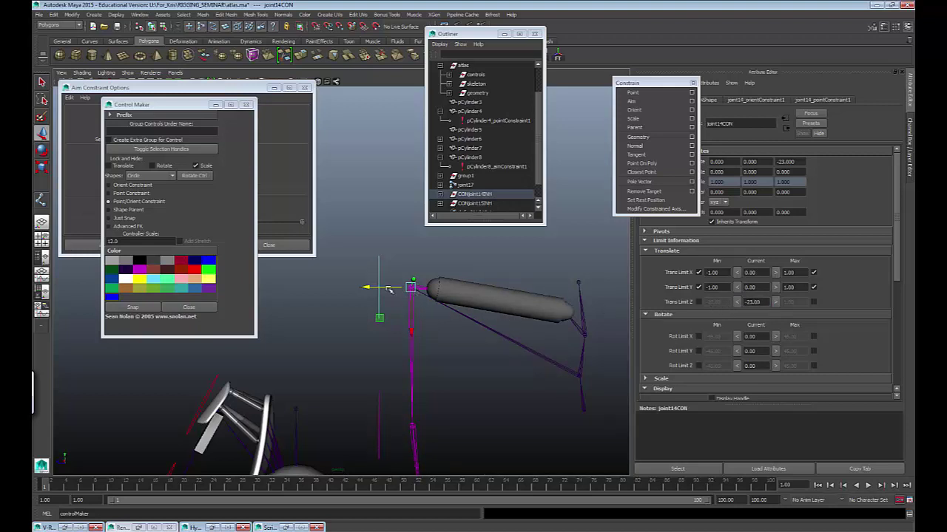
# Step: Move the joint14 control outward along Z, set its Z translation to 15, and enable the Z limits at -23.00 and 15.00
pyautogui.moveTo(363, 286); pyautogui.dragTo(267, 300)
pyautogui.click(751, 301)
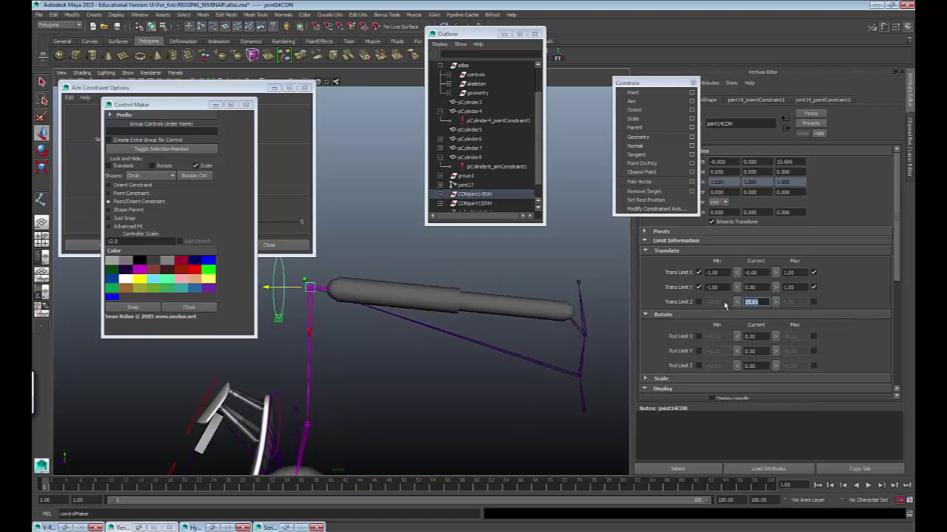
pyautogui.write('15')
pyautogui.press('Return')
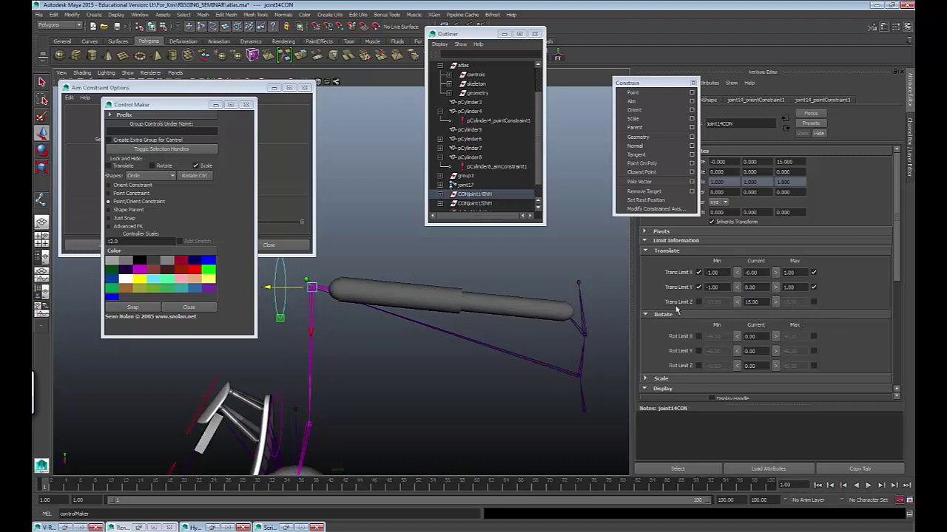
pyautogui.click(699, 302)
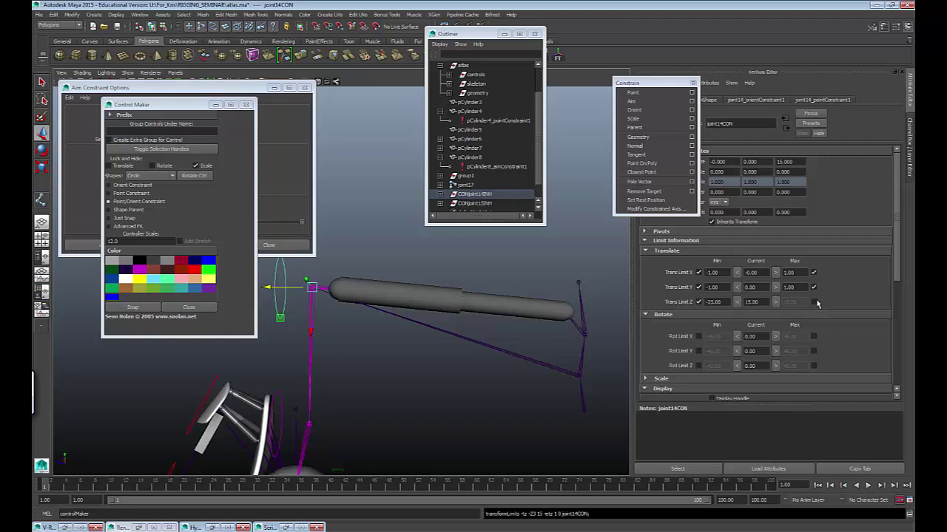
pyautogui.click(814, 302)
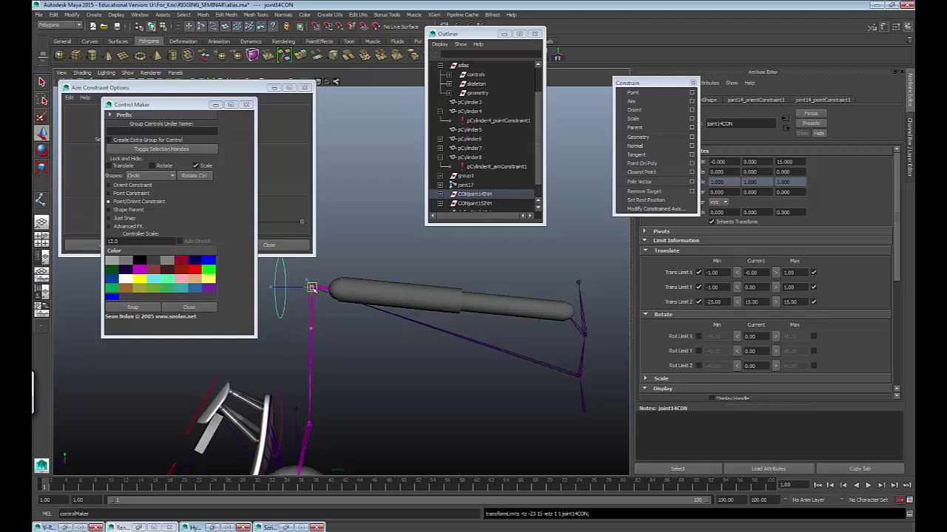
# Step: Test-move the joint14 control against its new Z translate limits, and undo the moves
pyautogui.moveTo(309, 287); pyautogui.dragTo(495, 328)
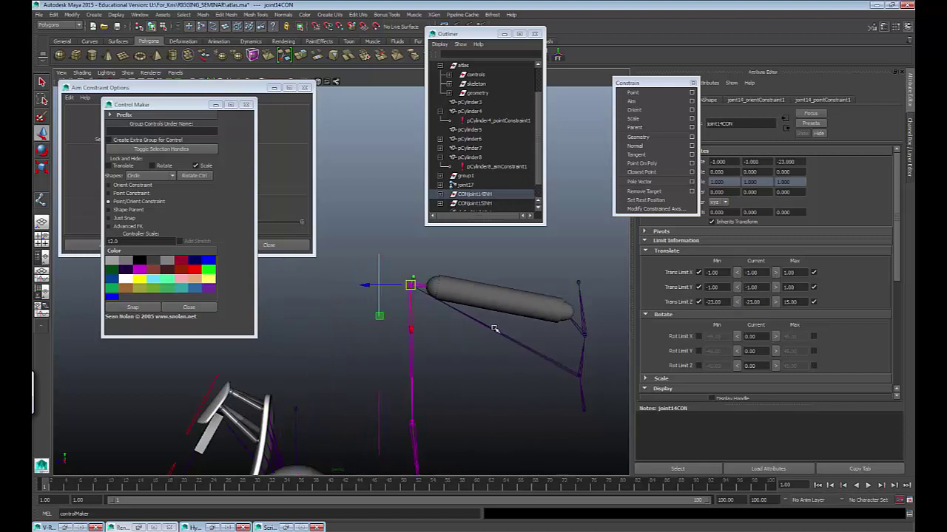
pyautogui.hotkey('ctrl', 'z')
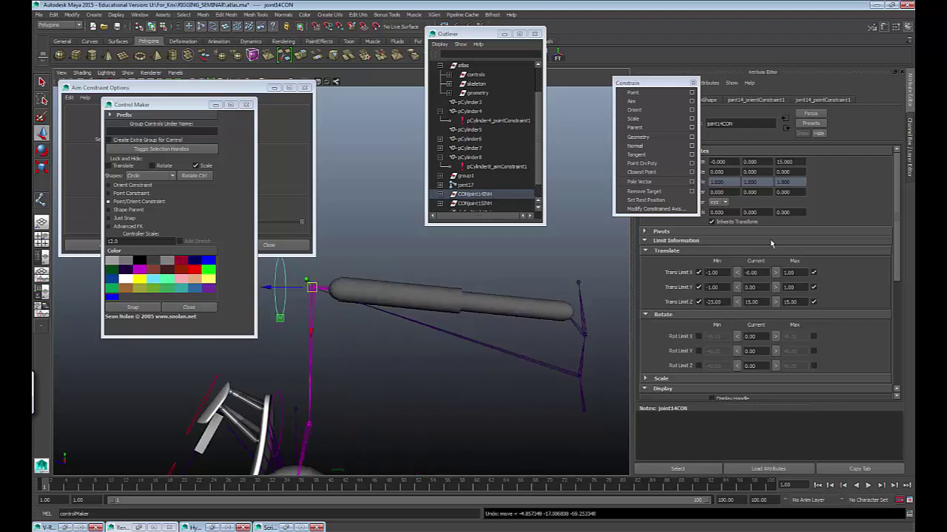
pyautogui.keyDown('alt'); pyautogui.moveTo(412, 322); pyautogui.dragTo(455, 306, button='middle'); pyautogui.keyUp('alt')
pyautogui.keyDown('alt'); pyautogui.moveTo(455, 306); pyautogui.dragTo(406, 316, button='right'); pyautogui.keyUp('alt')
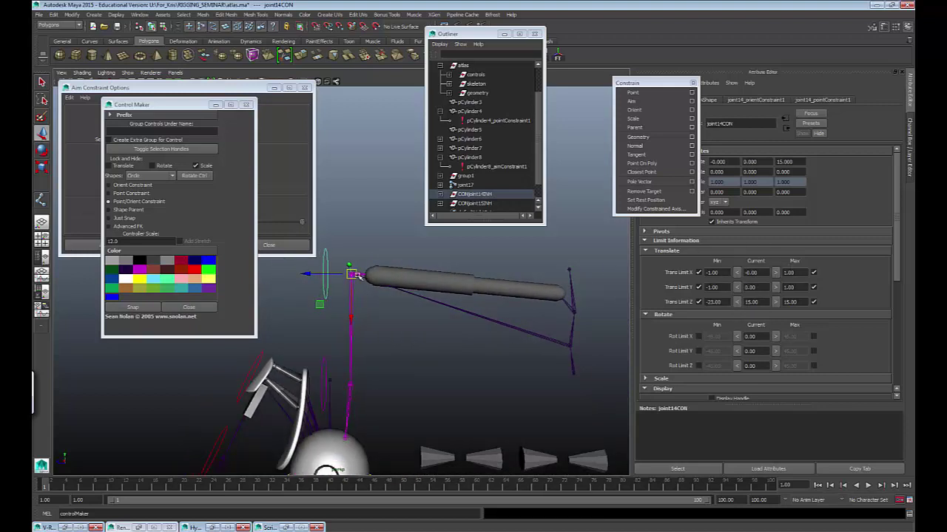
pyautogui.moveTo(354, 273); pyautogui.dragTo(362, 234)
pyautogui.hotkey('ctrl', 'z')
# Step: Disable the minimum and maximum translate limits on X and Y for the joint14 control
pyautogui.click(698, 287)
pyautogui.click(698, 272)
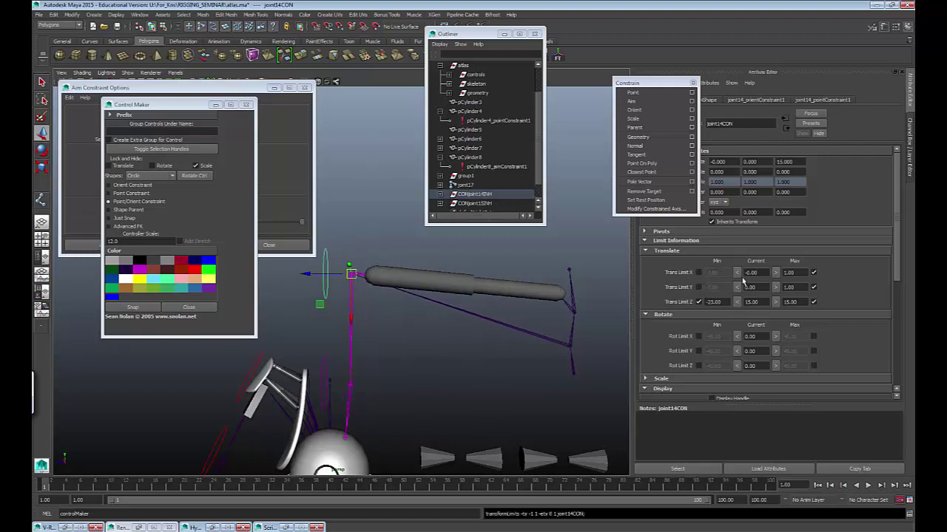
pyautogui.click(814, 273)
pyautogui.click(814, 287)
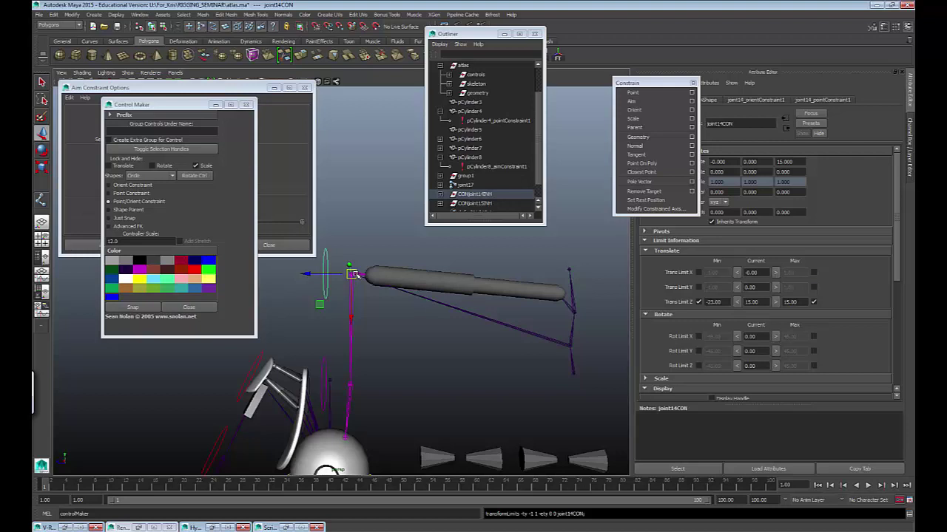
# Step: Test-move the joint14 control freely with only its Z limits enabled, and undo the moves
pyautogui.moveTo(354, 275); pyautogui.dragTo(384, 91)
pyautogui.scroll(-2, 431, 275)
pyautogui.keyDown('alt'); pyautogui.moveTo(441, 319); pyautogui.dragTo(414, 362, button='middle'); pyautogui.keyUp('alt')
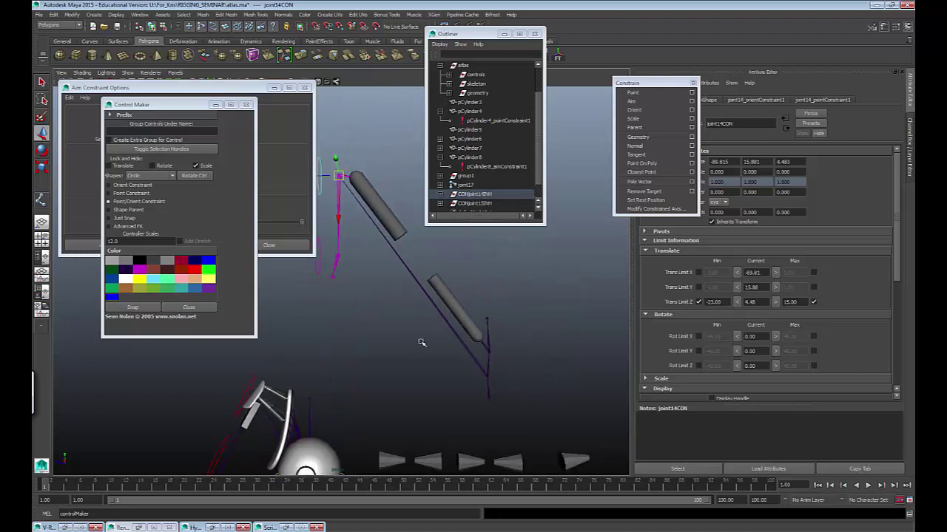
pyautogui.hotkey('ctrl', 'z')
pyautogui.moveTo(323, 323); pyautogui.dragTo(395, 257)
pyautogui.hotkey('ctrl', 'z')
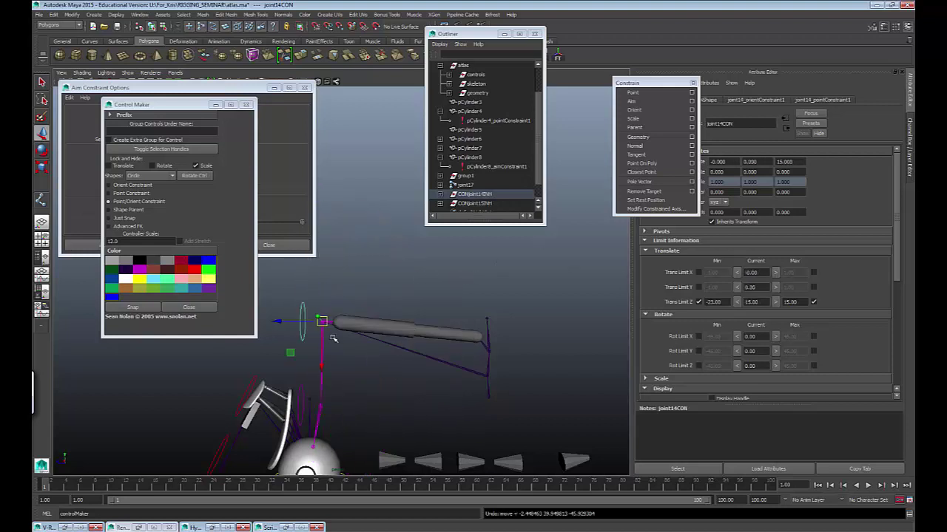
pyautogui.moveTo(322, 320); pyautogui.dragTo(338, 256)
pyautogui.hotkey('ctrl', 'z')
pyautogui.moveTo(323, 360); pyautogui.dragTo(431, 214)
pyautogui.hotkey('ctrl', 'z')
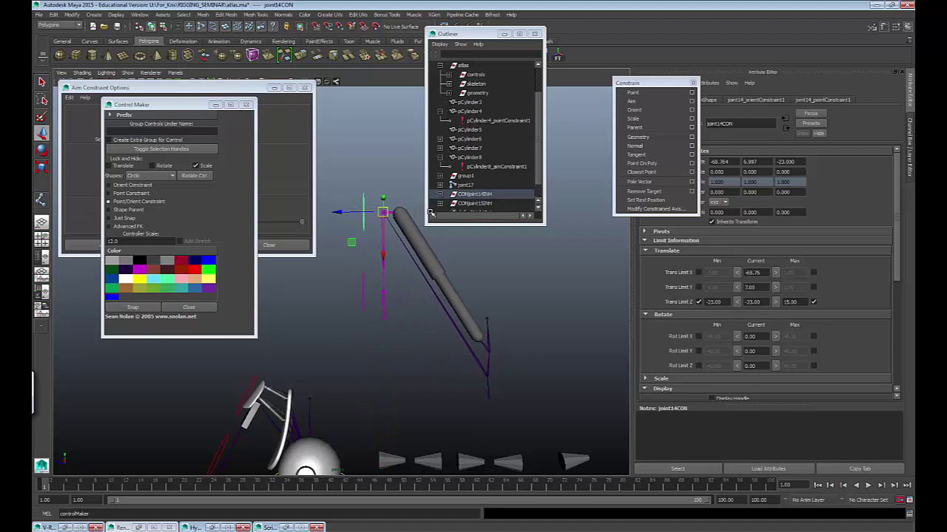
pyautogui.hotkey('ctrl', 'z')
pyautogui.hotkey('ctrl', 'z')
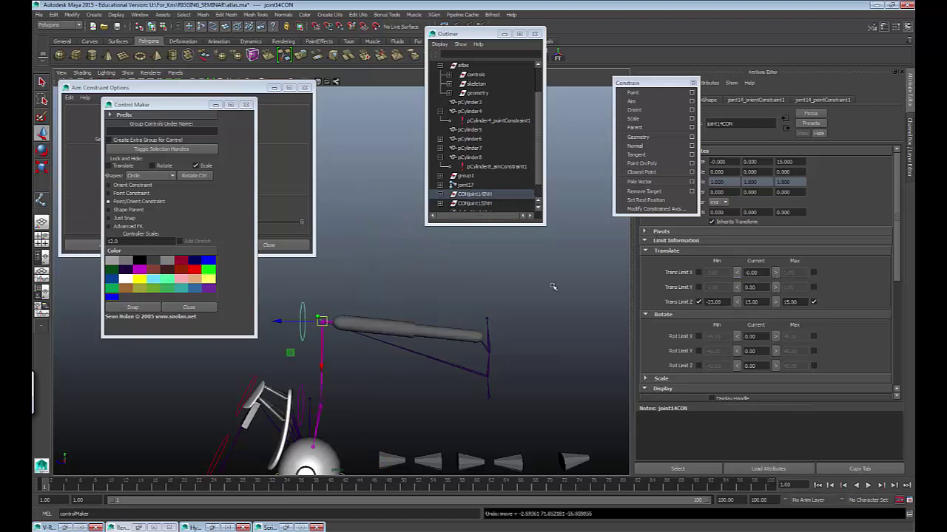
# Step: Test-move the joint14 control while viewing the piston chain end-on
pyautogui.keyDown('alt'); pyautogui.moveTo(380, 306); pyautogui.dragTo(392, 254, button='middle'); pyautogui.keyUp('alt')
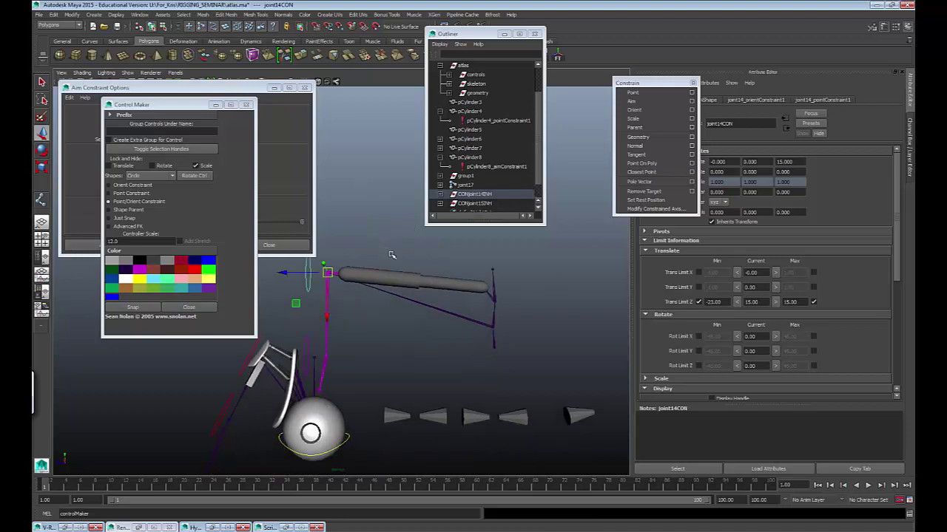
pyautogui.keyDown('alt'); pyautogui.moveTo(392, 254); pyautogui.dragTo(505, 311); pyautogui.keyUp('alt')
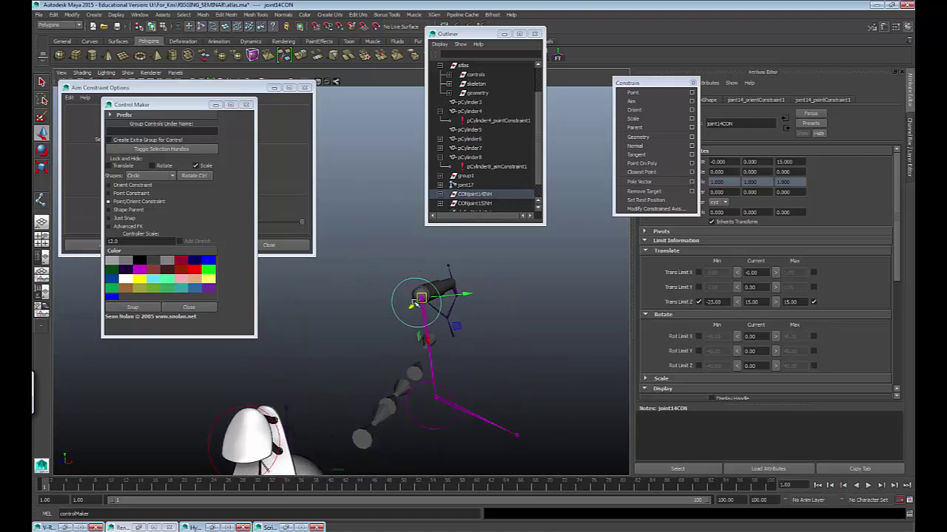
pyautogui.moveTo(423, 300); pyautogui.dragTo(387, 344)
pyautogui.moveTo(445, 371); pyautogui.dragTo(503, 326)
# Step: Select the shoulder control, shoulder_ctrl, on the robot's arm plate and activate the Rotate tool
pyautogui.keyDown('alt'); pyautogui.moveTo(387, 345); pyautogui.dragTo(485, 271, button='middle'); pyautogui.keyUp('alt')
pyautogui.scroll(-3, 484, 271)
pyautogui.keyDown('alt'); pyautogui.moveTo(484, 272); pyautogui.dragTo(358, 234); pyautogui.keyUp('alt')
pyautogui.click(358, 235)
pyautogui.keyDown('alt'); pyautogui.moveTo(359, 237); pyautogui.dragTo(370, 260, button='middle'); pyautogui.keyUp('alt')
pyautogui.scroll(5, 370, 261)
pyautogui.keyDown('alt'); pyautogui.moveTo(374, 273); pyautogui.dragTo(429, 390); pyautogui.keyUp('alt')
pyautogui.press('e')
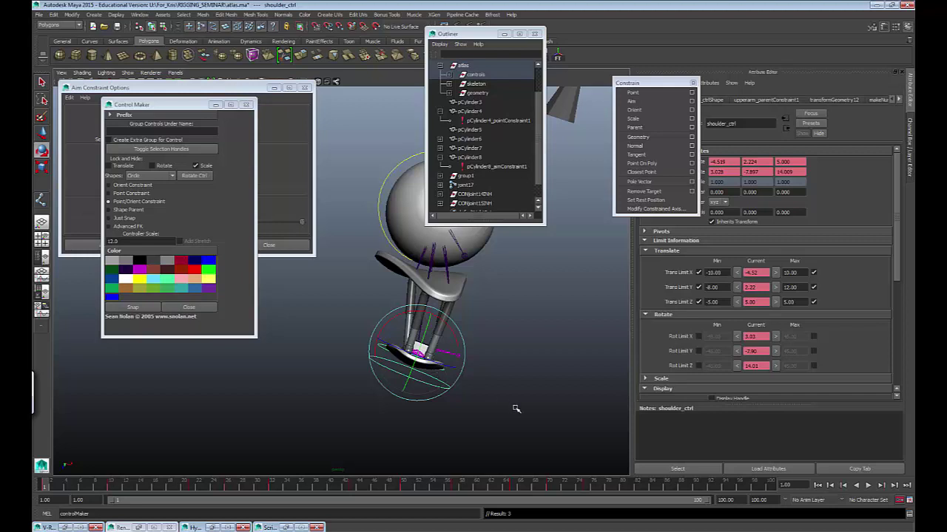
# Step: Test-move the shoulder control in several directions against its translate limits to see how the shoulder pistons follow
pyautogui.keyDown('alt'); pyautogui.moveTo(491, 389); pyautogui.dragTo(491, 369); pyautogui.keyUp('alt')
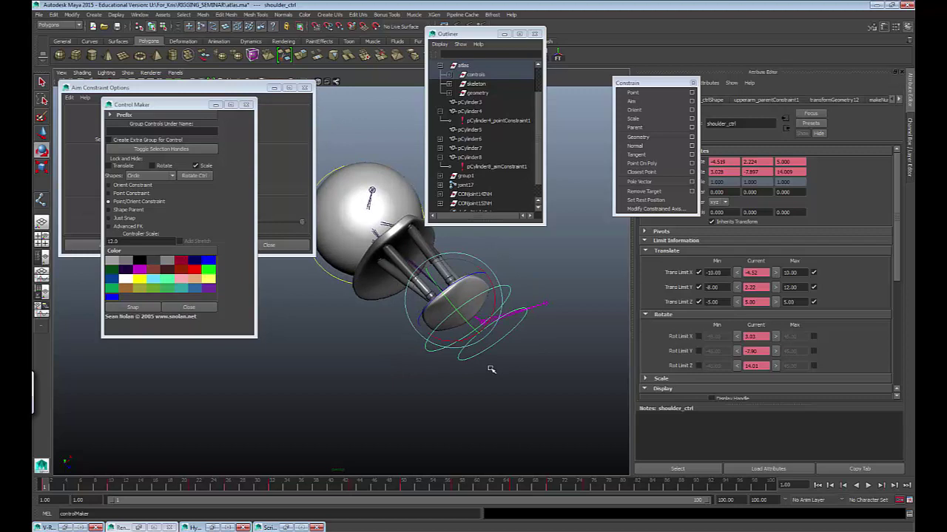
pyautogui.keyDown('alt'); pyautogui.moveTo(479, 356); pyautogui.dragTo(477, 277); pyautogui.keyUp('alt')
pyautogui.press('w')
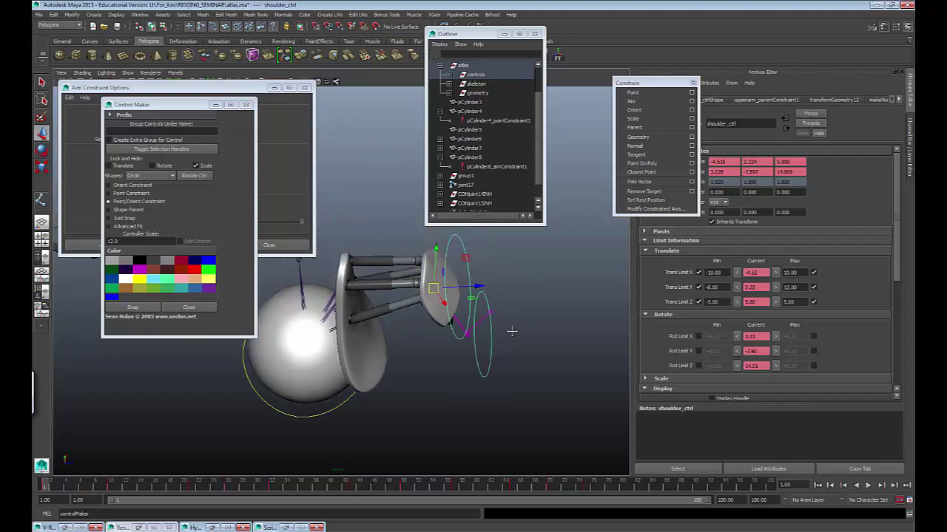
pyautogui.keyDown('alt'); pyautogui.moveTo(512, 331); pyautogui.dragTo(508, 299); pyautogui.keyUp('alt')
pyautogui.moveTo(468, 323); pyautogui.dragTo(471, 293)
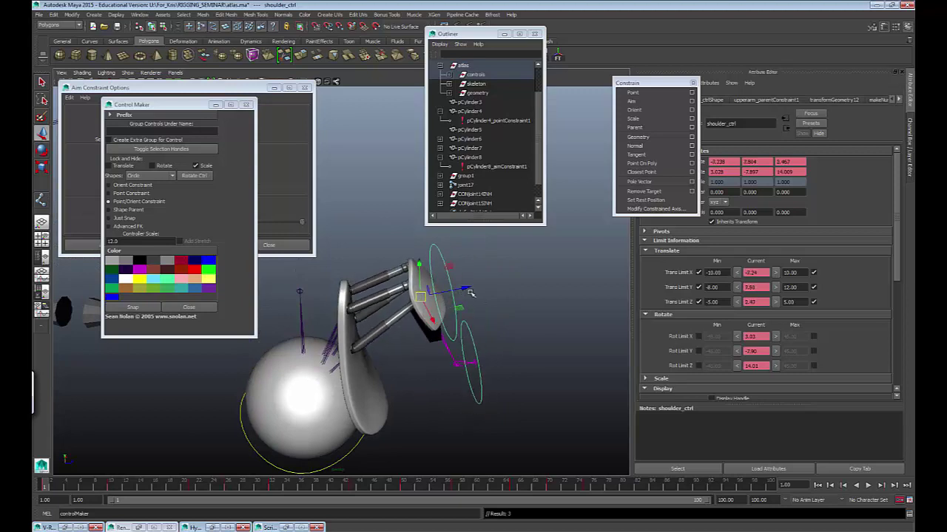
pyautogui.hotkey('ctrl', 'z')
pyautogui.moveTo(472, 304)
pyautogui.mouseDown()
pyautogui.moveTo(443, 304)
pyautogui.moveTo(496, 293)
pyautogui.moveTo(497, 261)
pyautogui.moveTo(509, 264)
pyautogui.moveTo(458, 294)
pyautogui.moveTo(531, 255)
pyautogui.moveTo(515, 242)
pyautogui.moveTo(525, 253)
pyautogui.moveTo(525, 230)
pyautogui.moveTo(460, 309)
pyautogui.mouseUp()
pyautogui.moveTo(429, 274); pyautogui.dragTo(370, 402)
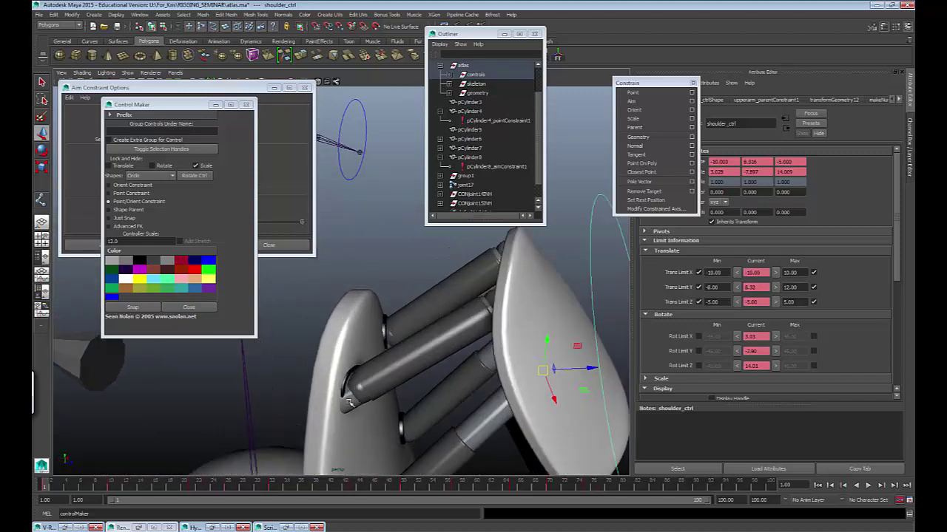
pyautogui.keyDown('alt'); pyautogui.moveTo(442, 395); pyautogui.dragTo(452, 330); pyautogui.keyUp('alt')
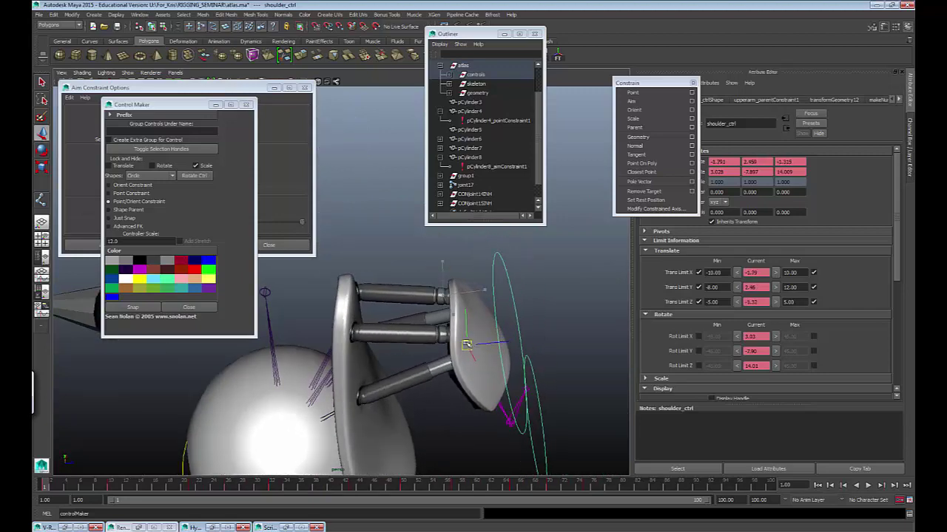
pyautogui.moveTo(475, 360); pyautogui.dragTo(493, 341)
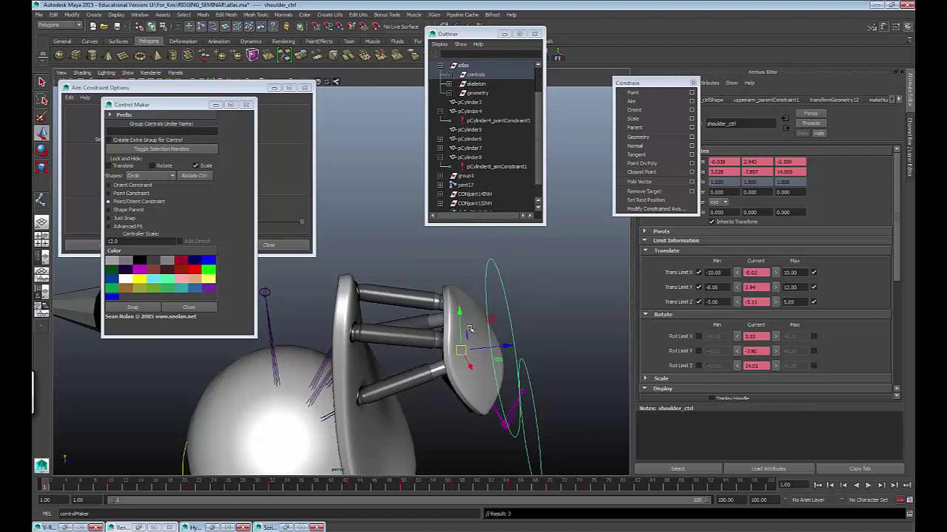
# Step: Test-rotate the shoulder control about X, and undo the rotation along with the last few moves
pyautogui.keyDown('alt'); pyautogui.moveTo(396, 357); pyautogui.dragTo(429, 355); pyautogui.keyUp('alt')
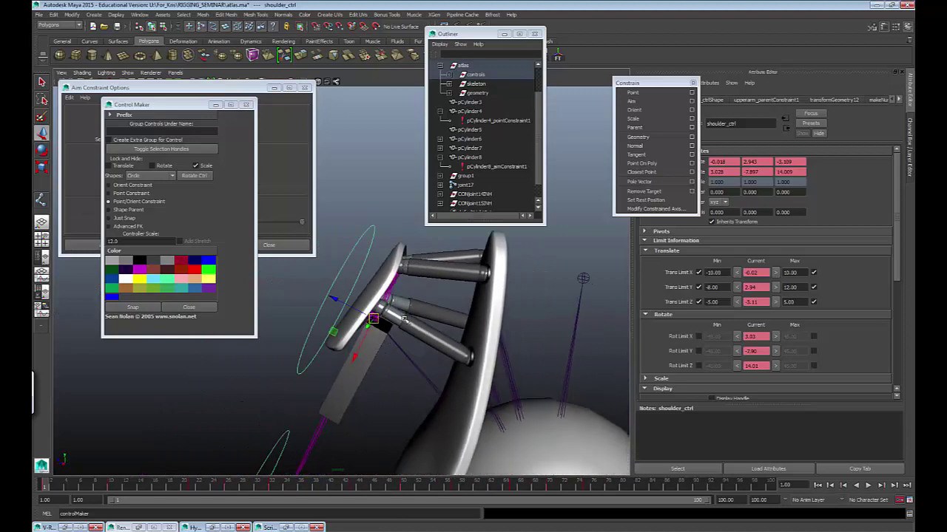
pyautogui.press('e')
pyautogui.moveTo(359, 316); pyautogui.dragTo(378, 327)
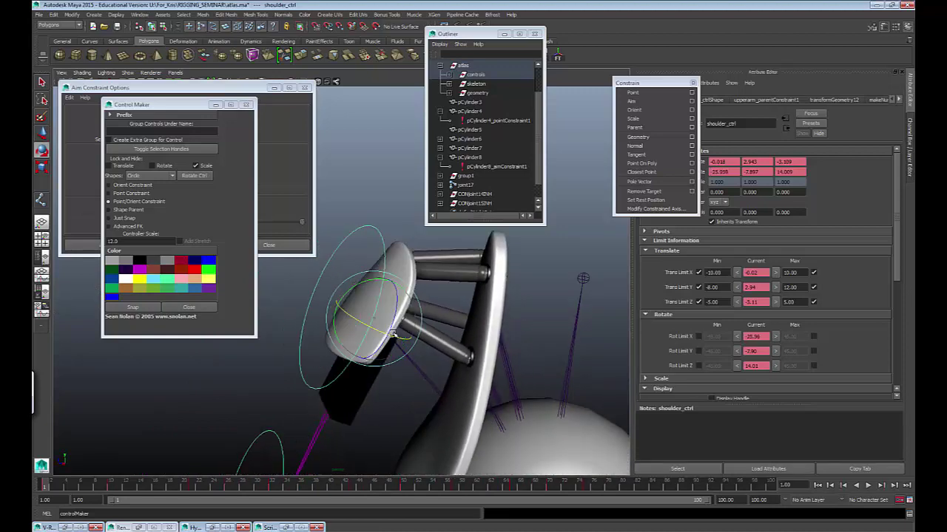
pyautogui.hotkey('ctrl', 'z')
pyautogui.hotkey('ctrl', 'z')
pyautogui.hotkey('ctrl', 'z')
pyautogui.hotkey('ctrl', 'z')
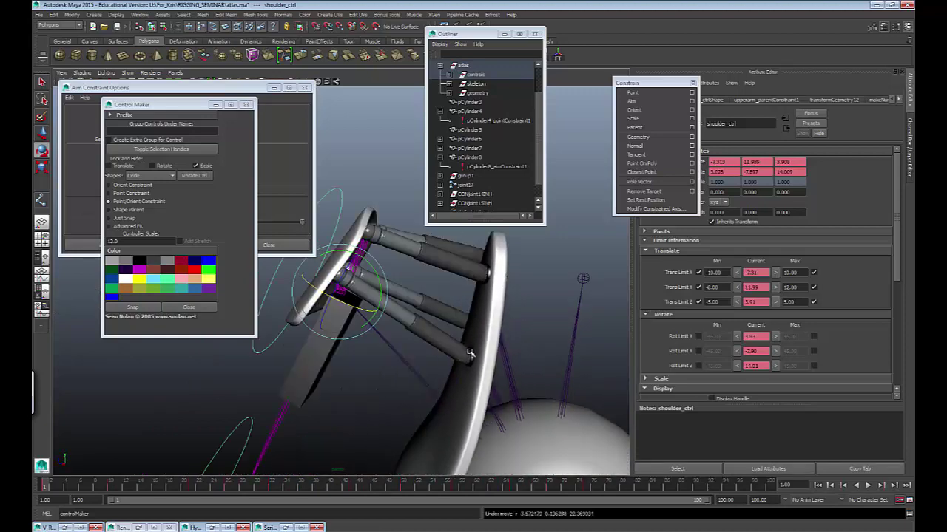
# Step: Clear the selection and examine the shoulder pistons and their ball joints at the arm plate up close
pyautogui.click(542, 326)
pyautogui.keyDown('alt'); pyautogui.moveTo(541, 326); pyautogui.dragTo(482, 292); pyautogui.keyUp('alt')
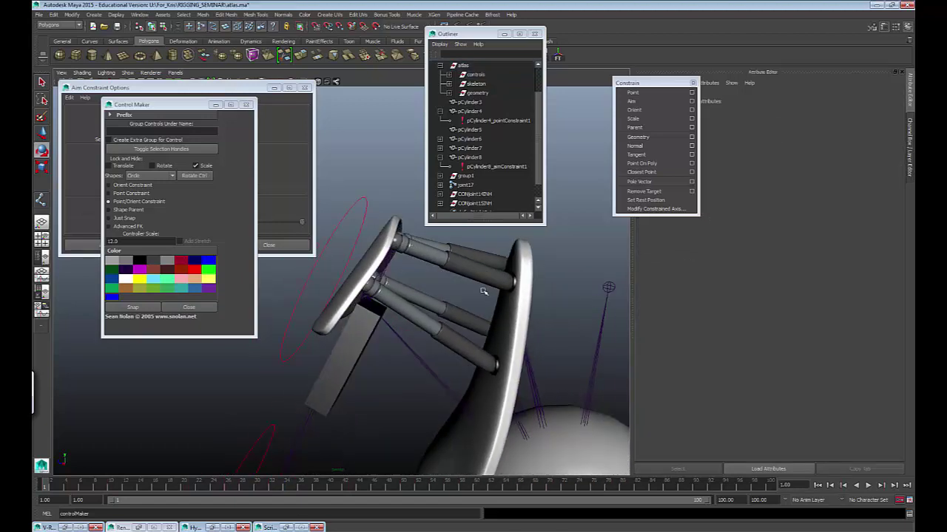
pyautogui.keyDown('alt'); pyautogui.moveTo(389, 292); pyautogui.dragTo(380, 315, button='middle'); pyautogui.keyUp('alt')
pyautogui.keyDown('alt'); pyautogui.moveTo(380, 315); pyautogui.dragTo(524, 363, button='right'); pyautogui.keyUp('alt')
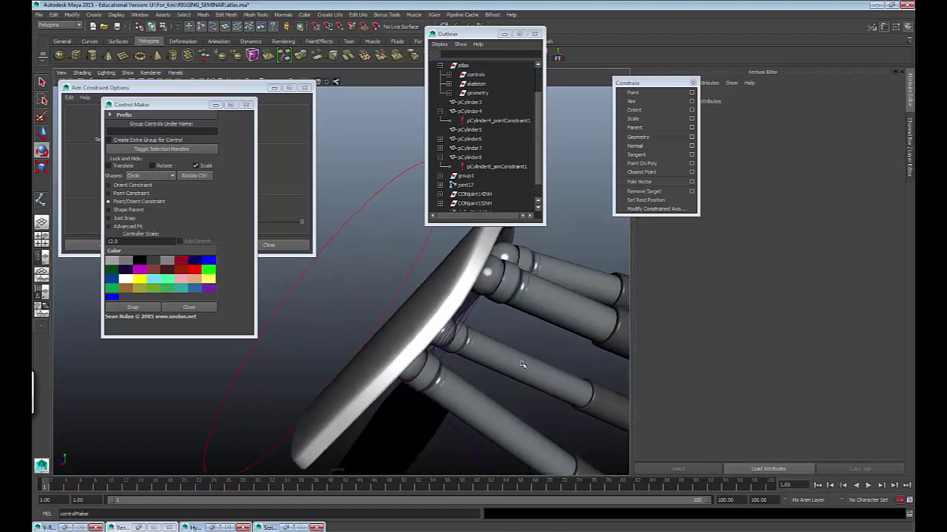
pyautogui.keyDown('alt'); pyautogui.moveTo(524, 363); pyautogui.dragTo(326, 284); pyautogui.keyUp('alt')
# Step: Reselect the shoulder control and rotate it to about 27 degrees on Y to tilt the arm plate
pyautogui.click(342, 303)
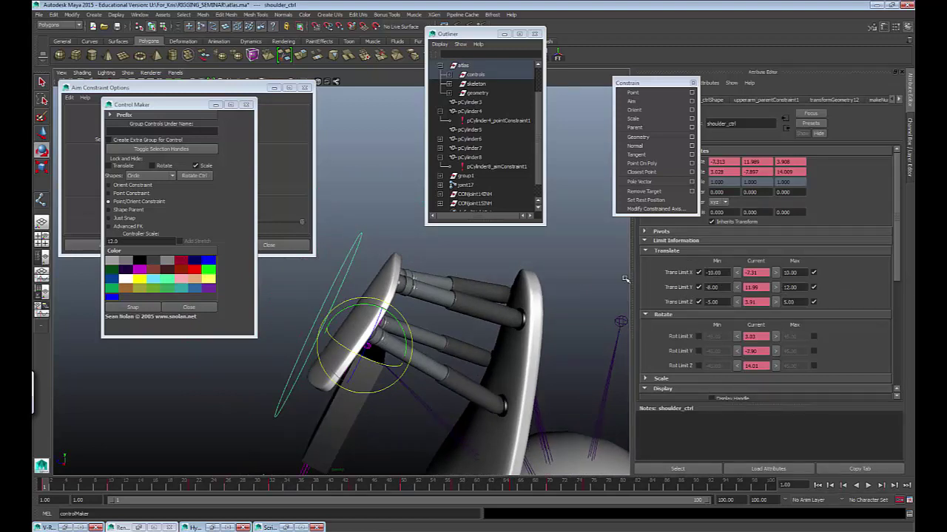
pyautogui.keyDown('alt'); pyautogui.moveTo(473, 371); pyautogui.dragTo(440, 360); pyautogui.keyUp('alt')
pyautogui.keyDown('alt'); pyautogui.moveTo(428, 354); pyautogui.dragTo(447, 326, button='middle'); pyautogui.keyUp('alt')
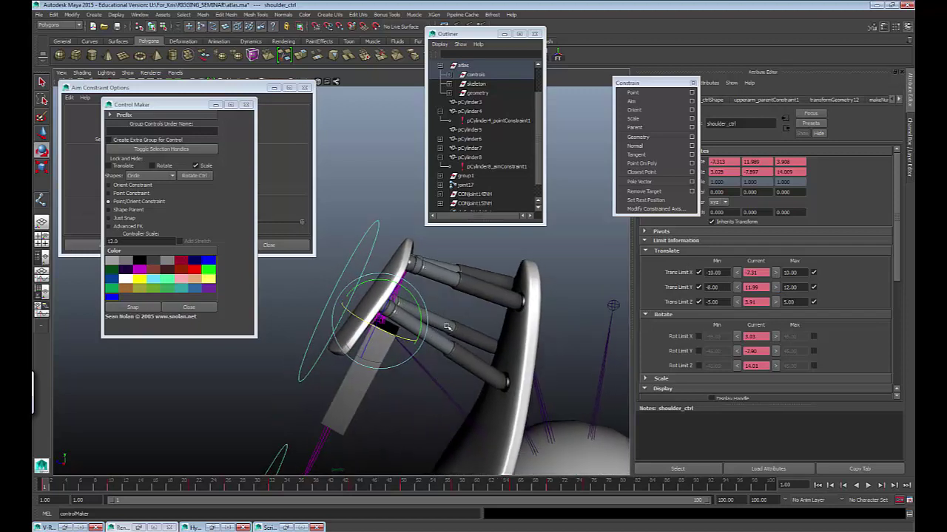
pyautogui.keyDown('alt'); pyautogui.moveTo(438, 305); pyautogui.dragTo(507, 349); pyautogui.keyUp('alt')
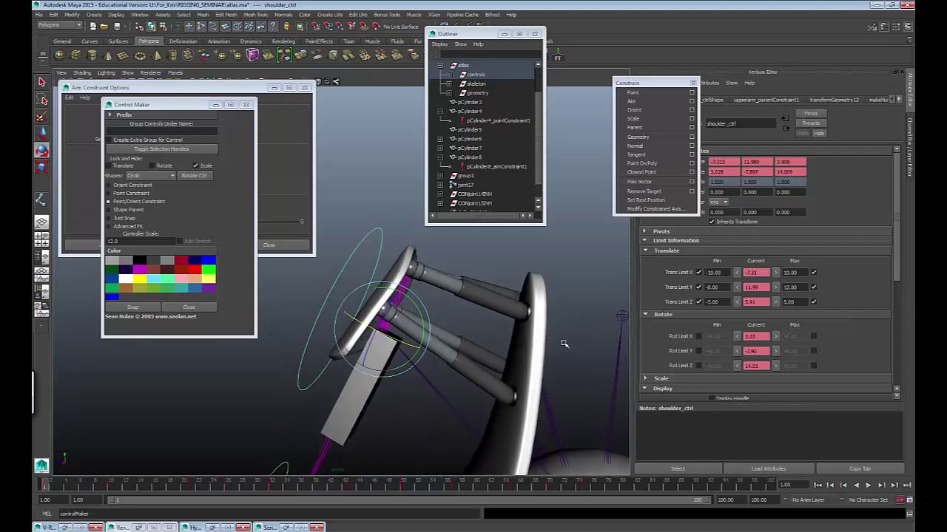
pyautogui.moveTo(422, 318)
pyautogui.mouseDown()
pyautogui.moveTo(462, 287)
pyautogui.moveTo(410, 303)
pyautogui.mouseUp()
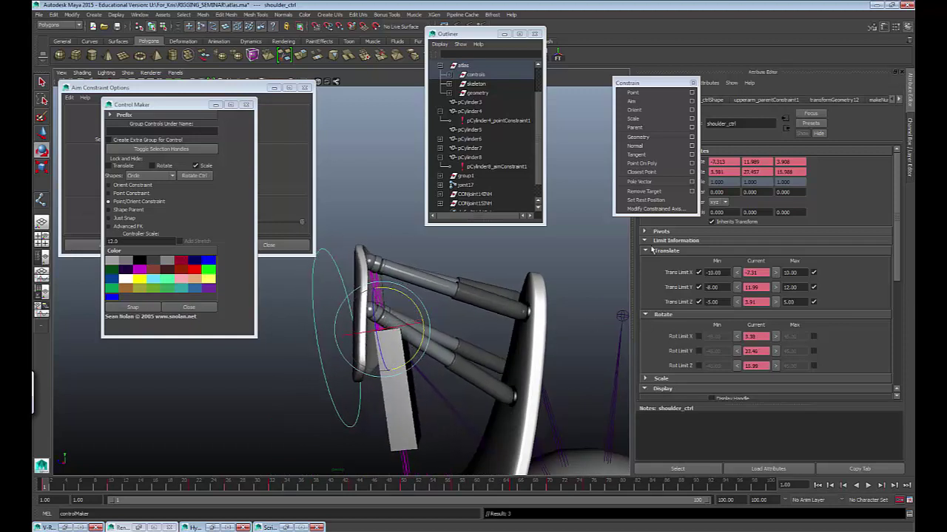
# Step: Reset the shoulder control by setting all its translate and rotate values to 0
pyautogui.hotkey('ctrl', 'a')
pyautogui.moveTo(887, 146); pyautogui.dragTo(884, 110)
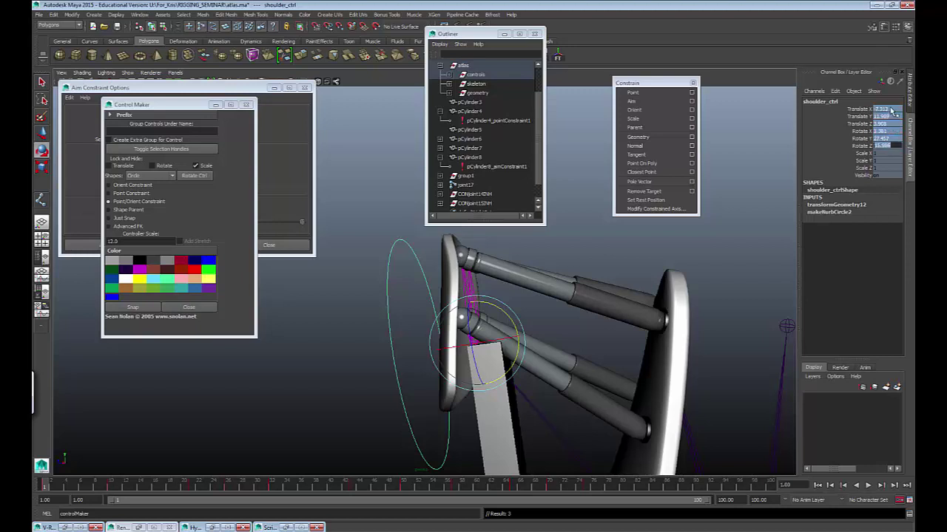
pyautogui.write('0')
pyautogui.press('Return')
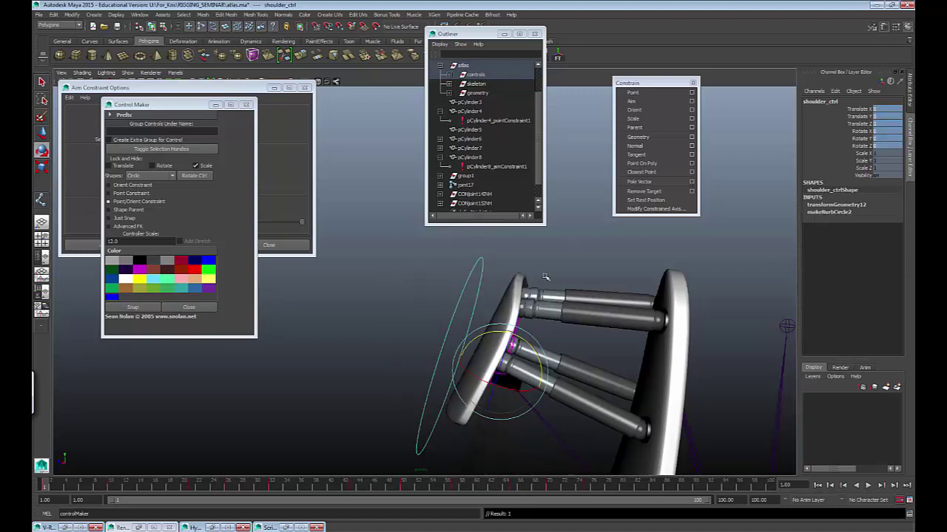
# Step: Test-rotate the shoulder control about X and undo it, and rotate the control about Y to about -11.5 degrees
pyautogui.keyDown('alt'); pyautogui.moveTo(518, 305); pyautogui.dragTo(517, 347); pyautogui.keyUp('alt')
pyautogui.click(863, 132)
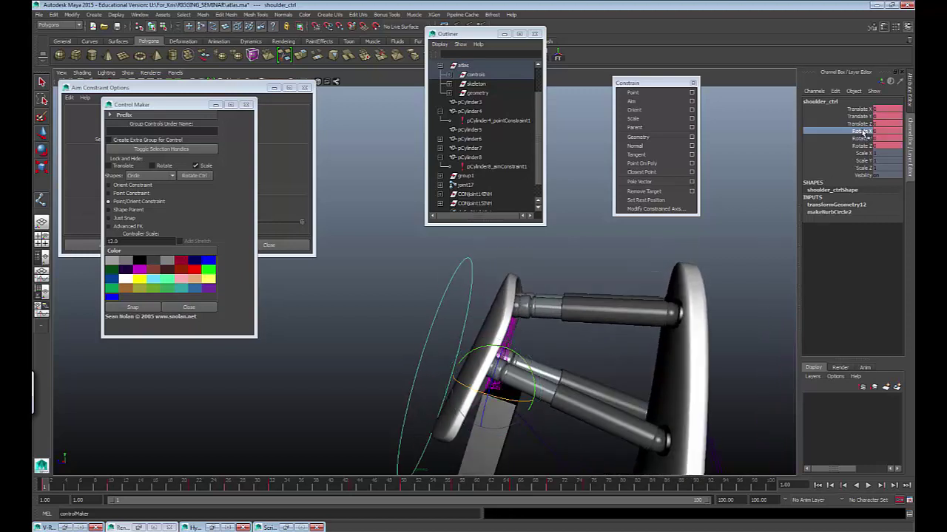
pyautogui.moveTo(554, 310); pyautogui.dragTo(485, 295, button='middle')
pyautogui.hotkey('ctrl', 'z')
pyautogui.click(861, 139)
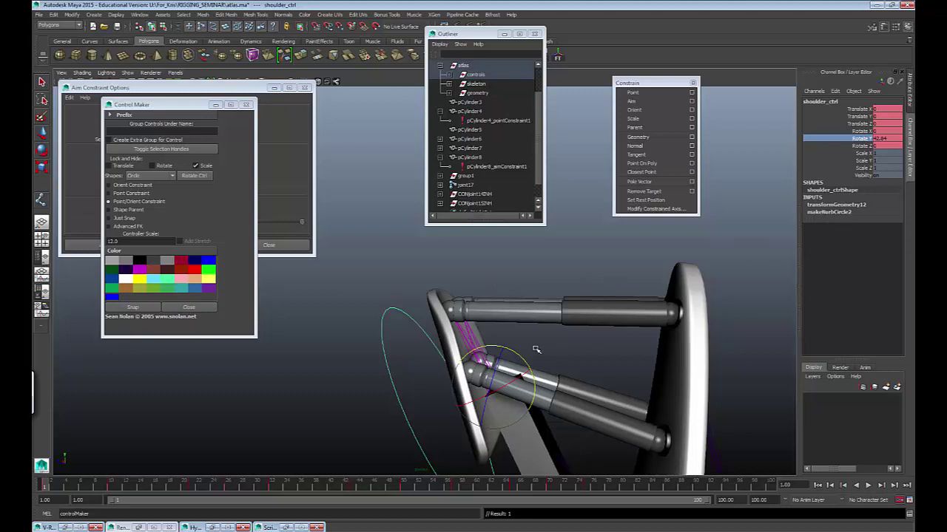
pyautogui.moveTo(524, 358); pyautogui.dragTo(604, 411, button='middle')
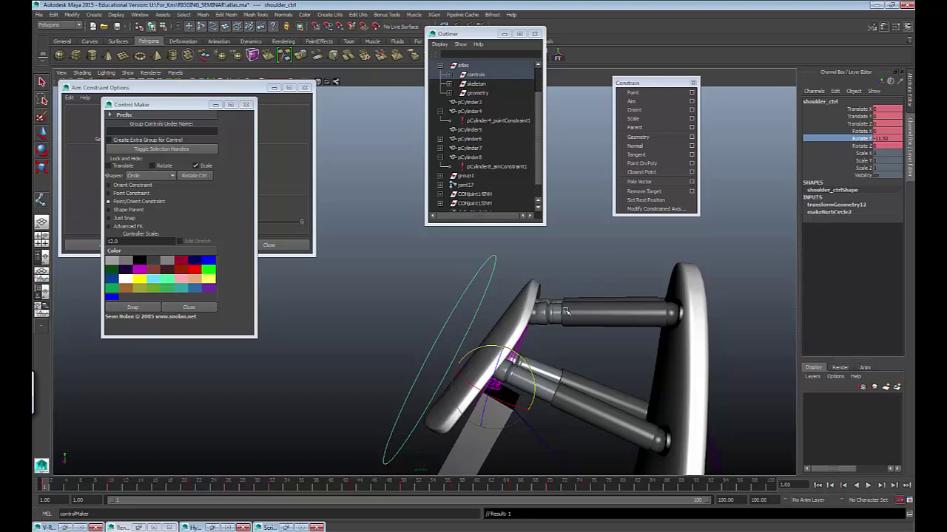
# Step: Try moving the shoulder control up to its X limit of -10 and tilting it about Y, and undo both changes
pyautogui.press('w')
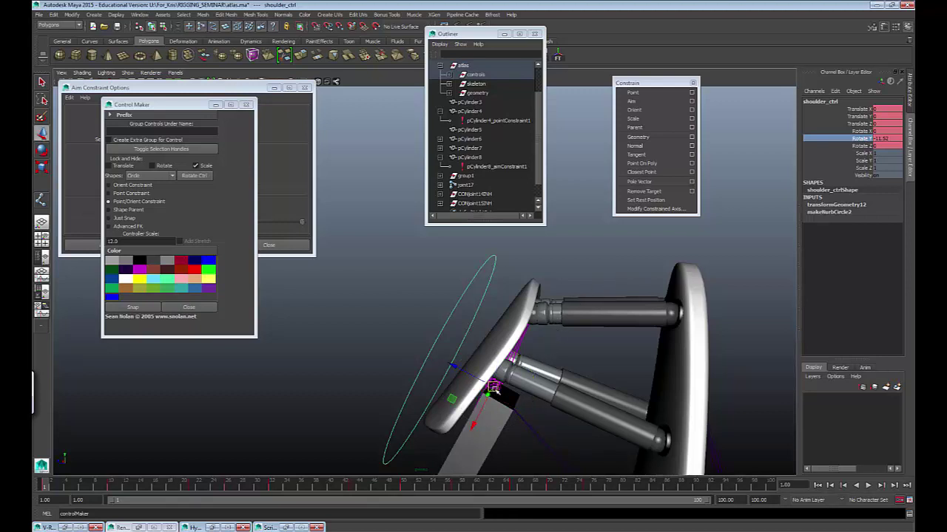
pyautogui.moveTo(496, 389); pyautogui.dragTo(533, 298)
pyautogui.press('e')
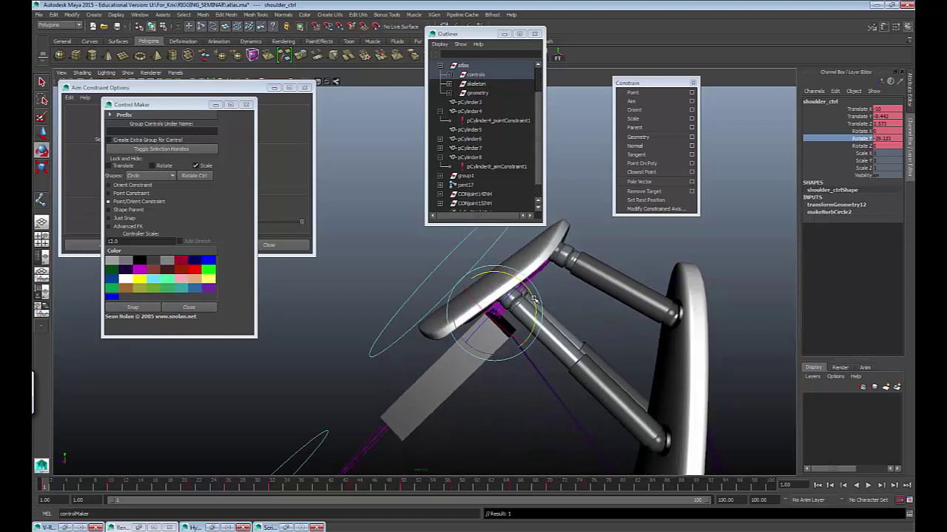
pyautogui.hotkey('ctrl', 'z')
pyautogui.hotkey('ctrl', 'z')
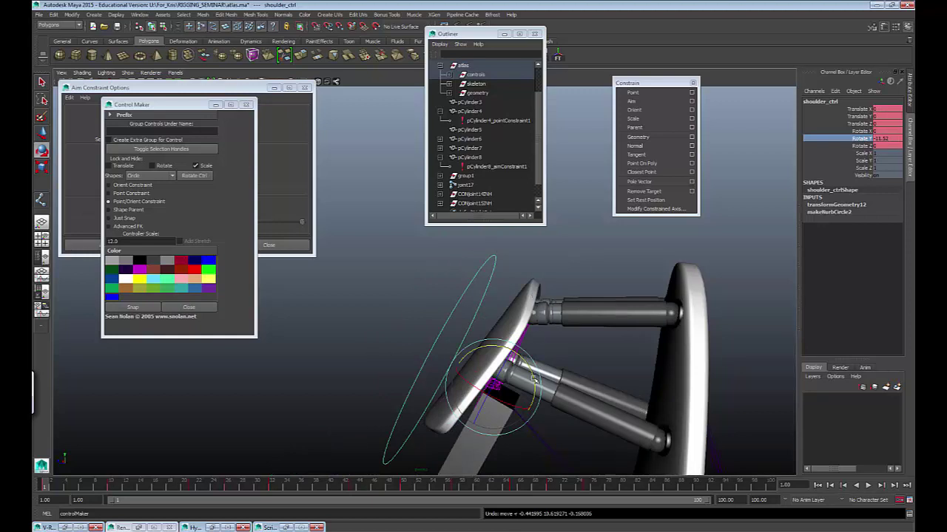
# Step: Rotate the shoulder control to about -7.7, 0.6 and 11.7 degrees, and undo an additional test move and rotation
pyautogui.moveTo(535, 376); pyautogui.dragTo(491, 388)
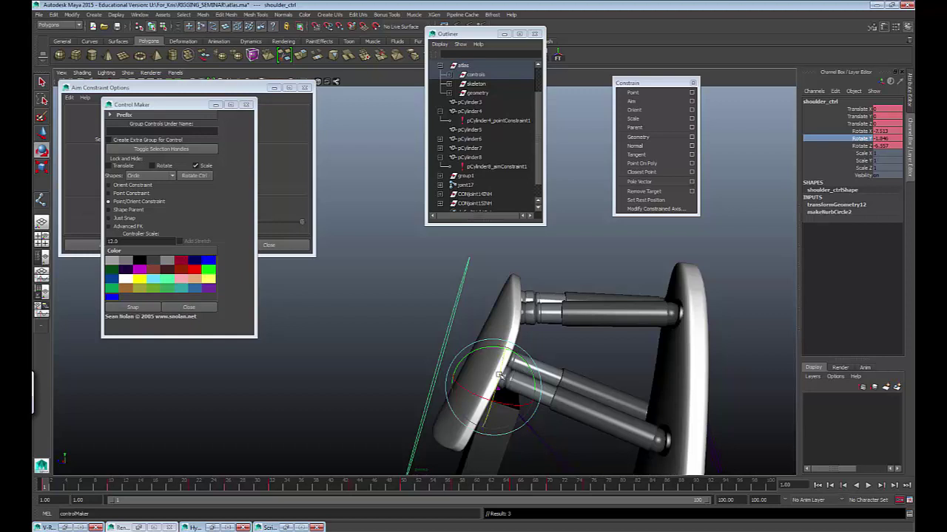
pyautogui.moveTo(501, 377); pyautogui.dragTo(594, 432)
pyautogui.press('w')
pyautogui.press('e')
pyautogui.press('w')
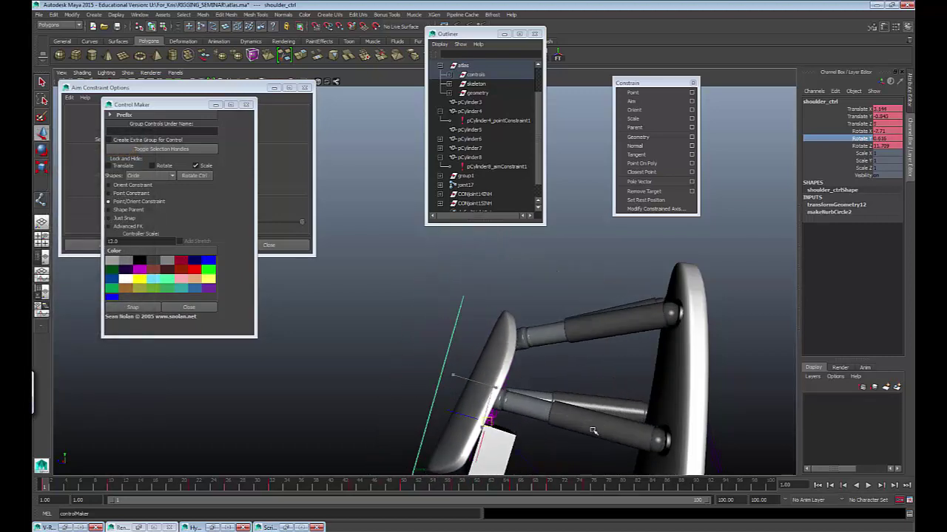
pyautogui.hotkey('ctrl', 'z')
pyautogui.press('e')
pyautogui.moveTo(482, 348); pyautogui.dragTo(618, 393)
pyautogui.hotkey('ctrl', 'z')
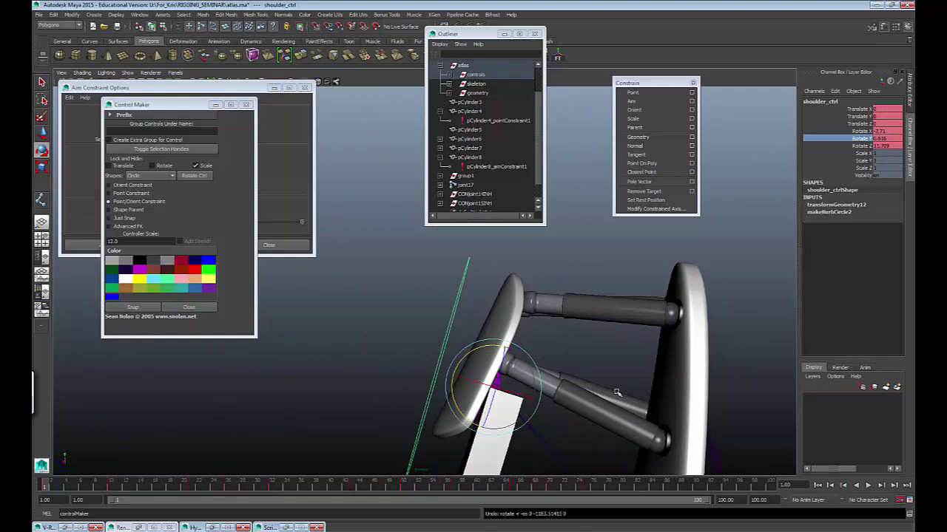
# Step: Select the shoulder joint of the practice arm rig, test-move it, and undo the move
pyautogui.keyDown('alt'); pyautogui.moveTo(607, 361); pyautogui.dragTo(409, 413); pyautogui.keyUp('alt')
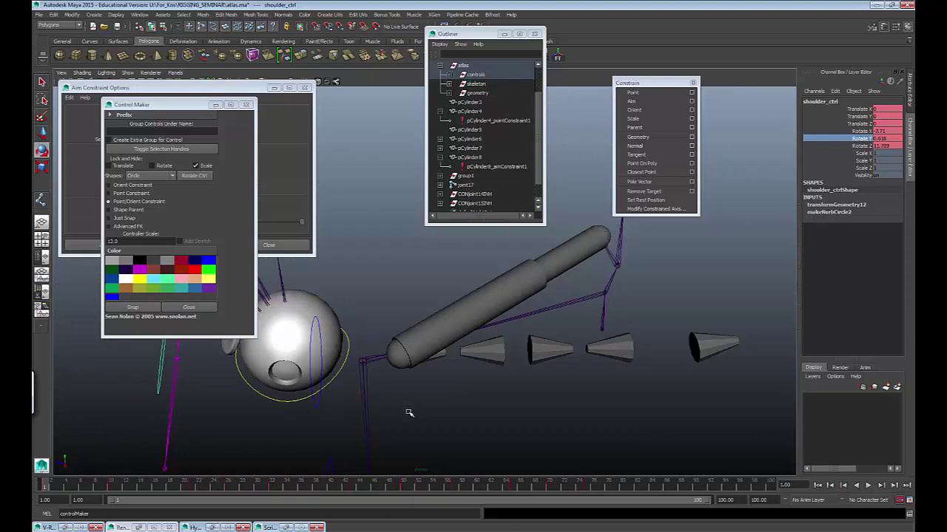
pyautogui.moveTo(354, 406); pyautogui.dragTo(409, 406)
pyautogui.press('w')
pyautogui.moveTo(363, 362); pyautogui.dragTo(400, 408)
pyautogui.hotkey('ctrl', 'z')
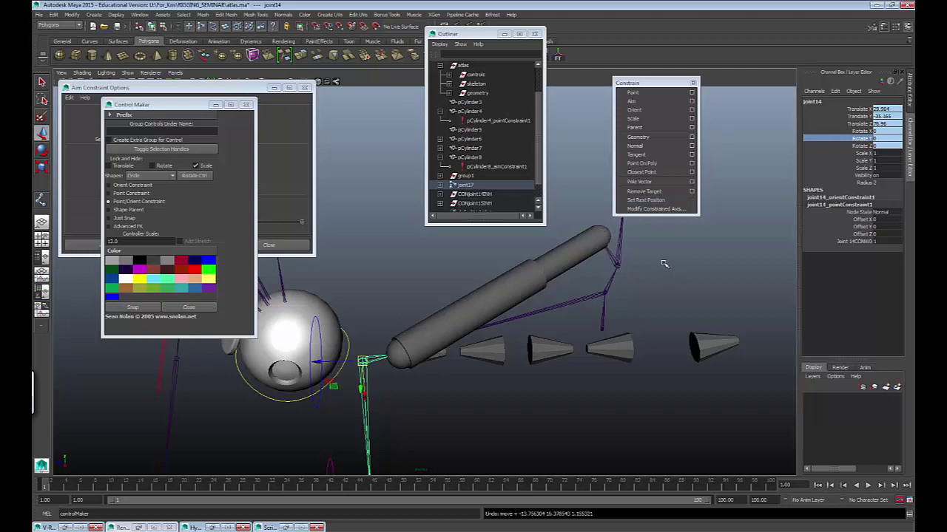
# Step: Draw a small polygon cylinder near the robot's lower arm, with a radius of about 2.6 and a height of about 5.5
pyautogui.keyDown('alt'); pyautogui.moveTo(664, 263); pyautogui.dragTo(537, 256); pyautogui.keyUp('alt')
pyautogui.keyDown('alt'); pyautogui.moveTo(569, 303); pyautogui.dragTo(485, 355); pyautogui.keyUp('alt')
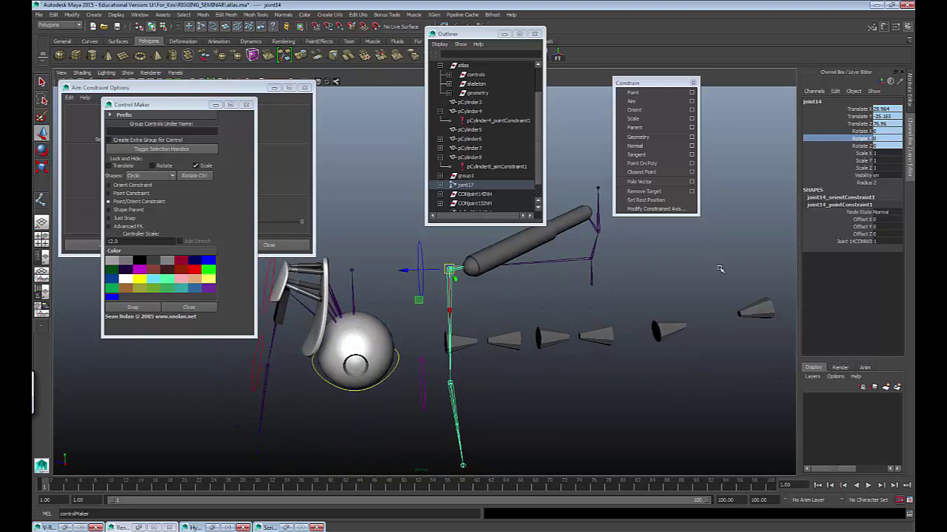
pyautogui.keyDown('alt'); pyautogui.moveTo(720, 269); pyautogui.dragTo(452, 318); pyautogui.keyUp('alt')
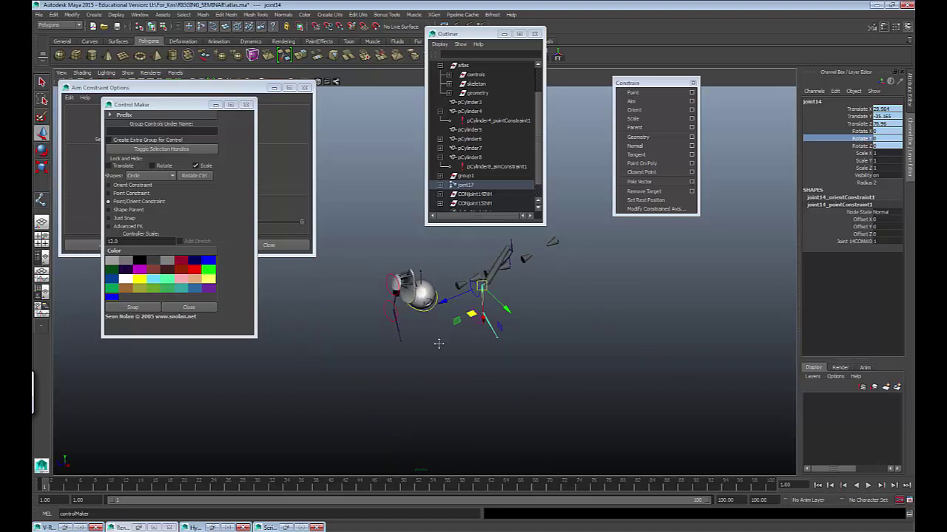
pyautogui.keyDown('alt'); pyautogui.moveTo(438, 343); pyautogui.dragTo(480, 329, button='right'); pyautogui.keyUp('alt')
pyautogui.keyDown('alt'); pyautogui.moveTo(481, 330); pyautogui.dragTo(537, 338); pyautogui.keyUp('alt')
pyautogui.keyDown('alt'); pyautogui.moveTo(537, 338); pyautogui.dragTo(731, 311, button='right'); pyautogui.keyUp('alt')
pyautogui.keyDown('alt'); pyautogui.moveTo(731, 310); pyautogui.dragTo(533, 320); pyautogui.keyUp('alt')
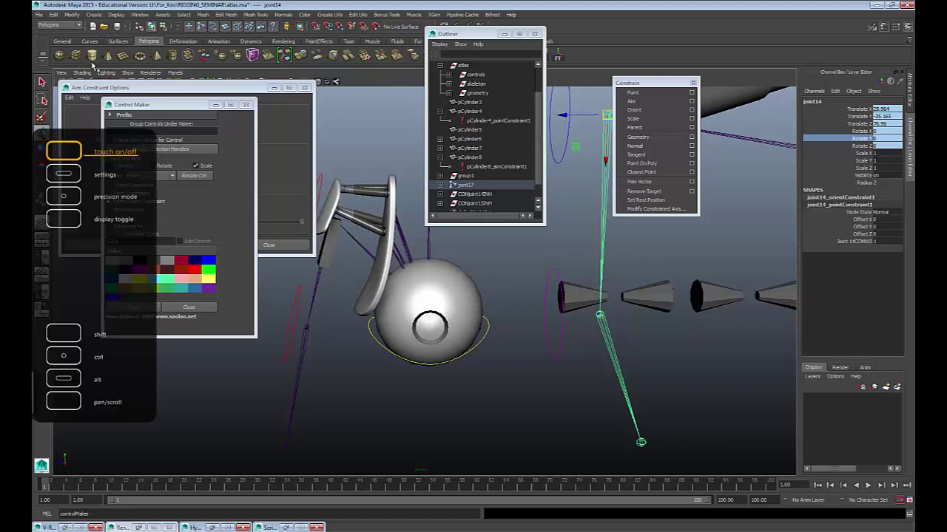
pyautogui.keyDown('alt'); pyautogui.moveTo(328, 382); pyautogui.dragTo(354, 346); pyautogui.keyUp('alt')
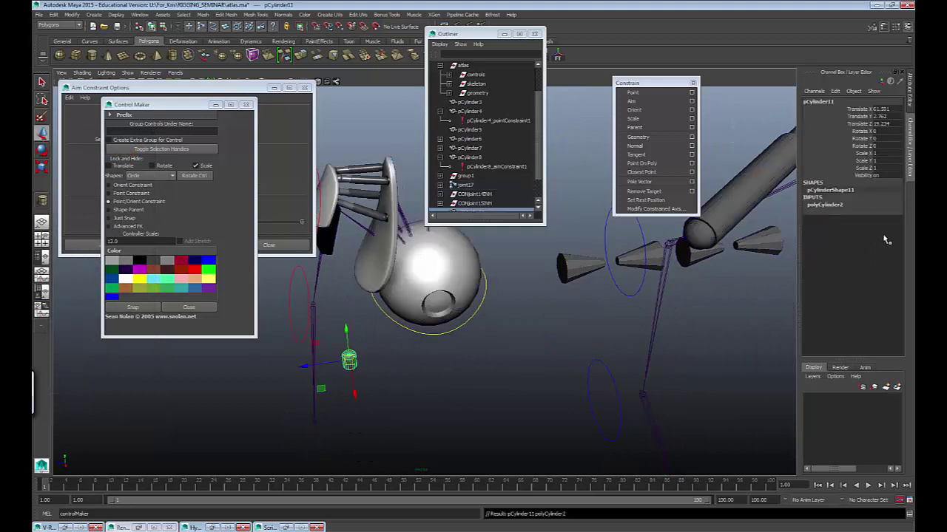
# Step: Set the new cylinder's Subdivisions Axis to 8
pyautogui.click(841, 209)
pyautogui.click(852, 241)
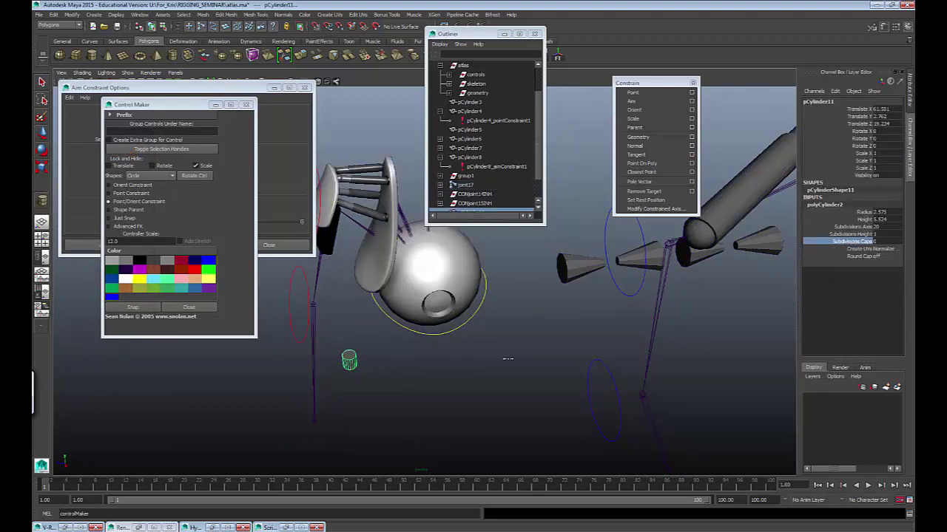
pyautogui.click(850, 226)
pyautogui.doubleClick(876, 226)
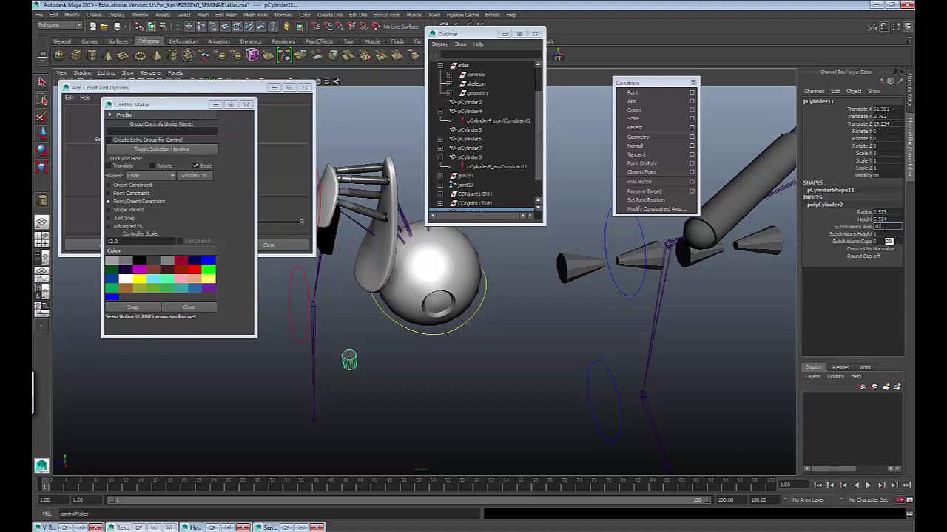
pyautogui.write('12')
pyautogui.press('Return')
pyautogui.click(880, 227)
pyautogui.write('8')
pyautogui.press('Return')
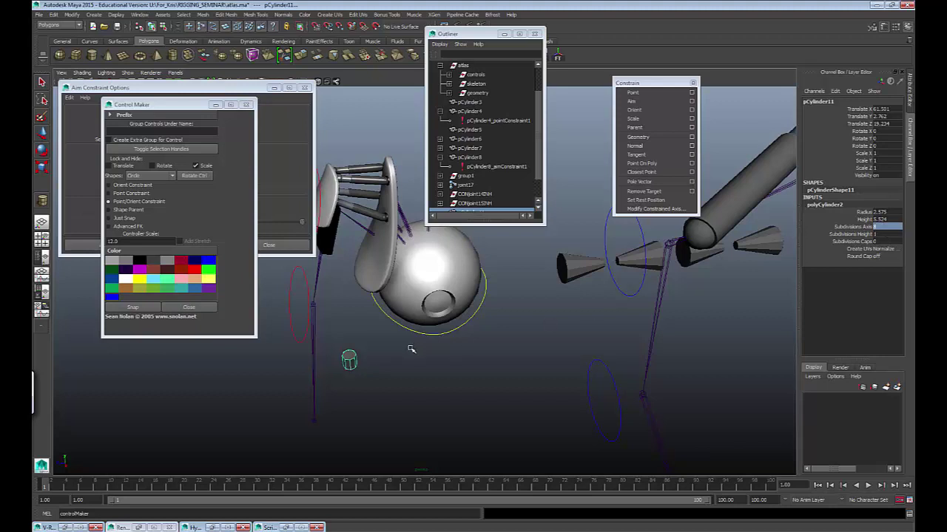
# Step: Rotate the cylinder to about 80 degrees on Z and move it close to the robot's elbow joint
pyautogui.click(349, 360)
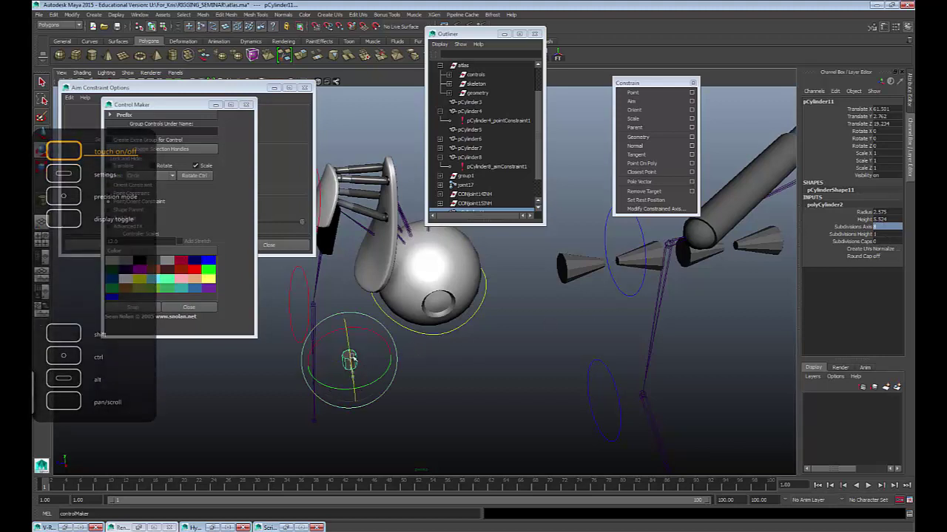
pyautogui.moveTo(353, 360); pyautogui.dragTo(350, 327)
pyautogui.press('w')
pyautogui.moveTo(349, 360); pyautogui.dragTo(474, 293)
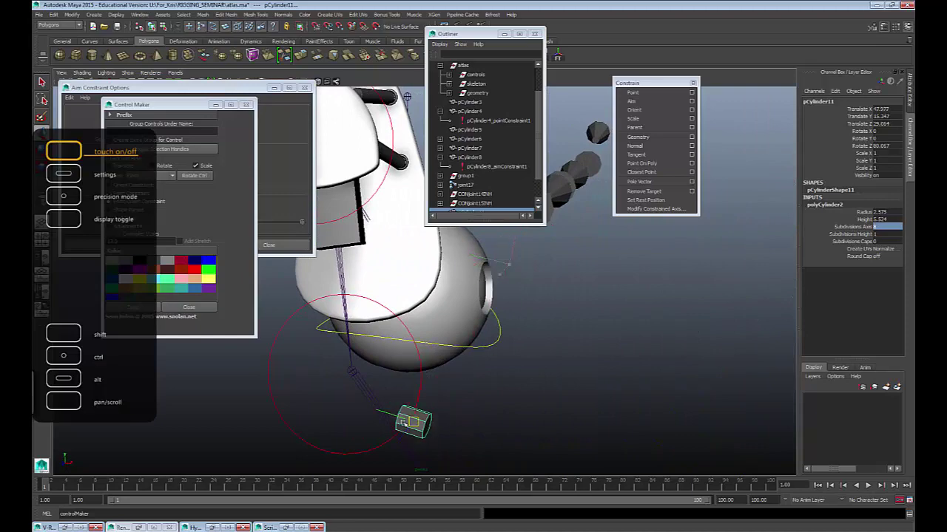
# Step: Scale the cylinder uniformly to about 0.57, rotate and position it beside the forearm joint, and duplicate it
pyautogui.press('e')
pyautogui.moveTo(405, 423); pyautogui.dragTo(434, 395)
pyautogui.press('r')
pyautogui.press('e')
pyautogui.press('w')
pyautogui.press('e')
pyautogui.press('w')
pyautogui.keyDown('alt'); pyautogui.moveTo(378, 368); pyautogui.dragTo(489, 379); pyautogui.keyUp('alt')
pyautogui.press('e')
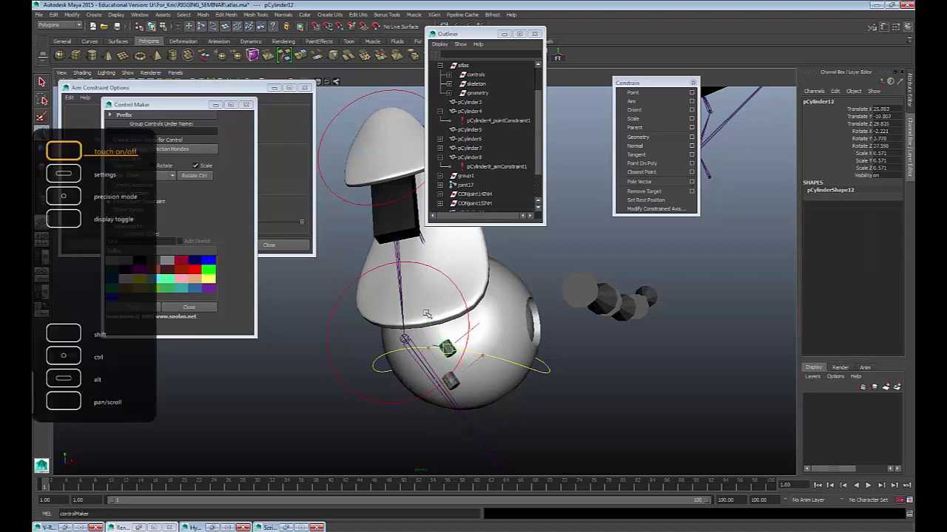
# Step: Move the duplicate cylinder to the lower end of the upper-arm block and rotate it to about -18.6, -4.3 and 11.1 degrees
pyautogui.click(408, 244)
pyautogui.moveTo(408, 244); pyautogui.dragTo(403, 233)
pyautogui.keyDown('alt'); pyautogui.moveTo(473, 370); pyautogui.dragTo(607, 384); pyautogui.keyUp('alt')
pyautogui.moveTo(494, 299); pyautogui.dragTo(437, 316)
pyautogui.press('e')
pyautogui.press('w')
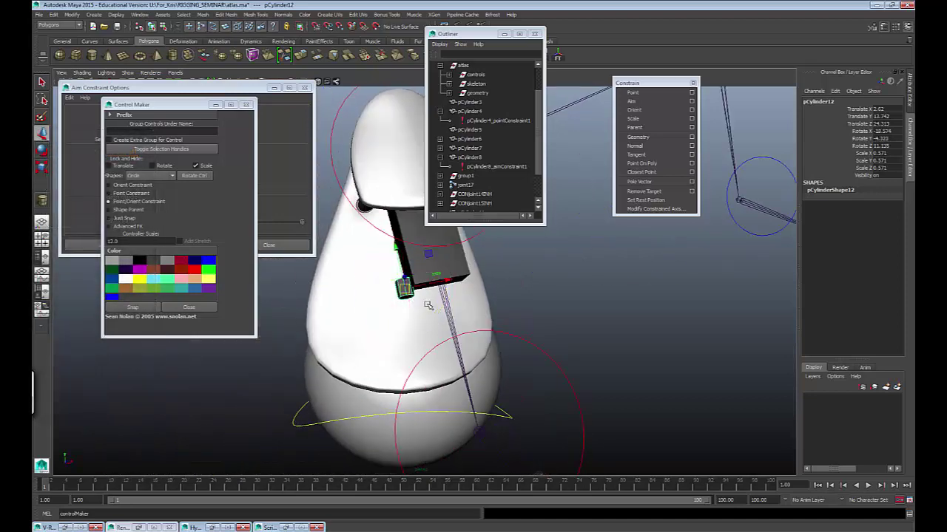
pyautogui.moveTo(406, 288); pyautogui.dragTo(449, 380)
# Step: Delete the lower end face of the cylinder attached to the upper-arm block
pyautogui.click(434, 403)
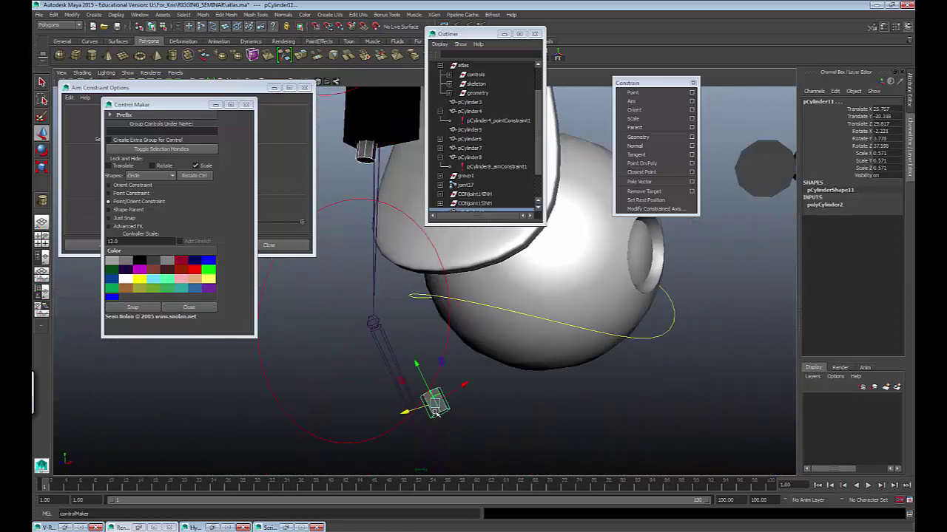
pyautogui.click(314, 243)
pyautogui.keyDown('alt'); pyautogui.moveTo(384, 233); pyautogui.dragTo(429, 328, button='middle'); pyautogui.keyUp('alt')
pyautogui.keyDown('alt'); pyautogui.moveTo(428, 328); pyautogui.dragTo(462, 325, button='right'); pyautogui.keyUp('alt')
pyautogui.rightClick(406, 253)
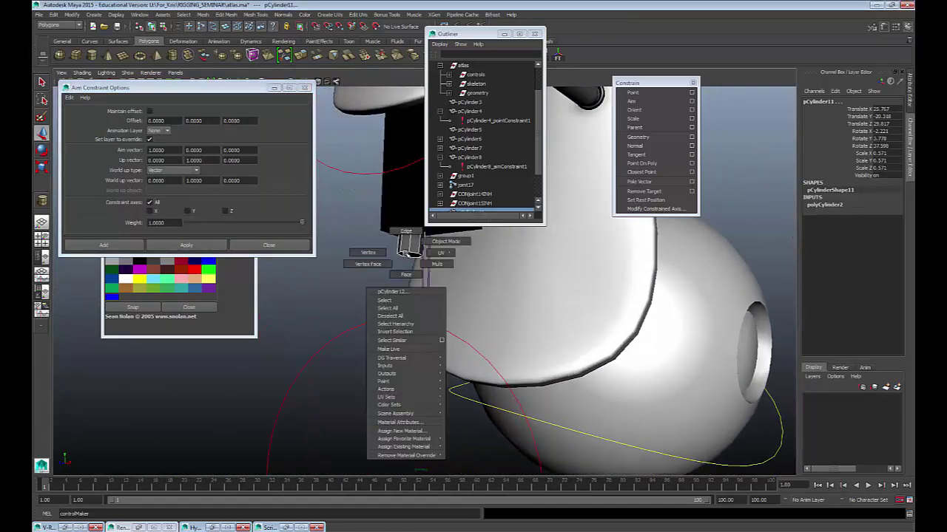
pyautogui.moveTo(406, 254); pyautogui.dragTo(406, 275, button='right')
pyautogui.click(409, 255)
pyautogui.keyDown('alt'); pyautogui.moveTo(439, 311); pyautogui.dragTo(421, 223, button='middle'); pyautogui.keyUp('alt')
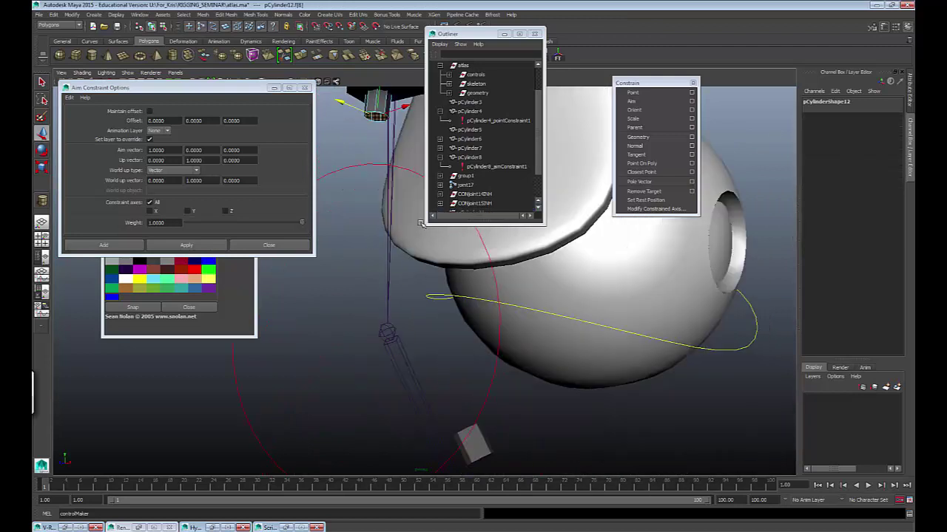
pyautogui.click(437, 342)
# Step: Delete the facing end face of the forearm cylinder and combine both cylinders into one mesh
pyautogui.keyDown('alt'); pyautogui.moveTo(468, 401); pyautogui.dragTo(523, 437); pyautogui.keyUp('alt')
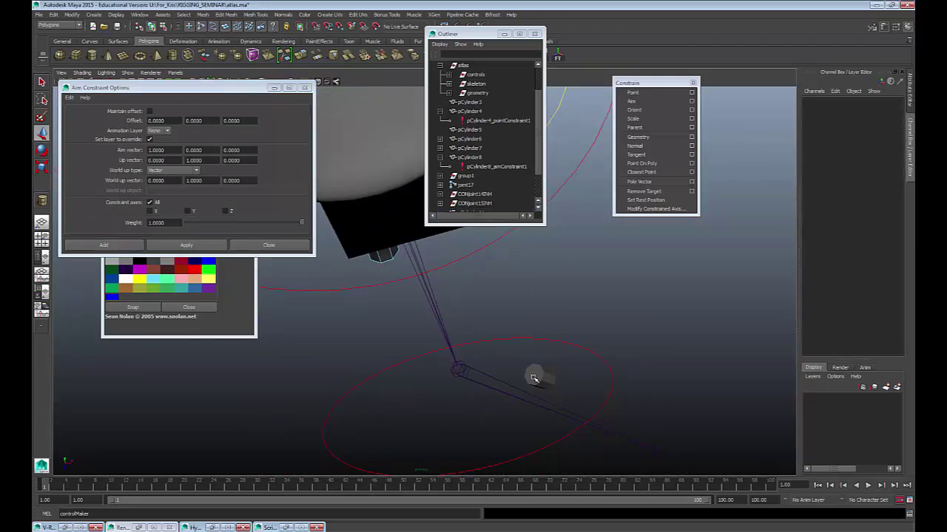
pyautogui.moveTo(534, 378); pyautogui.dragTo(539, 376, button='right')
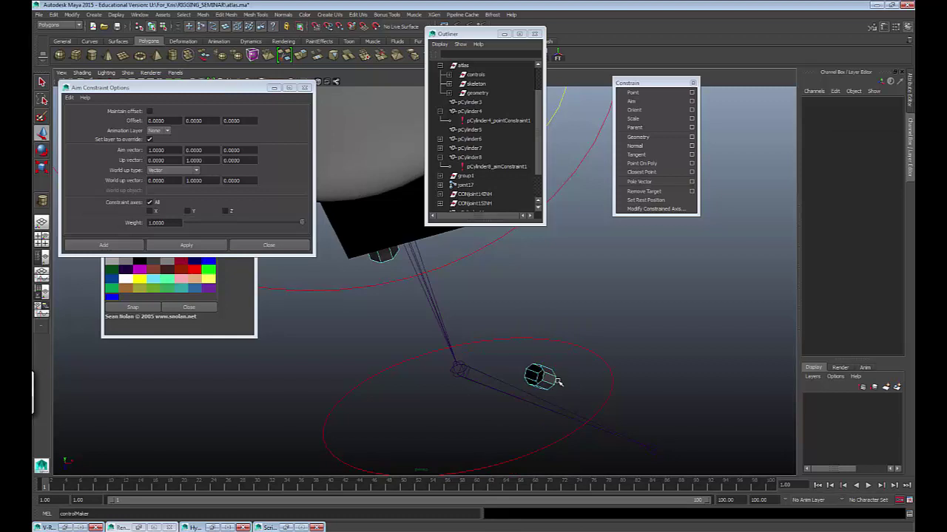
pyautogui.keyDown('alt'); pyautogui.moveTo(558, 381); pyautogui.dragTo(526, 345); pyautogui.keyUp('alt')
pyautogui.moveTo(526, 344); pyautogui.dragTo(562, 330, button='right')
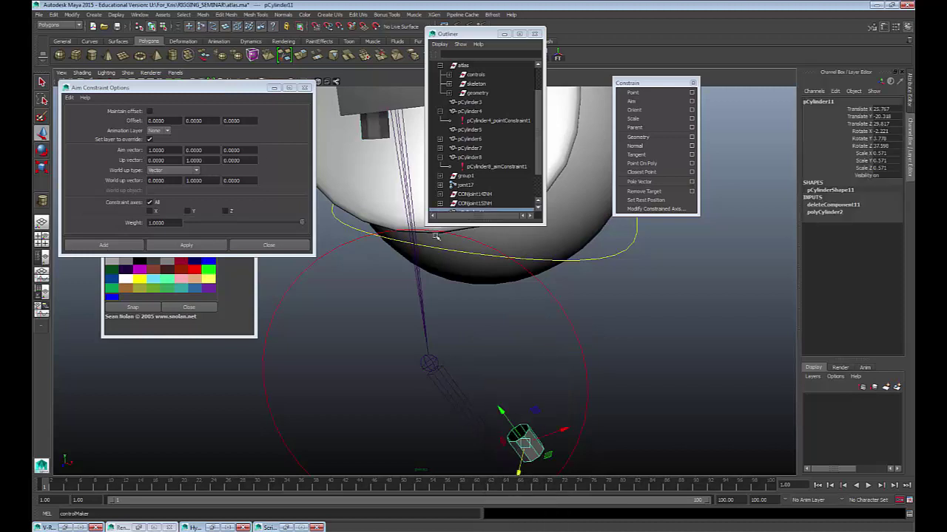
pyautogui.click(376, 134)
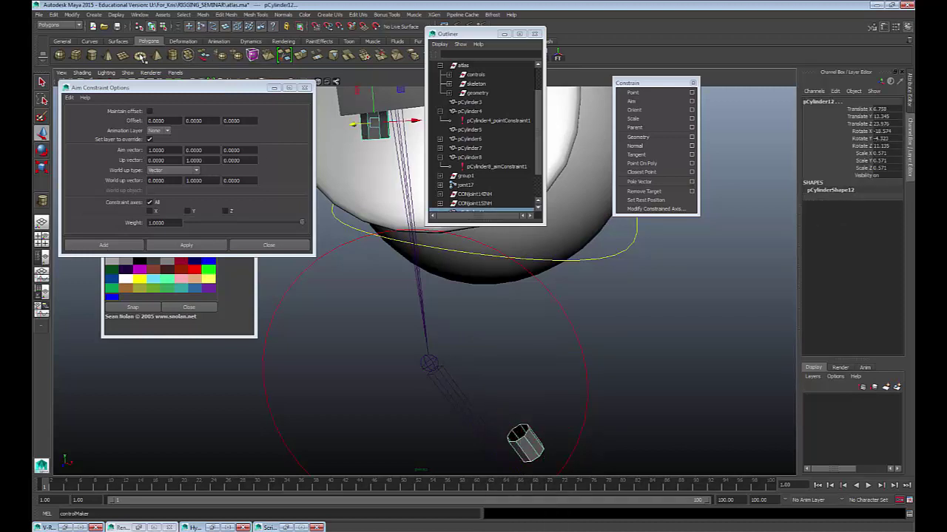
pyautogui.click(188, 56)
# Step: Select the facing open border edge loops of both cylinders and join them with the Bridge Tool
pyautogui.keyDown('alt'); pyautogui.moveTo(509, 398); pyautogui.dragTo(444, 311); pyautogui.keyUp('alt')
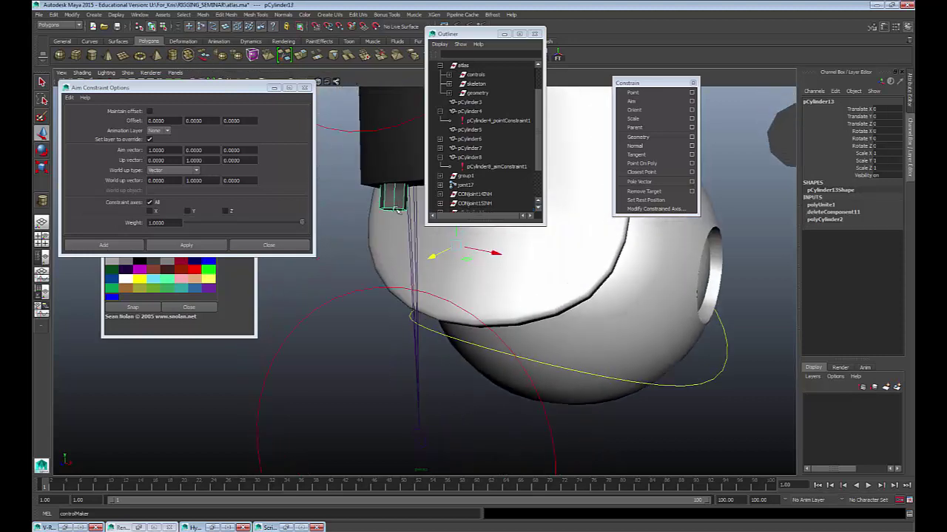
pyautogui.moveTo(391, 204); pyautogui.dragTo(387, 210, button='right')
pyautogui.doubleClick(387, 210)
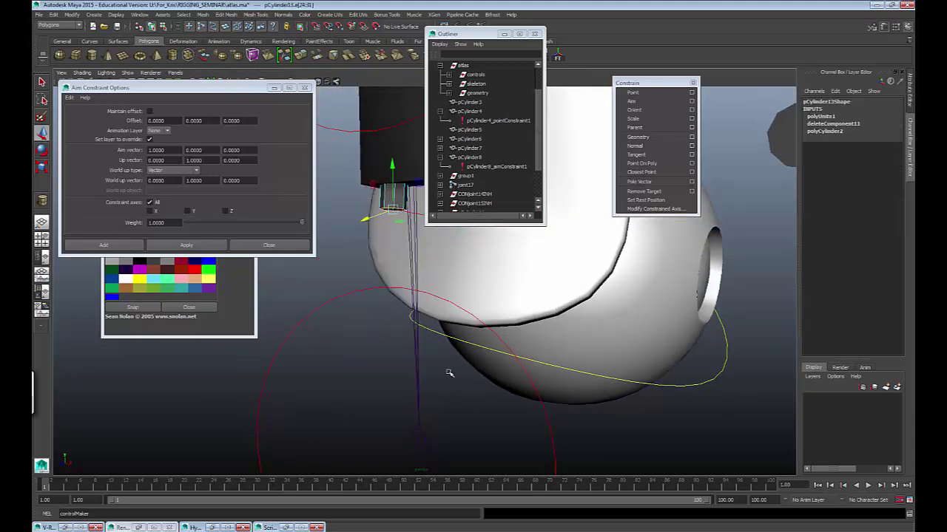
pyautogui.keyDown('alt'); pyautogui.moveTo(387, 210); pyautogui.dragTo(475, 413); pyautogui.keyUp('alt')
pyautogui.doubleClick(482, 427)
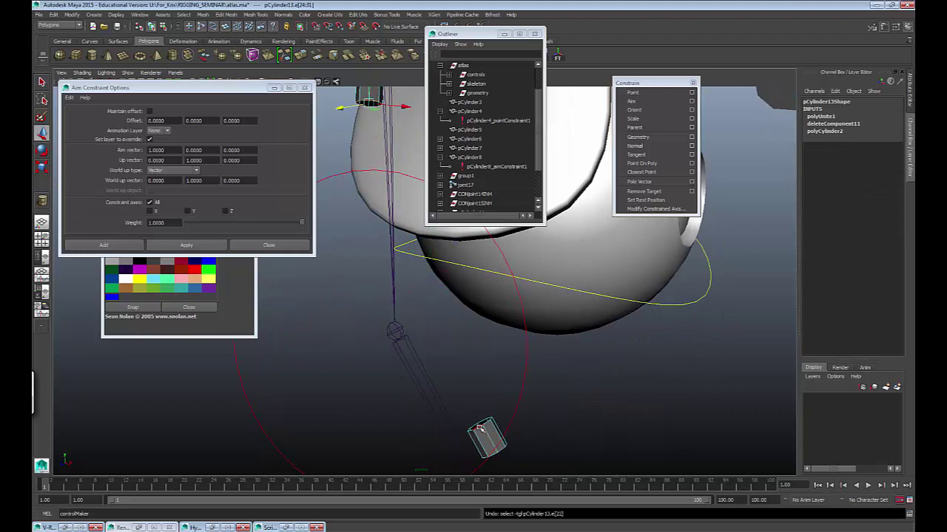
pyautogui.press('space')
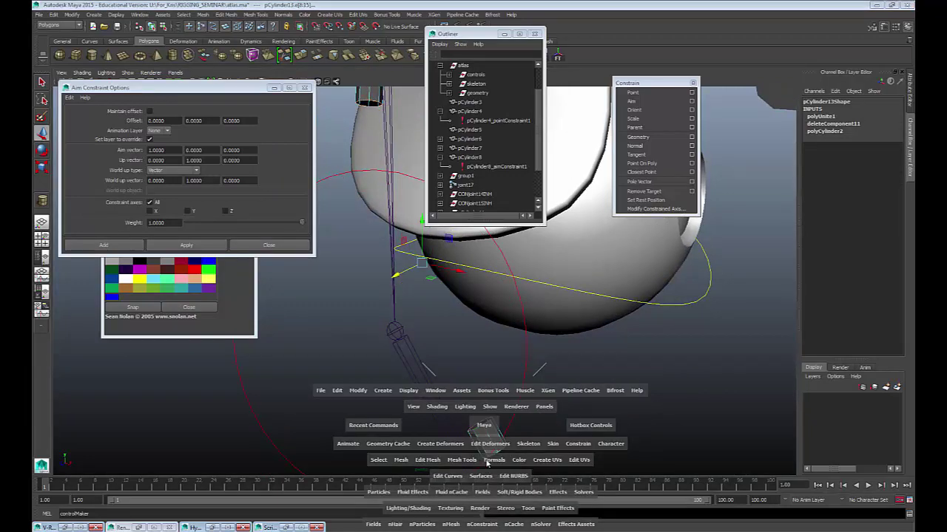
pyautogui.click(464, 460)
pyautogui.press('space')
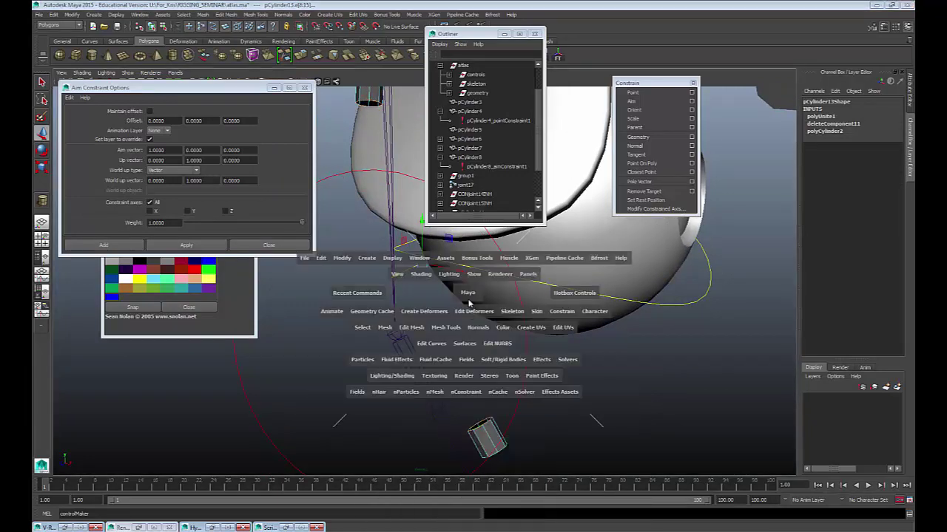
pyautogui.click(439, 327)
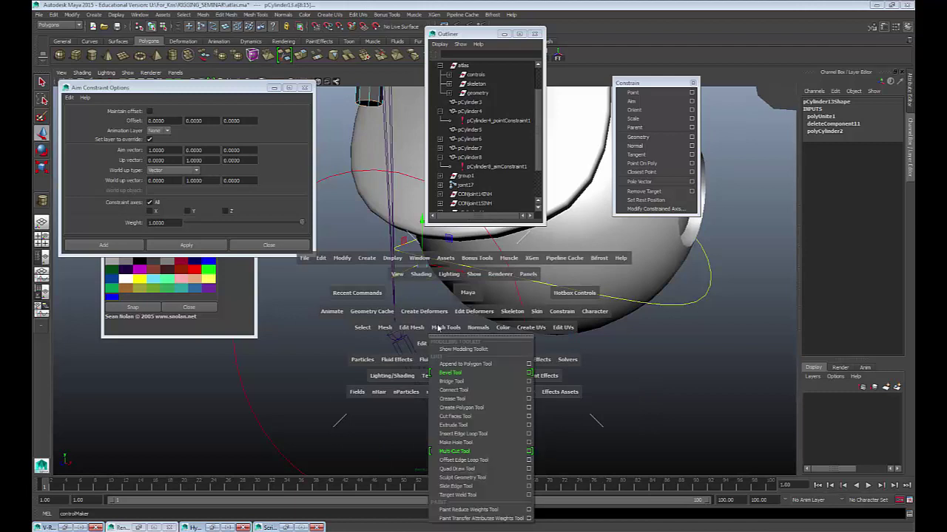
pyautogui.click(458, 381)
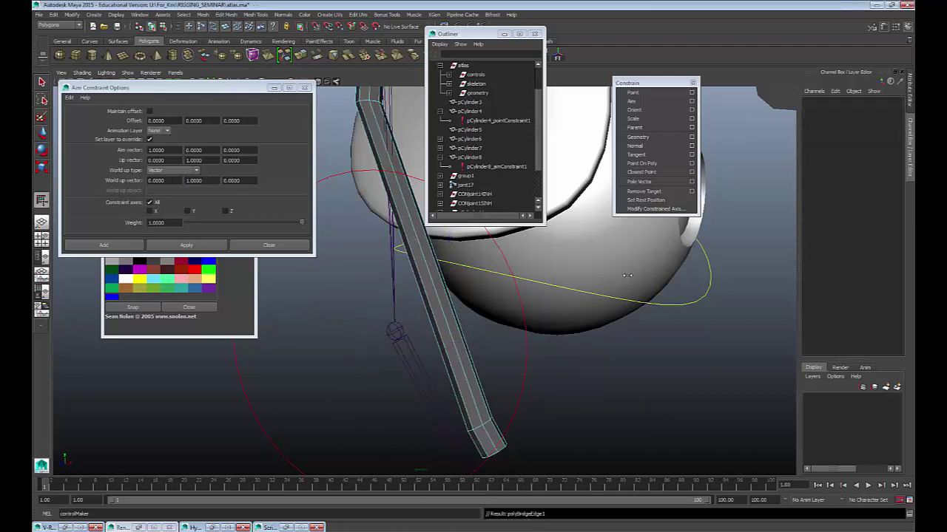
# Step: Undo the straight bridge between the two cylinders
pyautogui.hotkey('ctrl', 'a')
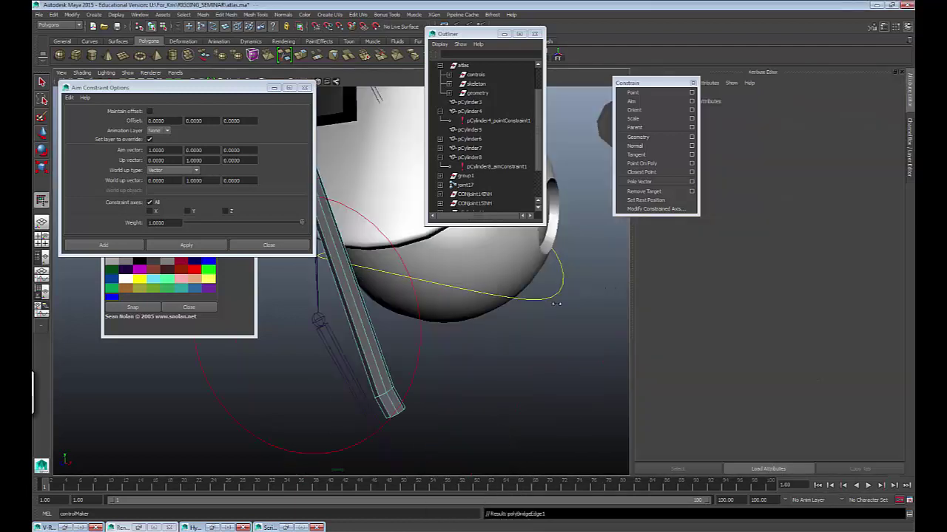
pyautogui.keyDown('alt'); pyautogui.moveTo(556, 304); pyautogui.dragTo(345, 295); pyautogui.keyUp('alt')
pyautogui.press('space')
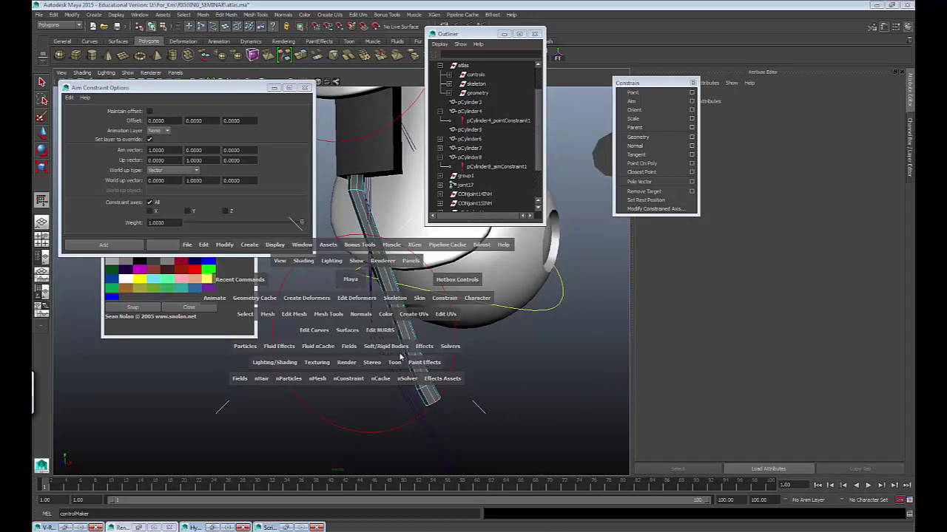
pyautogui.hotkey('ctrl', 'z')
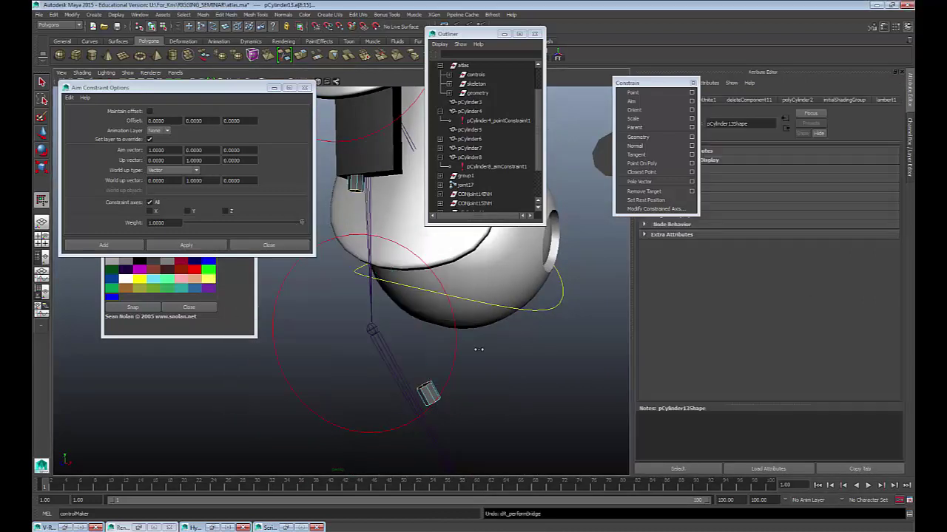
# Step: Show the Modeling Toolkit and set the Bridge options to Smooth path + curve with 10 divisions
pyautogui.press('space')
pyautogui.click(459, 377)
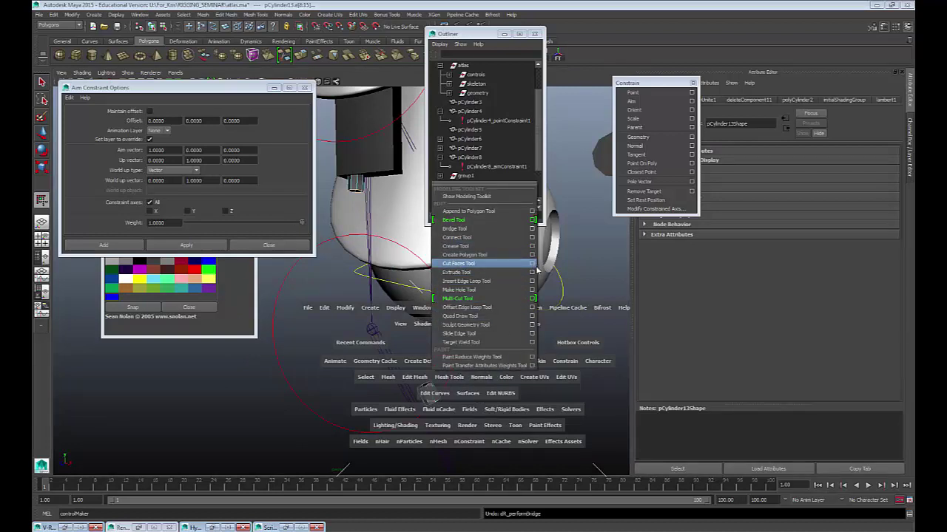
pyautogui.click(466, 196)
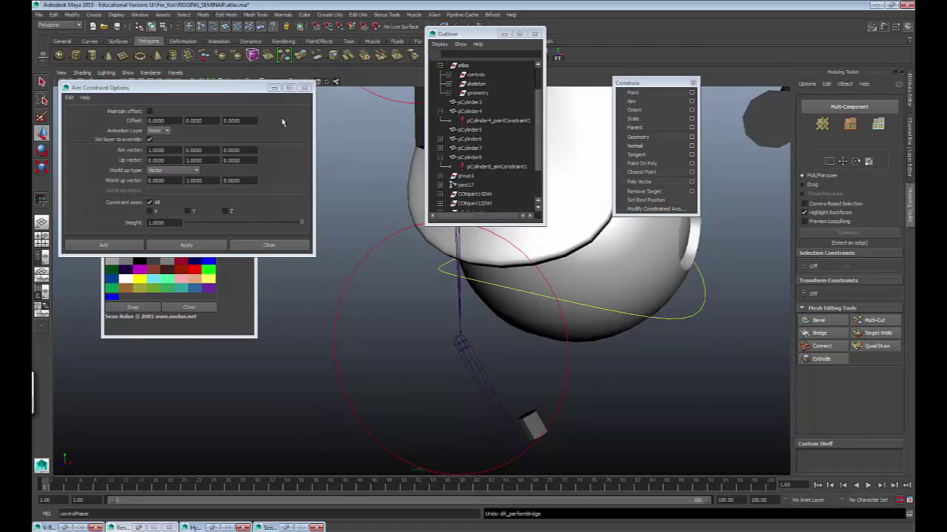
pyautogui.click(226, 14)
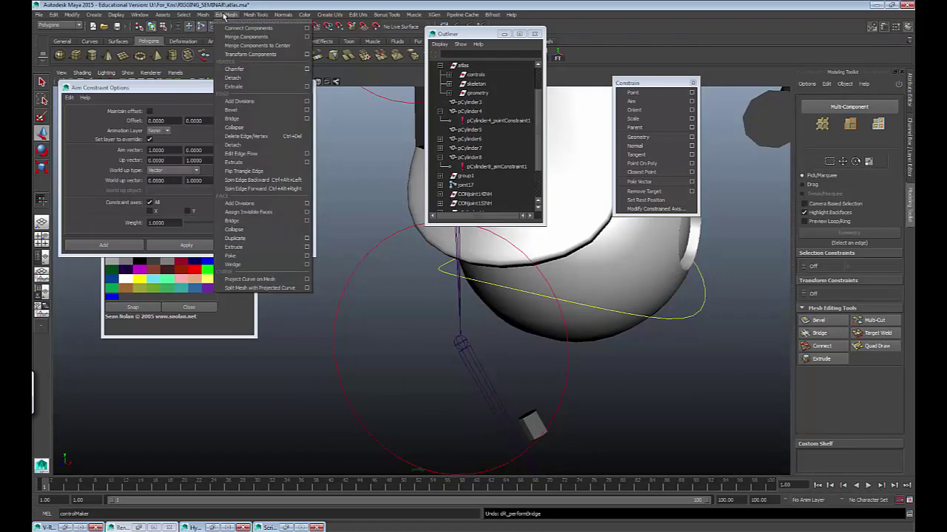
pyautogui.click(307, 221)
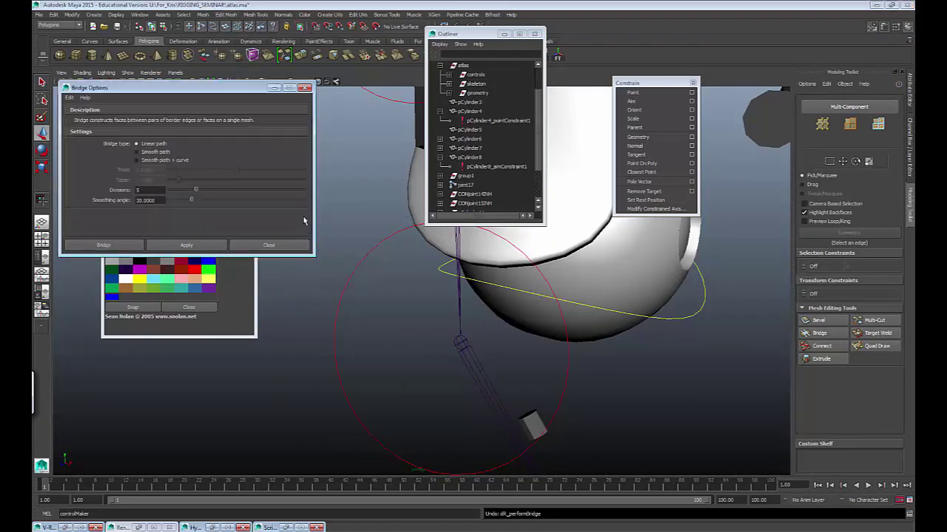
pyautogui.click(155, 152)
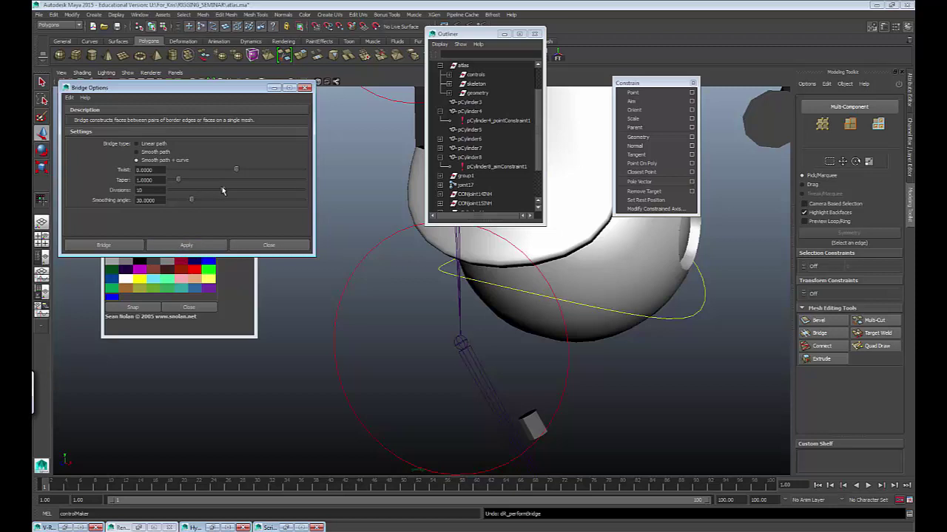
pyautogui.click(192, 245)
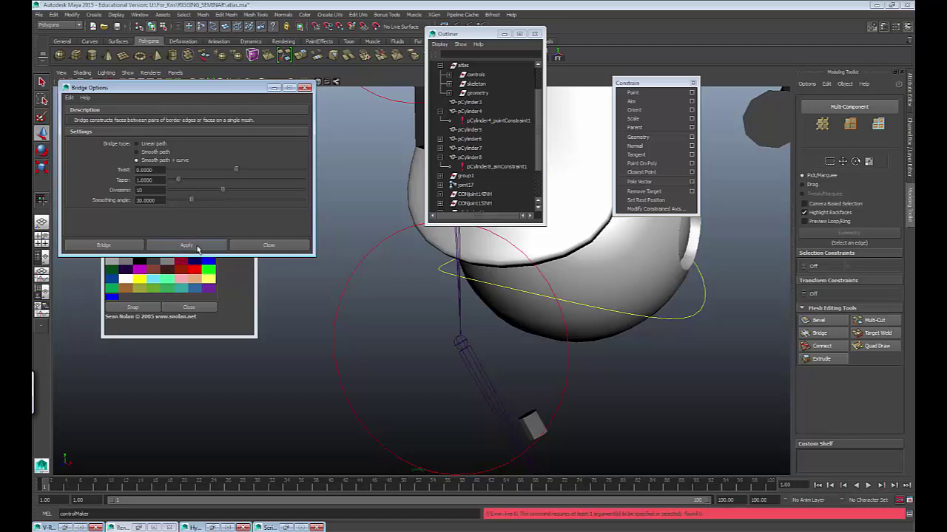
# Step: Bridge the border edges of the combined cylinders with the smooth-path-and-curve settings
pyautogui.click(536, 427)
pyautogui.moveTo(533, 424); pyautogui.dragTo(530, 337, button='right')
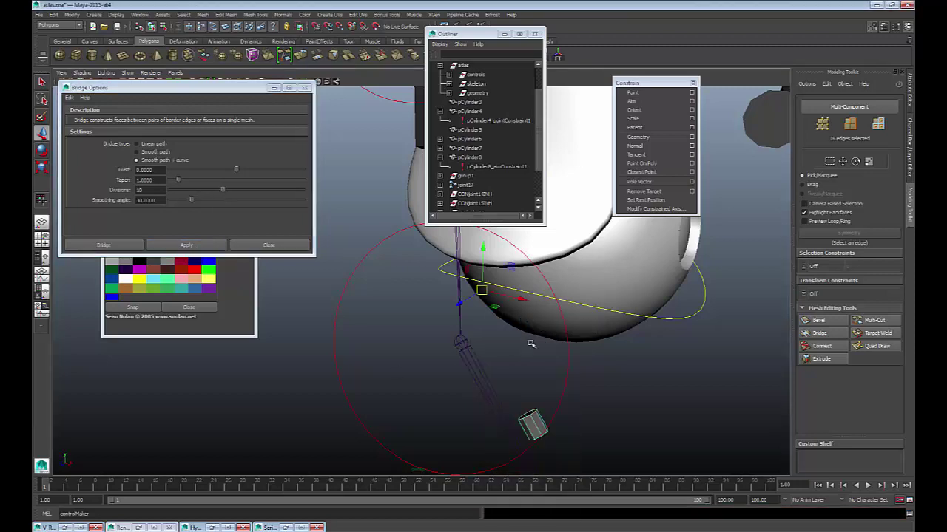
pyautogui.click(194, 247)
pyautogui.scroll(6, 415, 362)
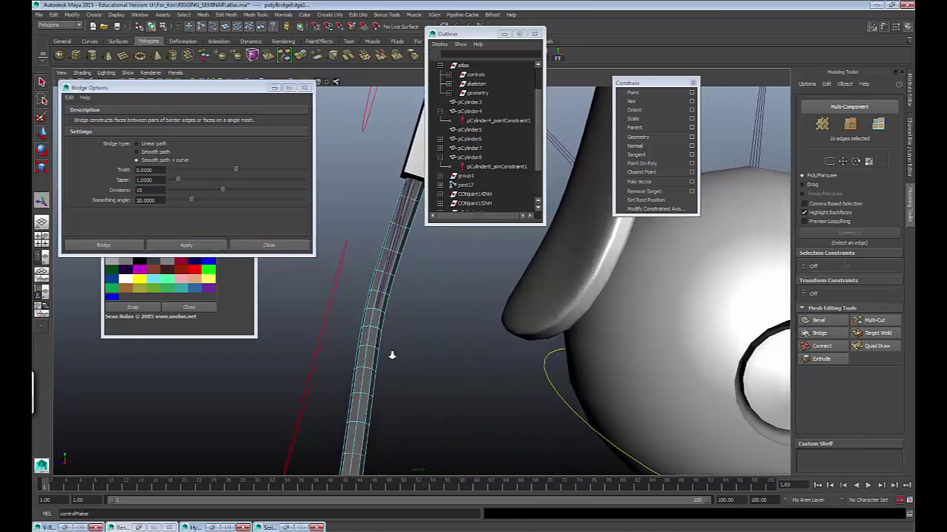
pyautogui.keyDown('alt'); pyautogui.moveTo(392, 356); pyautogui.dragTo(365, 335); pyautogui.keyUp('alt')
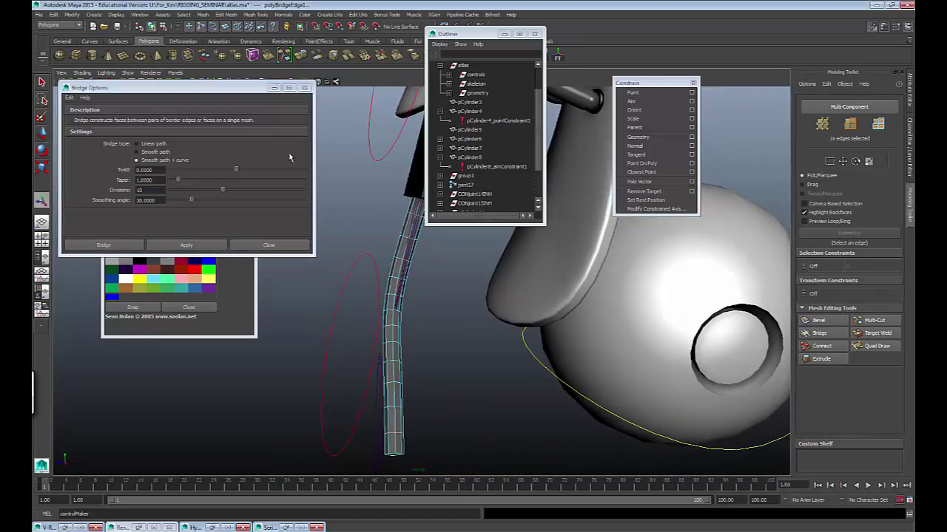
pyautogui.keyDown('alt'); pyautogui.moveTo(340, 185); pyautogui.dragTo(406, 240); pyautogui.keyUp('alt')
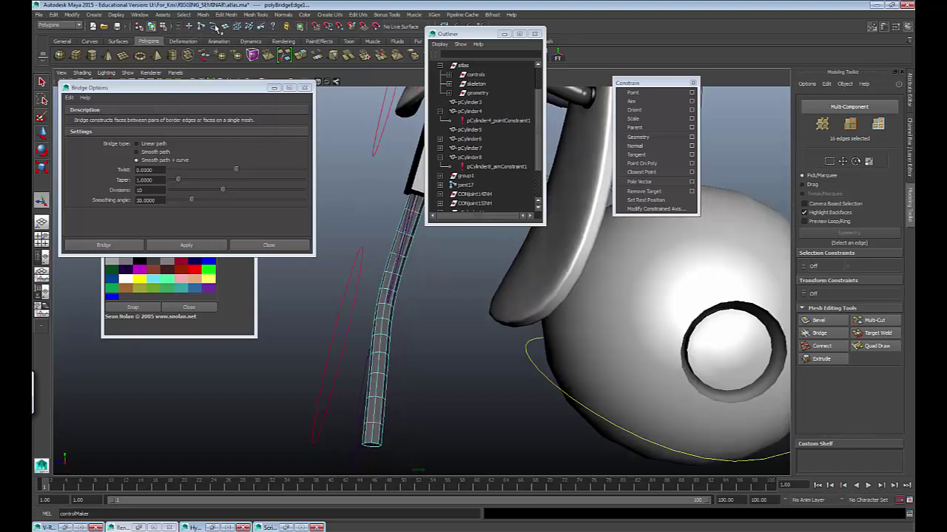
pyautogui.keyDown('alt'); pyautogui.moveTo(349, 279); pyautogui.dragTo(405, 288); pyautogui.keyUp('alt')
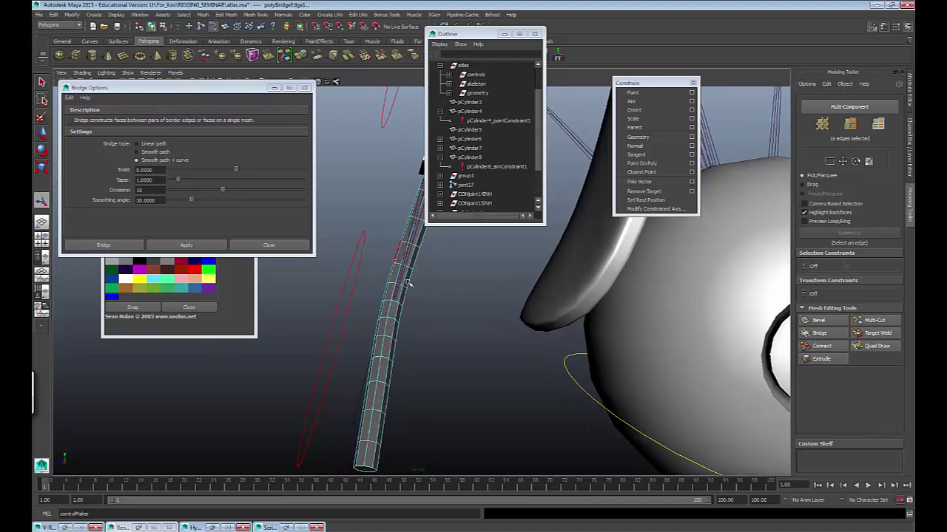
# Step: Show the scene in wireframe, select the guide curve inside the bridged tube and display its control vertices
pyautogui.rightClick(447, 307)
pyautogui.press('4')
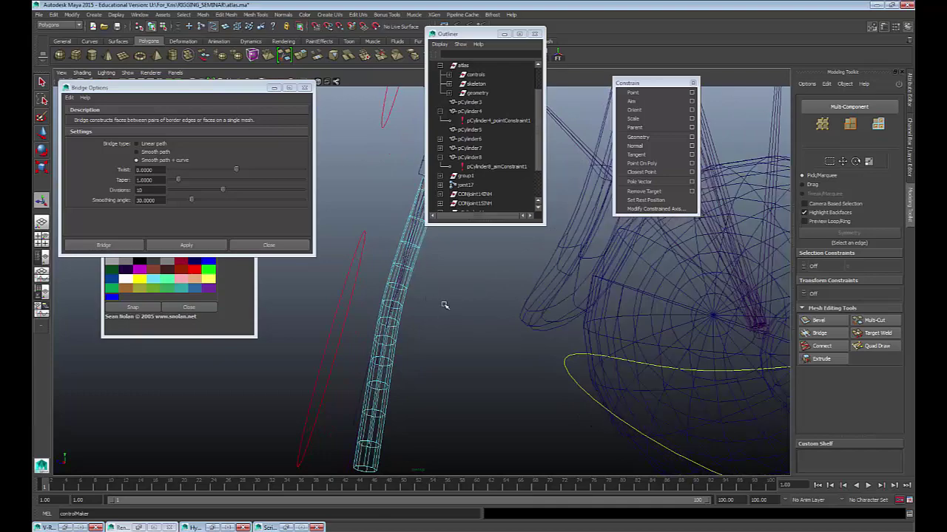
pyautogui.keyDown('alt'); pyautogui.moveTo(417, 303); pyautogui.dragTo(343, 311); pyautogui.keyUp('alt')
pyautogui.click(345, 309)
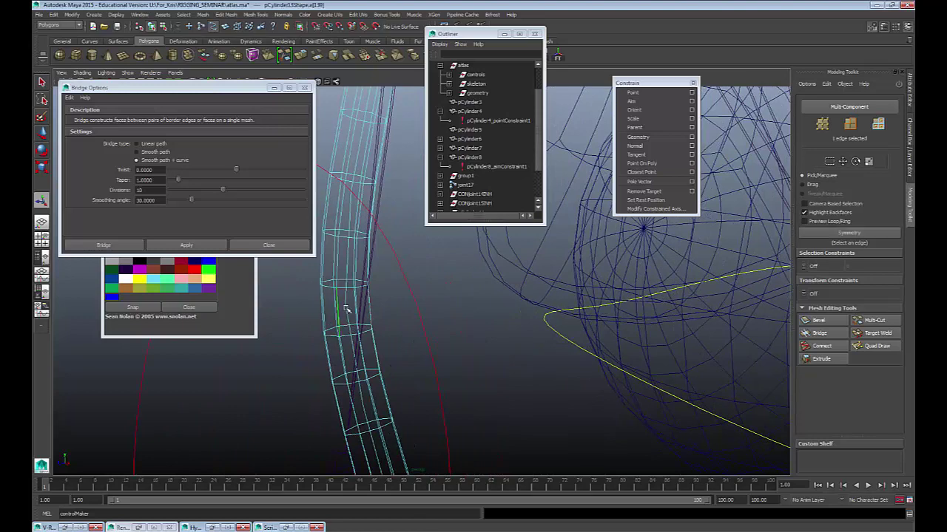
pyautogui.moveTo(353, 313); pyautogui.dragTo(349, 294, button='right')
pyautogui.click(347, 297)
pyautogui.moveTo(460, 313); pyautogui.dragTo(444, 312, button='right')
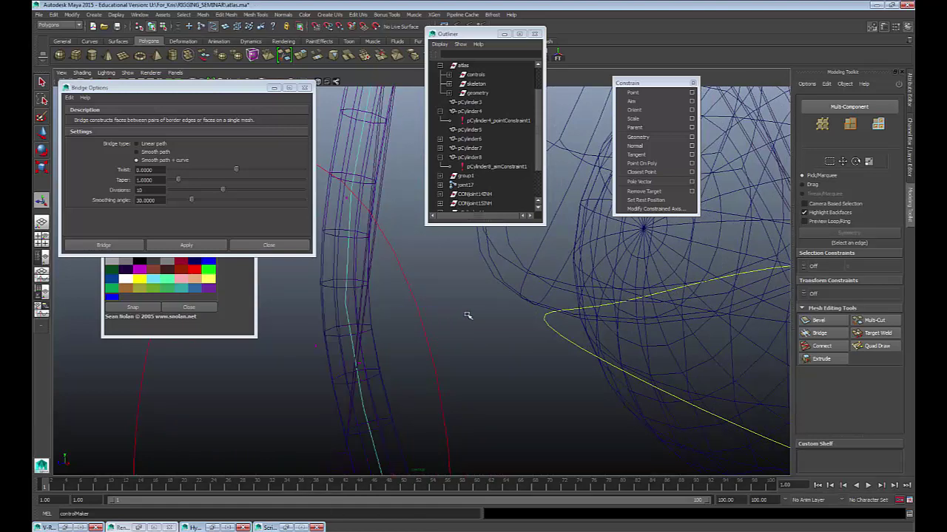
# Step: Select the guide curve's two middle control vertices and move them to bend the tube around the elbow in shaded view
pyautogui.keyDown('alt'); pyautogui.moveTo(469, 315); pyautogui.dragTo(436, 323); pyautogui.keyUp('alt')
pyautogui.moveTo(440, 321); pyautogui.dragTo(335, 263)
pyautogui.press('5')
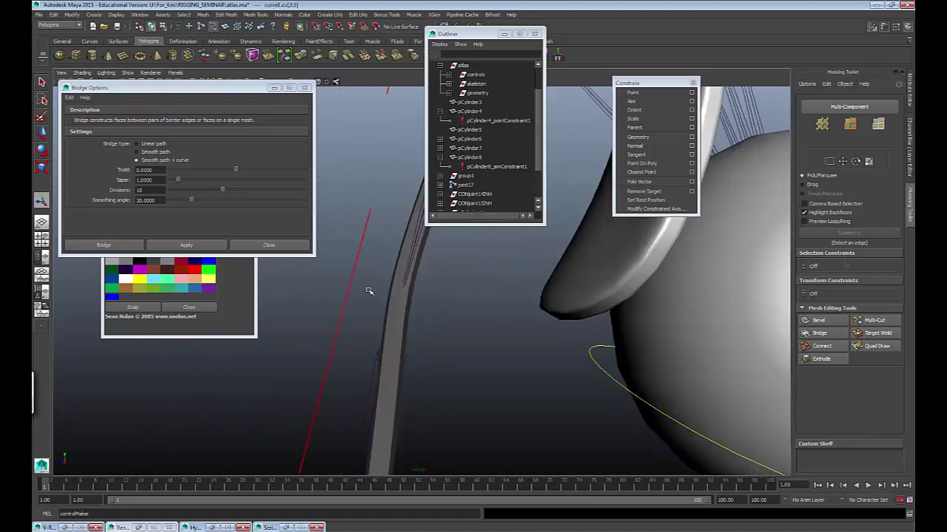
pyautogui.press('w')
pyautogui.moveTo(397, 304); pyautogui.dragTo(419, 258)
# Step: Reposition the curve's control vertex just below the upper-arm block to refine the tube's bend, then leave vertex editing
pyautogui.keyDown('alt'); pyautogui.moveTo(410, 318); pyautogui.dragTo(388, 323); pyautogui.keyUp('alt')
pyautogui.click(443, 326)
pyautogui.click(410, 255)
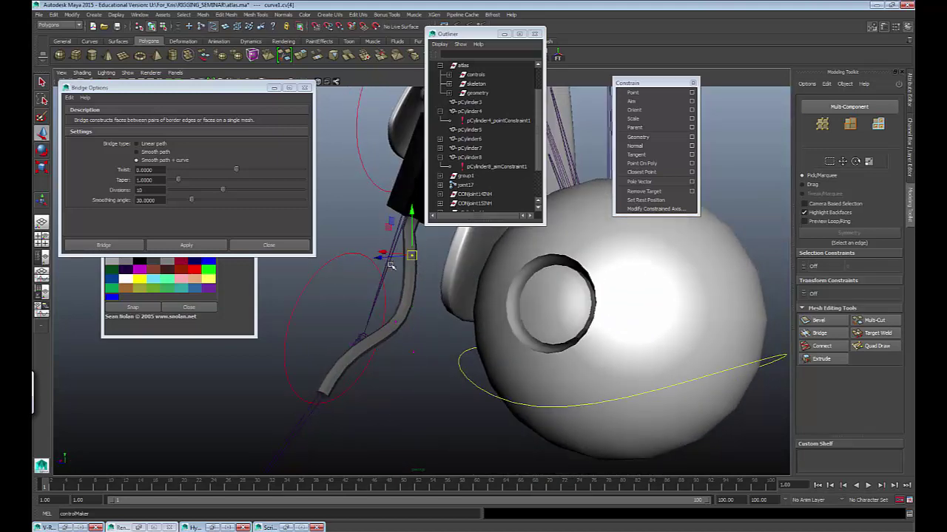
pyautogui.moveTo(390, 267)
pyautogui.keyDown('alt'); pyautogui.mouseDown()
pyautogui.moveTo(373, 256)
pyautogui.moveTo(384, 256)
pyautogui.mouseUp(); pyautogui.keyUp('alt')
pyautogui.keyDown('alt'); pyautogui.moveTo(384, 256); pyautogui.dragTo(416, 263); pyautogui.keyUp('alt')
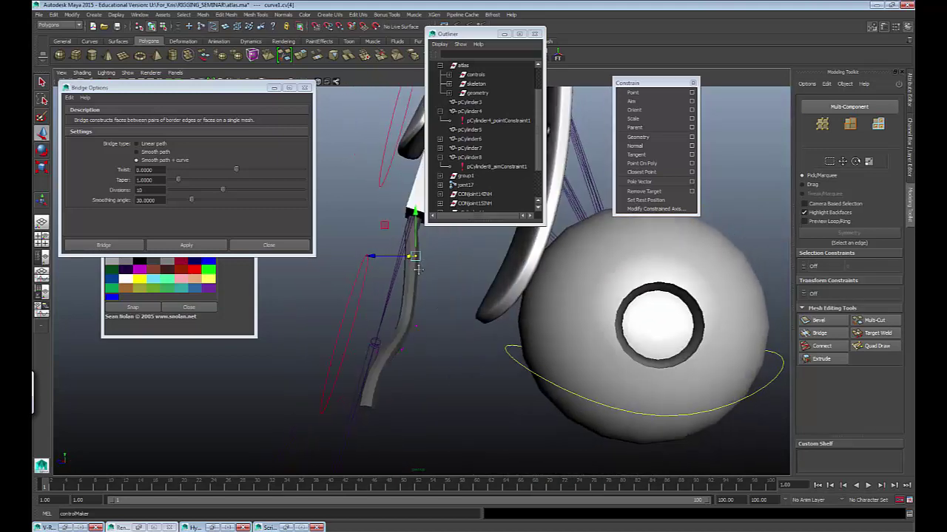
pyautogui.keyDown('alt'); pyautogui.moveTo(415, 263); pyautogui.dragTo(414, 311, button='middle'); pyautogui.keyUp('alt')
pyautogui.keyDown('alt'); pyautogui.moveTo(414, 311); pyautogui.dragTo(457, 342, button='right'); pyautogui.keyUp('alt')
pyautogui.click(388, 352)
pyautogui.moveTo(375, 333); pyautogui.dragTo(409, 322, button='right')
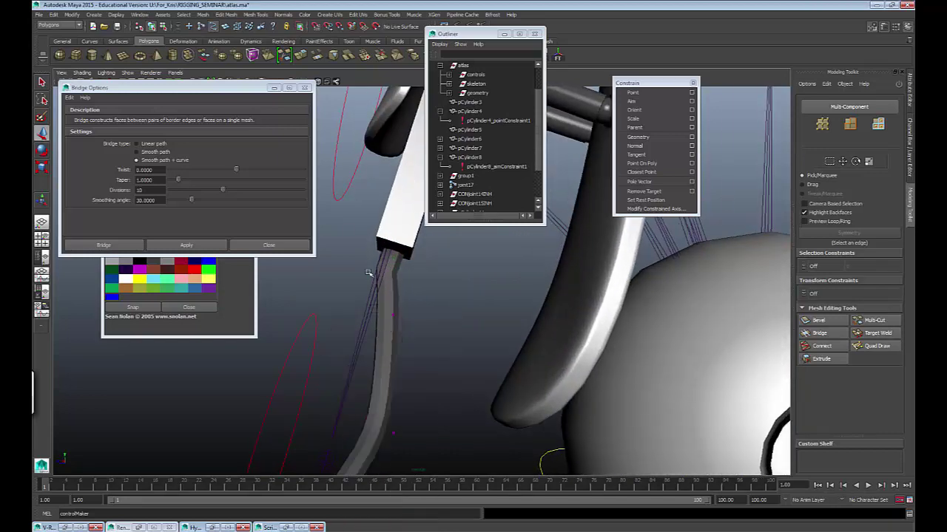
pyautogui.keyDown('alt'); pyautogui.moveTo(368, 273); pyautogui.dragTo(402, 274); pyautogui.keyUp('alt')
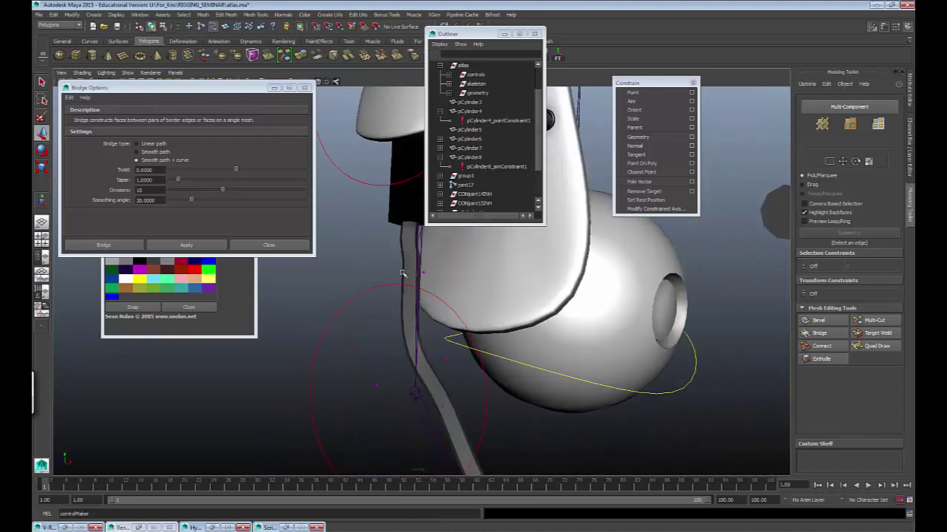
# Step: Select the bridged tube mesh and delete its construction history
pyautogui.press('q')
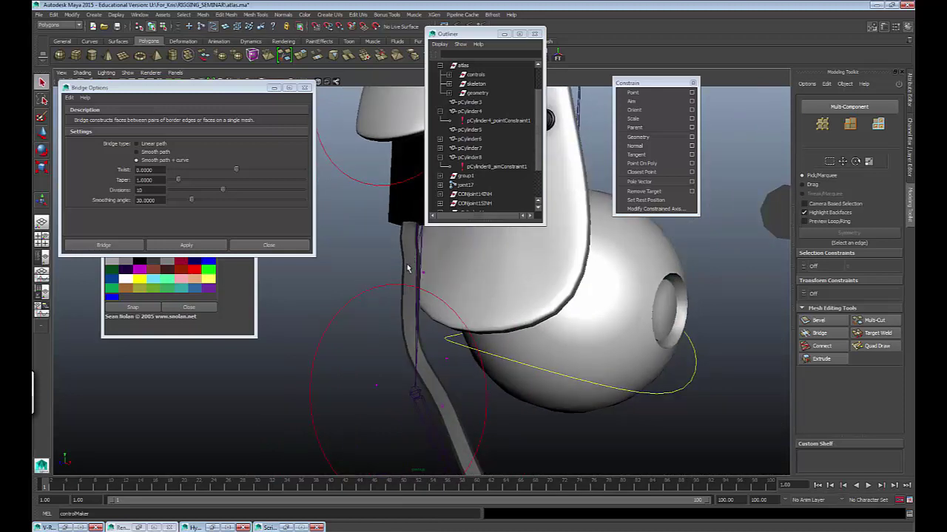
pyautogui.rightClick(407, 269)
pyautogui.click(428, 254)
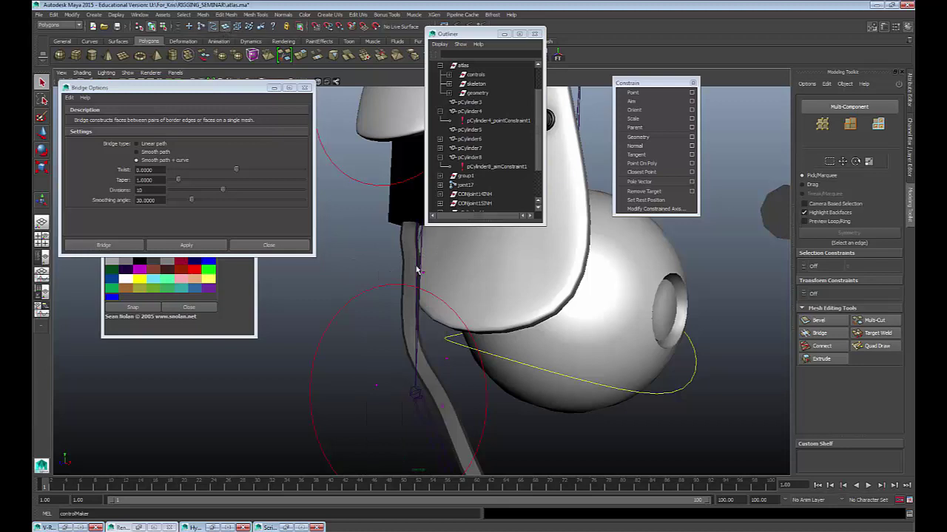
pyautogui.click(417, 270)
pyautogui.press('space')
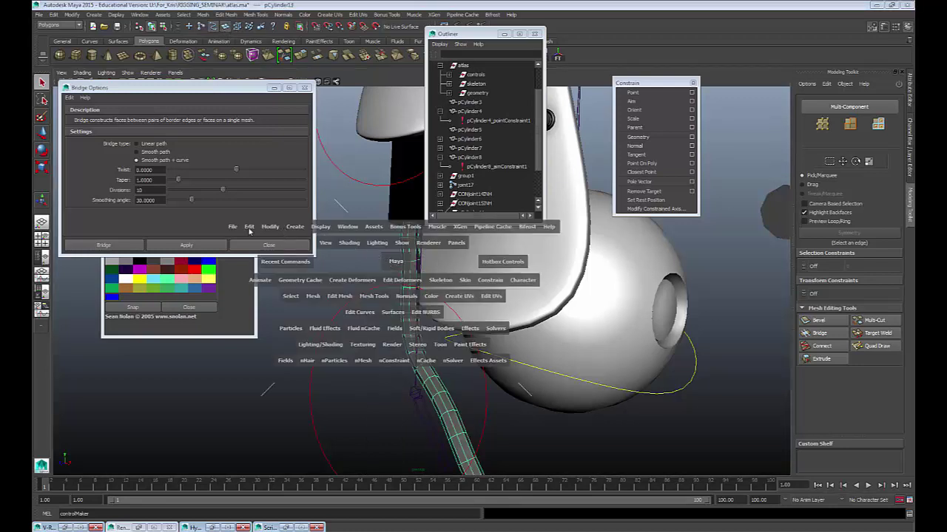
pyautogui.moveTo(477, 36); pyautogui.dragTo(414, 33)
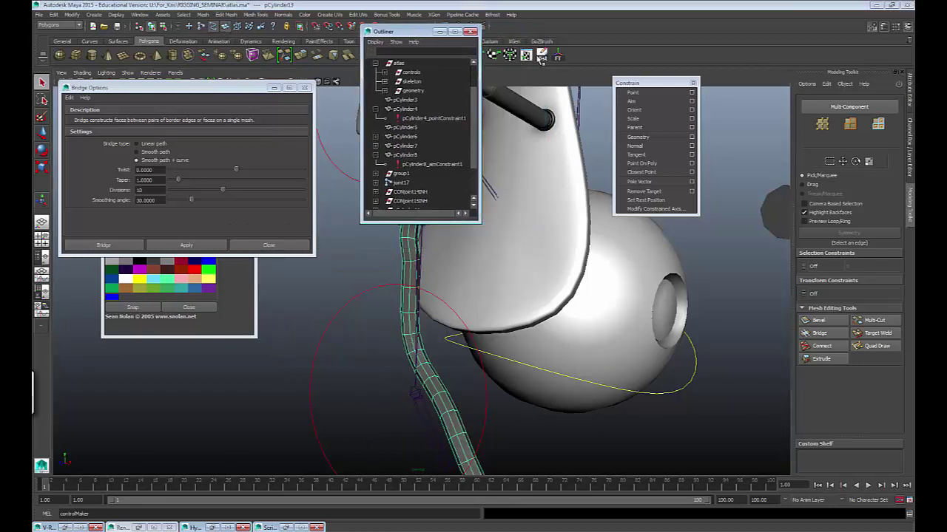
# Step: Select the tube's edge loop just below the upper-arm block and rotate it to straighten the kink at the tube's upper end
pyautogui.press('f')
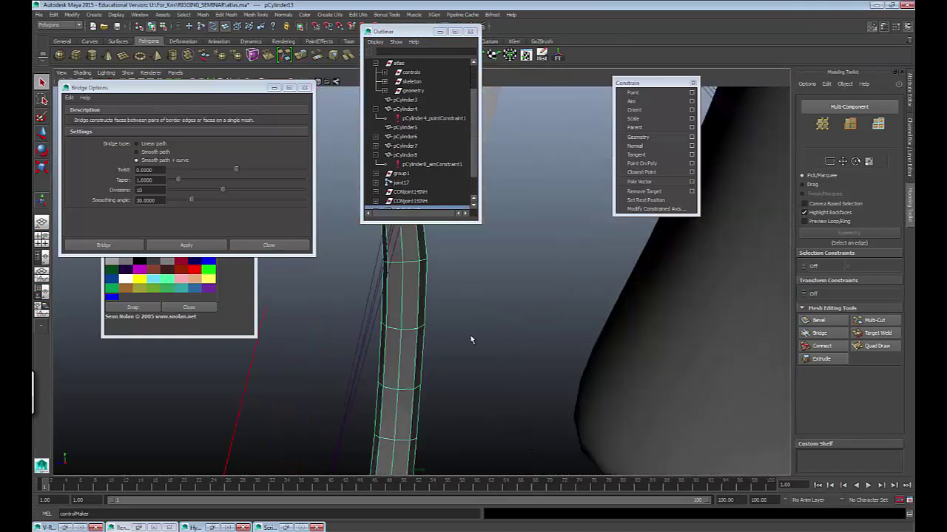
pyautogui.moveTo(408, 323); pyautogui.dragTo(406, 307, button='right')
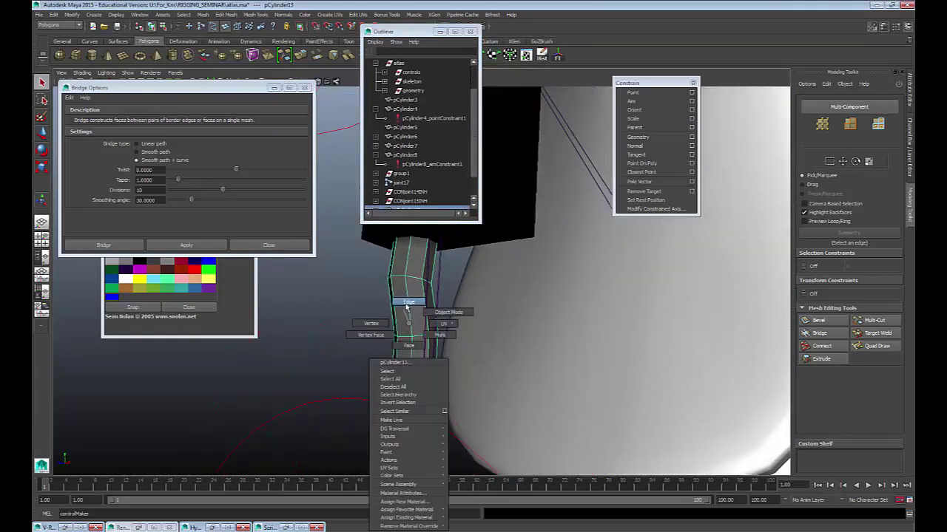
pyautogui.doubleClick(403, 279)
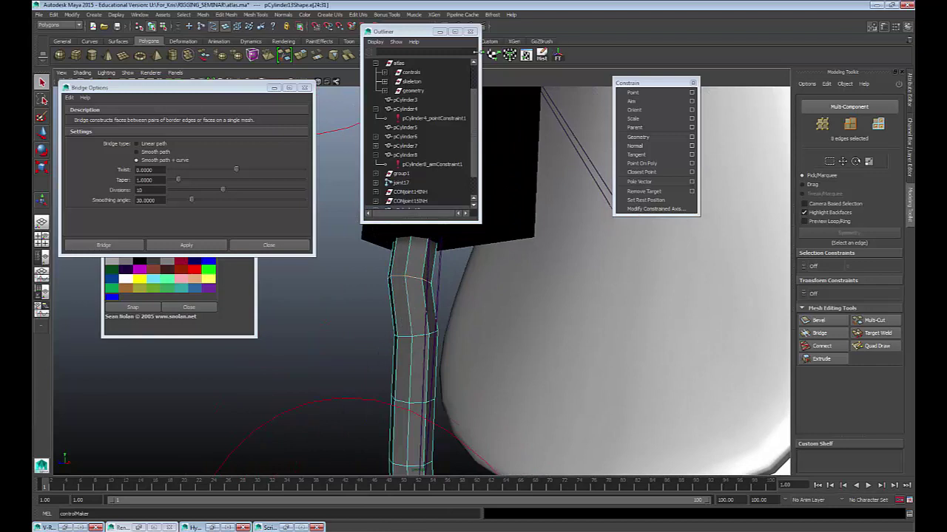
pyautogui.moveTo(420, 33); pyautogui.dragTo(420, 36)
pyautogui.keyDown('alt'); pyautogui.moveTo(534, 238); pyautogui.dragTo(449, 253); pyautogui.keyUp('alt')
pyautogui.press('w')
pyautogui.press('e')
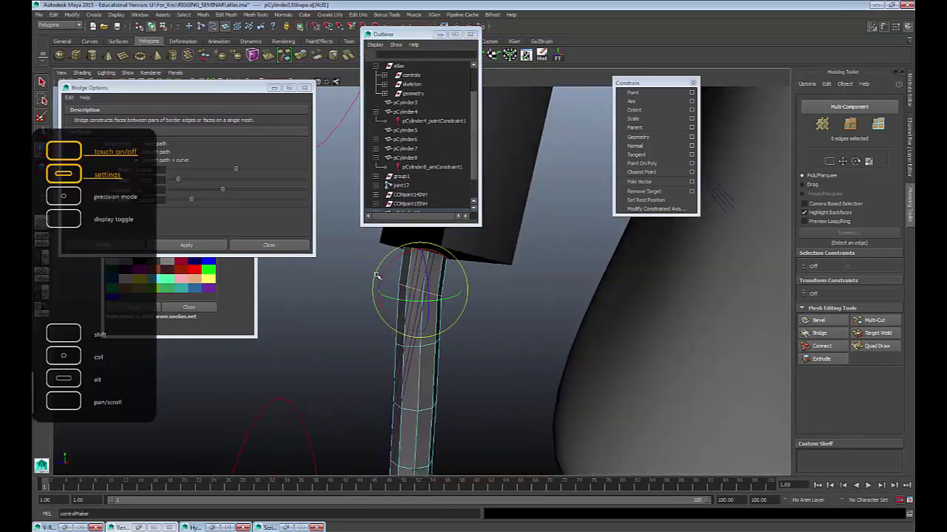
# Step: Reposition the second edge loop below the block and resize the loop nearest the block to even out the tube's upper section
pyautogui.keyDown('alt'); pyautogui.moveTo(418, 283); pyautogui.dragTo(479, 302); pyautogui.keyUp('alt')
pyautogui.press('w')
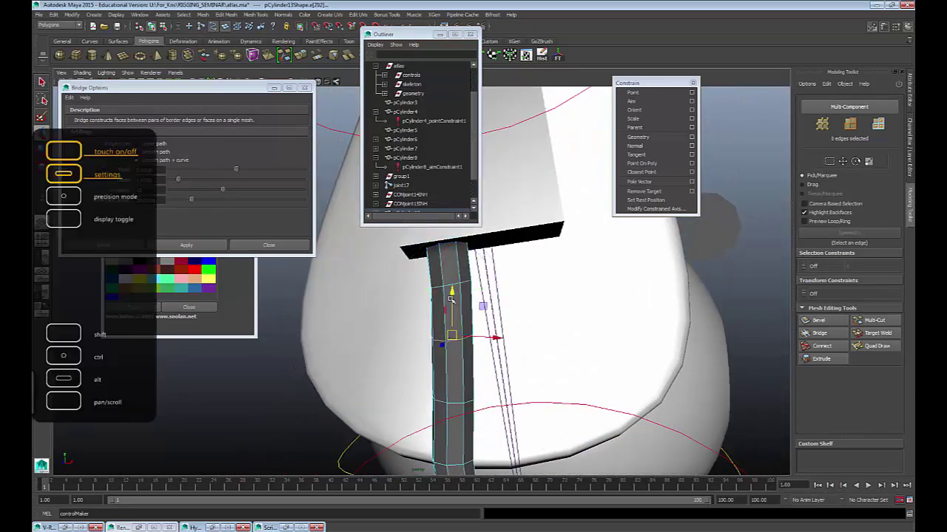
pyautogui.doubleClick(446, 288)
pyautogui.press('e')
pyautogui.press('r')
pyautogui.moveTo(450, 286); pyautogui.dragTo(481, 313)
pyautogui.press('e')
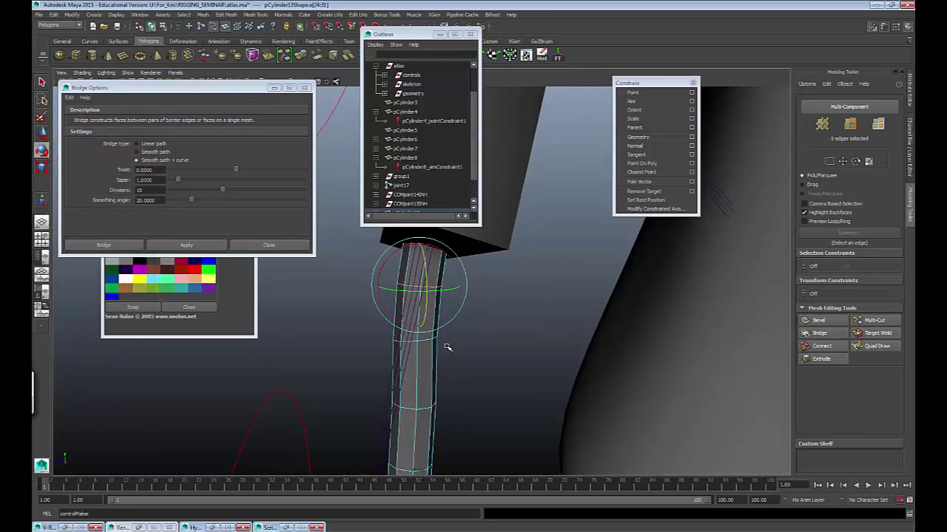
# Step: Switch the tube to face selection and examine its upper end and bend from several angles
pyautogui.keyDown('alt'); pyautogui.moveTo(473, 352); pyautogui.dragTo(420, 326); pyautogui.keyUp('alt')
pyautogui.moveTo(419, 326); pyautogui.dragTo(419, 340, button='right')
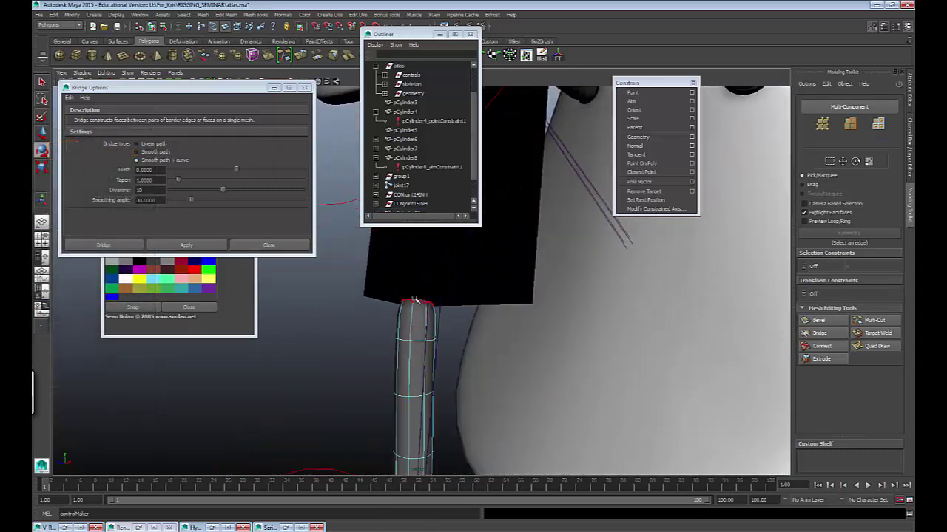
pyautogui.click(414, 301)
pyautogui.click(490, 365)
pyautogui.moveTo(490, 365)
pyautogui.keyDown('alt'); pyautogui.mouseDown()
pyautogui.moveTo(509, 211)
pyautogui.moveTo(482, 332)
pyautogui.moveTo(382, 349)
pyautogui.moveTo(547, 325)
pyautogui.moveTo(505, 372)
pyautogui.moveTo(288, 326)
pyautogui.moveTo(509, 370)
pyautogui.moveTo(478, 366)
pyautogui.mouseUp(); pyautogui.keyUp('alt')
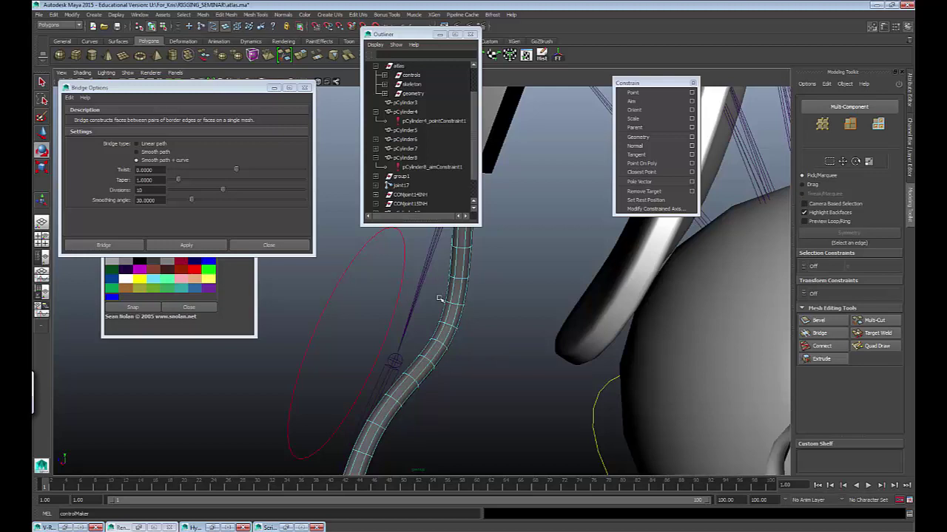
pyautogui.moveTo(517, 305)
pyautogui.keyDown('alt'); pyautogui.mouseDown()
pyautogui.moveTo(536, 302)
pyautogui.moveTo(533, 310)
pyautogui.moveTo(555, 330)
pyautogui.moveTo(441, 315)
pyautogui.moveTo(518, 329)
pyautogui.moveTo(522, 309)
pyautogui.moveTo(511, 306)
pyautogui.moveTo(526, 311)
pyautogui.moveTo(501, 307)
pyautogui.moveTo(628, 303)
pyautogui.moveTo(606, 313)
pyautogui.moveTo(612, 271)
pyautogui.moveTo(592, 301)
pyautogui.moveTo(534, 319)
pyautogui.moveTo(525, 306)
pyautogui.mouseUp(); pyautogui.keyUp('alt')
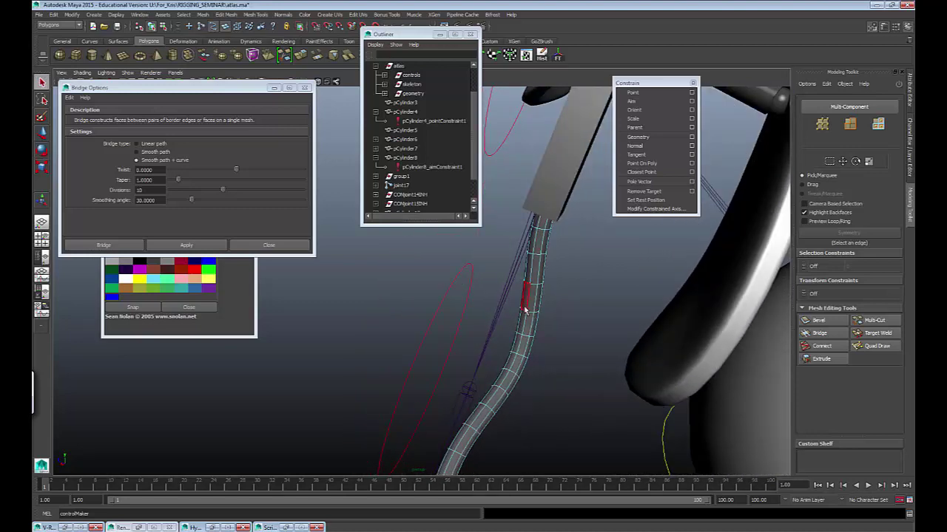
pyautogui.keyDown('alt'); pyautogui.moveTo(531, 296); pyautogui.dragTo(518, 283); pyautogui.keyUp('alt')
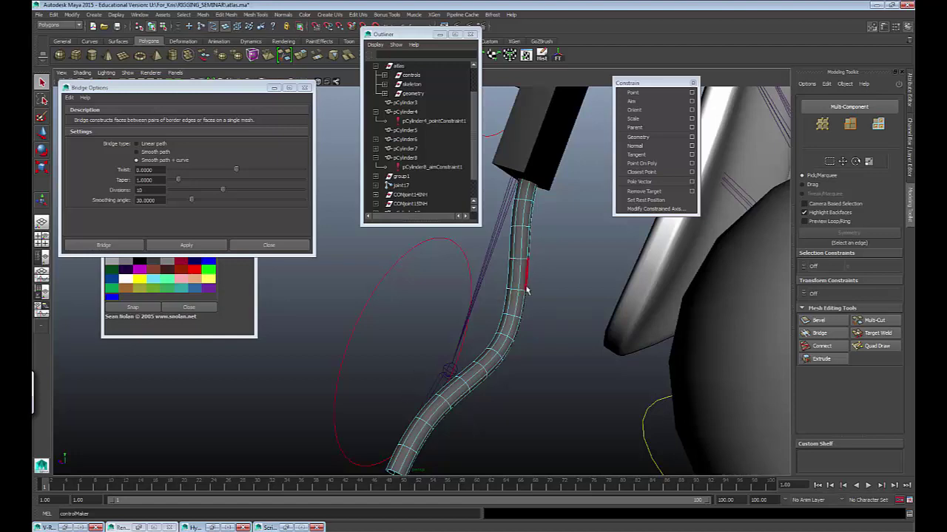
pyautogui.keyDown('alt'); pyautogui.moveTo(526, 289); pyautogui.dragTo(523, 251); pyautogui.keyUp('alt')
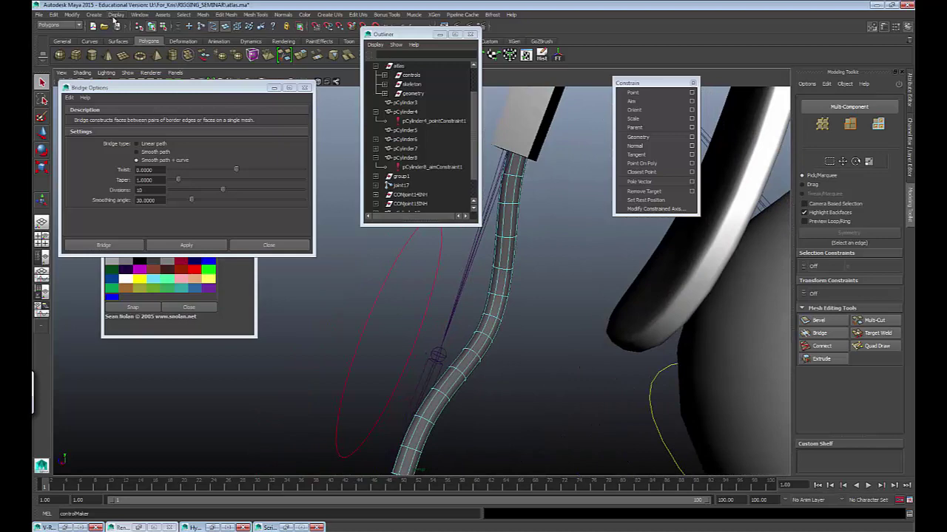
# Step: Select one lengthwise line of edges along the tube and convert it with Polygon Edges to Curve
pyautogui.keyDown('alt'); pyautogui.moveTo(525, 215); pyautogui.dragTo(530, 282); pyautogui.keyUp('alt')
pyautogui.moveTo(502, 274)
pyautogui.mouseDown(button='right')
pyautogui.moveTo(513, 252)
pyautogui.moveTo(503, 258)
pyautogui.mouseUp(button='right')
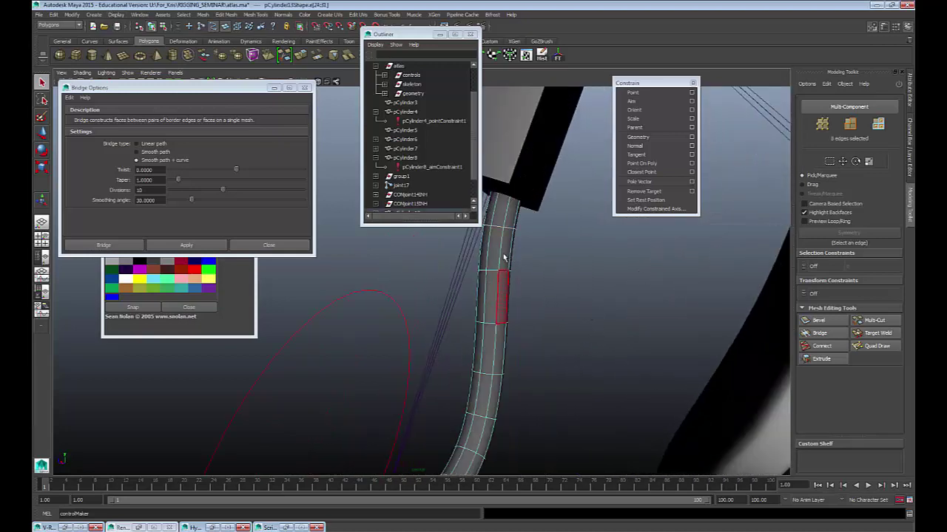
pyautogui.doubleClick(501, 241)
pyautogui.keyDown('alt'); pyautogui.moveTo(533, 319); pyautogui.dragTo(511, 242); pyautogui.keyUp('alt')
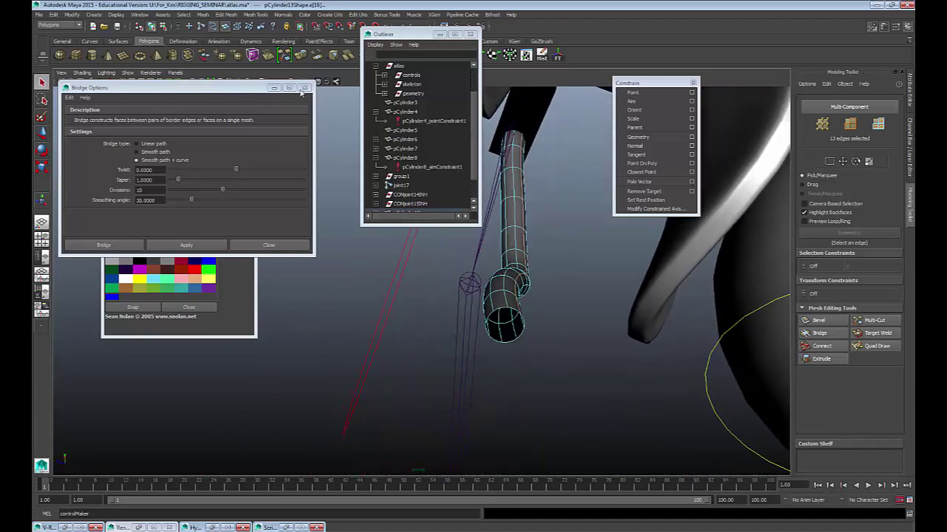
pyautogui.keyDown('alt'); pyautogui.moveTo(542, 241); pyautogui.dragTo(395, 197); pyautogui.keyUp('alt')
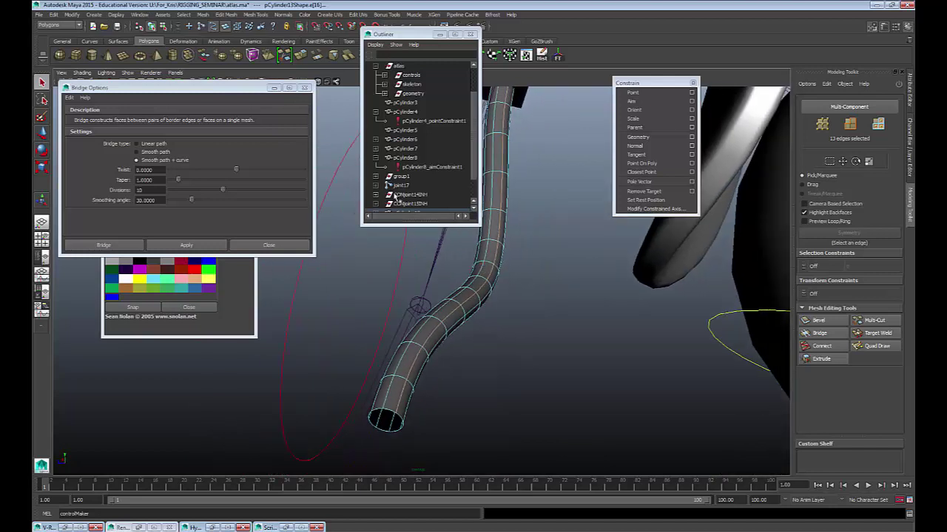
pyautogui.click(72, 14)
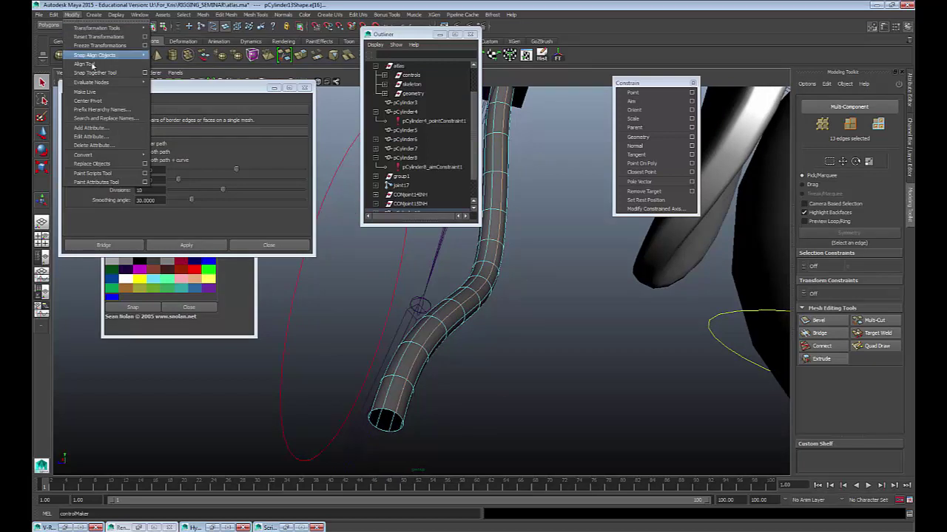
pyautogui.moveTo(125, 158)
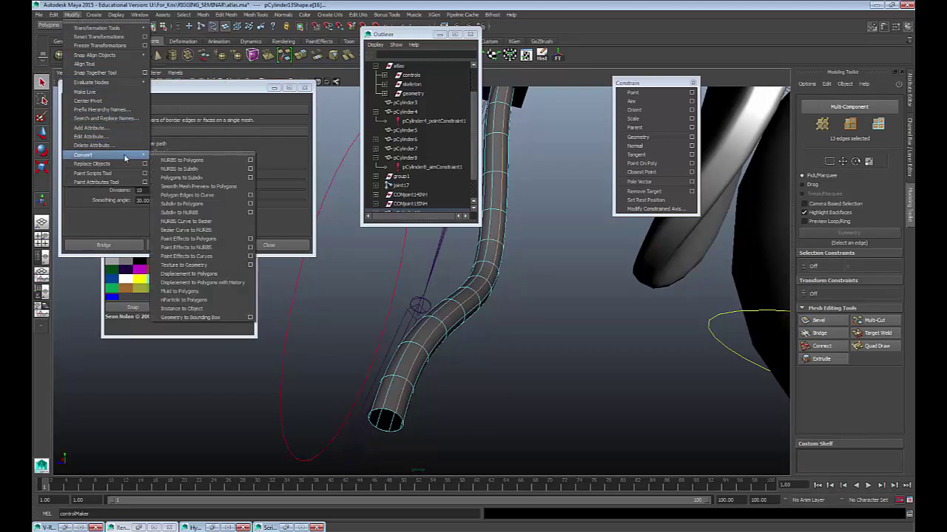
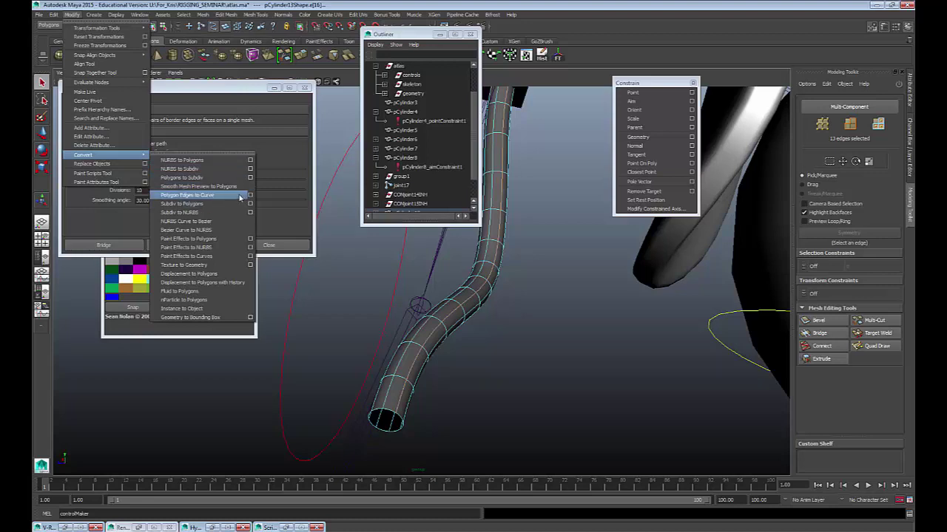
pyautogui.click(187, 194)
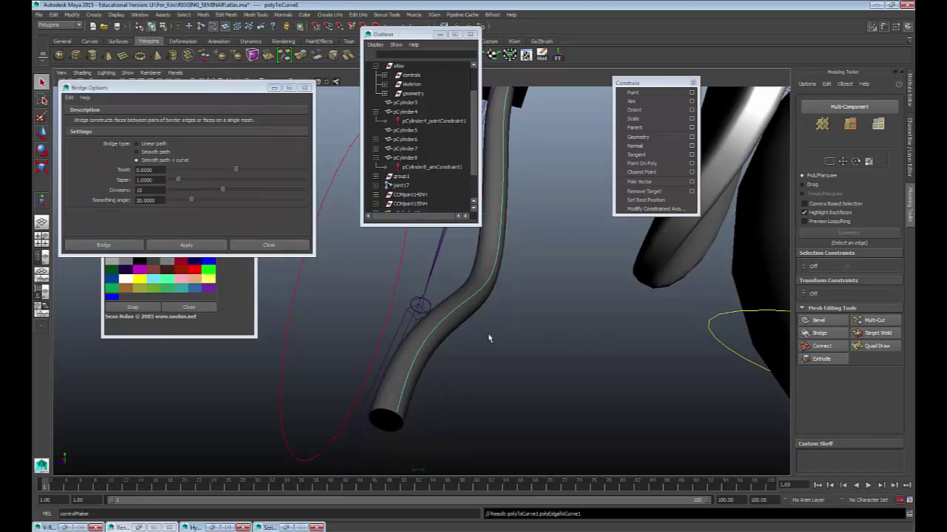
# Step: Center the pivot of the curve extracted from the tube's edges
pyautogui.keyDown('alt'); pyautogui.moveTo(489, 338); pyautogui.dragTo(539, 343); pyautogui.keyUp('alt')
pyautogui.press('w')
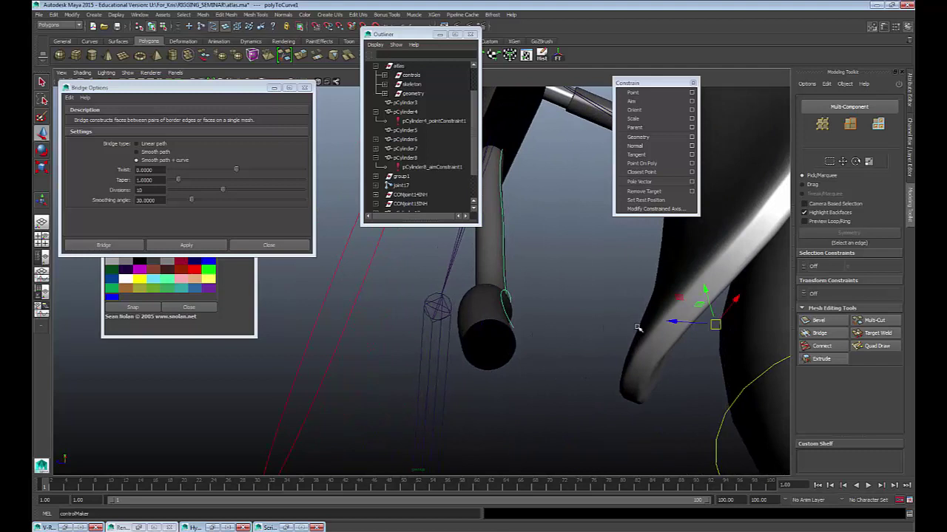
pyautogui.keyDown('alt'); pyautogui.moveTo(552, 270); pyautogui.dragTo(539, 268); pyautogui.keyUp('alt')
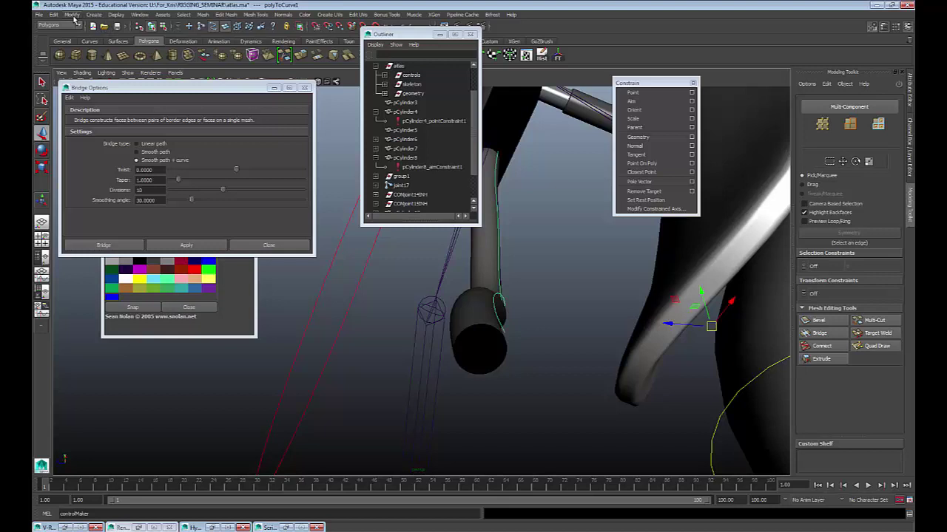
pyautogui.click(72, 15)
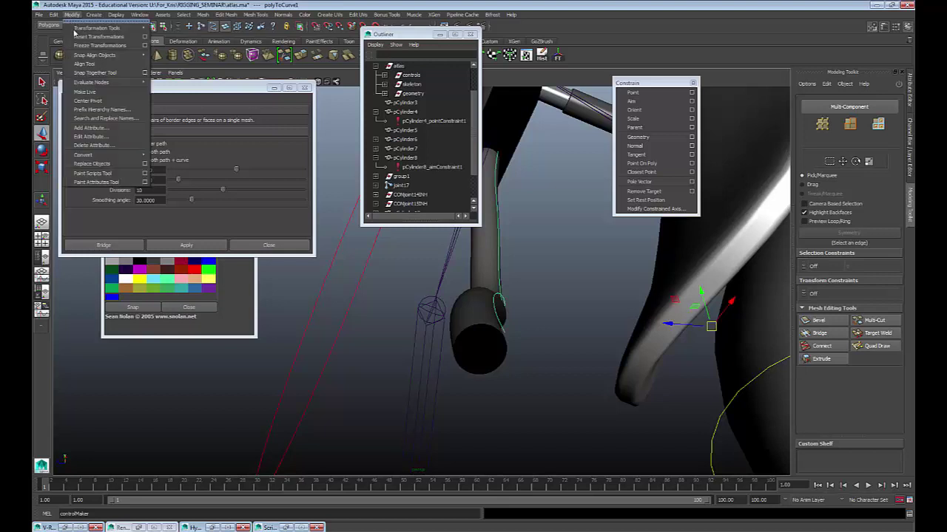
pyautogui.click(90, 101)
# Step: Move the extracted curve off the tube's surface so that it runs through the middle of the tube
pyautogui.keyDown('alt'); pyautogui.moveTo(448, 258); pyautogui.dragTo(506, 276); pyautogui.keyUp('alt')
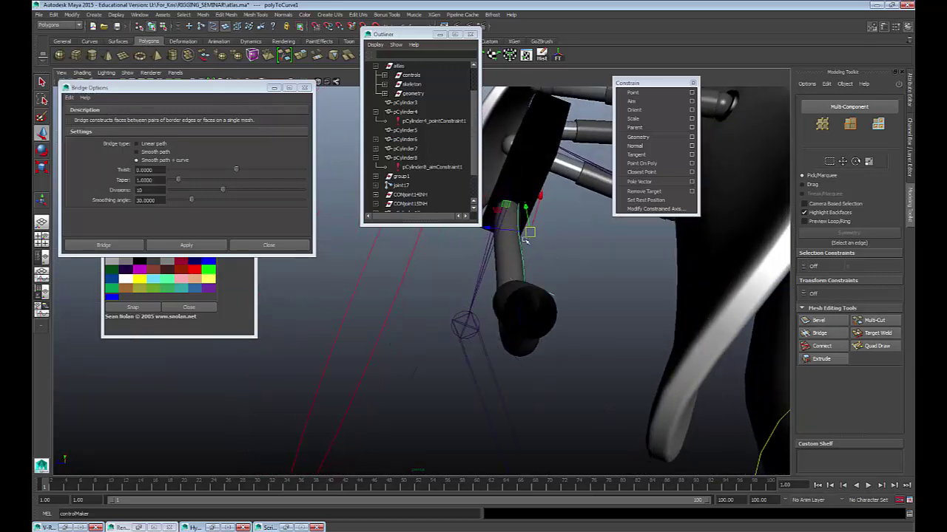
pyautogui.click(487, 231)
pyautogui.hotkey('ctrl', 'z')
pyautogui.moveTo(487, 231); pyautogui.dragTo(474, 231)
pyautogui.moveTo(528, 196); pyautogui.dragTo(522, 215)
pyautogui.keyDown('alt'); pyautogui.moveTo(540, 231); pyautogui.dragTo(590, 217); pyautogui.keyUp('alt')
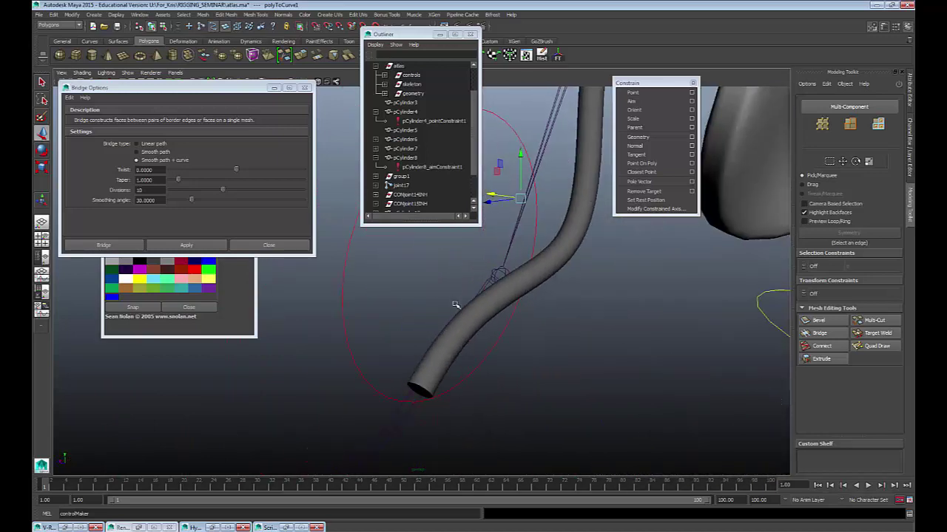
# Step: Select the tube together with its inner curve and freeze their transformations
pyautogui.keyDown('alt'); pyautogui.moveTo(529, 374); pyautogui.dragTo(496, 310); pyautogui.keyUp('alt')
pyautogui.click(496, 309)
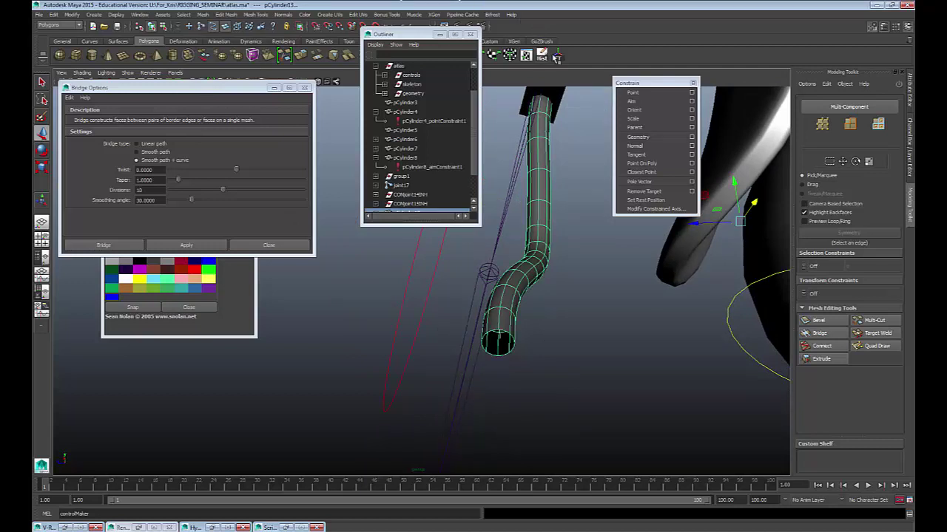
pyautogui.click(559, 57)
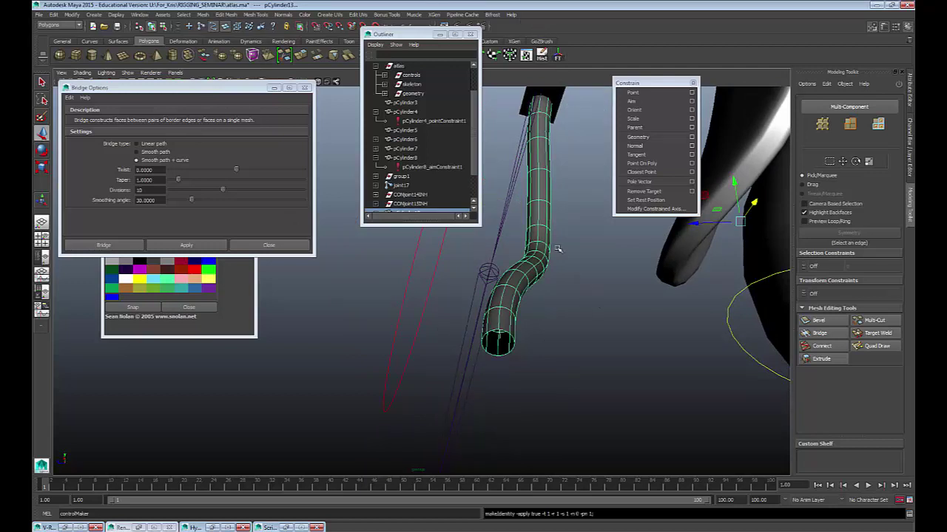
# Step: Open the Create Deformers commands as a floating window and place it clear of the tube
pyautogui.press('space')
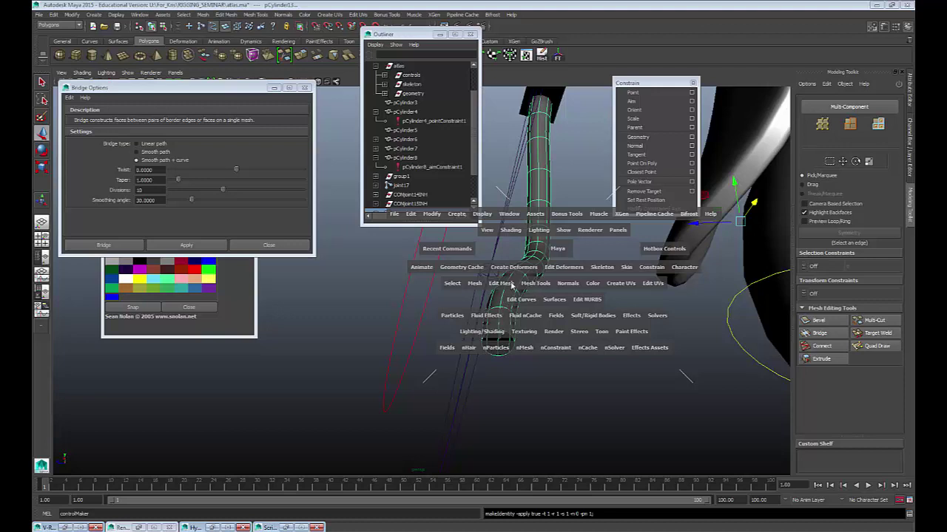
pyautogui.click(510, 273)
pyautogui.click(521, 275)
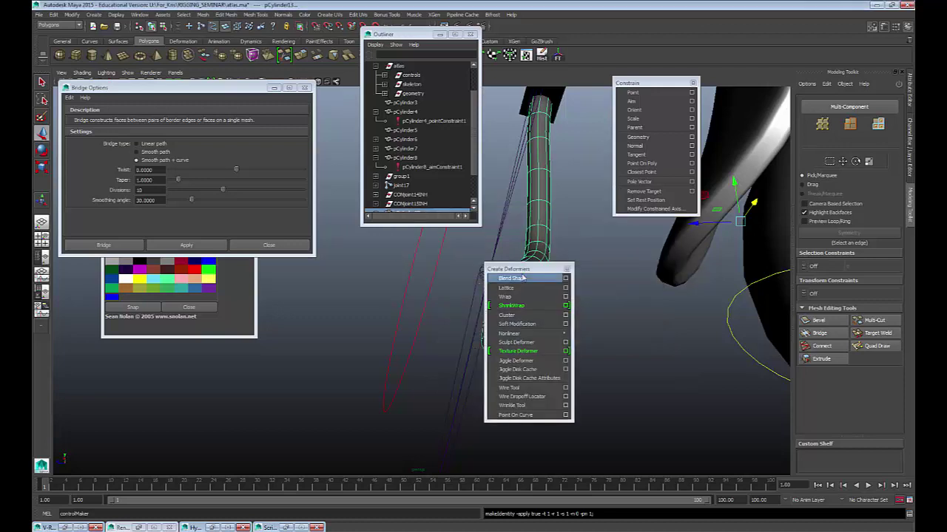
pyautogui.moveTo(529, 269); pyautogui.dragTo(296, 94)
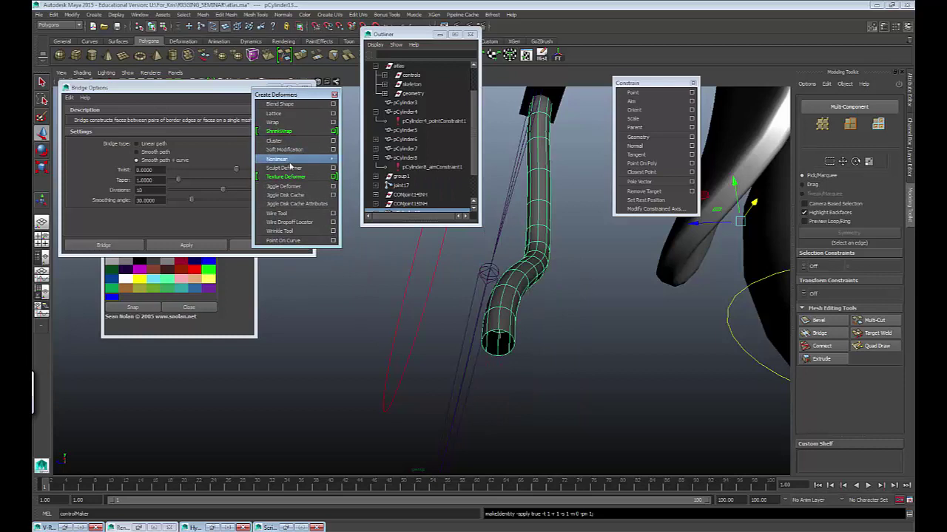
# Step: Apply a Wire deformer with the Wire Tool, using the tube as the deformed mesh and its inner curve as the wire
pyautogui.click(304, 214)
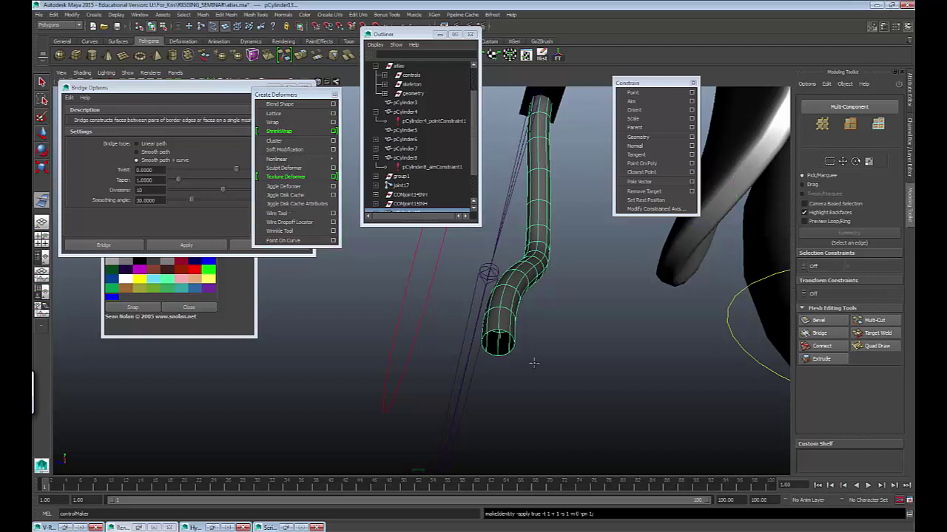
pyautogui.click(500, 341)
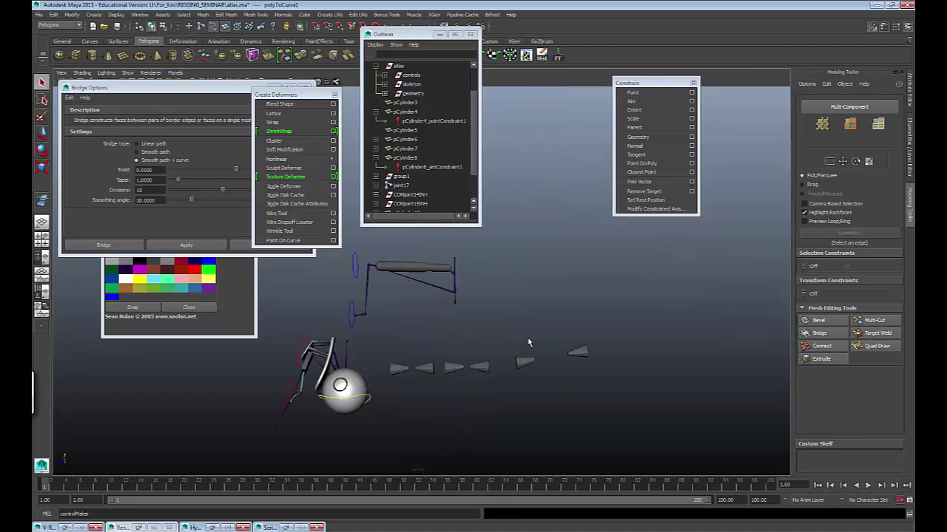
pyautogui.press('f')
pyautogui.keyDown('alt'); pyautogui.moveTo(369, 345); pyautogui.dragTo(547, 377, button='right'); pyautogui.keyUp('alt')
pyautogui.keyDown('alt'); pyautogui.moveTo(547, 377); pyautogui.dragTo(495, 370); pyautogui.keyUp('alt')
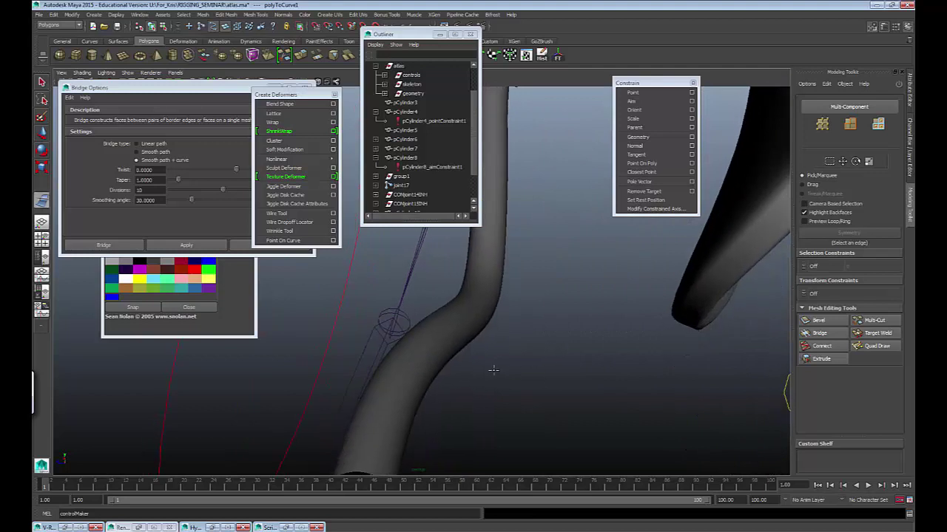
pyautogui.keyDown('alt'); pyautogui.moveTo(491, 389); pyautogui.dragTo(551, 300, button='middle'); pyautogui.keyUp('alt')
pyautogui.click(480, 326)
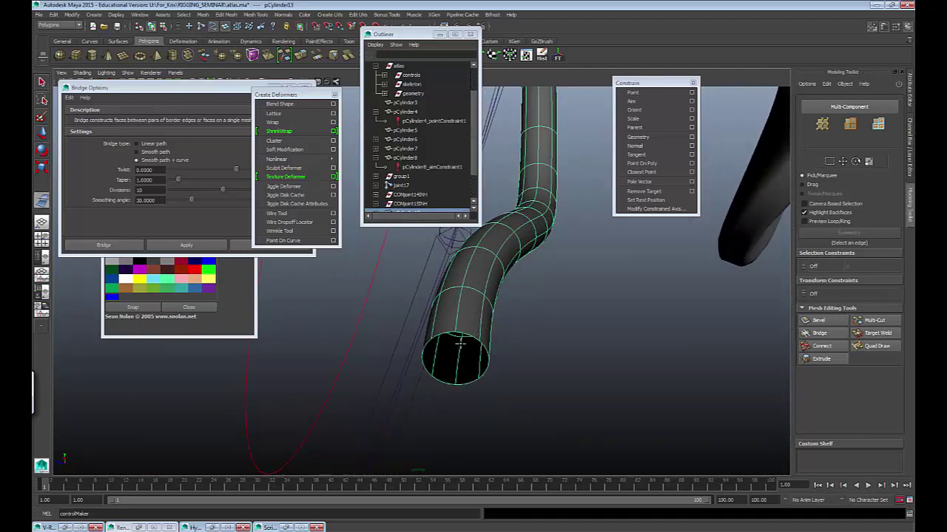
pyautogui.press('Return')
pyautogui.click(460, 345)
pyautogui.press('Return')
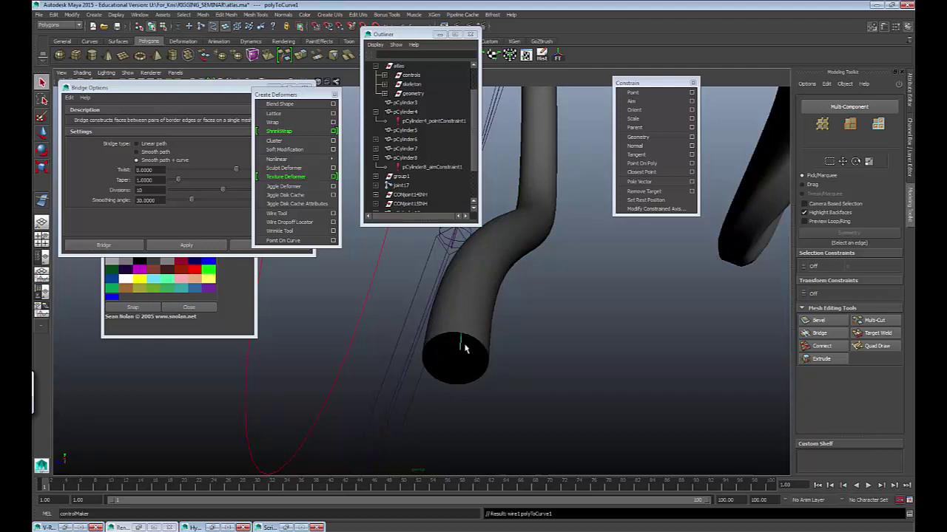
# Step: Test the wire deformer by selecting the tube's inner curve and moving it away from the tube
pyautogui.keyDown('alt'); pyautogui.moveTo(528, 313); pyautogui.dragTo(492, 289); pyautogui.keyUp('alt')
pyautogui.hotkey('ctrl', 'a')
pyautogui.hotkey('ctrl', 'a')
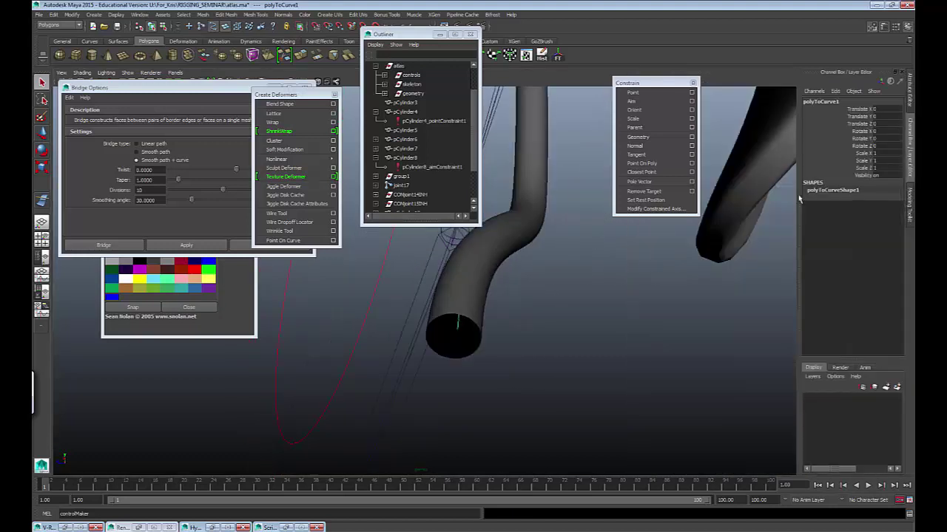
pyautogui.click(439, 309)
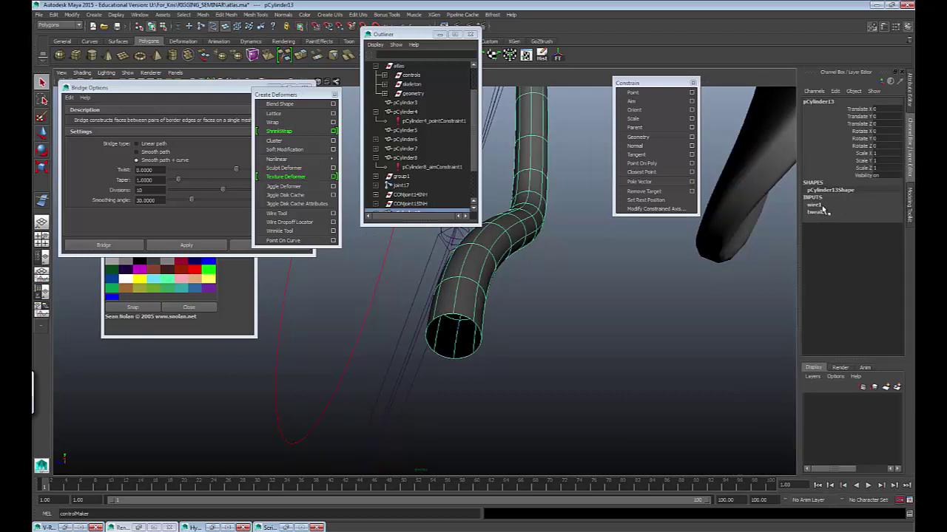
pyautogui.click(457, 336)
pyautogui.keyDown('alt'); pyautogui.moveTo(455, 340); pyautogui.dragTo(498, 315); pyautogui.keyUp('alt')
pyautogui.press('w')
pyautogui.moveTo(509, 209); pyautogui.dragTo(377, 217)
# Step: Try deleting the stray angular curve beside the tube, and undo that deletion
pyautogui.keyDown('alt'); pyautogui.moveTo(460, 287); pyautogui.dragTo(539, 374); pyautogui.keyUp('alt')
pyautogui.click(507, 399)
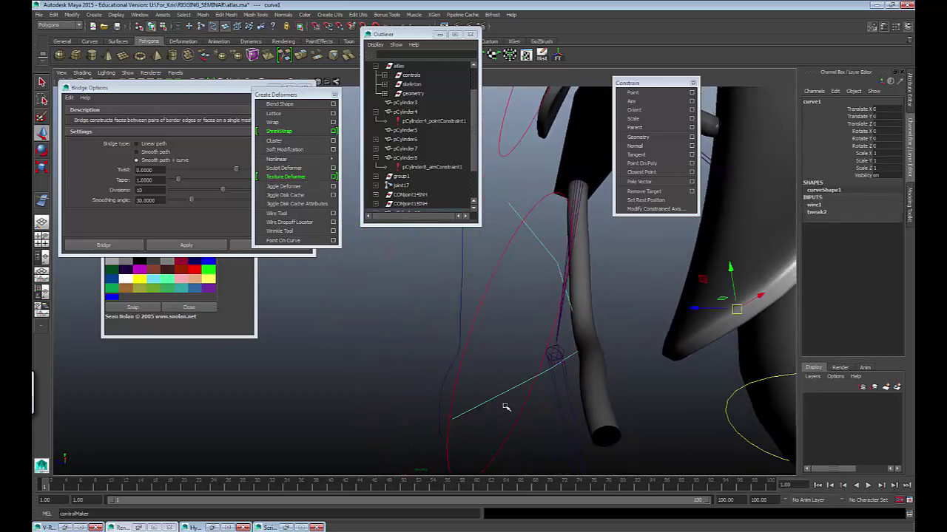
pyautogui.click(448, 377)
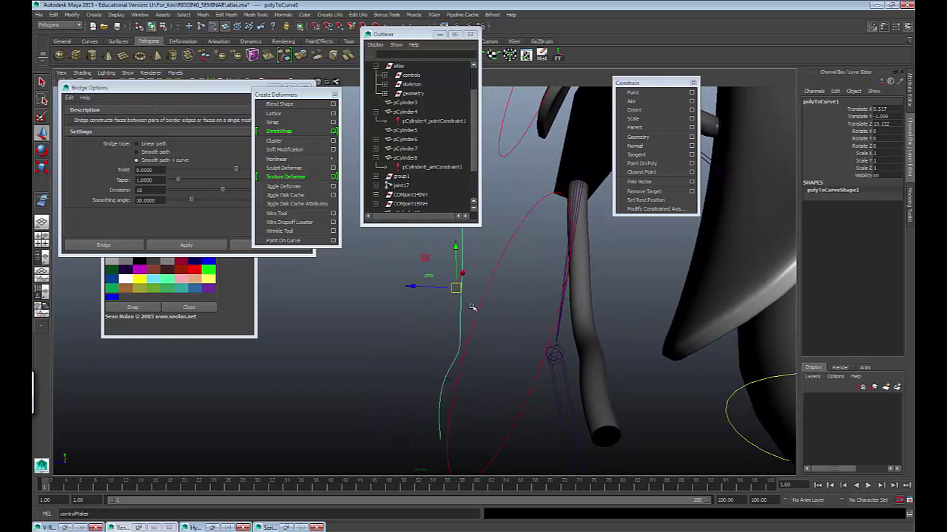
pyautogui.press('4')
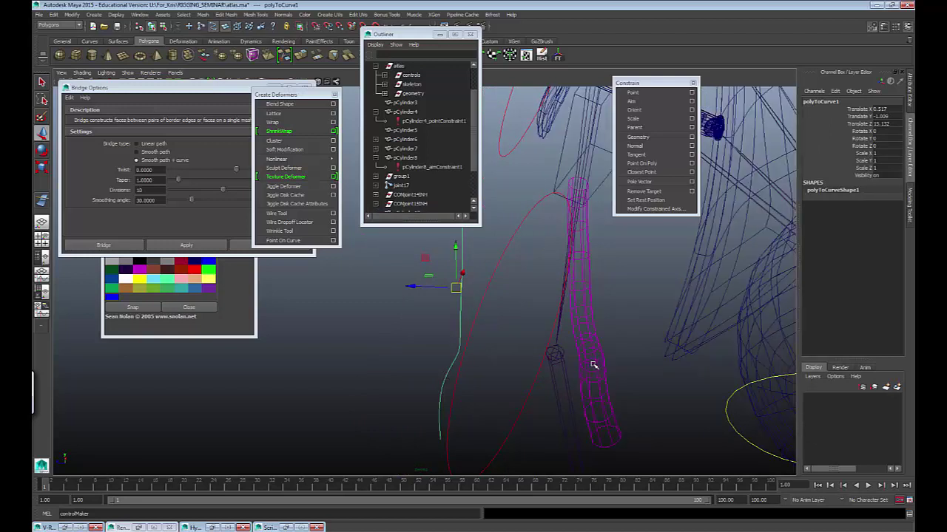
pyautogui.press('5')
pyautogui.moveTo(566, 363)
pyautogui.keyDown('alt'); pyautogui.mouseDown()
pyautogui.moveTo(602, 332)
pyautogui.moveTo(534, 332)
pyautogui.mouseUp(); pyautogui.keyUp('alt')
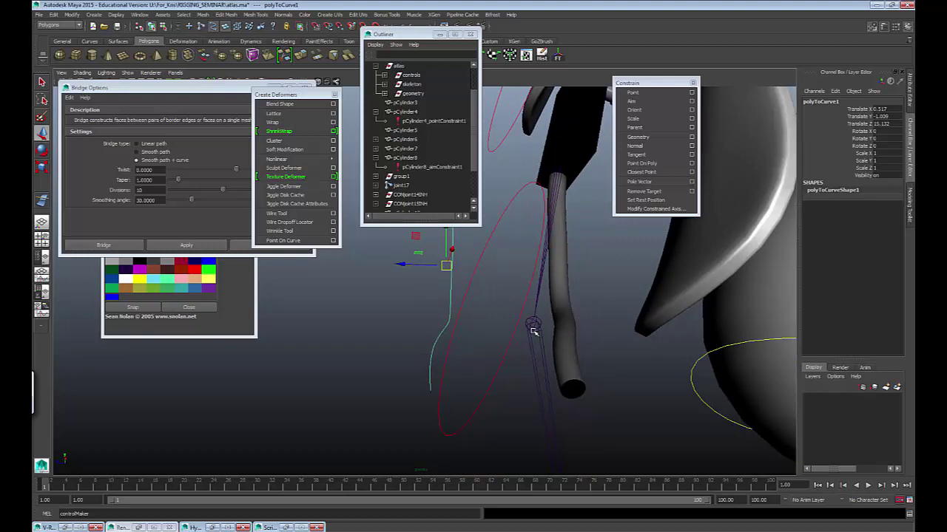
pyautogui.hotkey('ctrl', 'z')
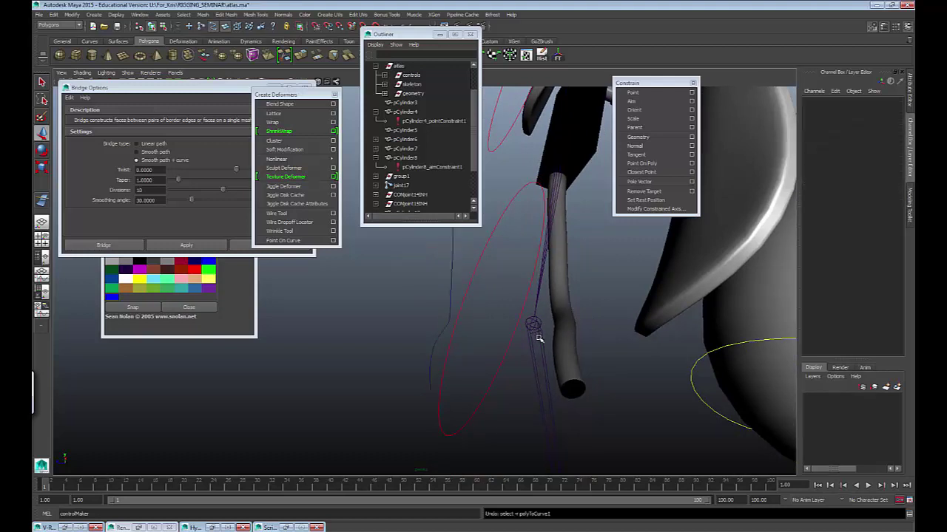
pyautogui.hotkey('ctrl', 'z')
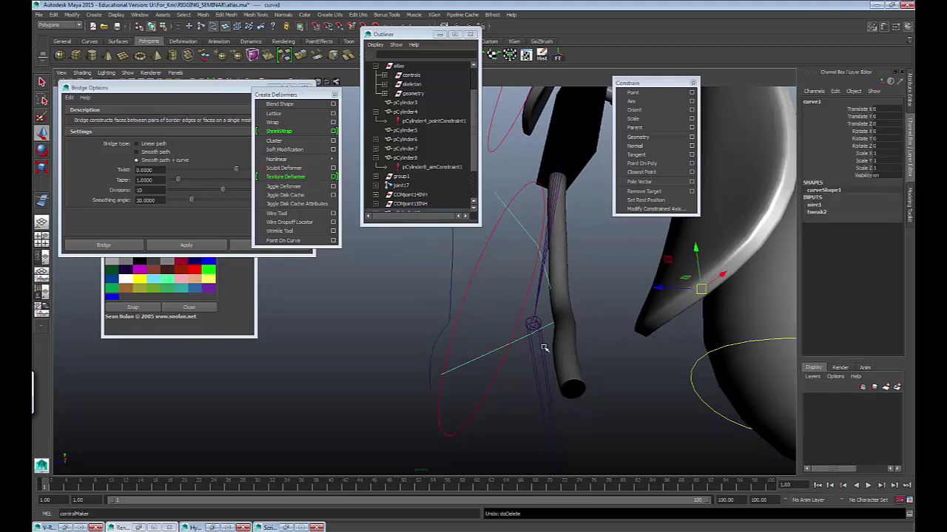
# Step: Delete the stray angular curve and set the wire curve's Translate X, Y and Z to 0
pyautogui.click(446, 368)
pyautogui.click(435, 343)
pyautogui.moveTo(890, 124); pyautogui.dragTo(885, 111)
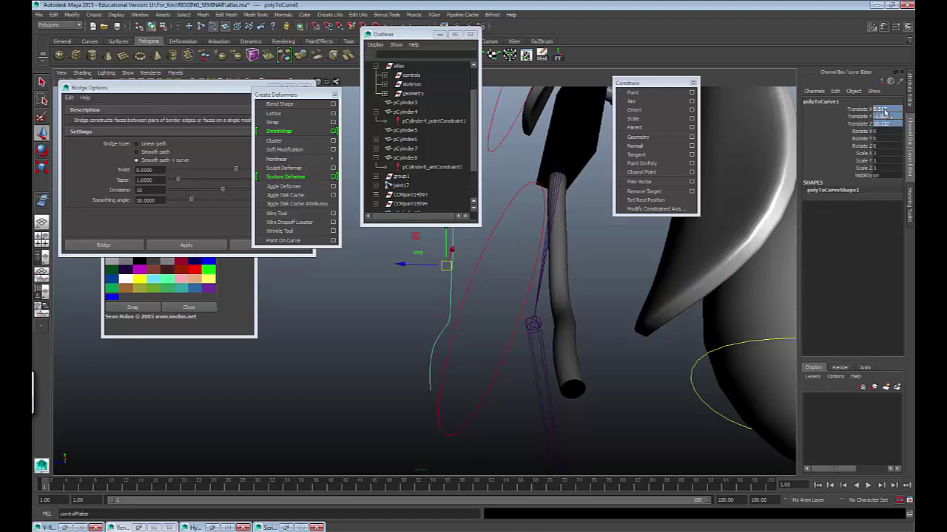
pyautogui.write('0')
pyautogui.press('Return')
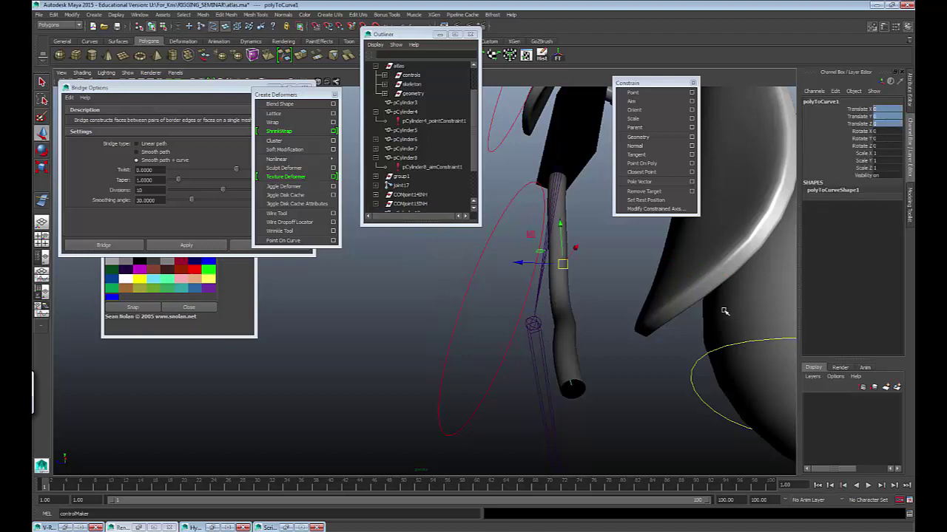
# Step: Expand the wire1 settings of the tube and open its Dropoff Distance for editing
pyautogui.keyDown('alt'); pyautogui.moveTo(724, 312); pyautogui.dragTo(693, 296); pyautogui.keyUp('alt')
pyautogui.click(497, 277)
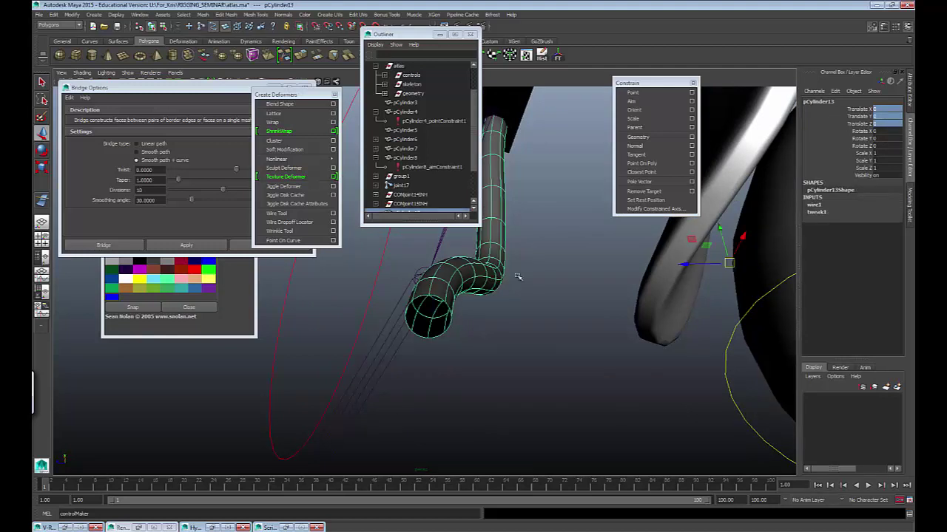
pyautogui.click(431, 315)
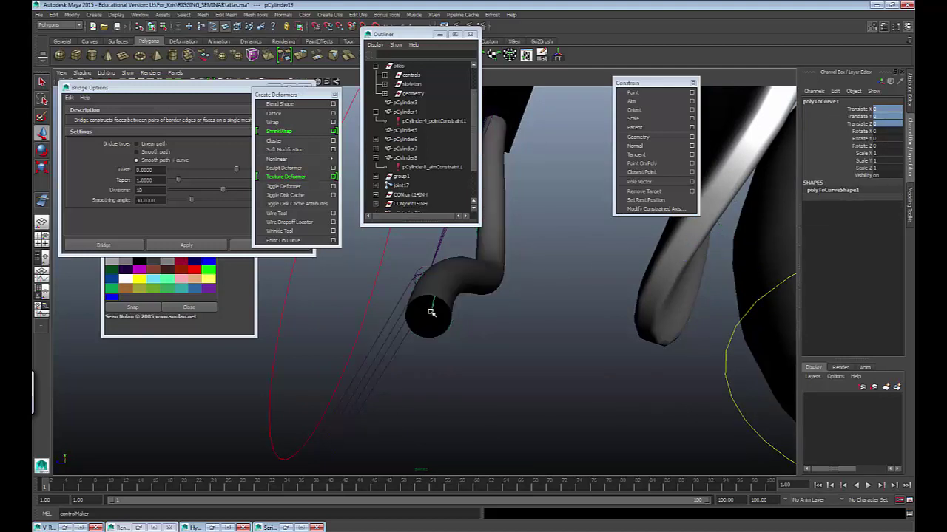
pyautogui.click(450, 297)
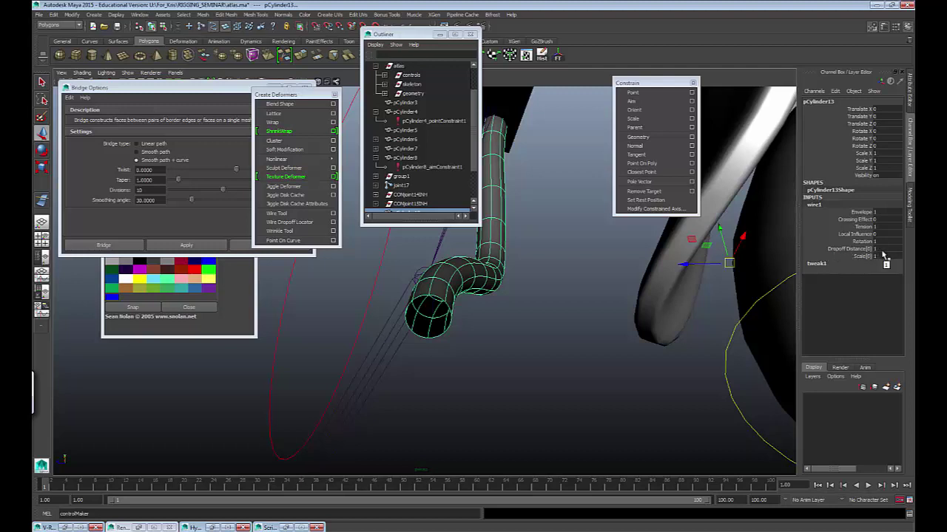
pyautogui.doubleClick(882, 250)
pyautogui.press('Tab')
# Step: Examine the wire curve's control vertices in wireframe and select one near the tube's bend
pyautogui.click(434, 312)
pyautogui.keyDown('alt'); pyautogui.moveTo(434, 313); pyautogui.dragTo(509, 310); pyautogui.keyUp('alt')
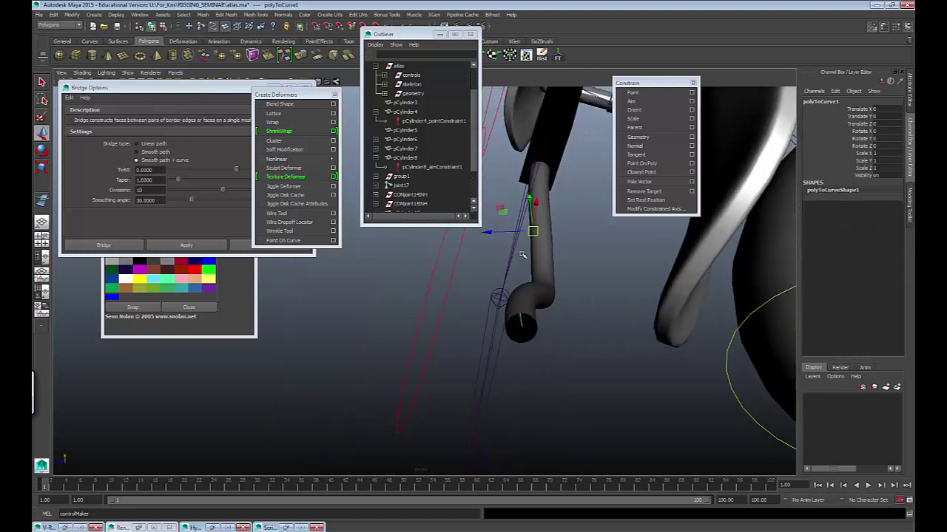
pyautogui.moveTo(533, 232); pyautogui.dragTo(522, 285)
pyautogui.click(574, 357)
pyautogui.keyDown('alt'); pyautogui.moveTo(574, 357); pyautogui.dragTo(539, 313); pyautogui.keyUp('alt')
pyautogui.press('4')
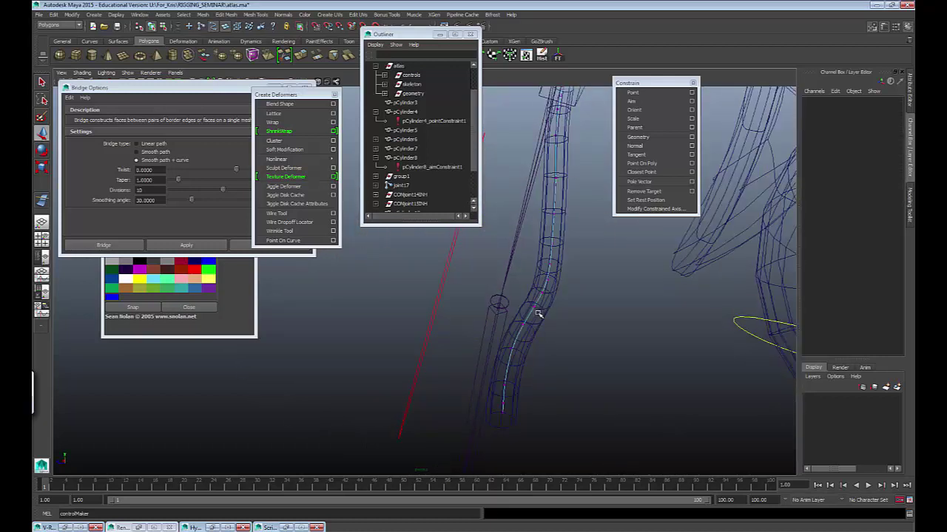
pyautogui.moveTo(531, 266)
pyautogui.mouseDown()
pyautogui.moveTo(570, 290)
pyautogui.moveTo(536, 293)
pyautogui.moveTo(510, 233)
pyautogui.moveTo(536, 254)
pyautogui.moveTo(522, 274)
pyautogui.moveTo(569, 274)
pyautogui.moveTo(523, 277)
pyautogui.moveTo(536, 279)
pyautogui.mouseUp()
pyautogui.press('5')
pyautogui.moveTo(536, 279)
pyautogui.keyDown('alt'); pyautogui.mouseDown()
pyautogui.moveTo(554, 296)
pyautogui.moveTo(631, 317)
pyautogui.moveTo(569, 333)
pyautogui.moveTo(581, 316)
pyautogui.moveTo(556, 352)
pyautogui.moveTo(510, 326)
pyautogui.moveTo(522, 321)
pyautogui.moveTo(480, 387)
pyautogui.moveTo(526, 380)
pyautogui.moveTo(487, 326)
pyautogui.moveTo(497, 281)
pyautogui.moveTo(492, 292)
pyautogui.moveTo(593, 336)
pyautogui.moveTo(532, 311)
pyautogui.moveTo(573, 361)
pyautogui.mouseUp(); pyautogui.keyUp('alt')
pyautogui.press('4')
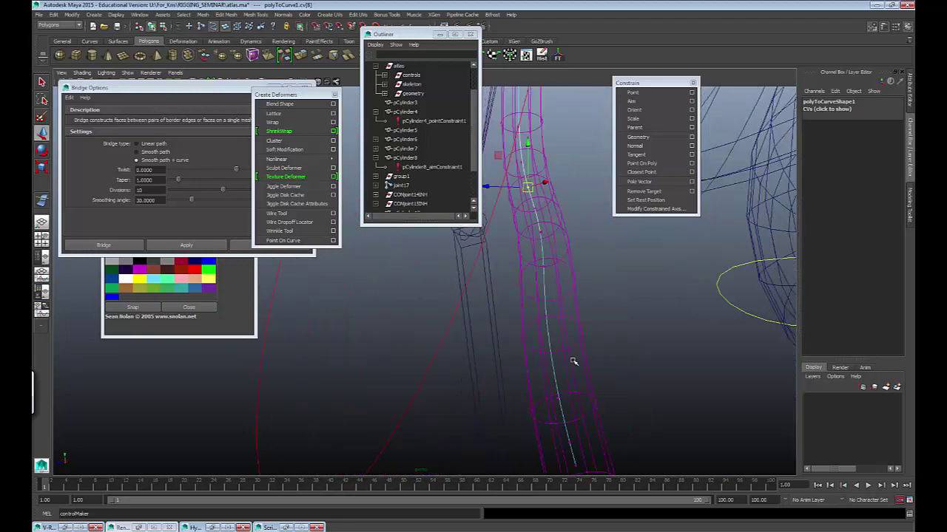
# Step: Return to whole-object selection, select the wire curve and open the Rebuild Curve options for it
pyautogui.moveTo(551, 342)
pyautogui.mouseDown(button='right')
pyautogui.moveTo(552, 321)
pyautogui.moveTo(554, 345)
pyautogui.mouseUp(button='right')
pyautogui.click(552, 345)
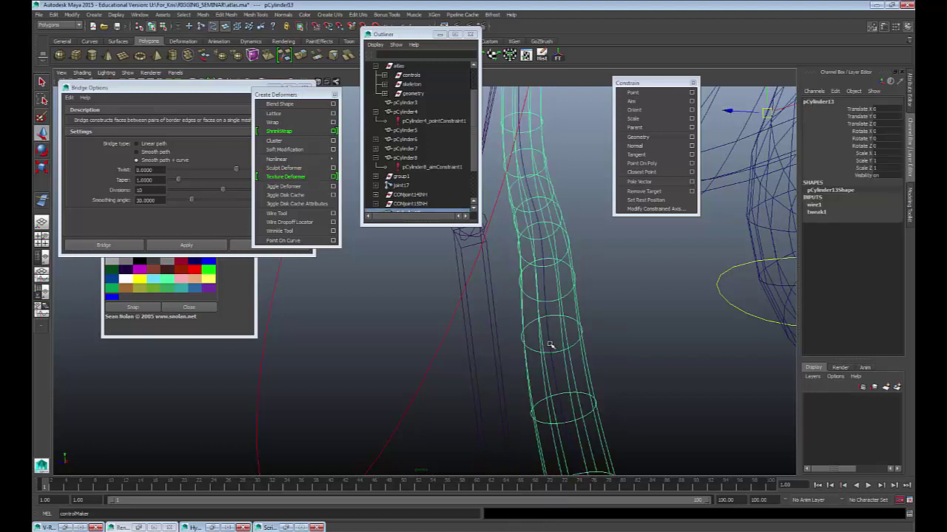
pyautogui.moveTo(535, 337); pyautogui.dragTo(588, 360)
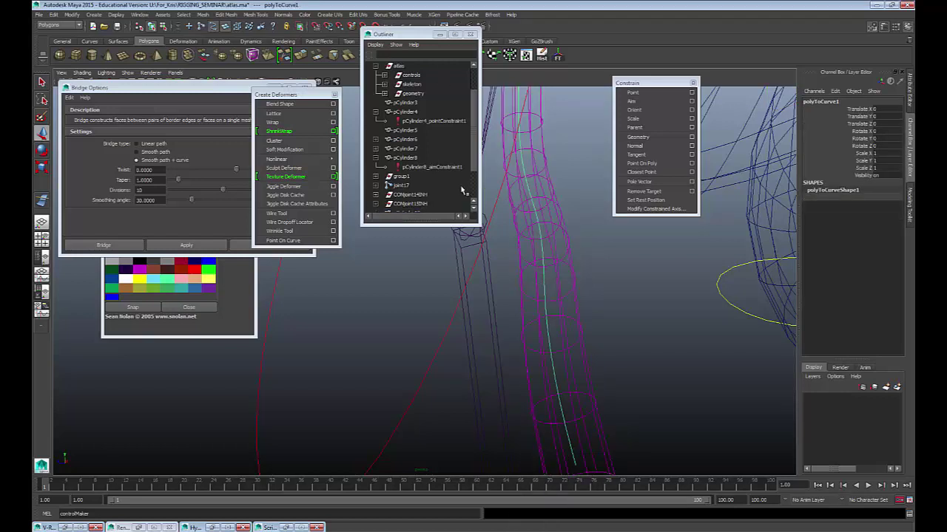
pyautogui.keyDown('alt'); pyautogui.moveTo(552, 273); pyautogui.dragTo(547, 248); pyautogui.keyUp('alt')
pyautogui.press('space')
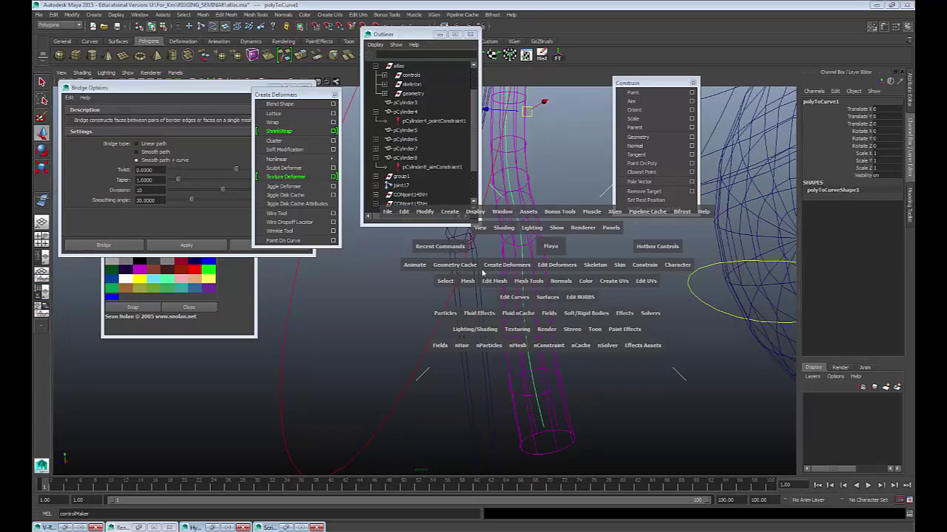
pyautogui.click(513, 298)
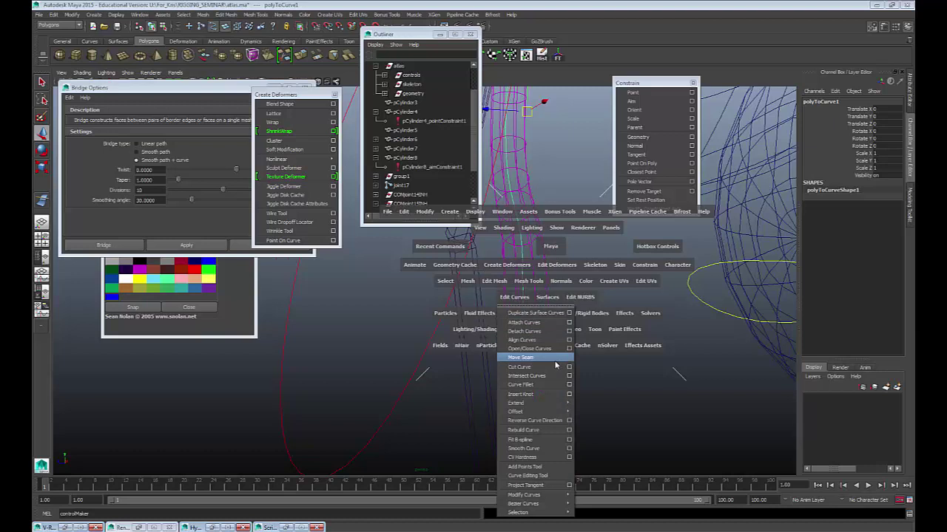
pyautogui.click(568, 430)
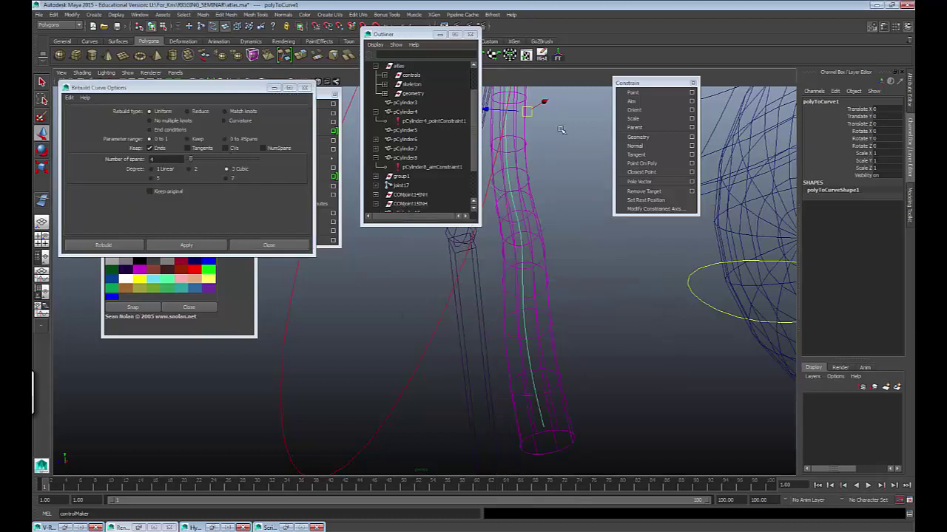
# Step: Check the curve's span count in its shape attributes and rebuild it with 6 spans
pyautogui.hotkey('ctrl', 'a')
pyautogui.moveTo(649, 83); pyautogui.dragTo(549, 55)
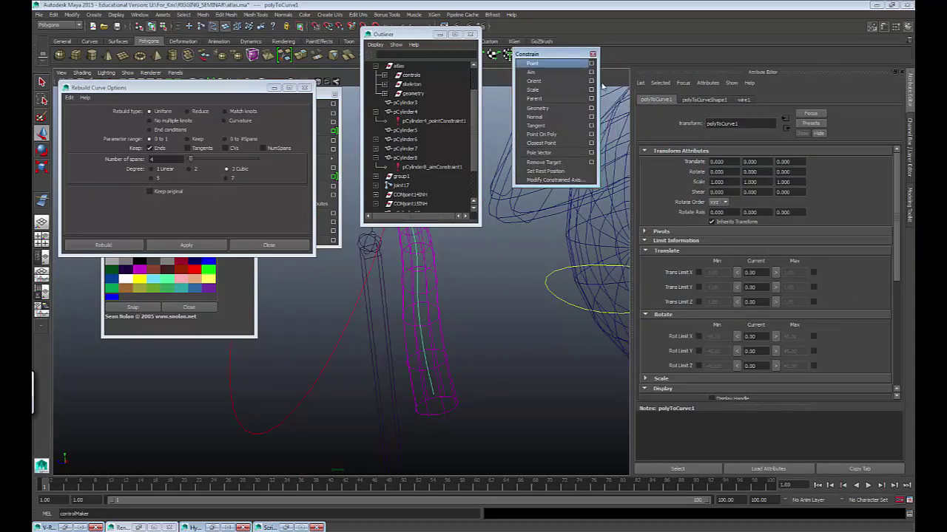
pyautogui.click(700, 100)
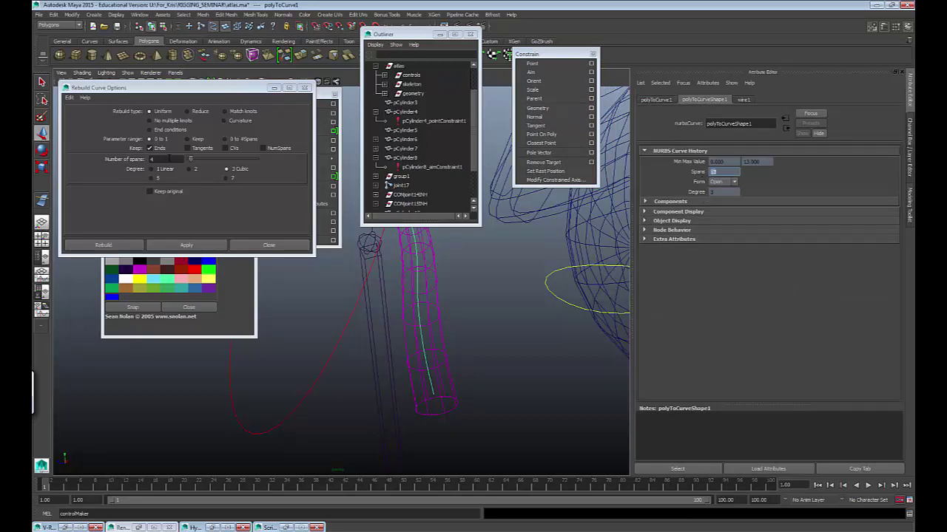
pyautogui.click(169, 158)
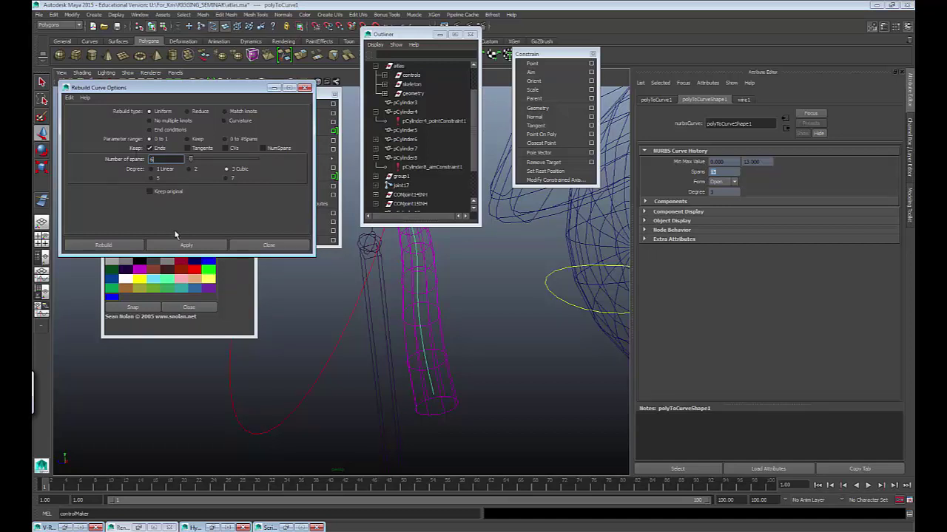
pyautogui.click(192, 251)
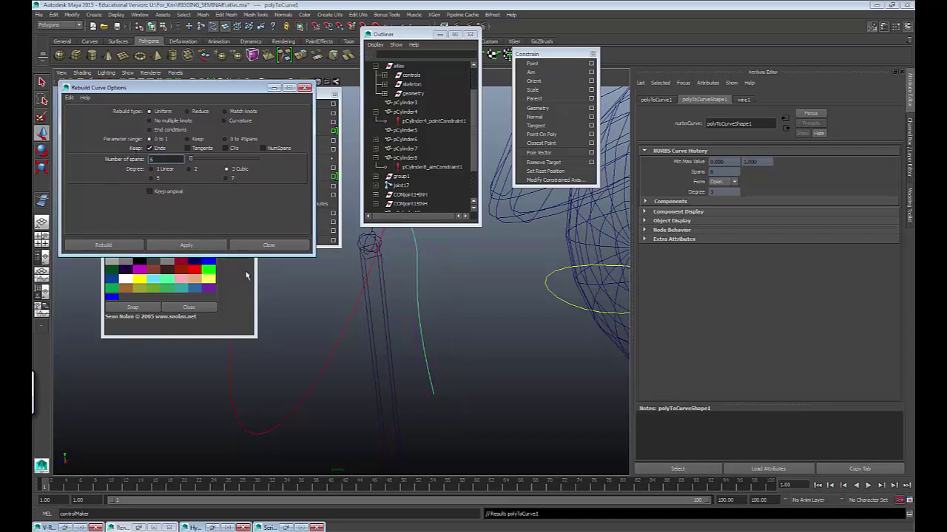
# Step: Undo the rebuild of the wire curve so that the tube is restored
pyautogui.keyDown('alt'); pyautogui.moveTo(281, 270); pyautogui.dragTo(413, 364); pyautogui.keyUp('alt')
pyautogui.hotkey('ctrl', 'z')
pyautogui.hotkey('ctrl', 'z')
pyautogui.hotkey('ctrl', 'z')
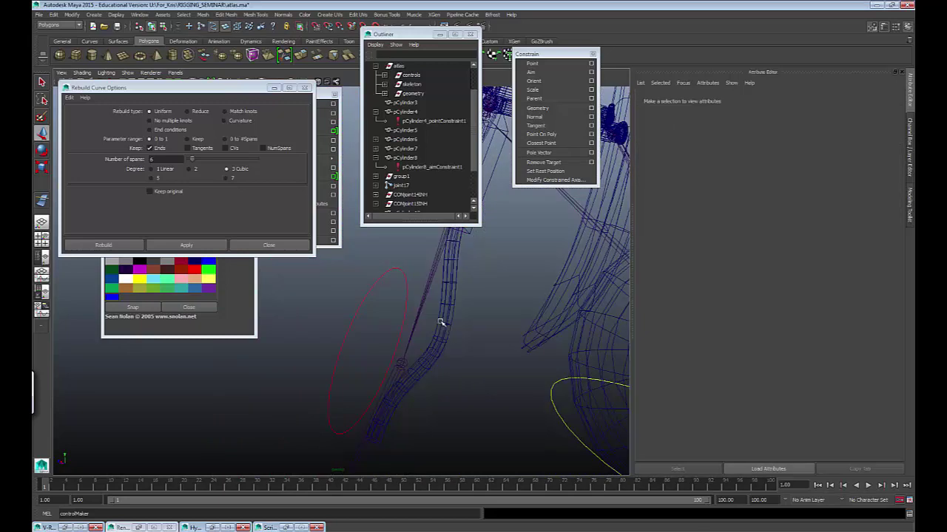
# Step: Select the tube and delete its construction history, including the wire deformer
pyautogui.keyDown('alt'); pyautogui.moveTo(425, 331); pyautogui.dragTo(506, 372); pyautogui.keyUp('alt')
pyautogui.click(501, 358)
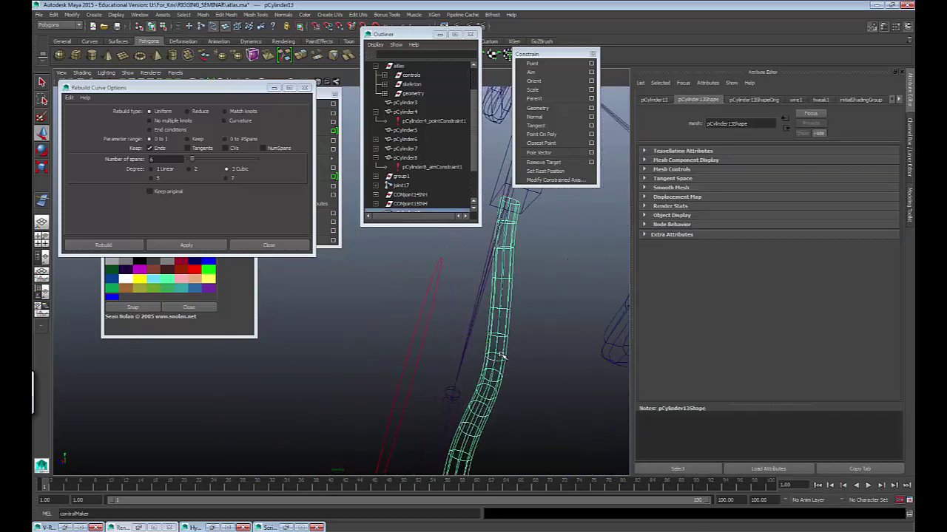
pyautogui.click(70, 15)
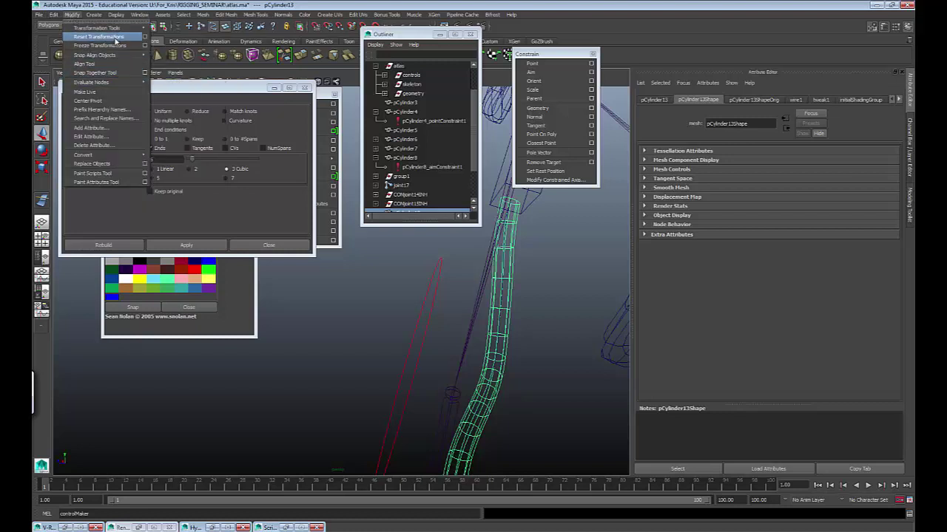
pyautogui.click(53, 15)
pyautogui.moveTo(96, 110)
pyautogui.click(154, 115)
pyautogui.click(531, 437)
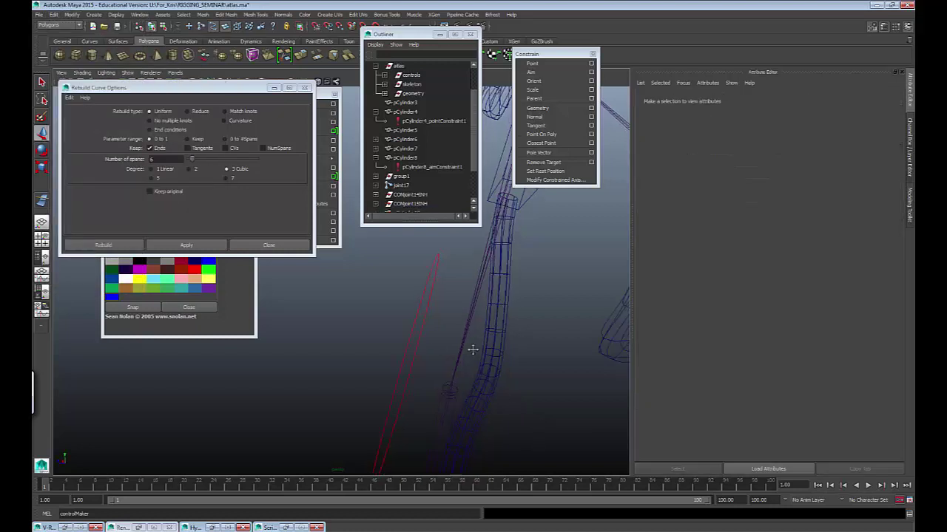
# Step: Select the tube and its inner curve and apply Rebuild Curve with 6 spans
pyautogui.keyDown('alt'); pyautogui.moveTo(469, 348); pyautogui.dragTo(419, 360); pyautogui.keyUp('alt')
pyautogui.click(419, 360)
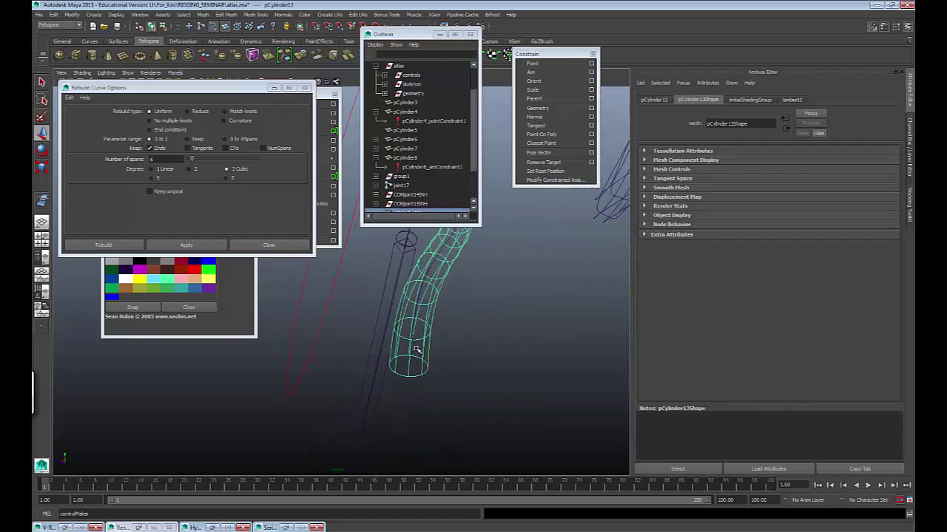
pyautogui.click(420, 349)
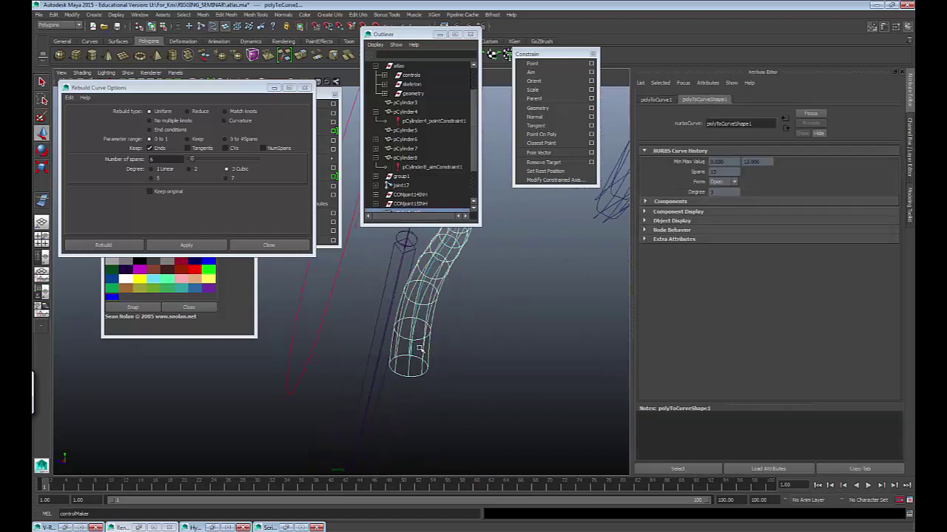
pyautogui.click(186, 245)
pyautogui.click(464, 313)
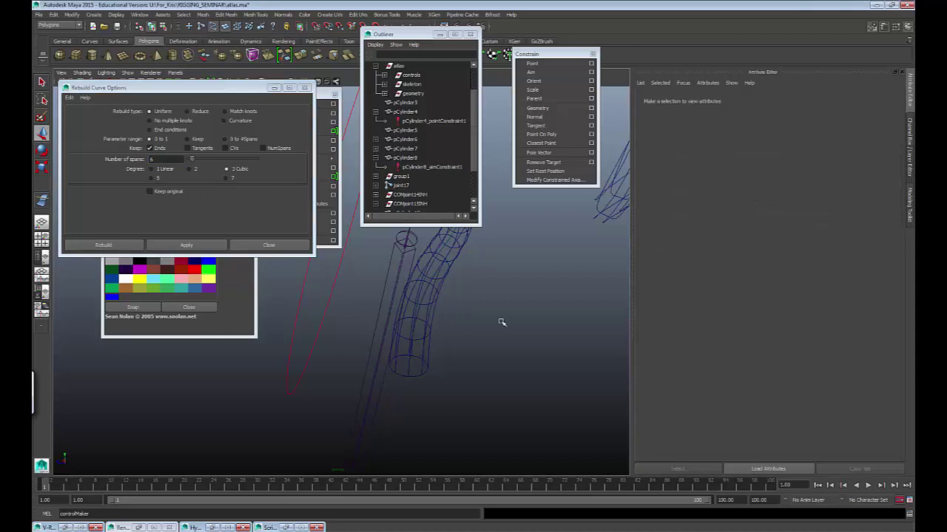
# Step: Display the rebuilt curve's control vertices, inspect their spacing along the bend, and select the tube
pyautogui.moveTo(413, 303); pyautogui.dragTo(427, 313)
pyautogui.moveTo(427, 313); pyautogui.dragTo(392, 315, button='right')
pyautogui.click(477, 340)
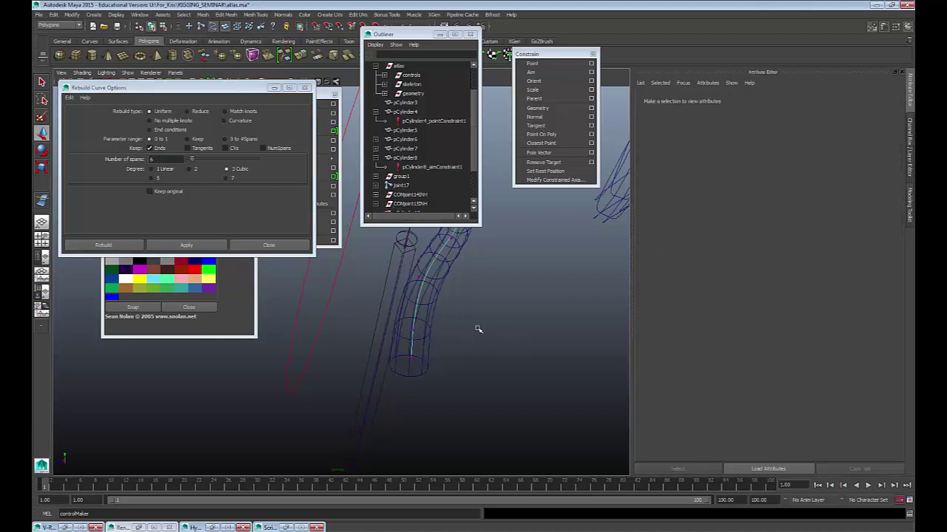
pyautogui.keyDown('alt'); pyautogui.moveTo(479, 329); pyautogui.dragTo(456, 449, button='middle'); pyautogui.keyUp('alt')
pyautogui.keyDown('alt'); pyautogui.moveTo(457, 450); pyautogui.dragTo(447, 327); pyautogui.keyUp('alt')
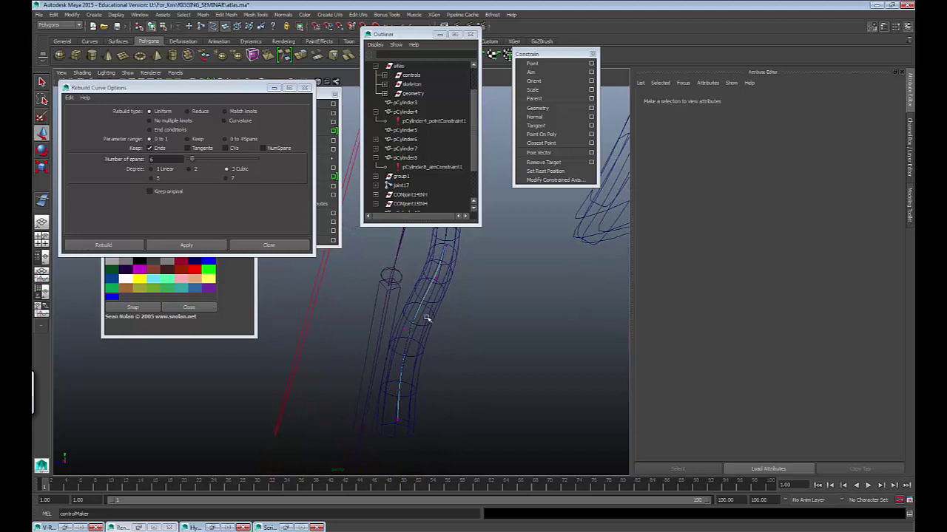
pyautogui.click(438, 303)
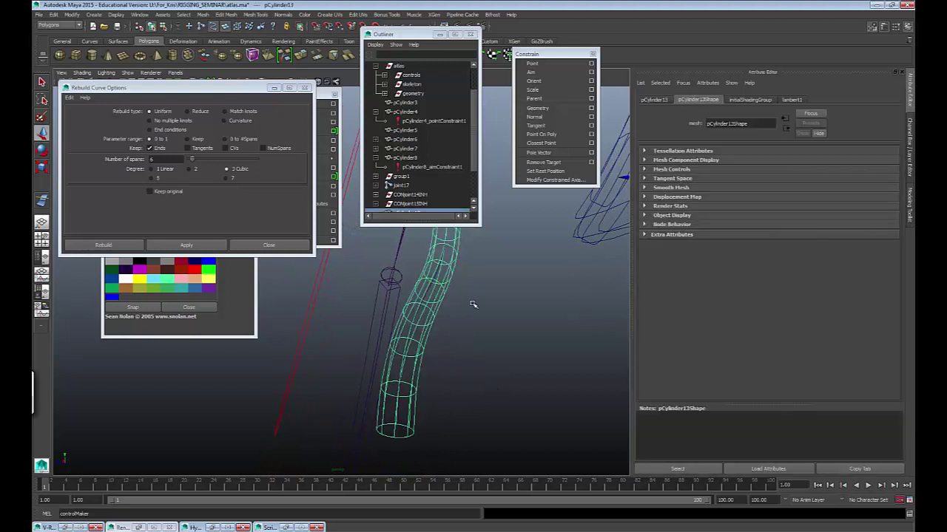
# Step: Create a wire deformer on the tube with the Wire Tool, using the rebuilt inner curve as the wire
pyautogui.press('space')
pyautogui.moveTo(541, 235); pyautogui.dragTo(500, 363)
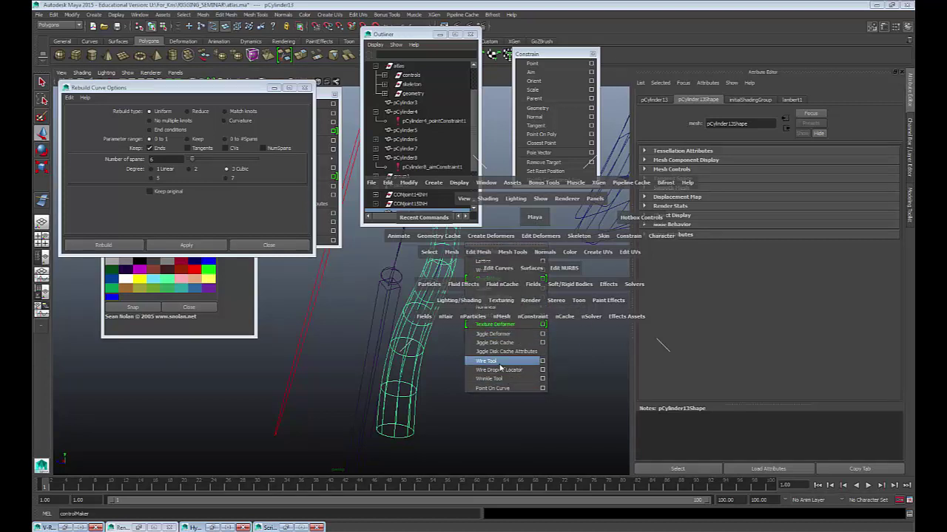
pyautogui.keyDown('alt'); pyautogui.moveTo(427, 381); pyautogui.dragTo(394, 395); pyautogui.keyUp('alt')
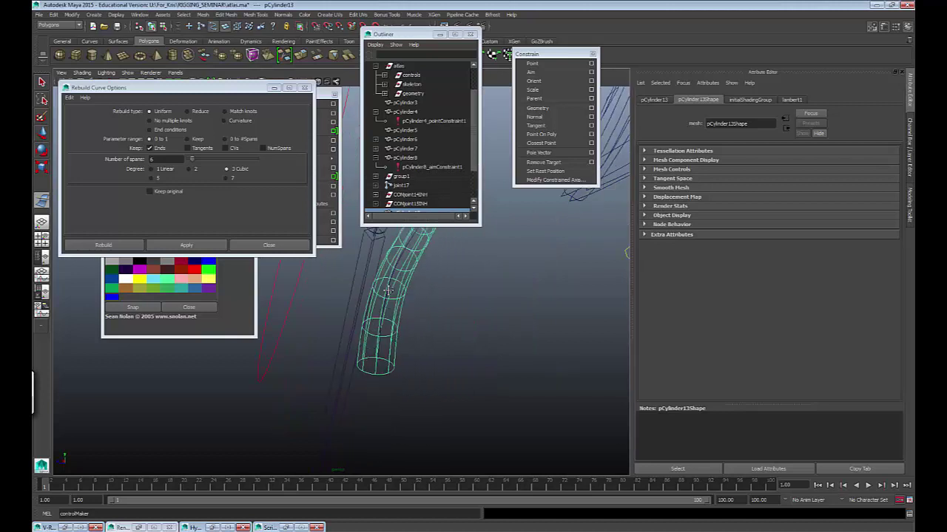
pyautogui.keyDown('alt'); pyautogui.moveTo(394, 395); pyautogui.dragTo(473, 338, button='right'); pyautogui.keyUp('alt')
pyautogui.keyDown('alt'); pyautogui.moveTo(473, 338); pyautogui.dragTo(455, 351); pyautogui.keyUp('alt')
pyautogui.click(412, 321)
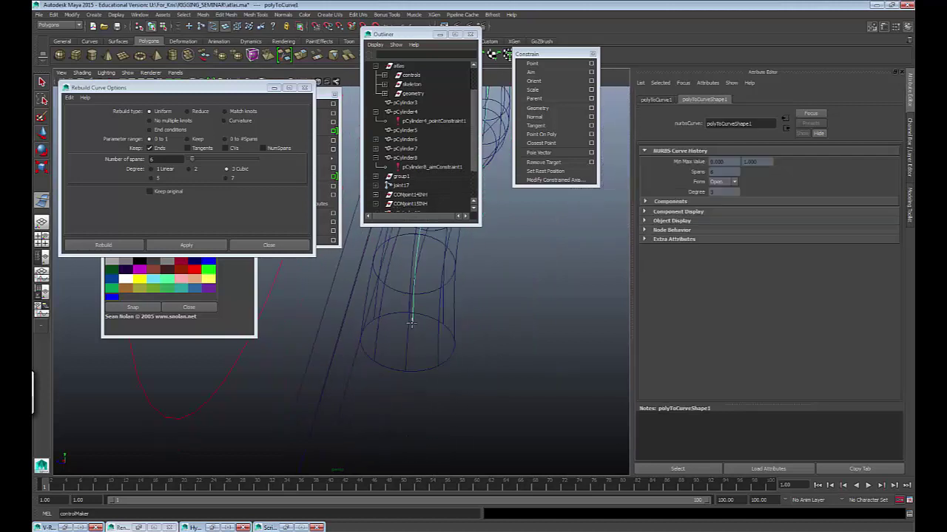
pyautogui.press('Return')
pyautogui.click(494, 293)
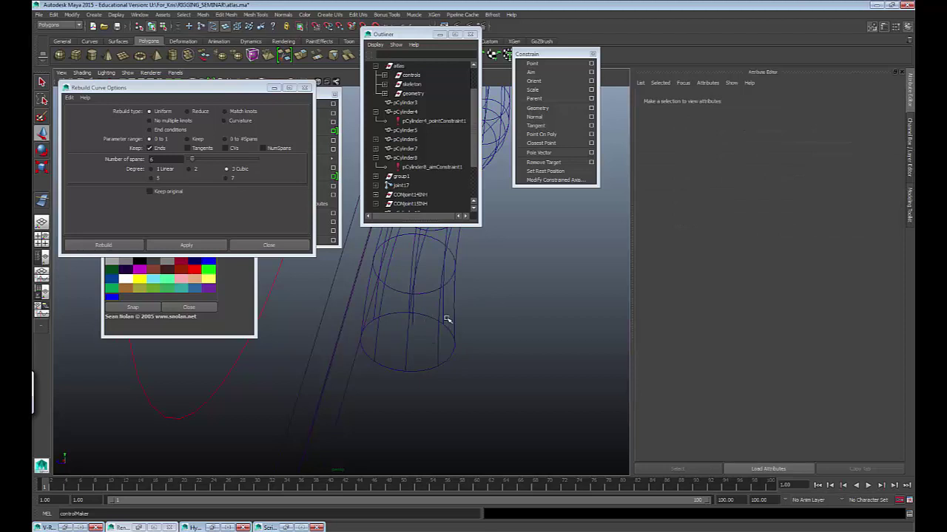
# Step: Select the tube and set its wire deformer's dropoff distance to 50
pyautogui.click(414, 324)
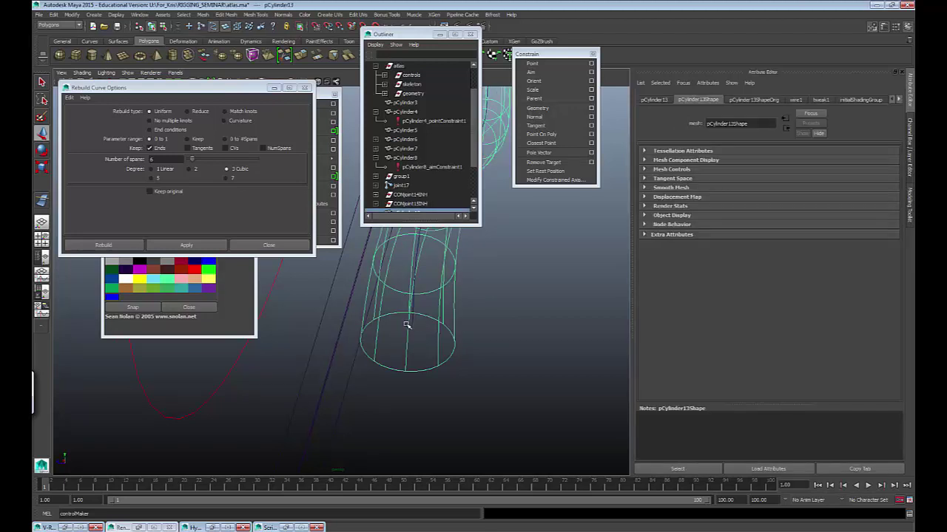
pyautogui.keyDown('shift'); pyautogui.click(413, 325); pyautogui.keyUp('shift')
pyautogui.keyDown('shift'); pyautogui.click(408, 340); pyautogui.keyUp('shift')
pyautogui.keyDown('alt'); pyautogui.moveTo(528, 326); pyautogui.dragTo(432, 324); pyautogui.keyUp('alt')
pyautogui.hotkey('ctrl', 'a')
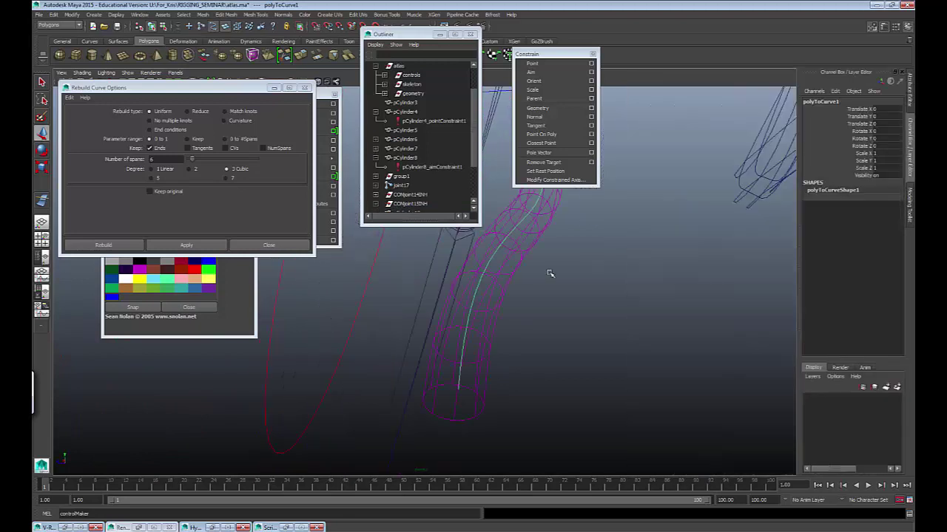
pyautogui.click(495, 291)
pyautogui.click(810, 205)
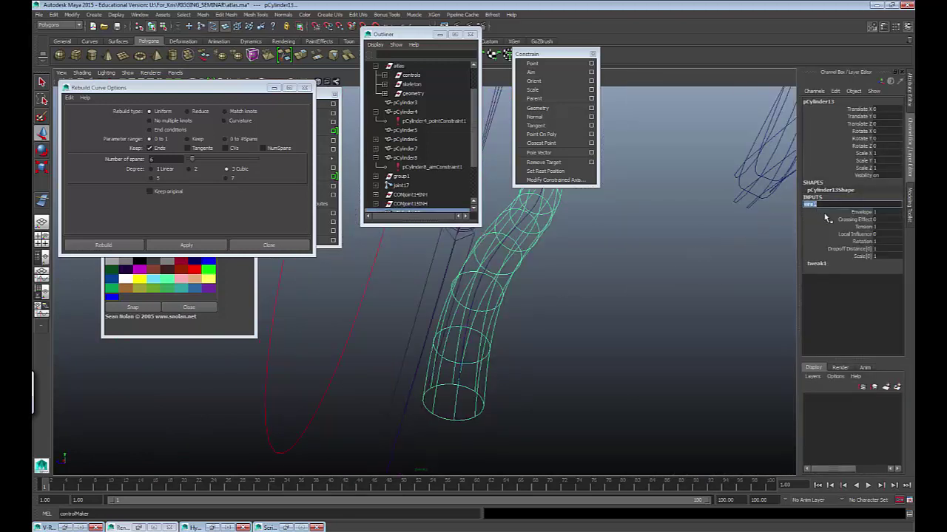
pyautogui.doubleClick(885, 249)
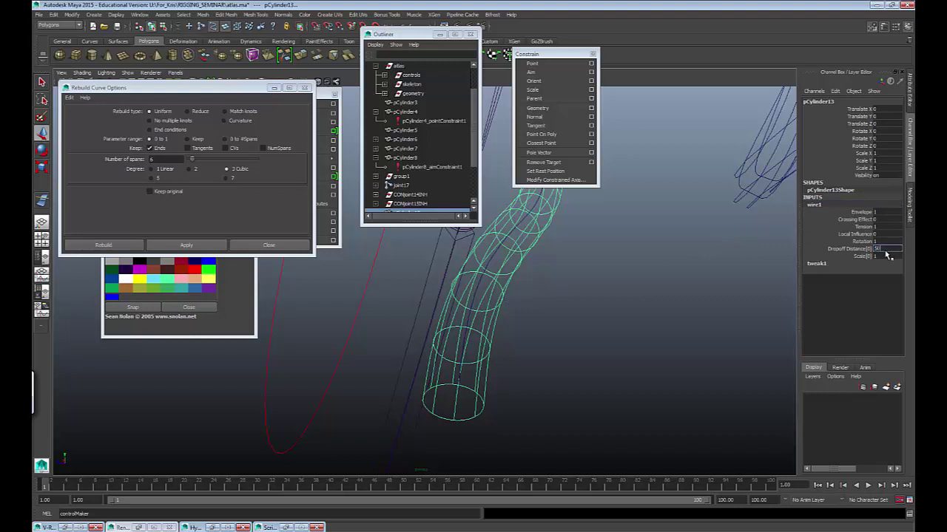
pyautogui.press('Tab')
# Step: Try moving the wire curve to test how the tube follows it
pyautogui.click(475, 299)
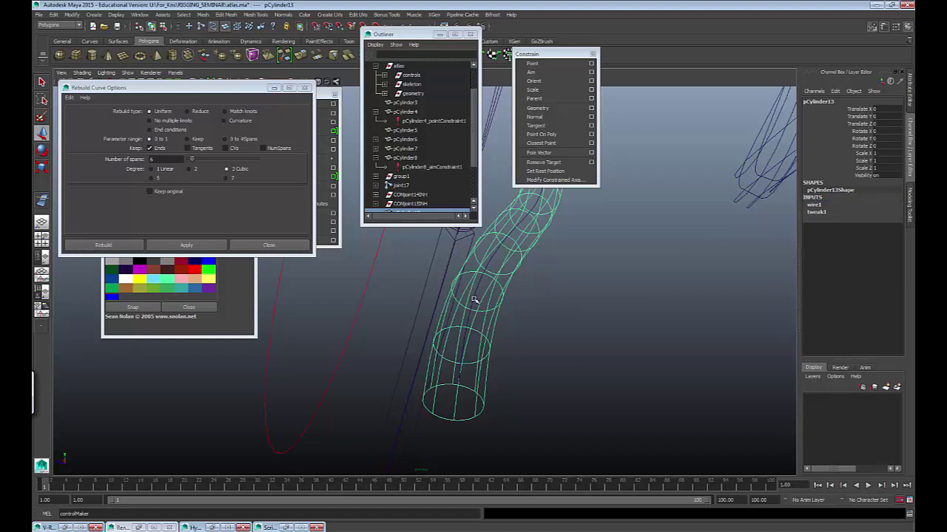
pyautogui.keyDown('shift'); pyautogui.click(474, 305); pyautogui.keyUp('shift')
pyautogui.moveTo(485, 317); pyautogui.dragTo(500, 331)
pyautogui.moveTo(602, 335); pyautogui.dragTo(568, 335, button='right')
pyautogui.keyDown('alt'); pyautogui.moveTo(568, 332); pyautogui.dragTo(545, 333); pyautogui.keyUp('alt')
pyautogui.moveTo(498, 253); pyautogui.dragTo(534, 266)
pyautogui.keyDown('alt'); pyautogui.moveTo(534, 266); pyautogui.dragTo(492, 299); pyautogui.keyUp('alt')
pyautogui.click(502, 343)
pyautogui.keyDown('alt'); pyautogui.moveTo(483, 341); pyautogui.dragTo(507, 342); pyautogui.keyUp('alt')
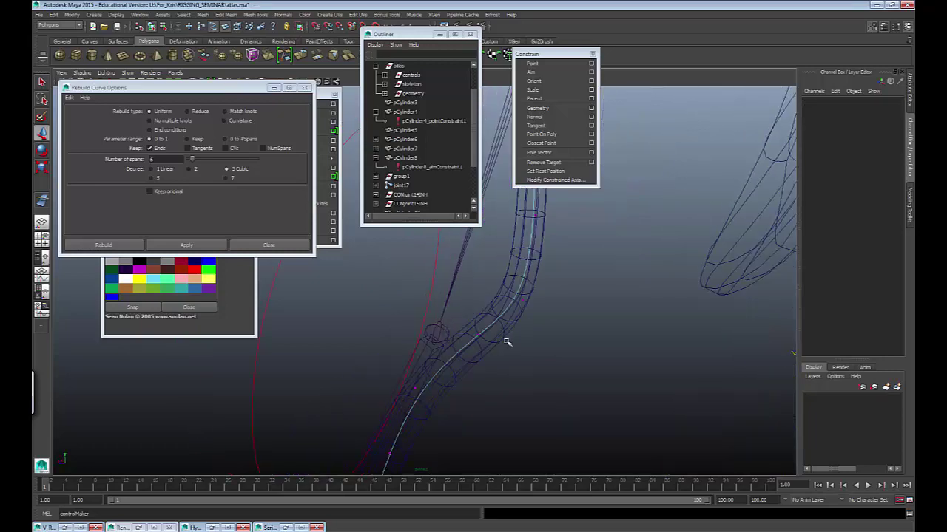
# Step: Select the wire curve inside the tube and display the model shaded to check the bend
pyautogui.click(488, 328)
pyautogui.keyDown('shift'); pyautogui.click(483, 326); pyautogui.keyUp('shift')
pyautogui.keyDown('shift'); pyautogui.click(493, 342); pyautogui.keyUp('shift')
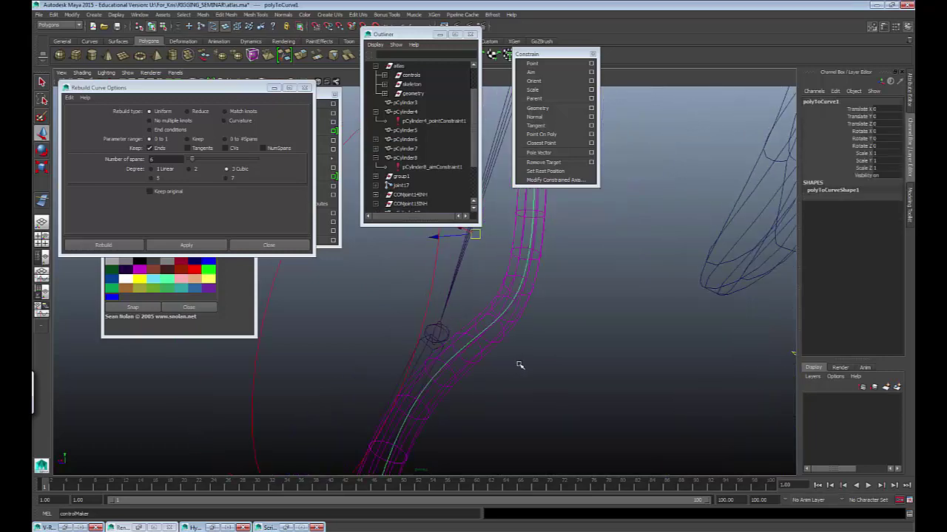
pyautogui.moveTo(562, 344)
pyautogui.keyDown('alt'); pyautogui.mouseDown(button='right')
pyautogui.moveTo(418, 329)
pyautogui.moveTo(451, 338)
pyautogui.moveTo(485, 378)
pyautogui.mouseUp(button='right'); pyautogui.keyUp('alt')
pyautogui.press('5')
pyautogui.keyDown('alt'); pyautogui.moveTo(485, 378); pyautogui.dragTo(466, 298); pyautogui.keyUp('alt')
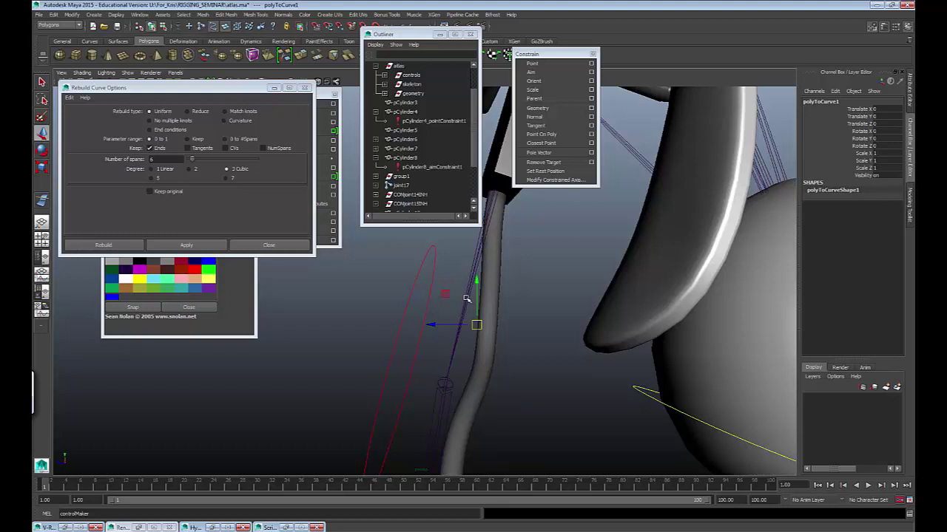
pyautogui.keyDown('alt'); pyautogui.moveTo(463, 278); pyautogui.dragTo(420, 303); pyautogui.keyUp('alt')
pyautogui.click(449, 309)
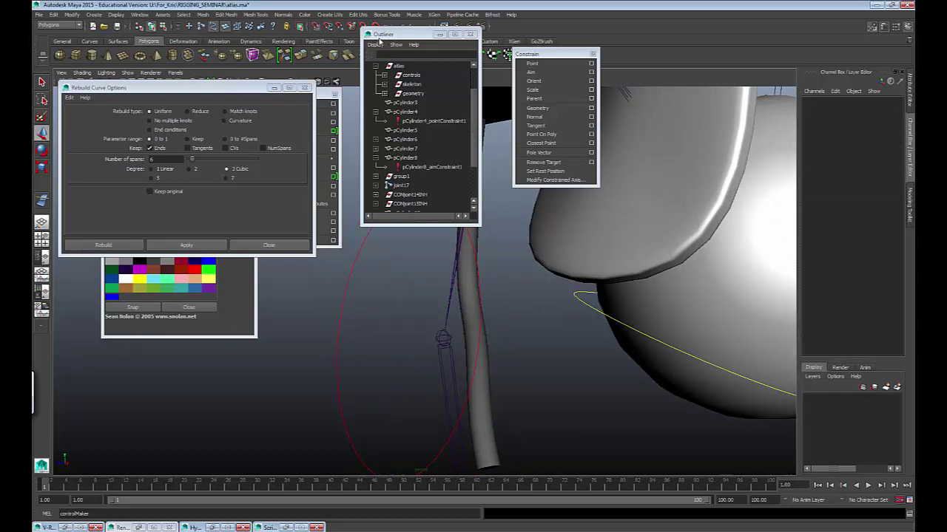
# Step: Move the Outliner aside, select the upper-arm and elbow joints plus the wire curve, and bind the curve as skin
pyautogui.moveTo(380, 34); pyautogui.dragTo(601, 55)
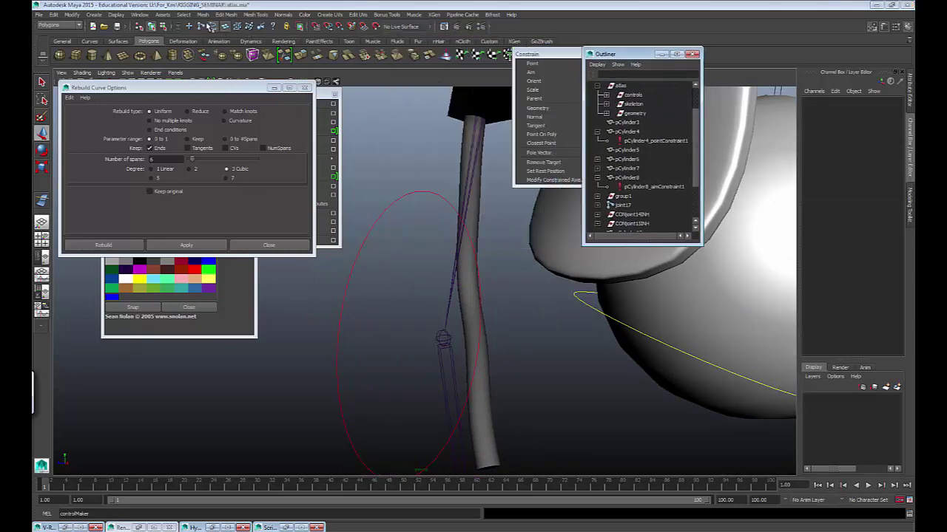
pyautogui.click(444, 338)
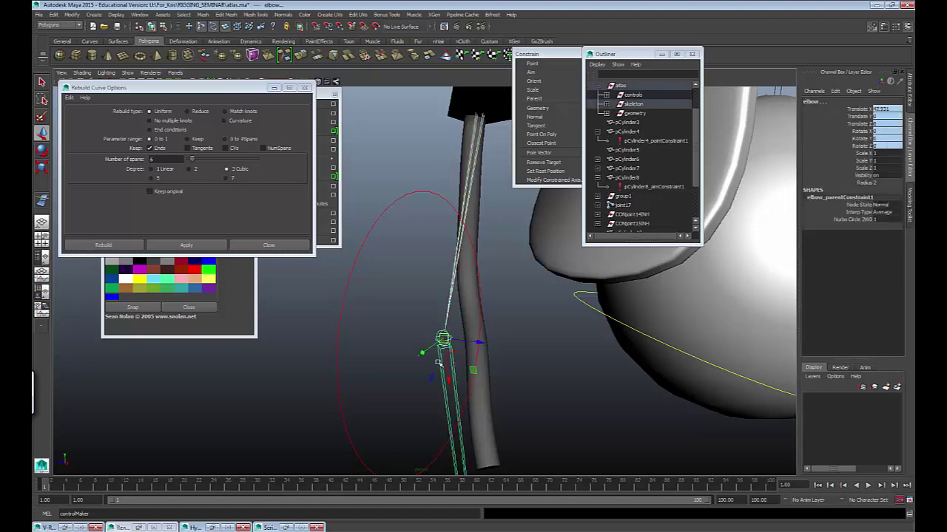
pyautogui.keyDown('alt'); pyautogui.moveTo(527, 333); pyautogui.dragTo(446, 333); pyautogui.keyUp('alt')
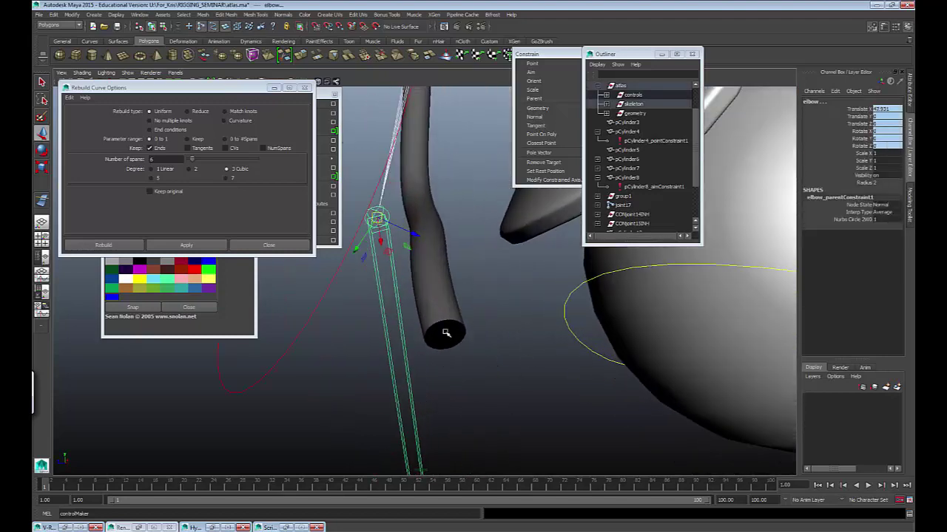
pyautogui.click(444, 326)
pyautogui.keyDown('alt'); pyautogui.moveTo(483, 378); pyautogui.dragTo(265, 359); pyautogui.keyUp('alt')
pyautogui.press('space')
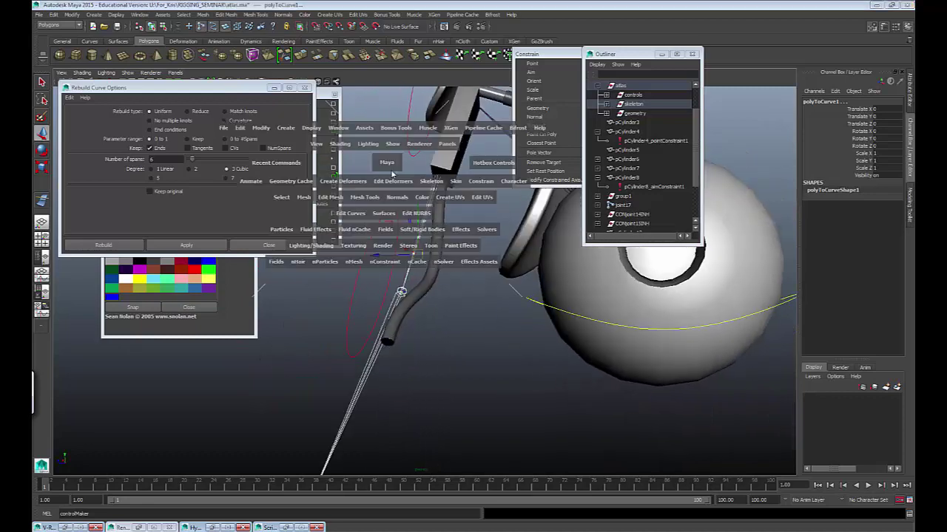
pyautogui.click(457, 182)
pyautogui.click(481, 205)
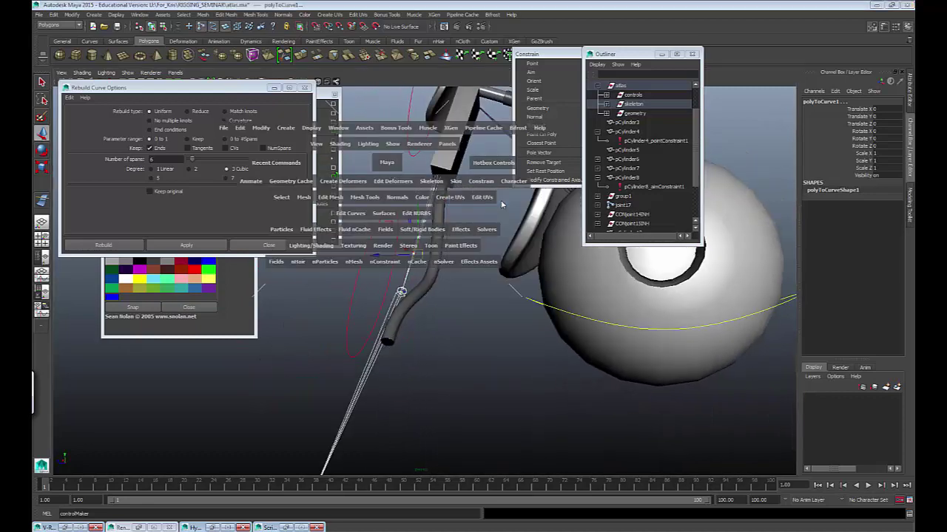
pyautogui.click(481, 347)
# Step: Rotate the elbow control to test the tube's bend, and undo the rotation
pyautogui.keyDown('alt'); pyautogui.moveTo(482, 347); pyautogui.dragTo(372, 376); pyautogui.keyUp('alt')
pyautogui.click(412, 307)
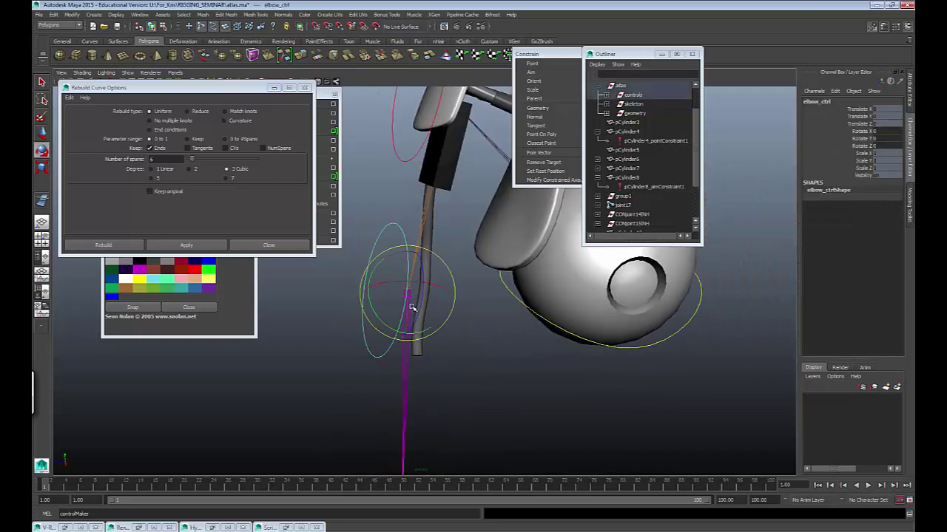
pyautogui.moveTo(417, 317); pyautogui.dragTo(399, 294)
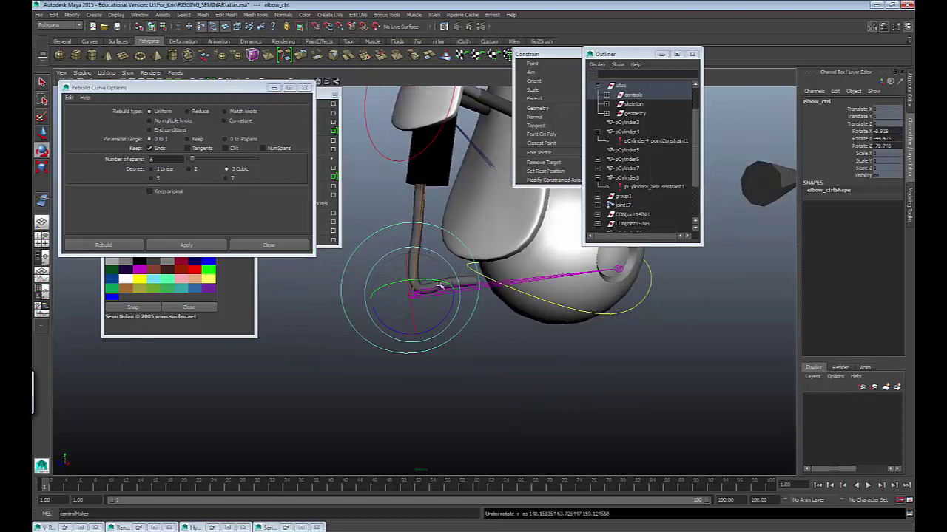
pyautogui.hotkey('ctrl', 'z')
# Step: Select the shoulder control and manipulate it to test how the arm and tube follow
pyautogui.keyDown('alt'); pyautogui.moveTo(441, 182); pyautogui.dragTo(543, 281); pyautogui.keyUp('alt')
pyautogui.click(409, 172)
pyautogui.moveTo(521, 247); pyautogui.dragTo(505, 217)
pyautogui.press('w')
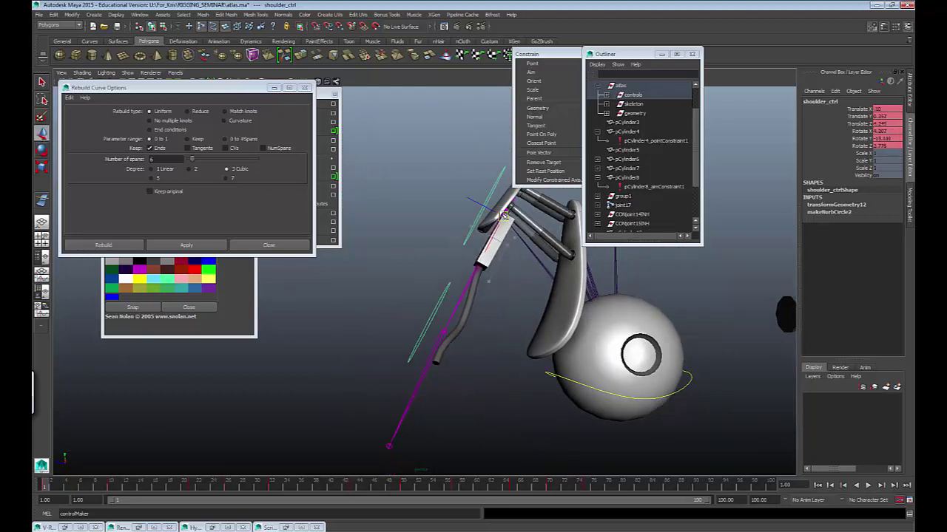
# Step: Rotate the elbow control so that the forearm swings outward away from the body, and clear the selection
pyautogui.click(449, 289)
pyautogui.press('e')
pyautogui.moveTo(442, 317); pyautogui.dragTo(413, 302)
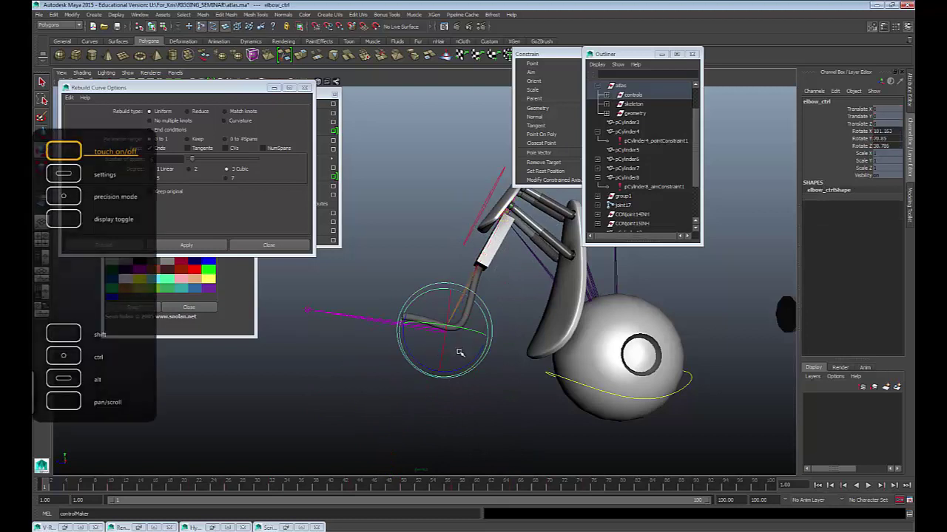
pyautogui.click(471, 409)
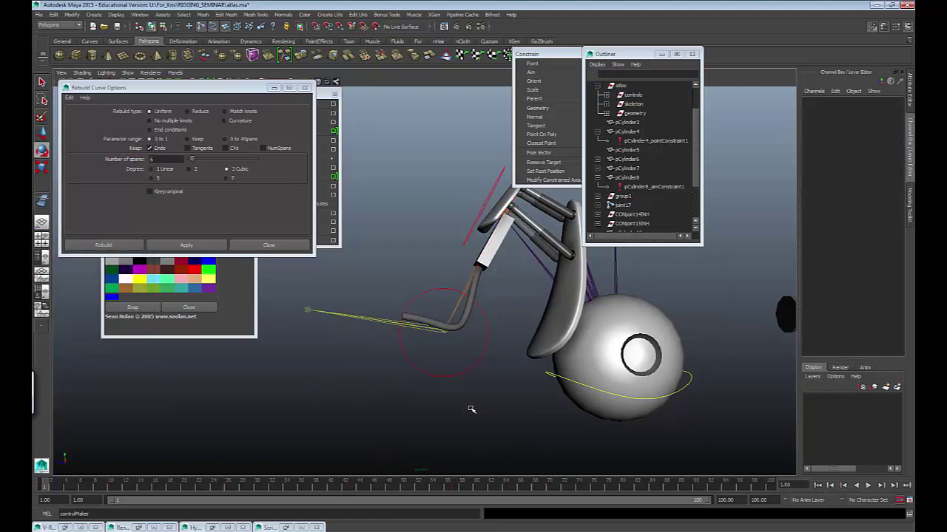